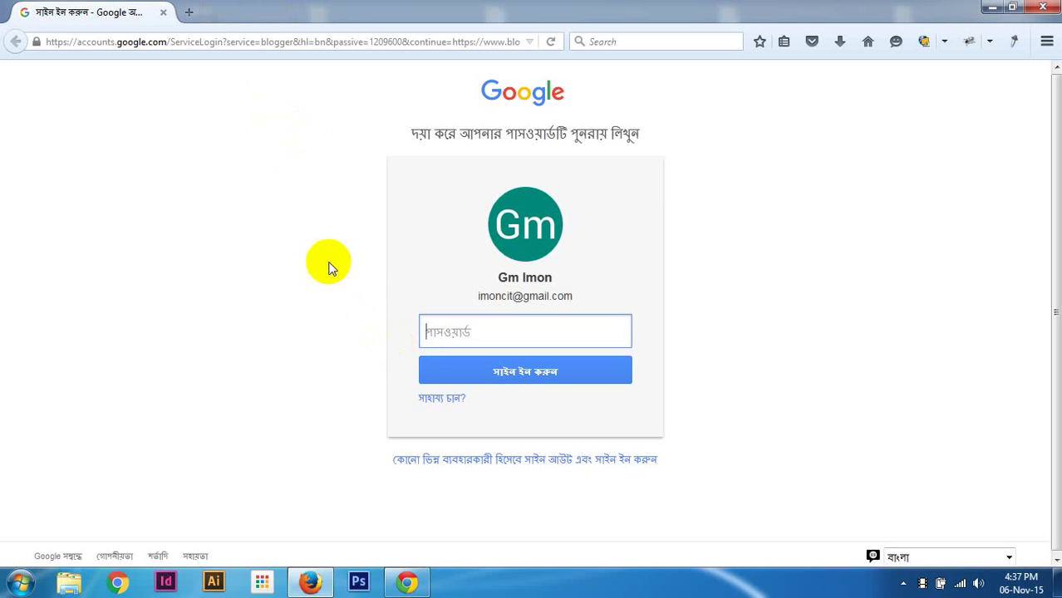
{"action": "left_click", "coordinate": [196, 13]}
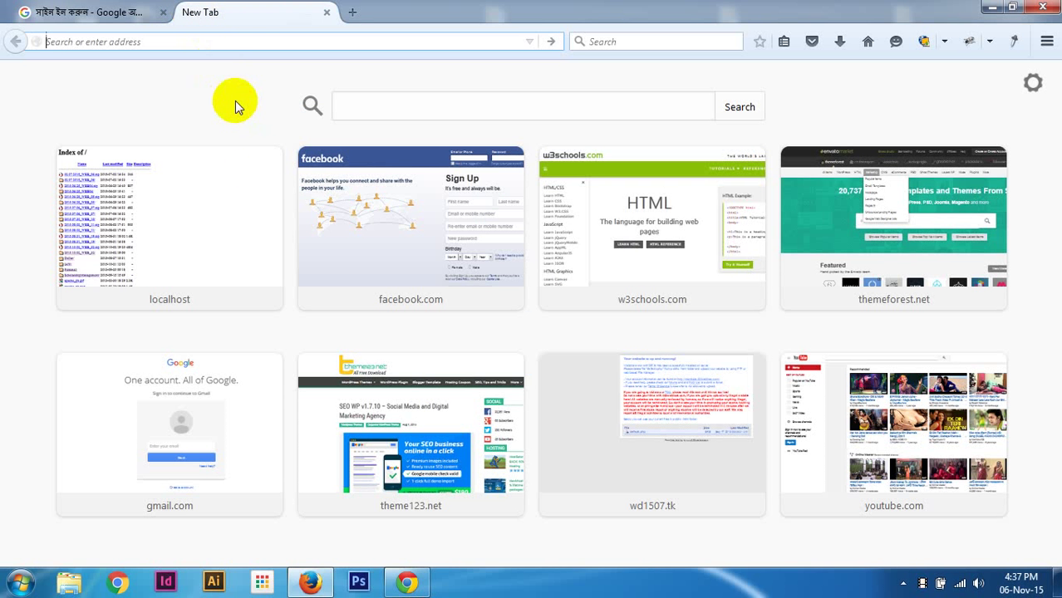
{"action": "left_click", "coordinate": [83, 10]}
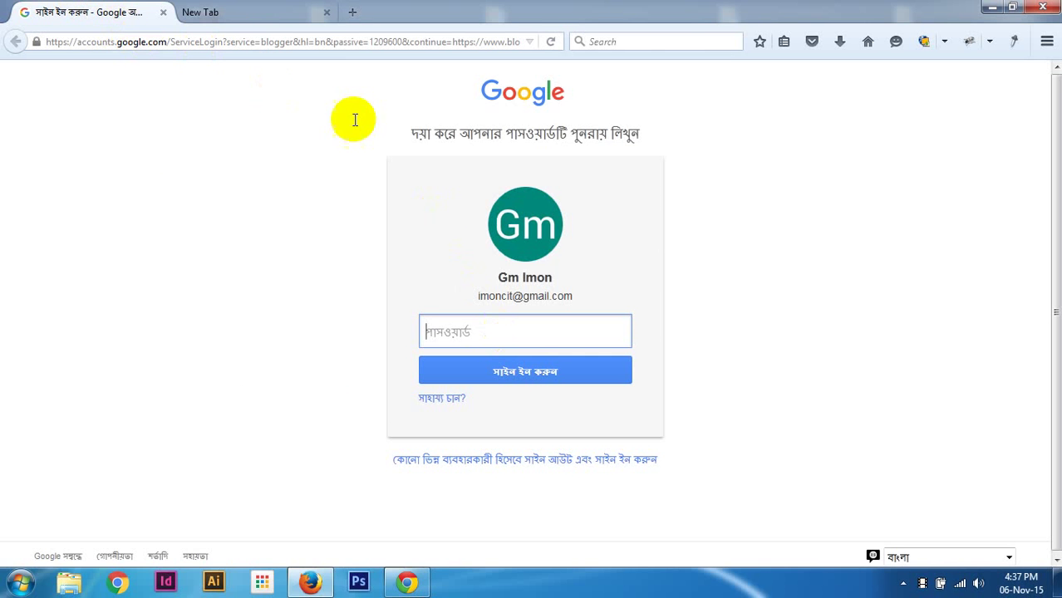
{"action": "left_click", "coordinate": [281, 8]}
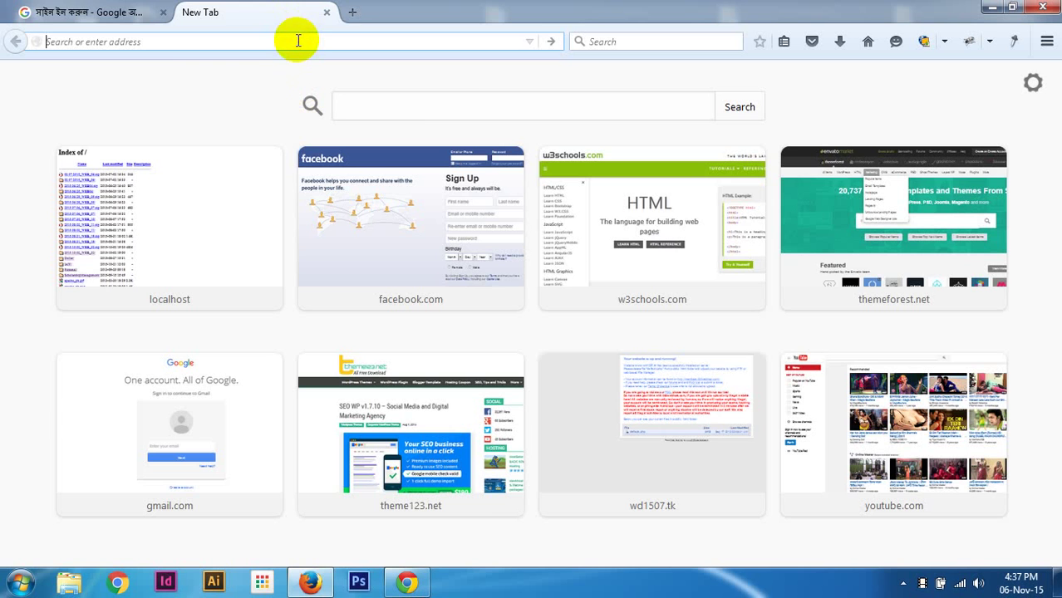
Sign in to the Google account for Blogger by entering the account password.
{"action": "left_click", "coordinate": [135, 18]}
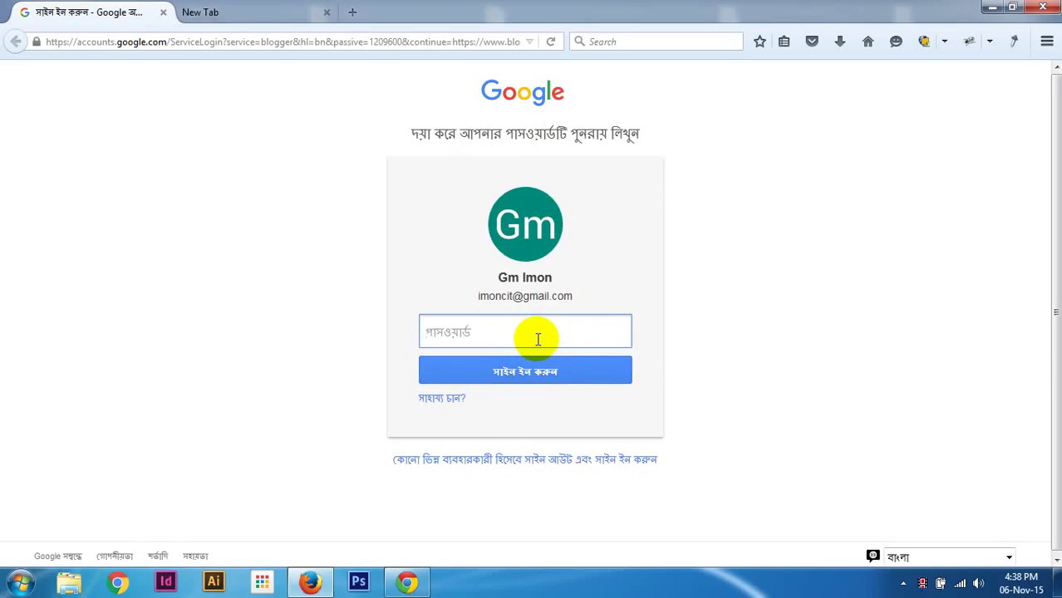
{"action": "type", "text": "•••••••••"}
{"action": "key", "text": "Return"}
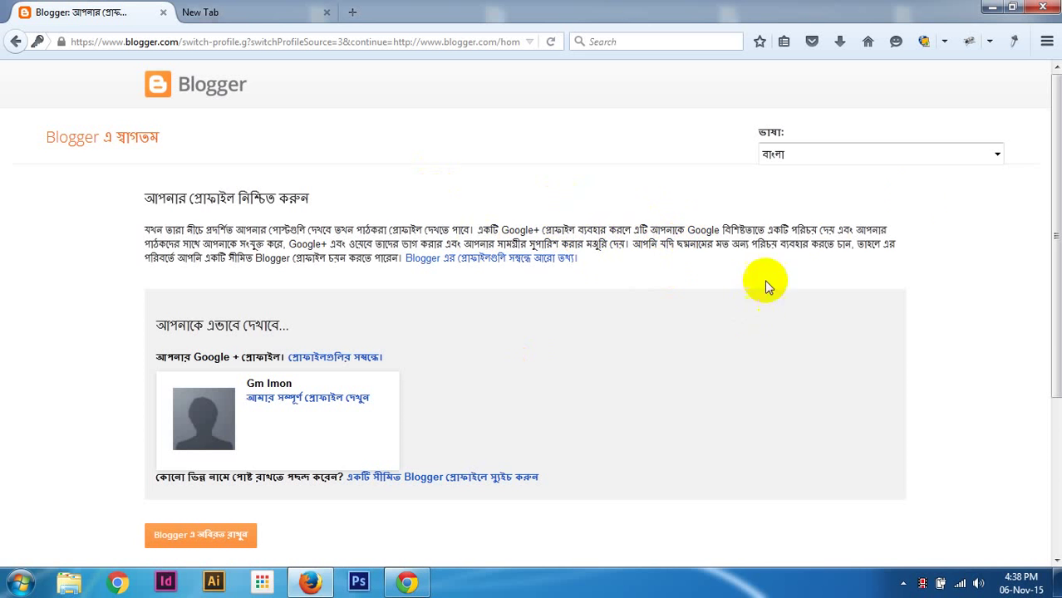
Change the Blogger welcome page language to English (United States).
{"action": "left_click", "coordinate": [997, 153]}
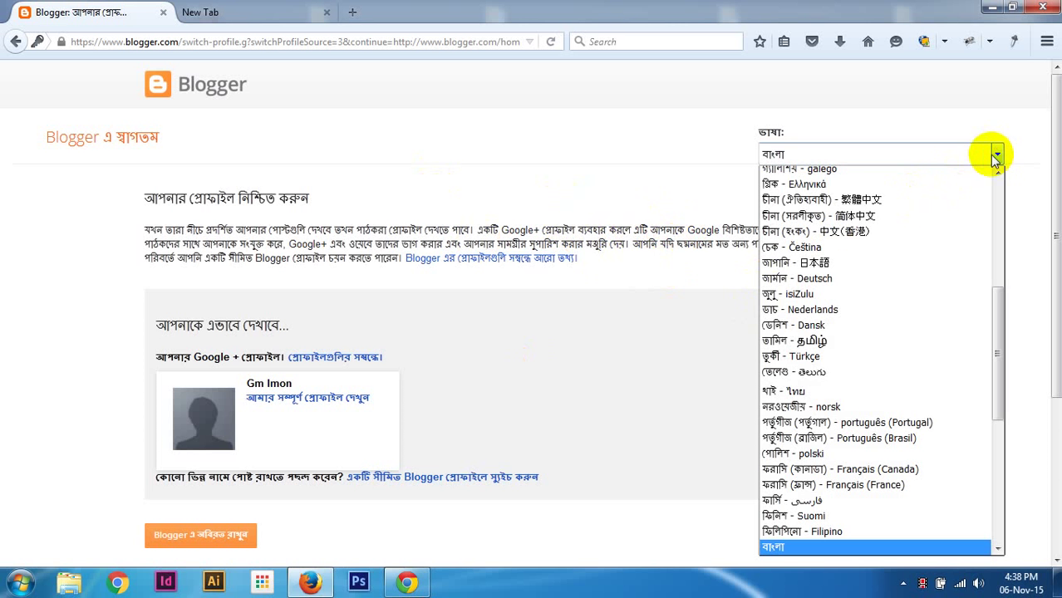
{"action": "scroll", "coordinate": [958, 187], "scroll_direction": "up", "scroll_amount": 6}
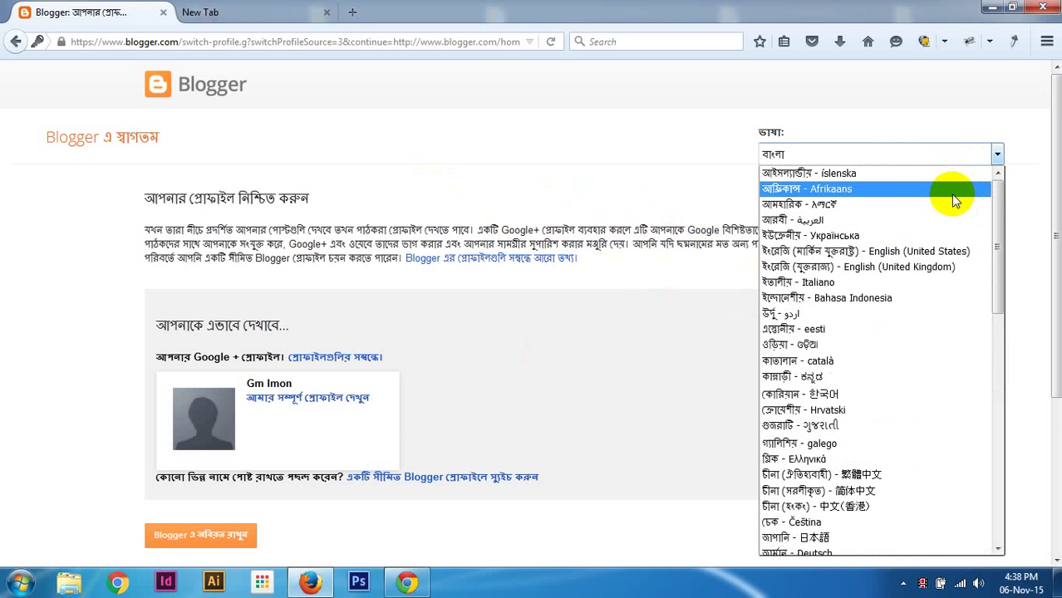
{"action": "scroll", "coordinate": [937, 301], "scroll_direction": "down", "scroll_amount": 5}
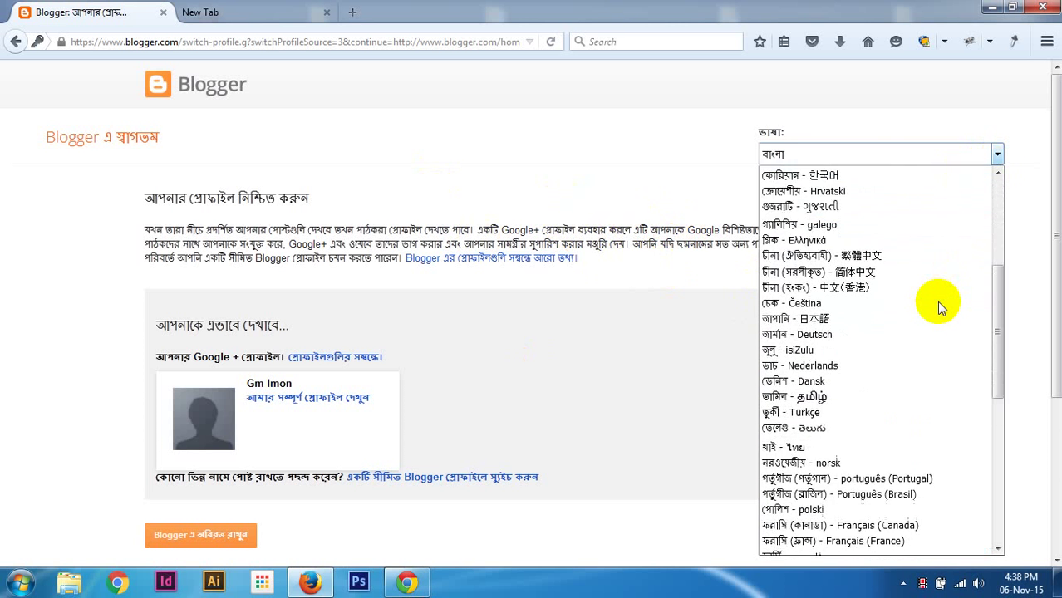
{"action": "scroll", "coordinate": [937, 301], "scroll_direction": "down", "scroll_amount": 8}
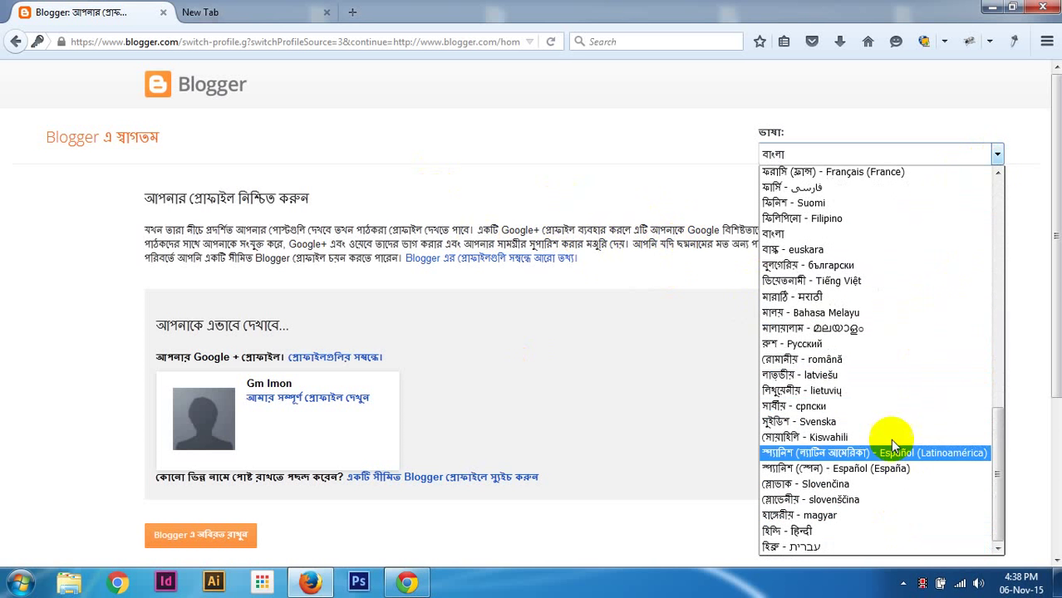
{"action": "scroll", "coordinate": [867, 237], "scroll_direction": "up", "scroll_amount": 1}
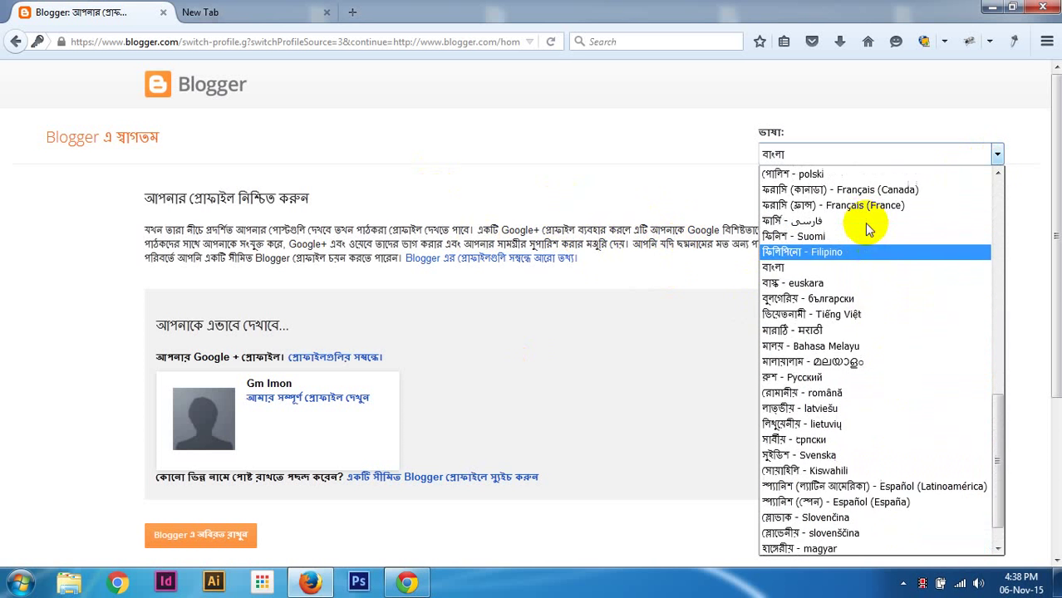
{"action": "scroll", "coordinate": [867, 224], "scroll_direction": "up", "scroll_amount": 7}
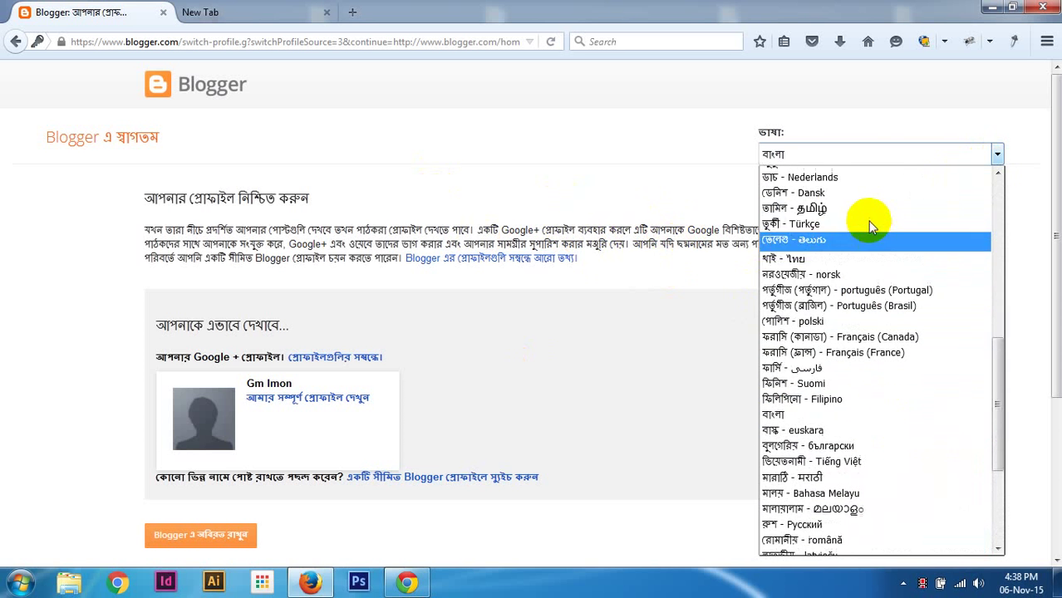
{"action": "scroll", "coordinate": [869, 219], "scroll_direction": "up", "scroll_amount": 4}
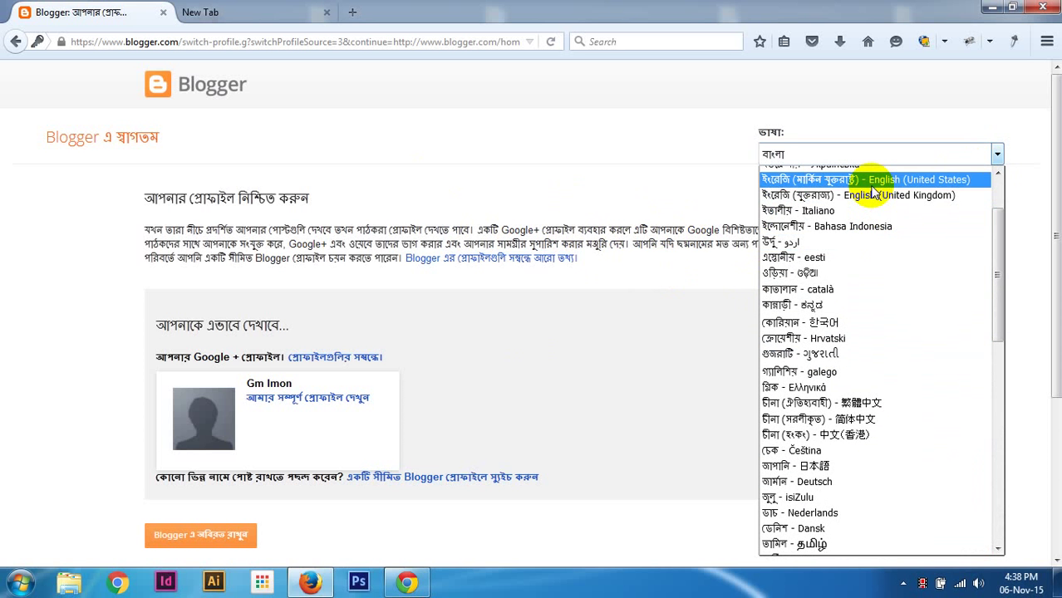
{"action": "left_click", "coordinate": [875, 179]}
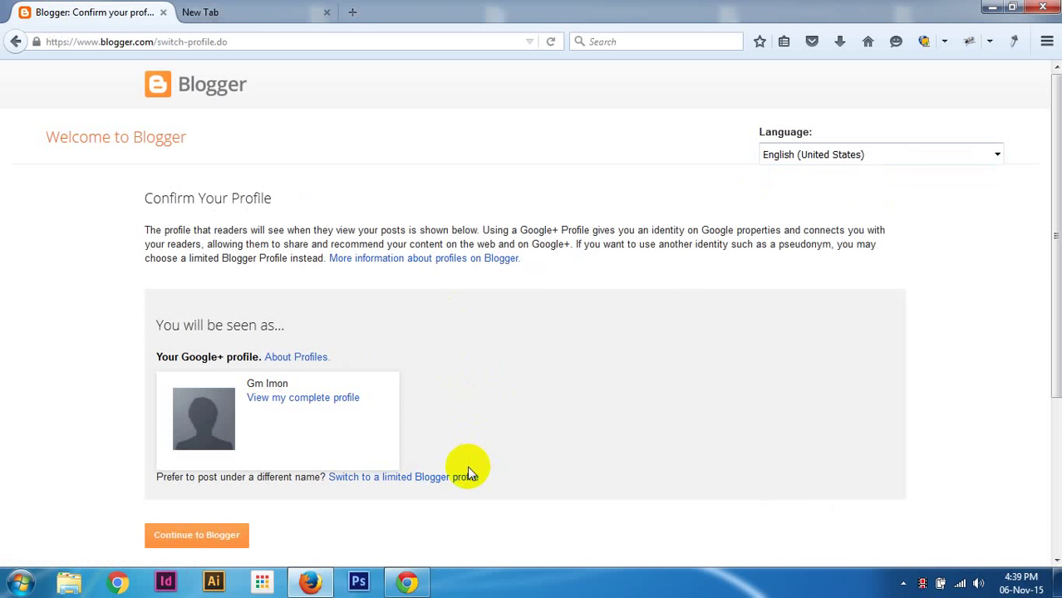
Continue to Blogger with the Google+ profile and open the form for creating a new blog.
{"action": "scroll", "coordinate": [623, 469], "scroll_direction": "down", "scroll_amount": 2}
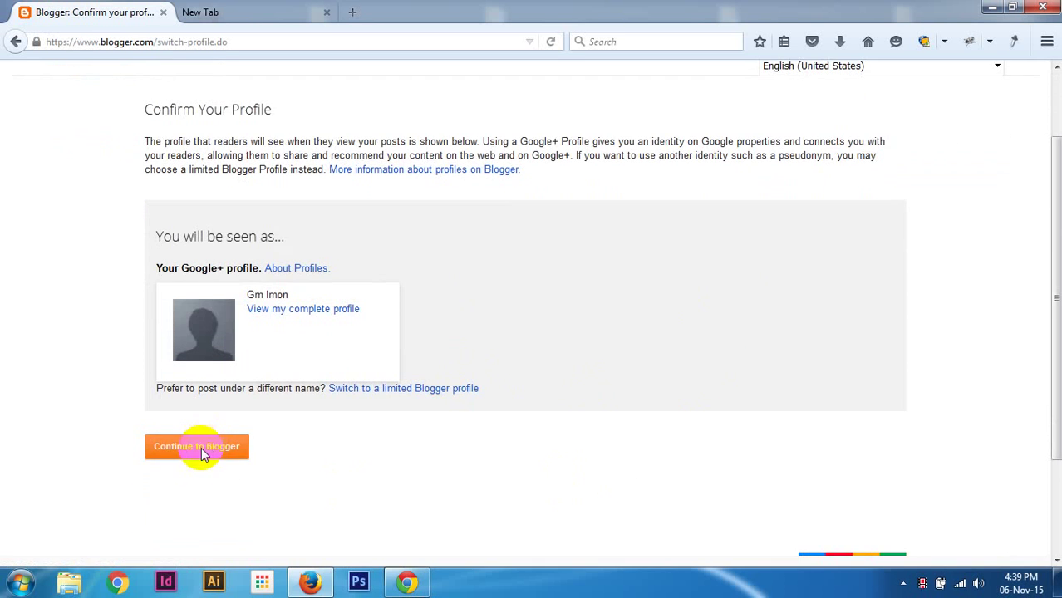
{"action": "left_click", "coordinate": [201, 448]}
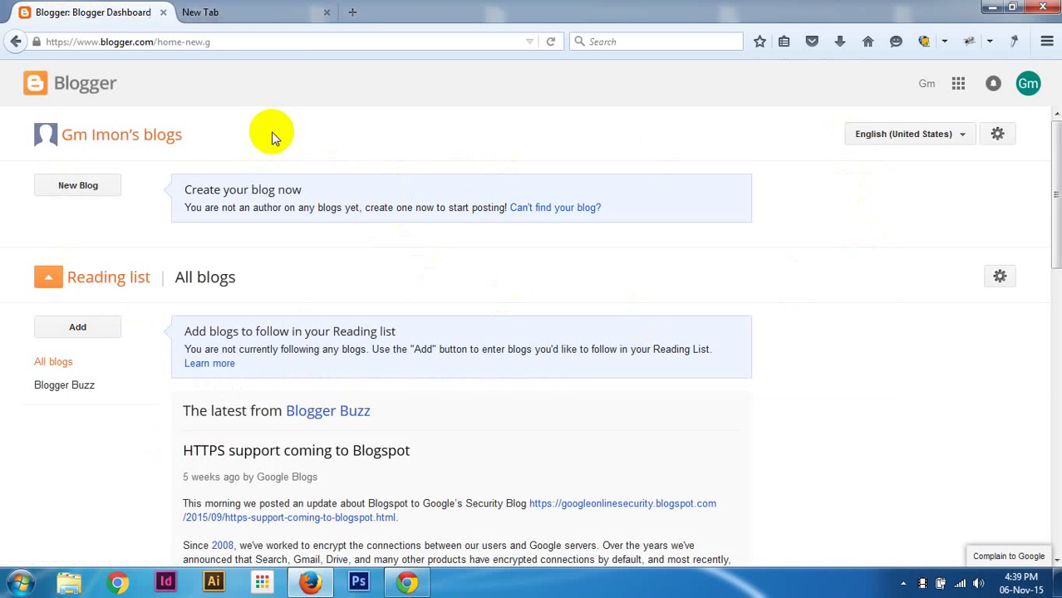
{"action": "left_click", "coordinate": [83, 187]}
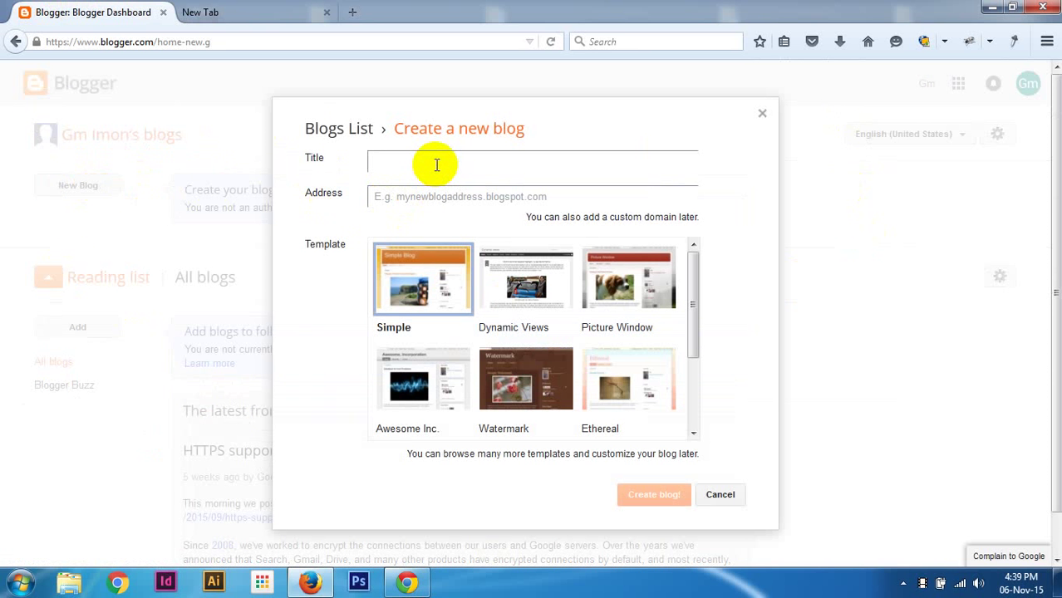
Enter seolrearing as the new blog's address and accept the suggested seolrearing.blogspot.com.
{"action": "left_click", "coordinate": [434, 197]}
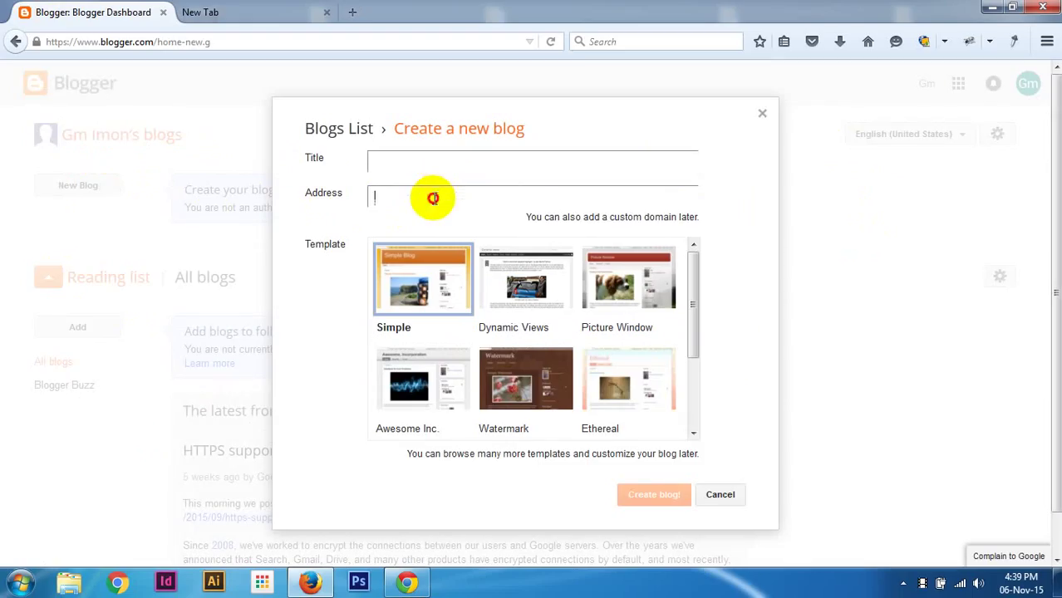
{"action": "left_click", "coordinate": [425, 159]}
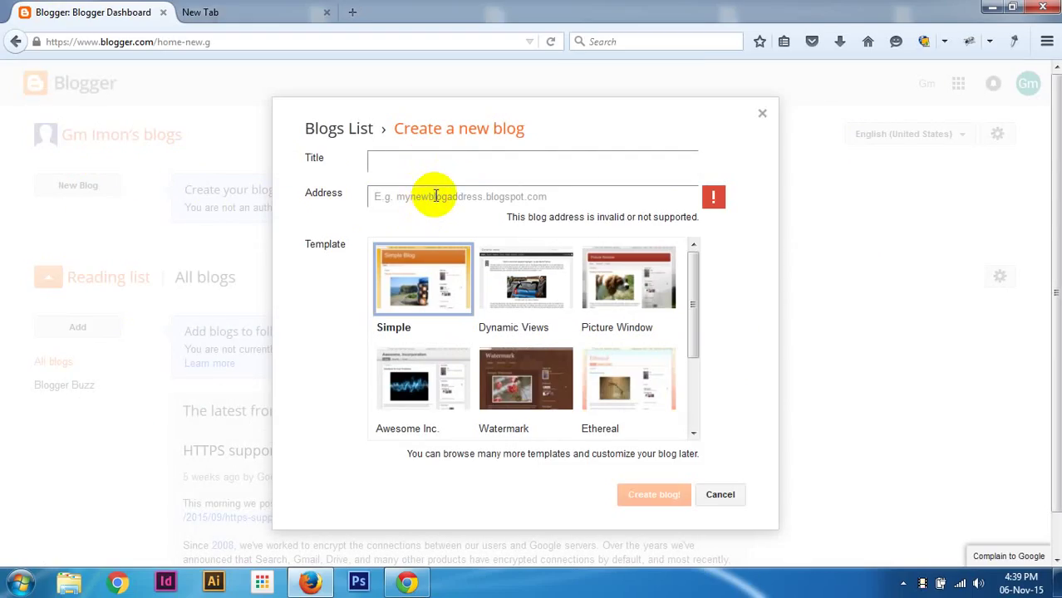
{"action": "left_click", "coordinate": [435, 197]}
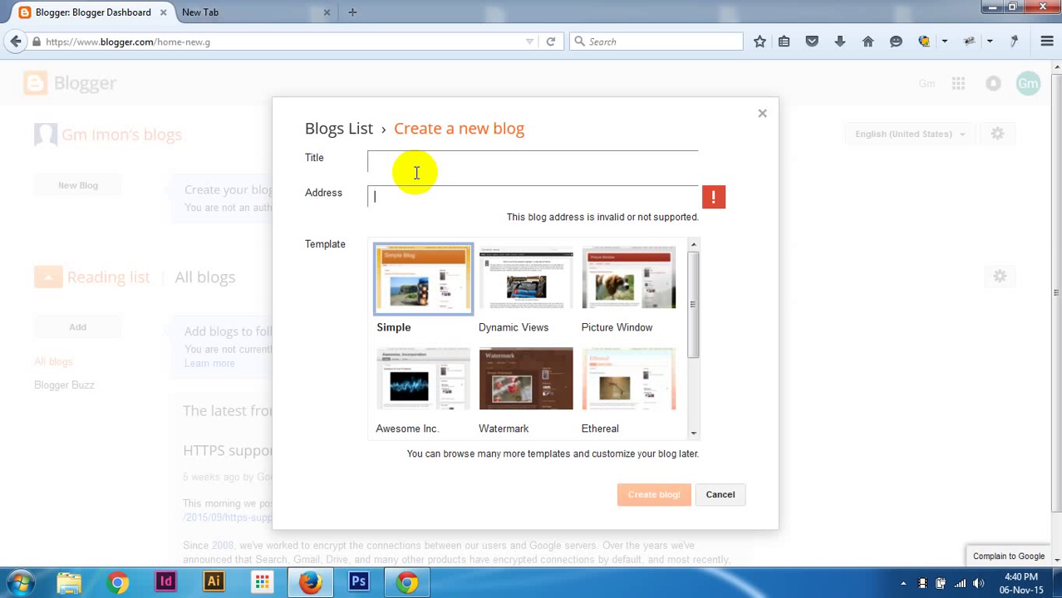
{"action": "type", "text": "eo"}
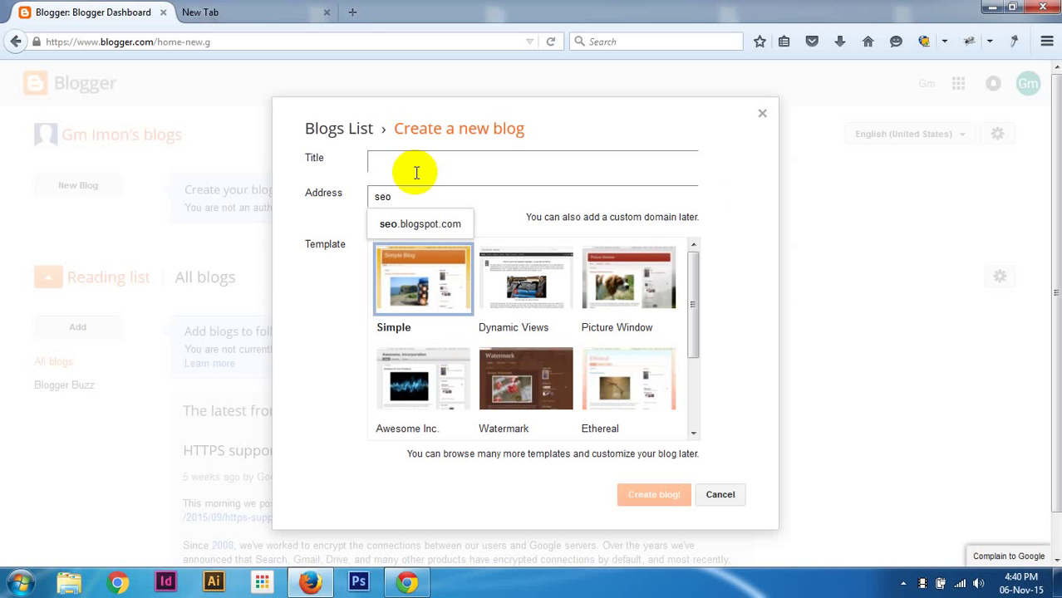
{"action": "type", "text": "l"}
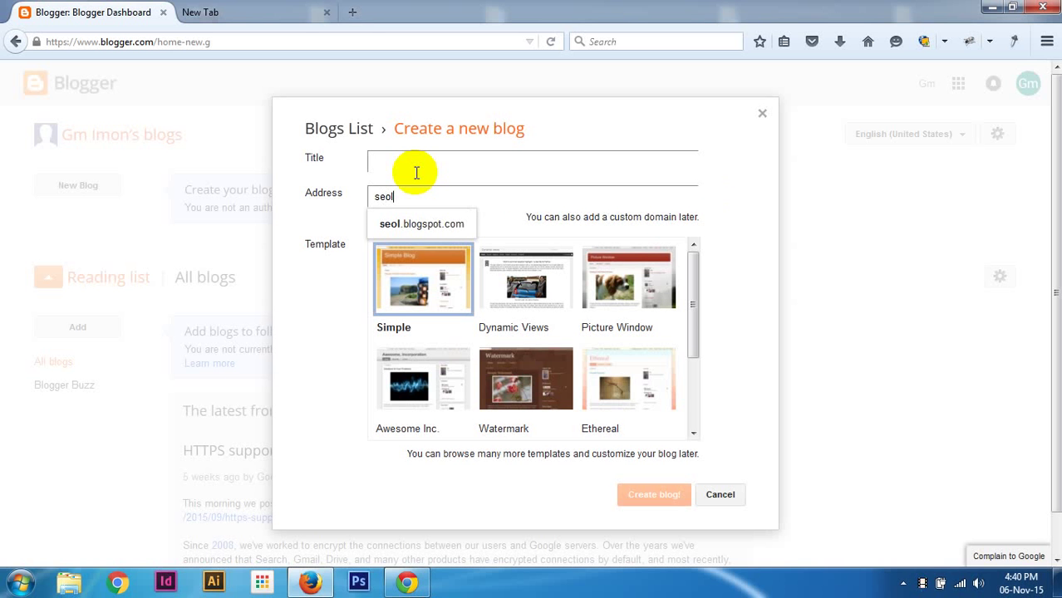
{"action": "type", "text": "rear"}
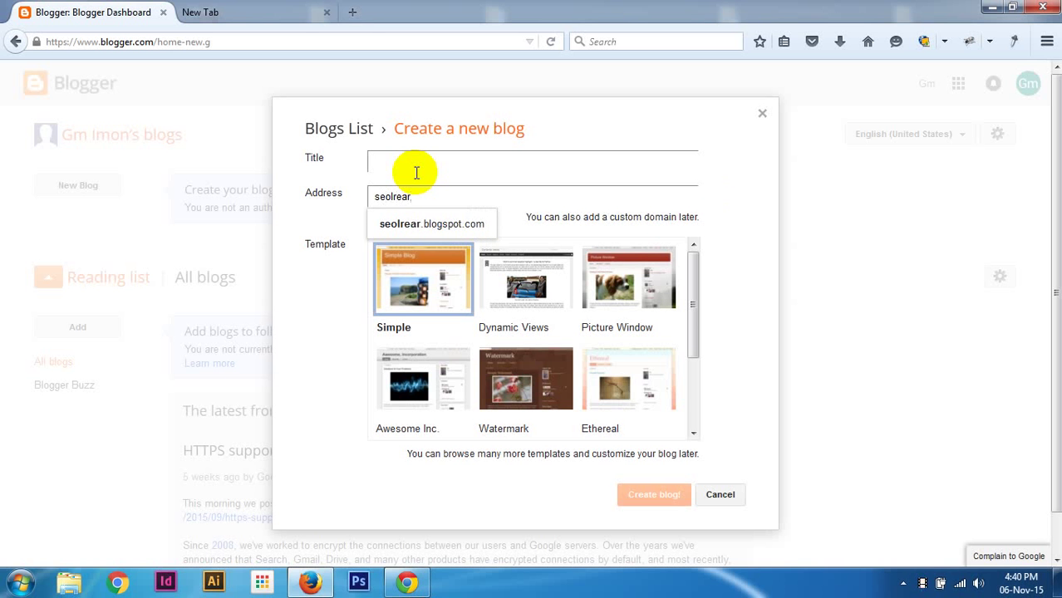
{"action": "type", "text": "ing"}
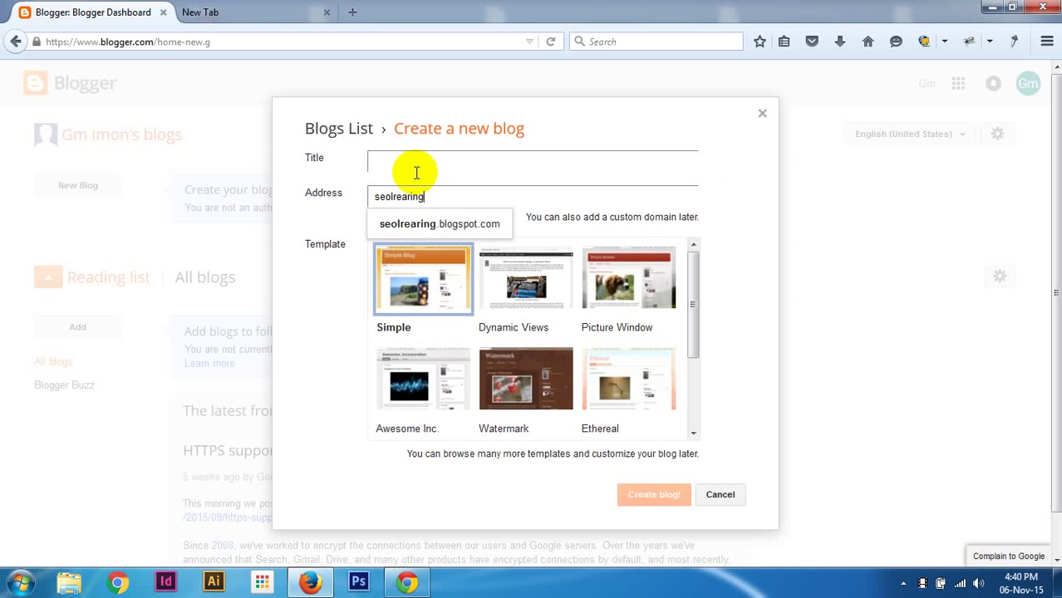
{"action": "left_click", "coordinate": [447, 223]}
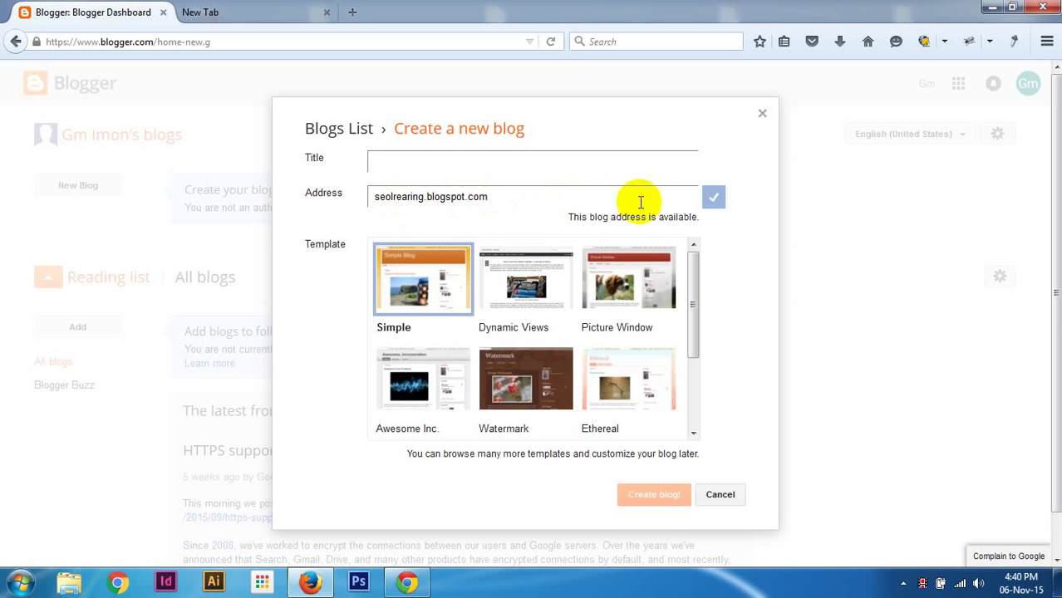
Correct the blog address to seolearing.blogspot.com and accept the suggested address.
{"action": "left_click", "coordinate": [504, 200]}
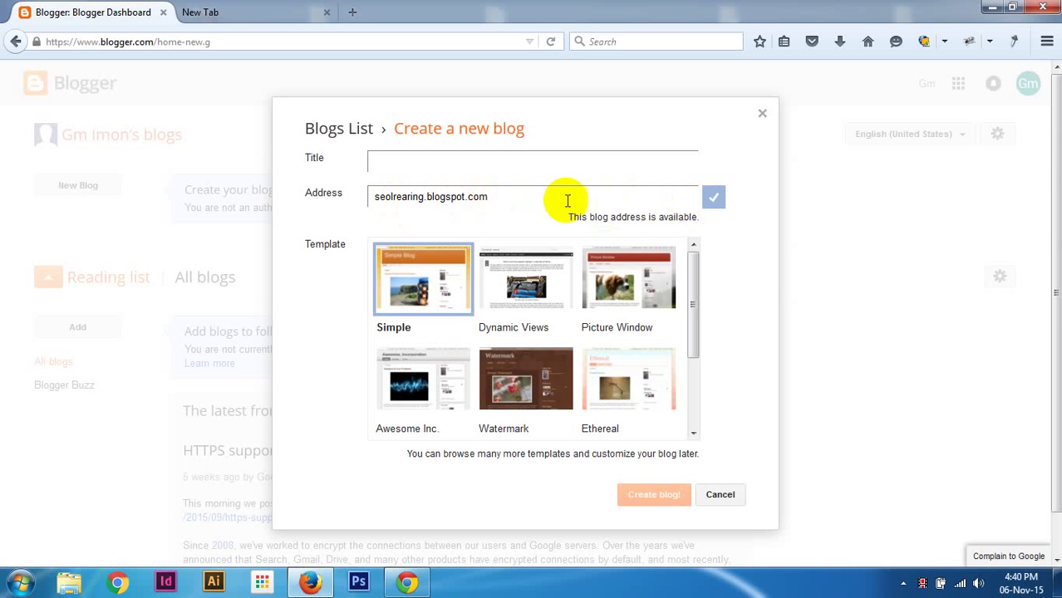
{"action": "left_click", "coordinate": [425, 197]}
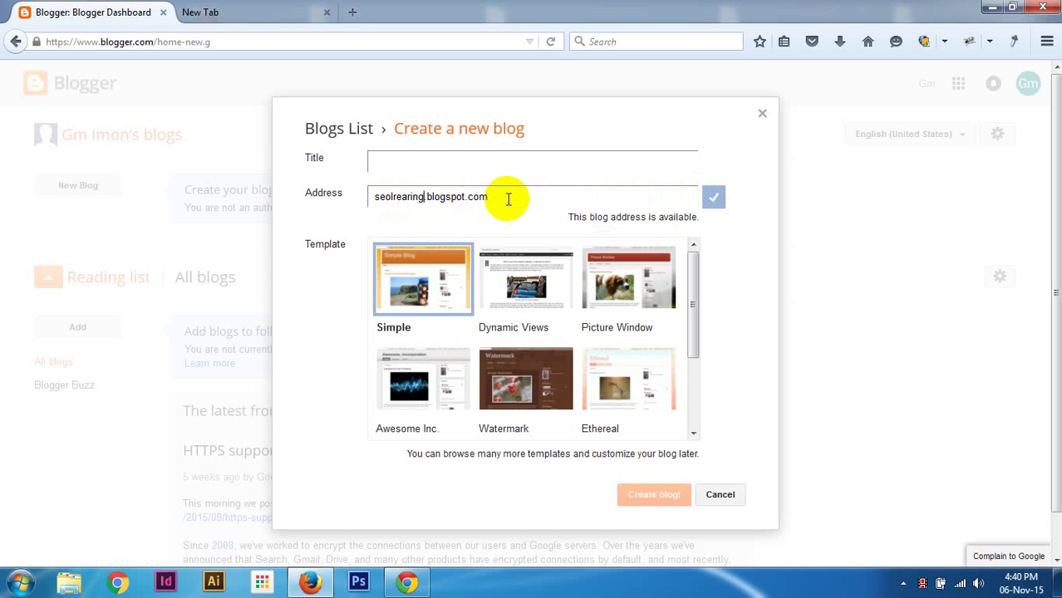
{"action": "left_click", "coordinate": [400, 198]}
{"action": "key", "text": "BackSpace"}
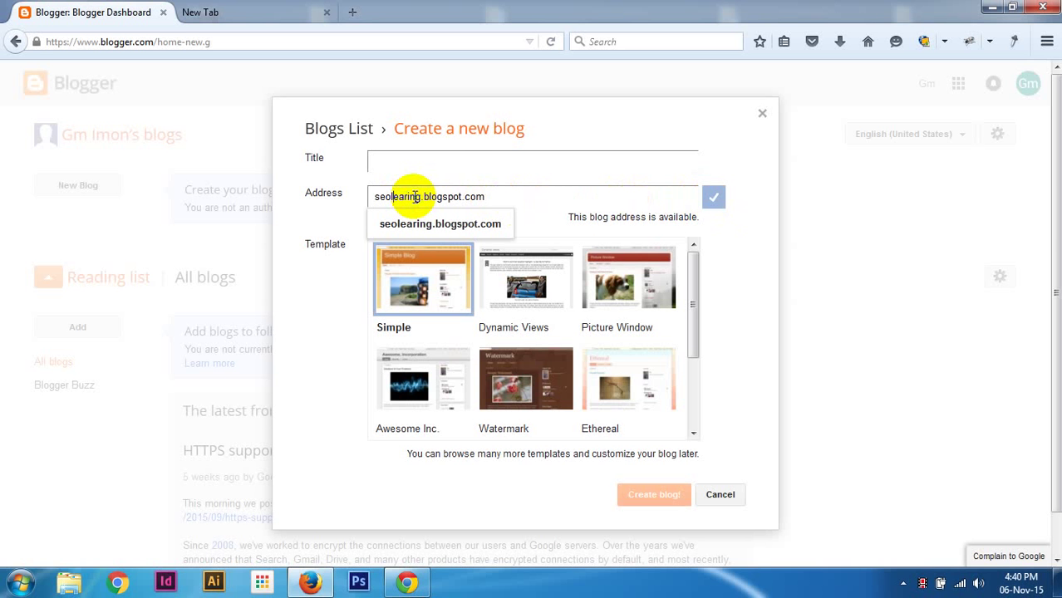
{"action": "left_click", "coordinate": [513, 197]}
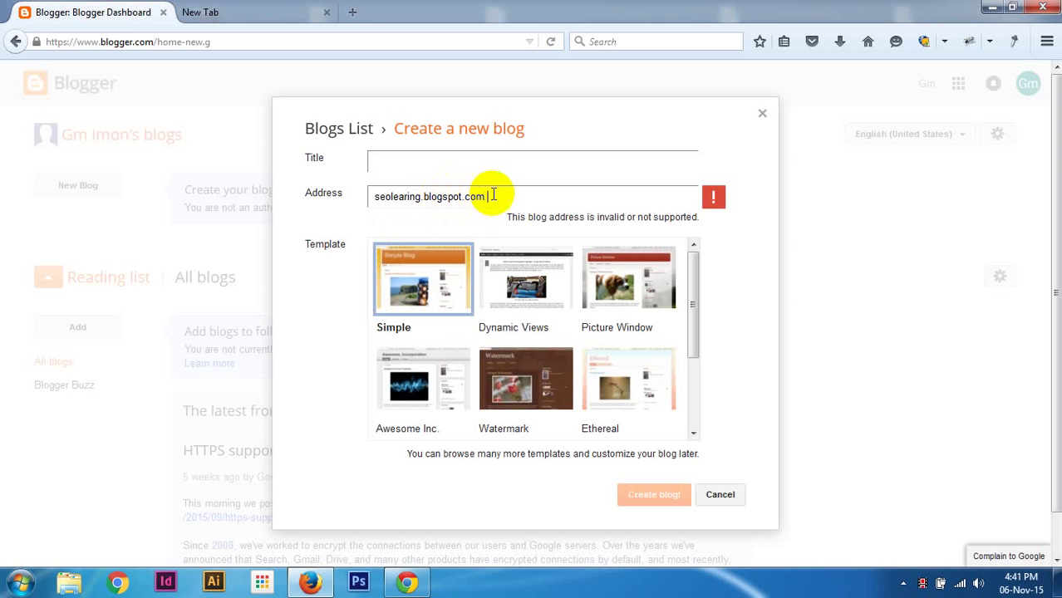
{"action": "key", "text": "BackSpace"}
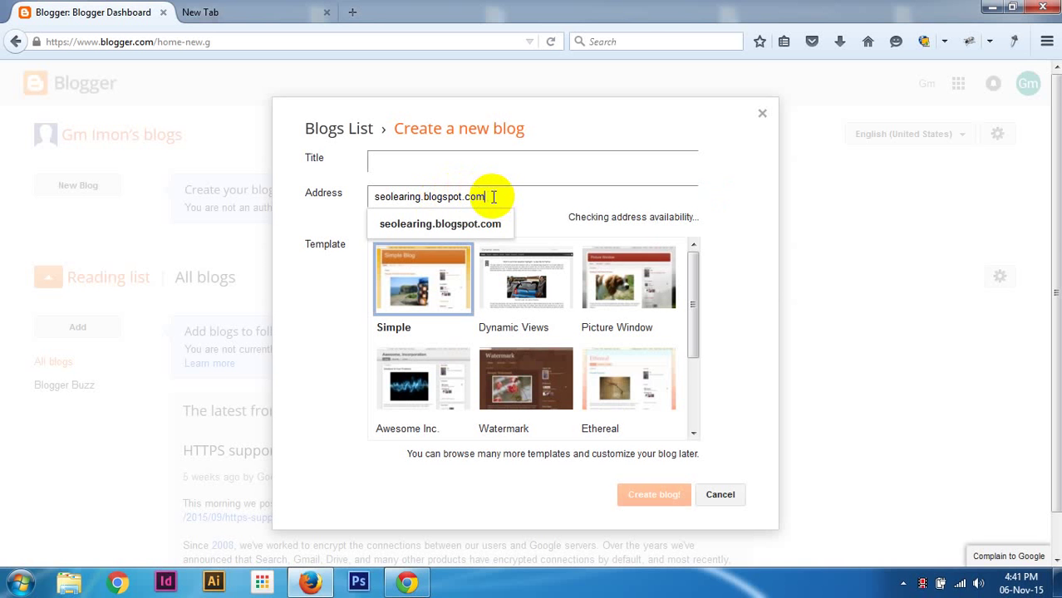
{"action": "left_click", "coordinate": [486, 229]}
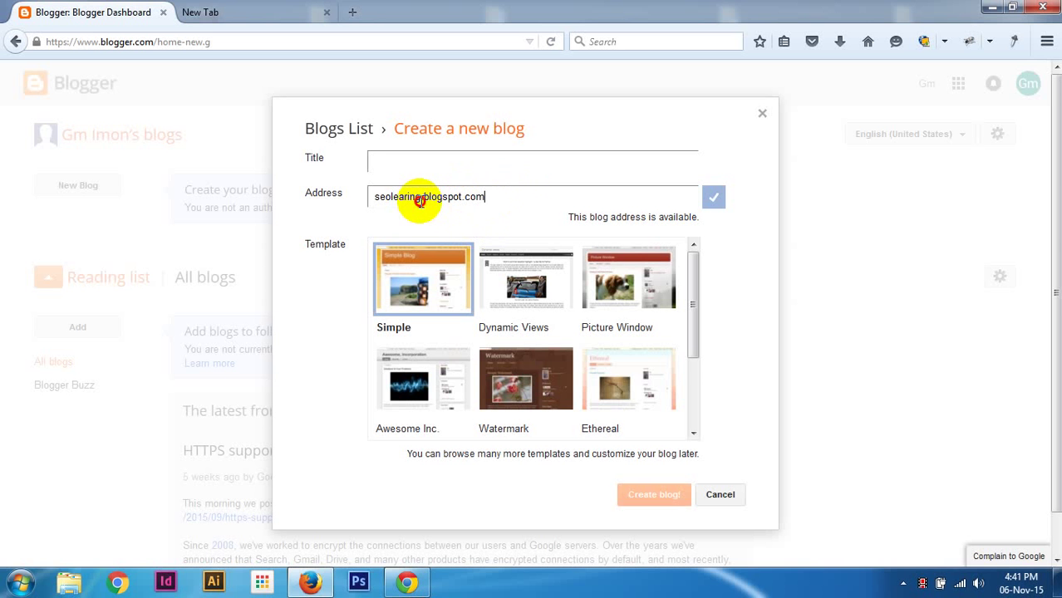
{"action": "left_click_drag", "start_coordinate": [422, 199], "coordinate": [373, 204]}
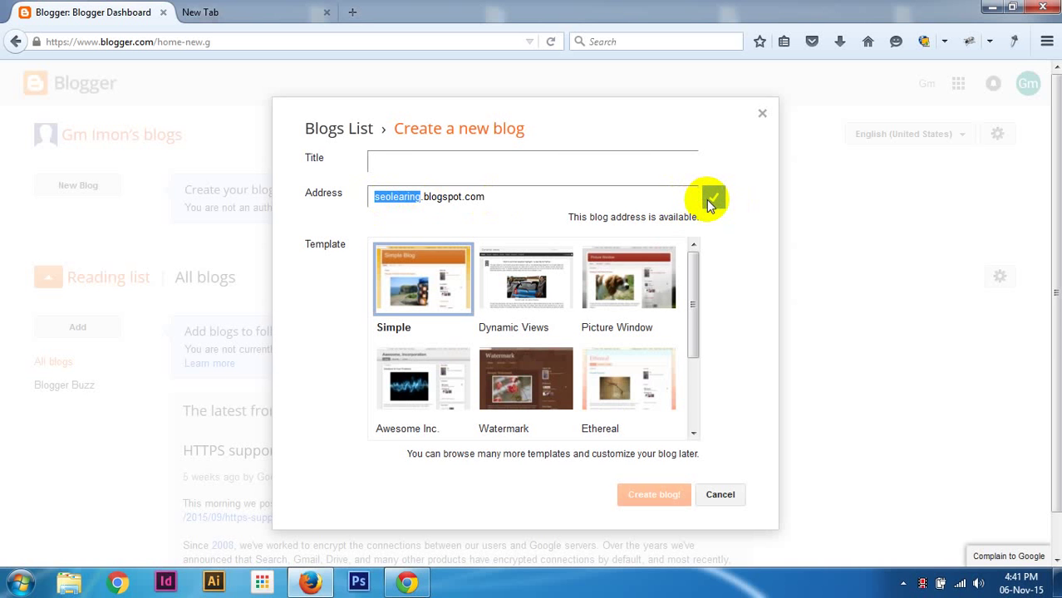
{"action": "left_click", "coordinate": [584, 196]}
Title the new blog "Learn SEO With" followed by the account owner's surname.
{"action": "left_click", "coordinate": [569, 158]}
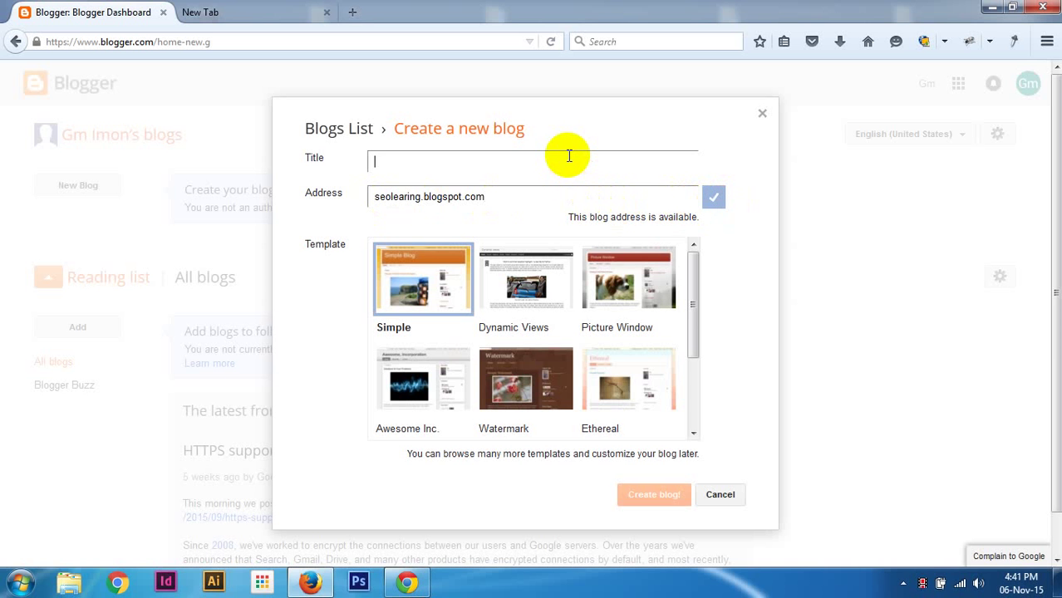
{"action": "type", "text": "Learn"}
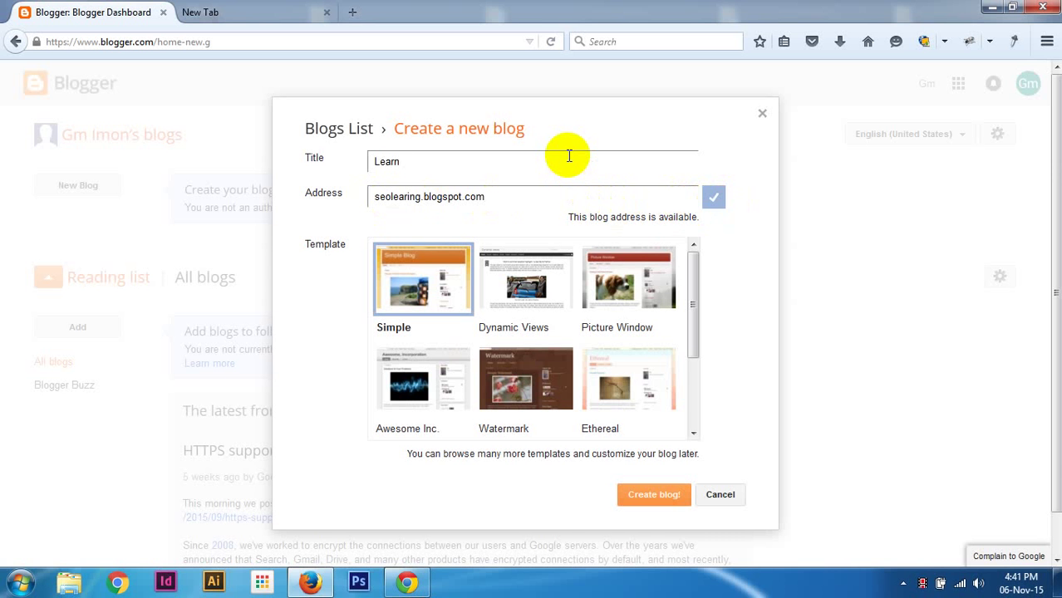
{"action": "type", "text": " SEO W"}
{"action": "type", "text": "ith Imon"}
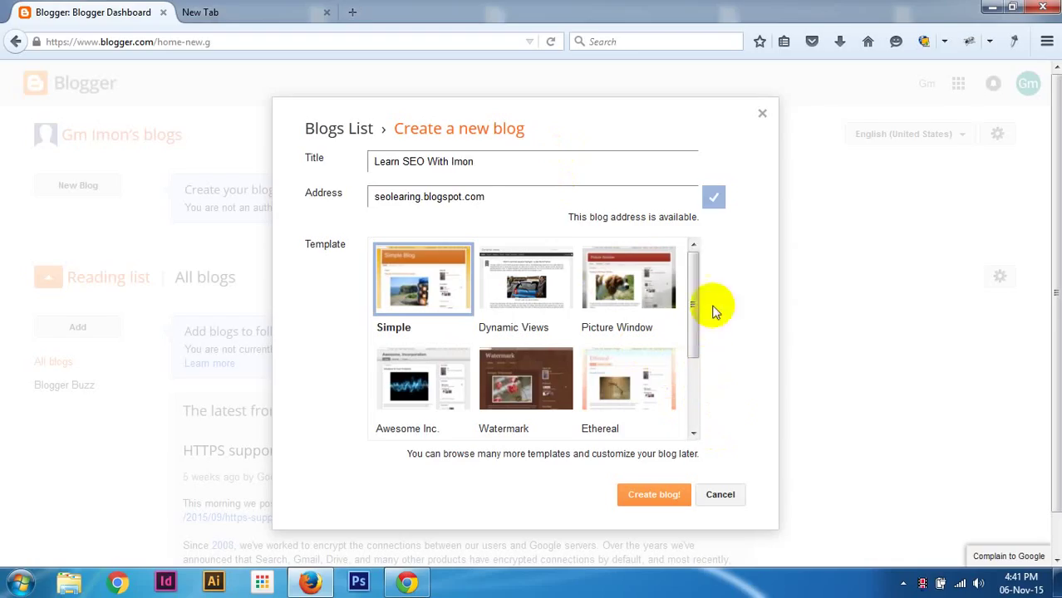
{"action": "scroll", "coordinate": [715, 387], "scroll_direction": "down", "scroll_amount": 1}
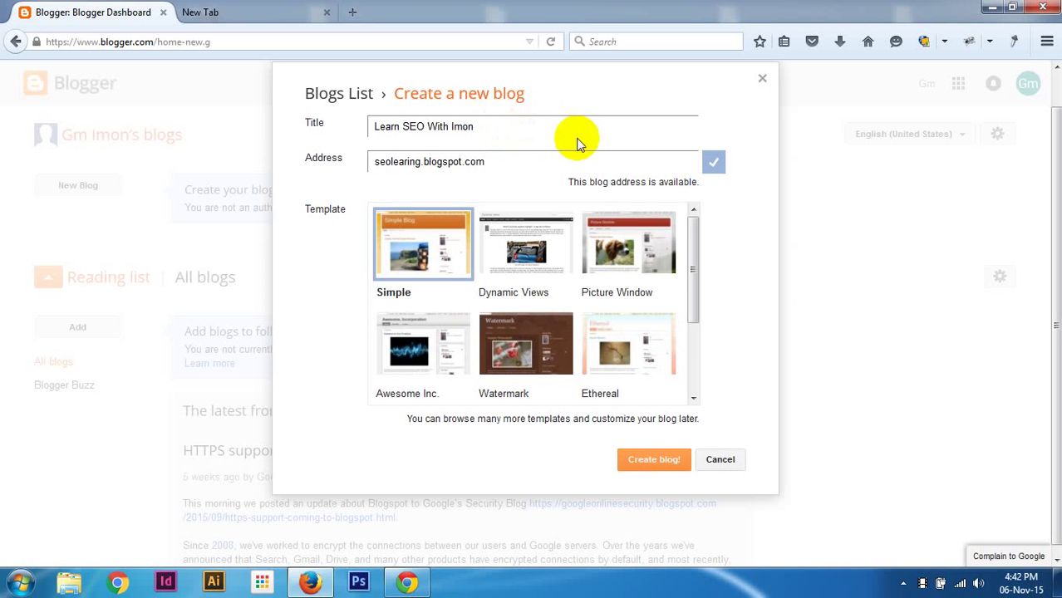
Create the blog with the Simple template and dismiss the European Union cookie notice on its dashboard.
{"action": "left_click_drag", "start_coordinate": [694, 248], "coordinate": [697, 274]}
{"action": "left_click", "coordinate": [650, 460]}
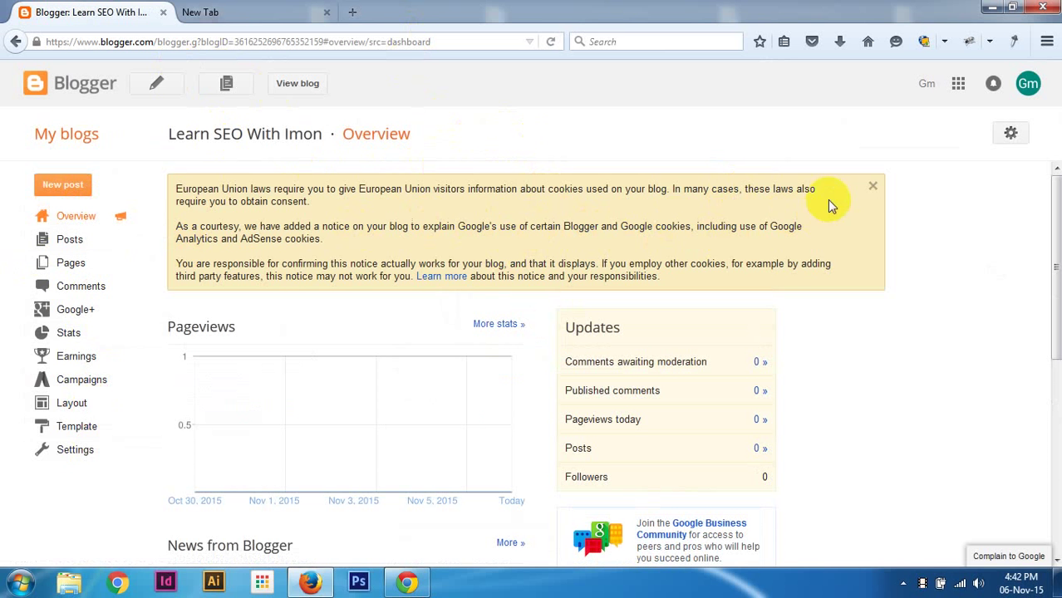
{"action": "left_click", "coordinate": [872, 186]}
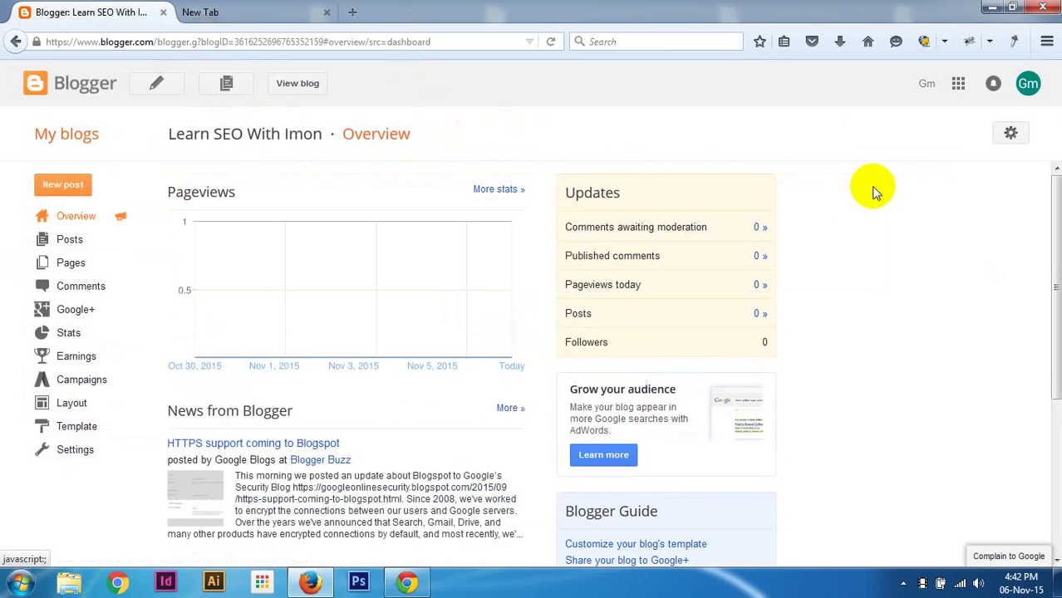
Review the new blog's overview page, from the pageviews chart to the Blogger Guide and Recent Blogs of Note.
{"action": "left_click", "coordinate": [71, 219]}
{"action": "scroll", "coordinate": [490, 261], "scroll_direction": "down", "scroll_amount": 5}
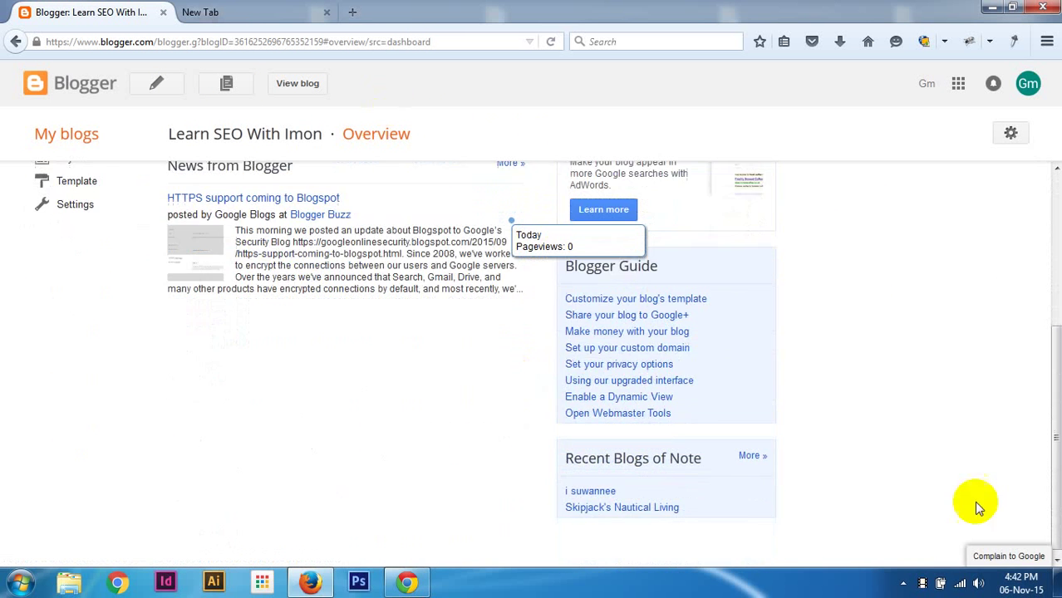
{"action": "scroll", "coordinate": [802, 422], "scroll_direction": "up", "scroll_amount": 5}
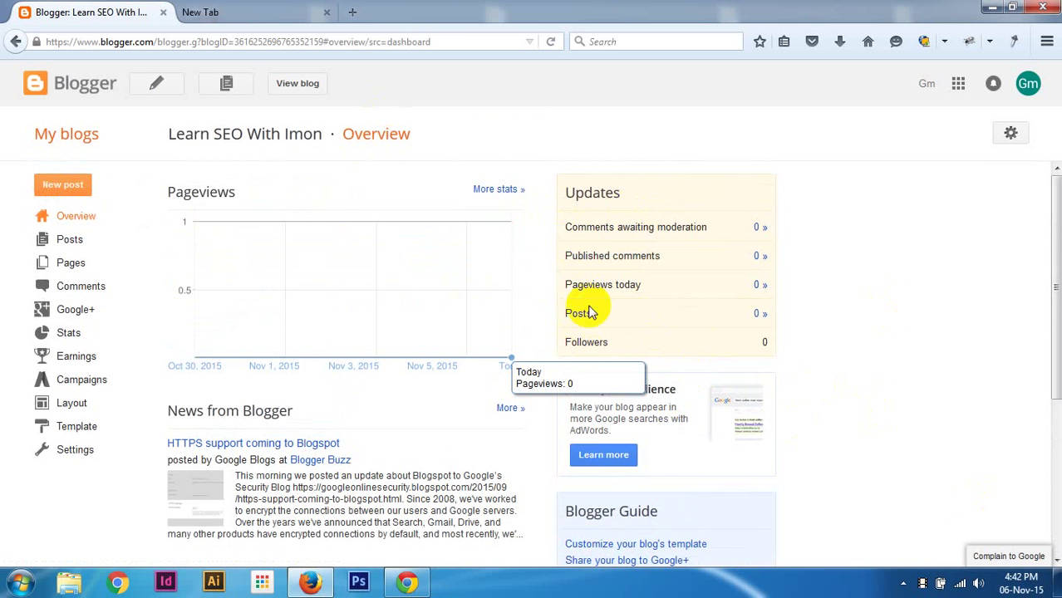
Go to the blog's posts list, start a new post and close the editor with its title and body left blank.
{"action": "left_click", "coordinate": [73, 245]}
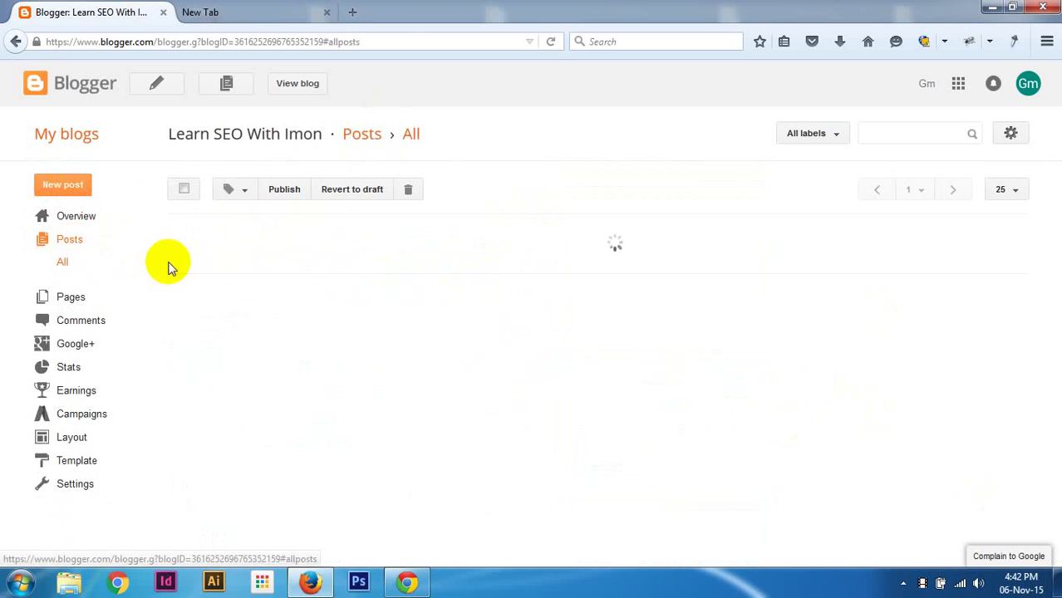
{"action": "left_click", "coordinate": [160, 85]}
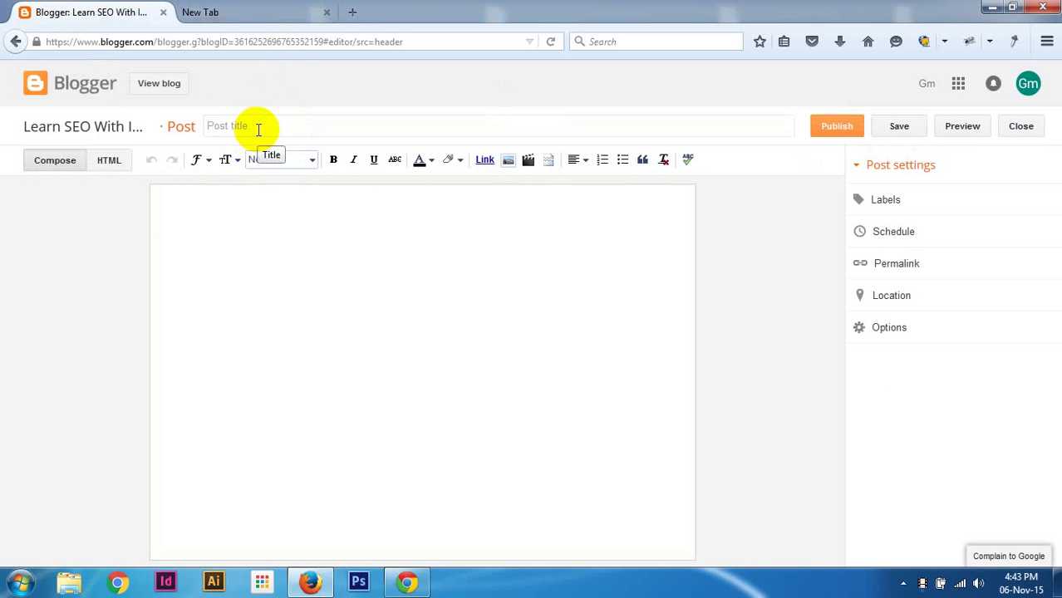
{"action": "left_click", "coordinate": [258, 130]}
{"action": "left_click", "coordinate": [362, 300]}
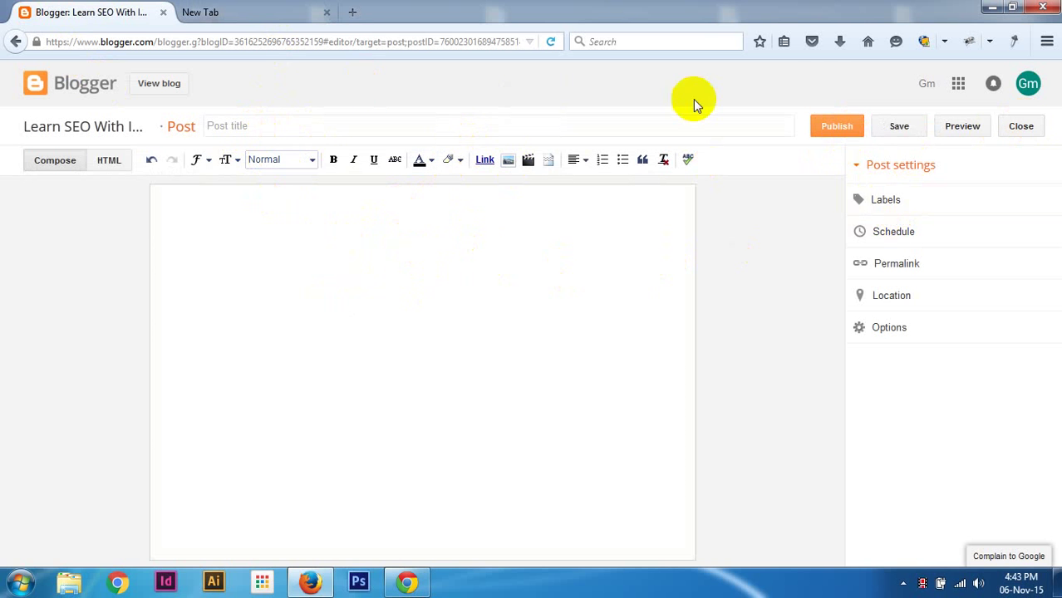
{"action": "left_click", "coordinate": [1012, 126]}
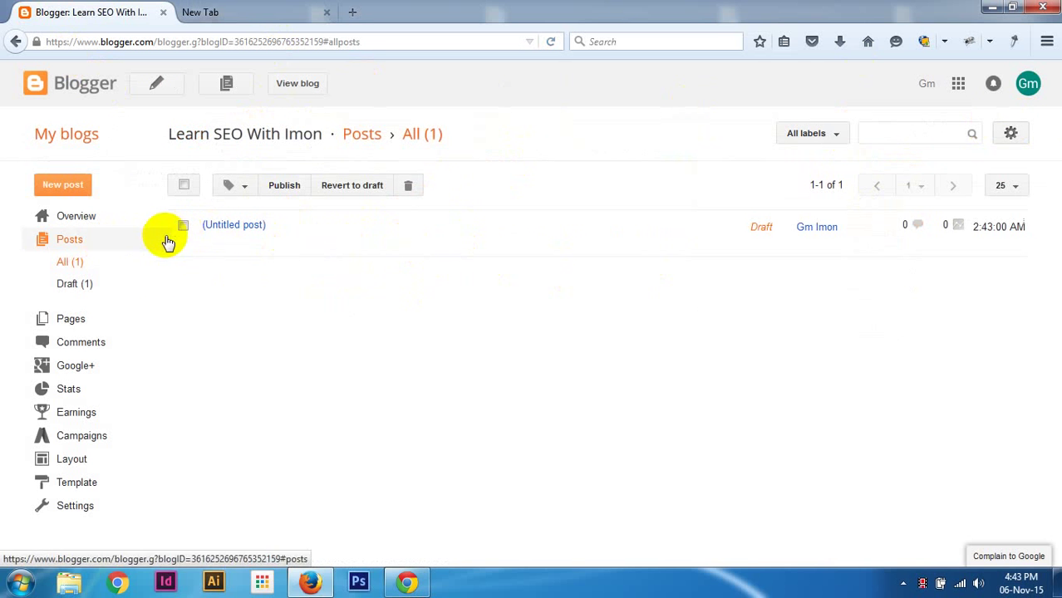
Look through the blog's Pages, its published Comments and its Google+ sharing settings.
{"action": "left_click", "coordinate": [70, 320]}
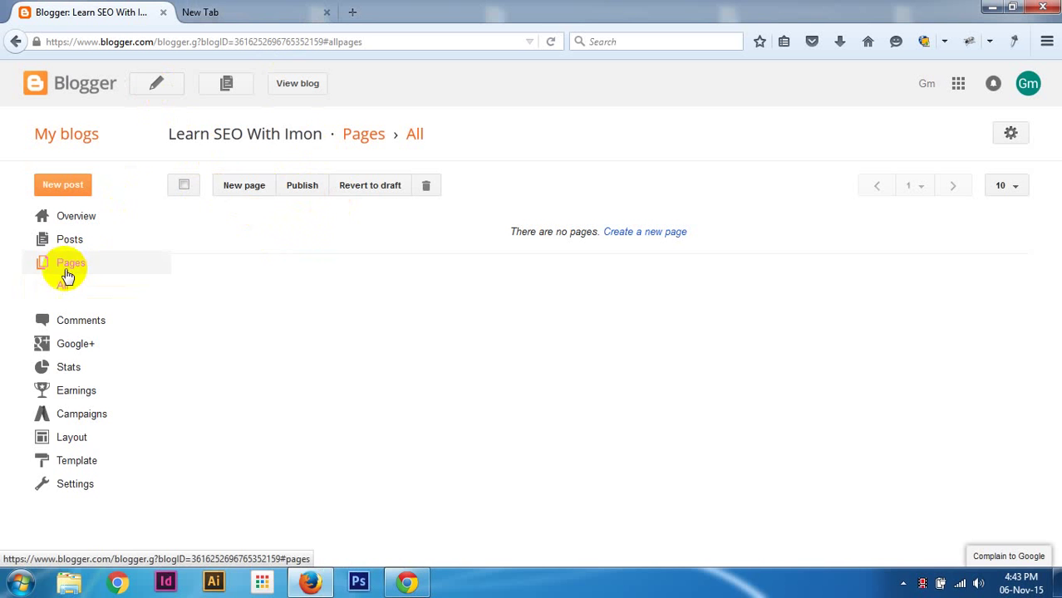
{"action": "left_click", "coordinate": [83, 320]}
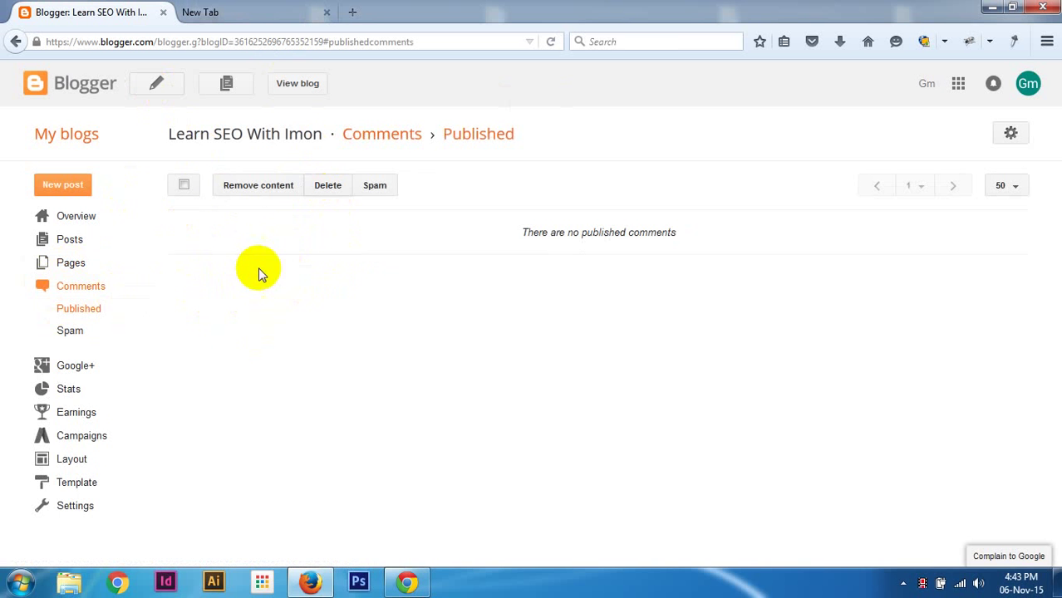
{"action": "left_click", "coordinate": [79, 366]}
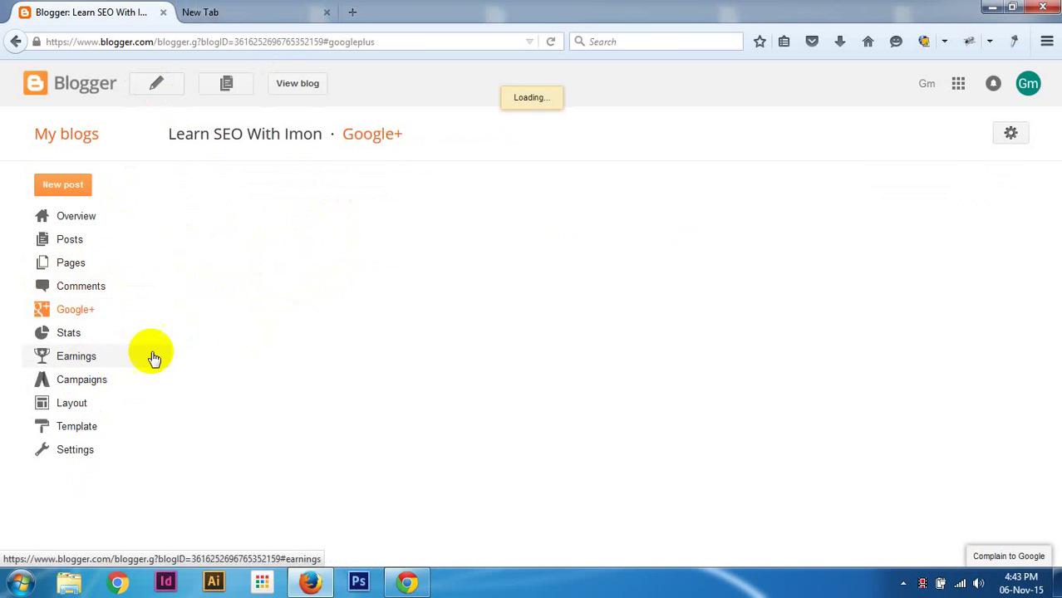
{"action": "scroll", "coordinate": [281, 441], "scroll_direction": "down", "scroll_amount": 2}
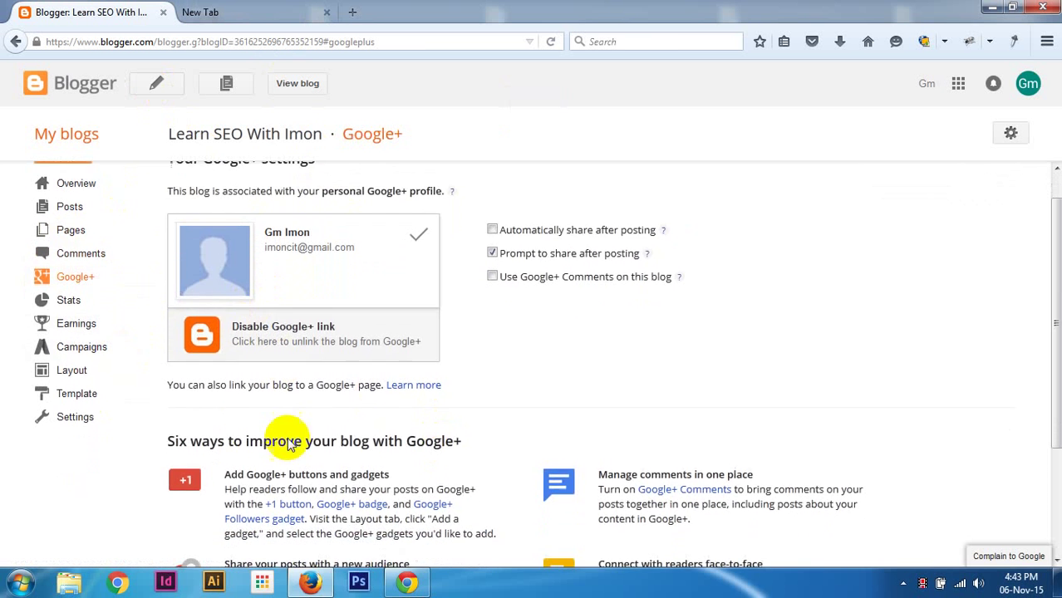
{"action": "scroll", "coordinate": [291, 446], "scroll_direction": "down", "scroll_amount": 1}
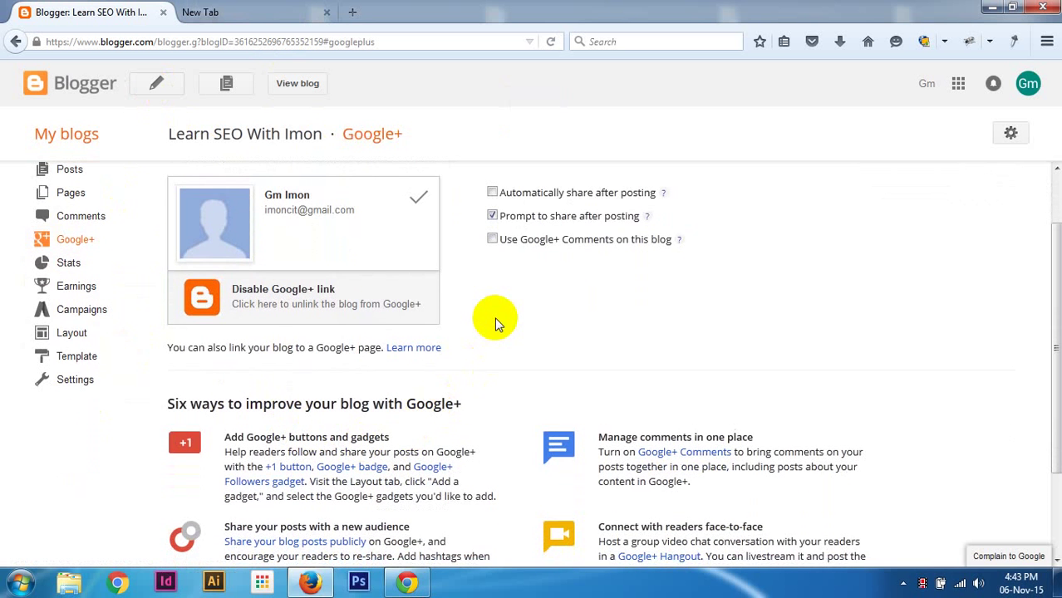
{"action": "scroll", "coordinate": [507, 324], "scroll_direction": "up", "scroll_amount": 1}
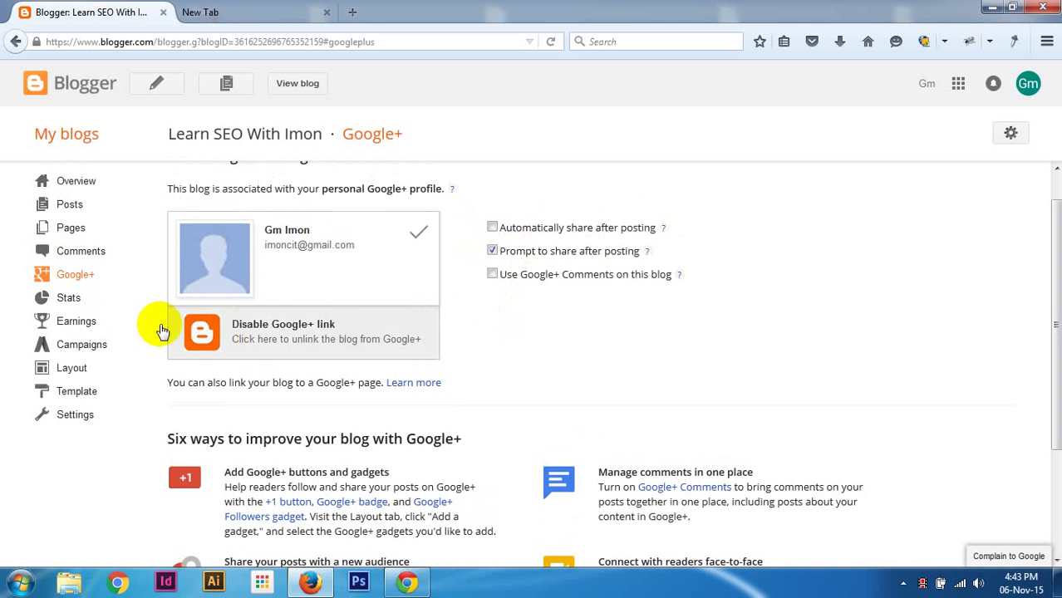
In the blog's stats overview, choose not to track your own pageviews and save the preference.
{"action": "left_click", "coordinate": [77, 300]}
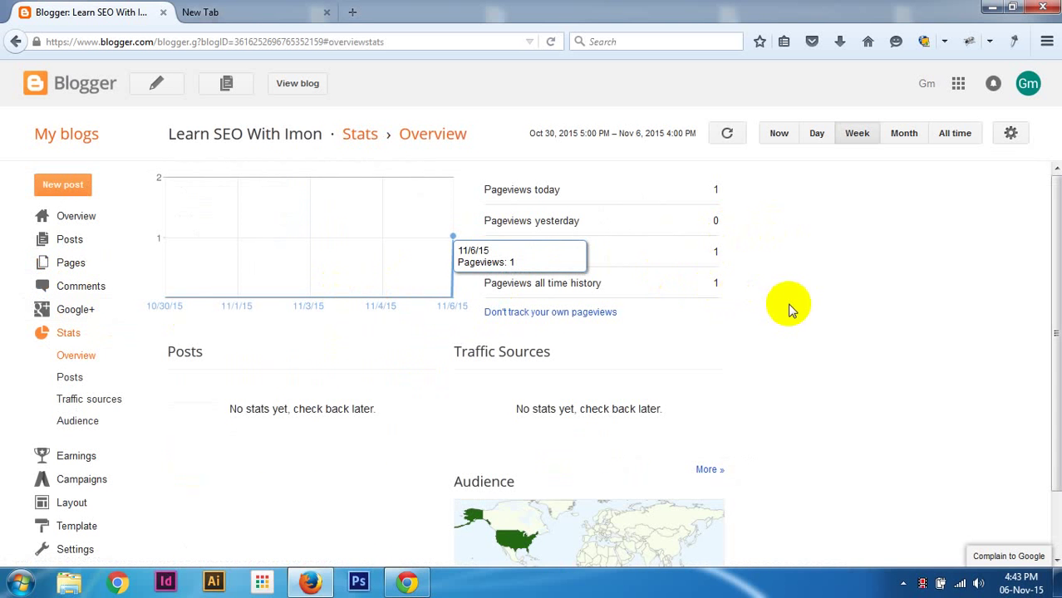
{"action": "left_click", "coordinate": [544, 316]}
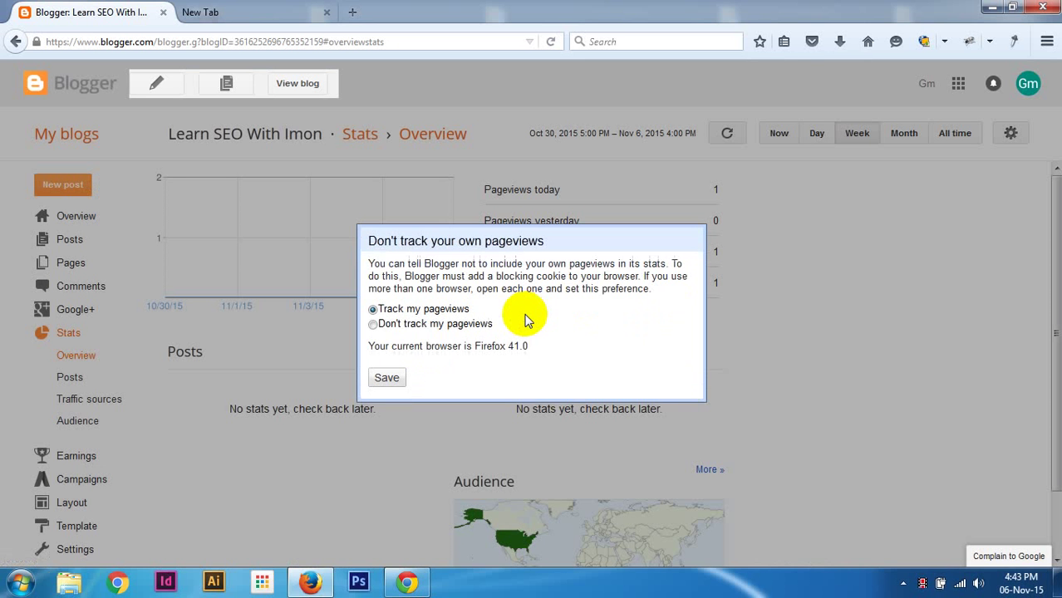
{"action": "left_click", "coordinate": [373, 324]}
{"action": "left_click", "coordinate": [389, 379]}
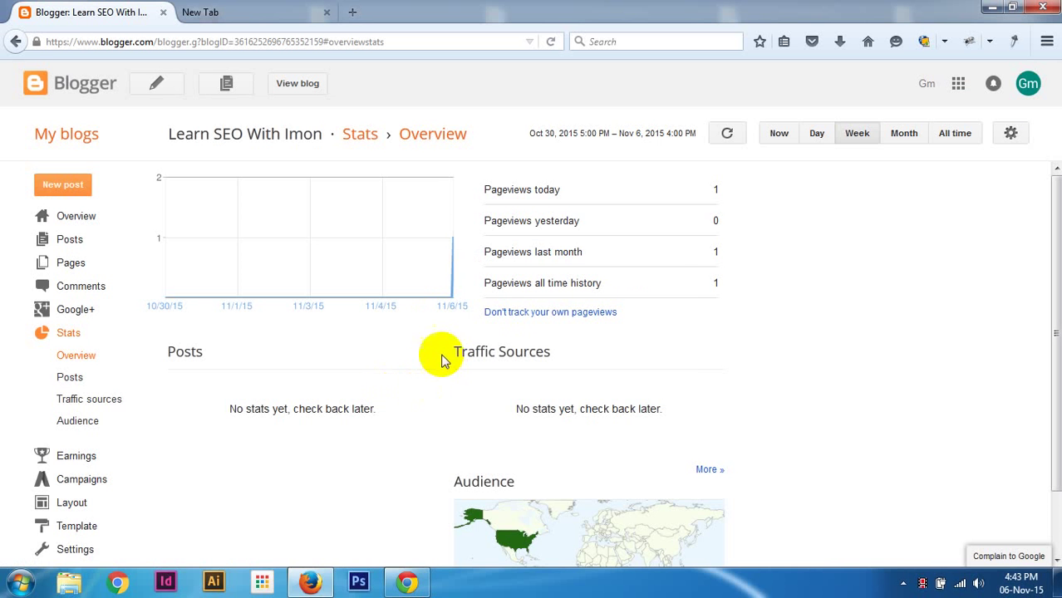
Examine the stats overview with its traffic sources and audience, the AdSense earnings page and the Campaigns page.
{"action": "scroll", "coordinate": [266, 414], "scroll_direction": "down", "scroll_amount": 1}
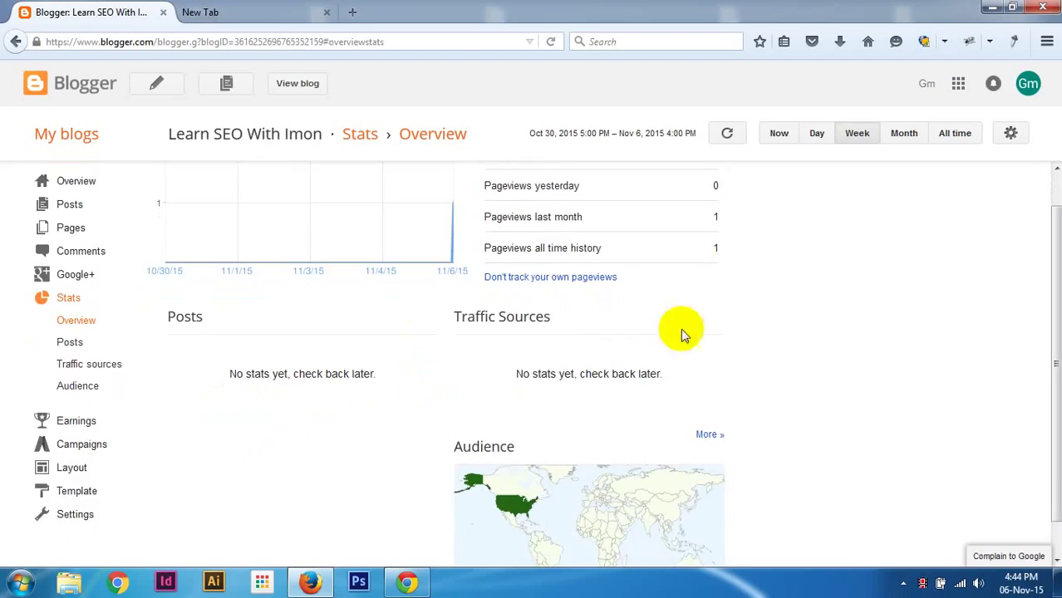
{"action": "scroll", "coordinate": [776, 333], "scroll_direction": "up", "scroll_amount": 1}
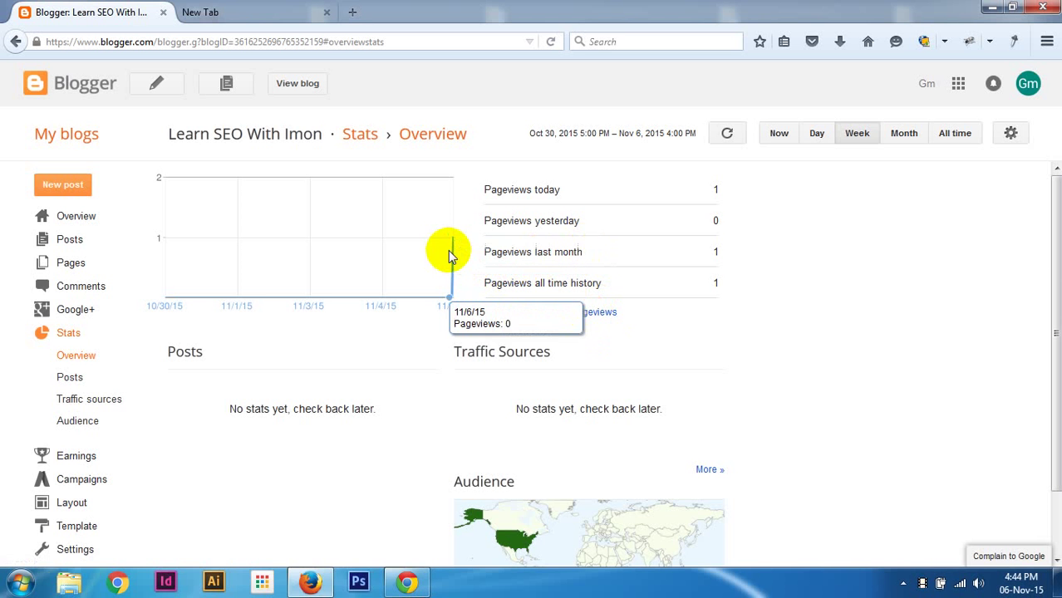
{"action": "scroll", "coordinate": [147, 356], "scroll_direction": "down", "scroll_amount": 1}
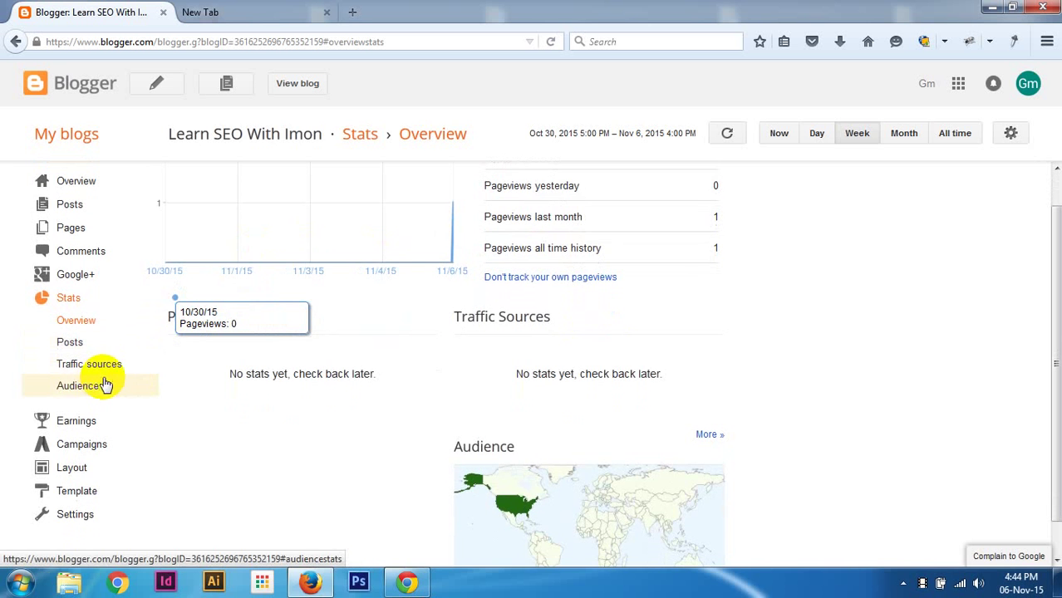
{"action": "left_click", "coordinate": [78, 421]}
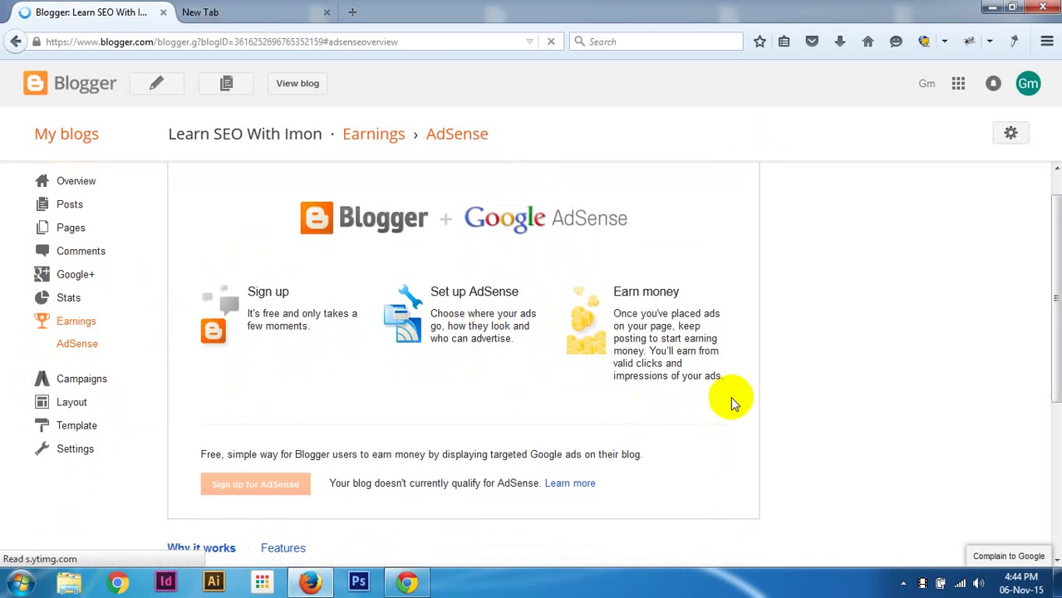
{"action": "scroll", "coordinate": [582, 388], "scroll_direction": "down", "scroll_amount": 1}
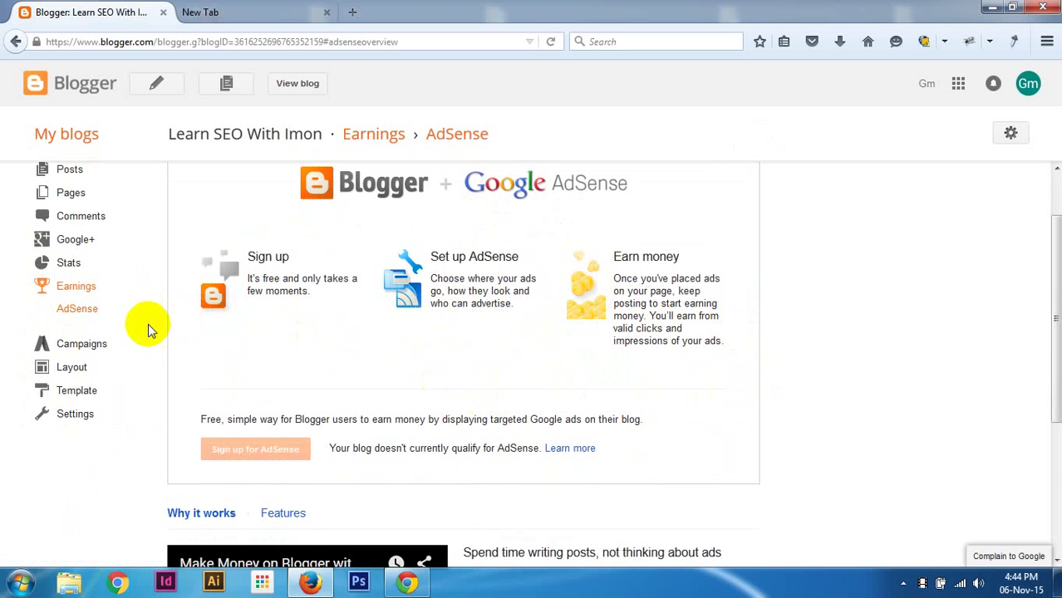
{"action": "left_click", "coordinate": [86, 350]}
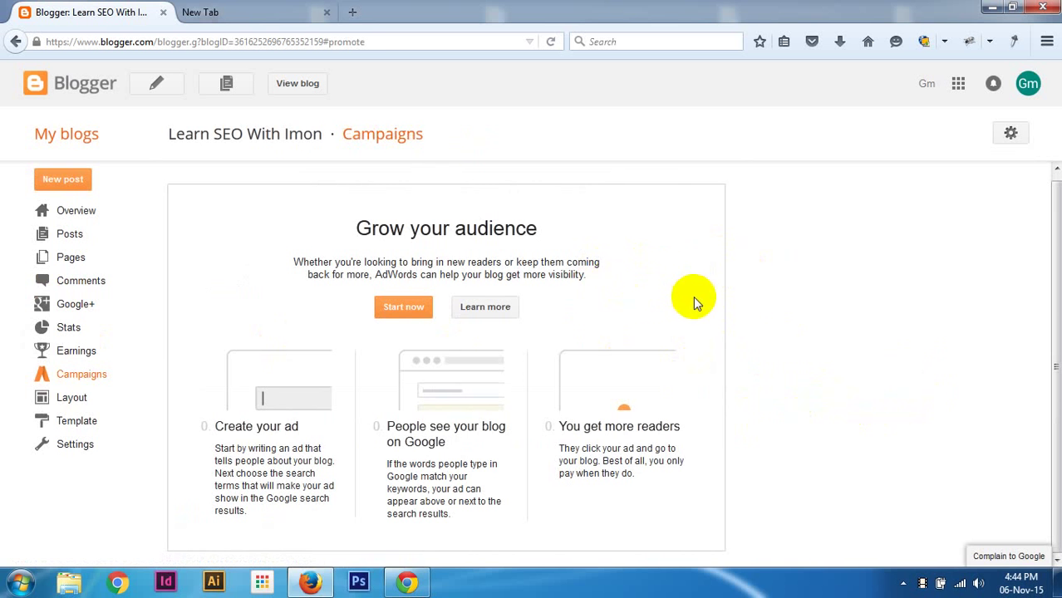
Examine the blog's gadget layout, view the live blog in its own tab and return to the layout page.
{"action": "left_click", "coordinate": [96, 400]}
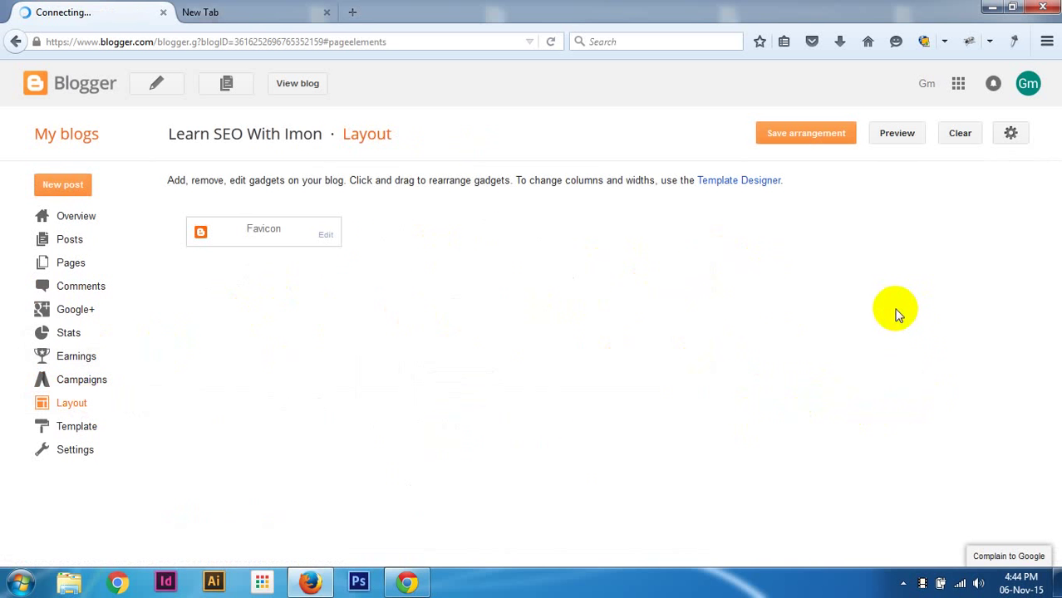
{"action": "scroll", "coordinate": [954, 315], "scroll_direction": "down", "scroll_amount": 1}
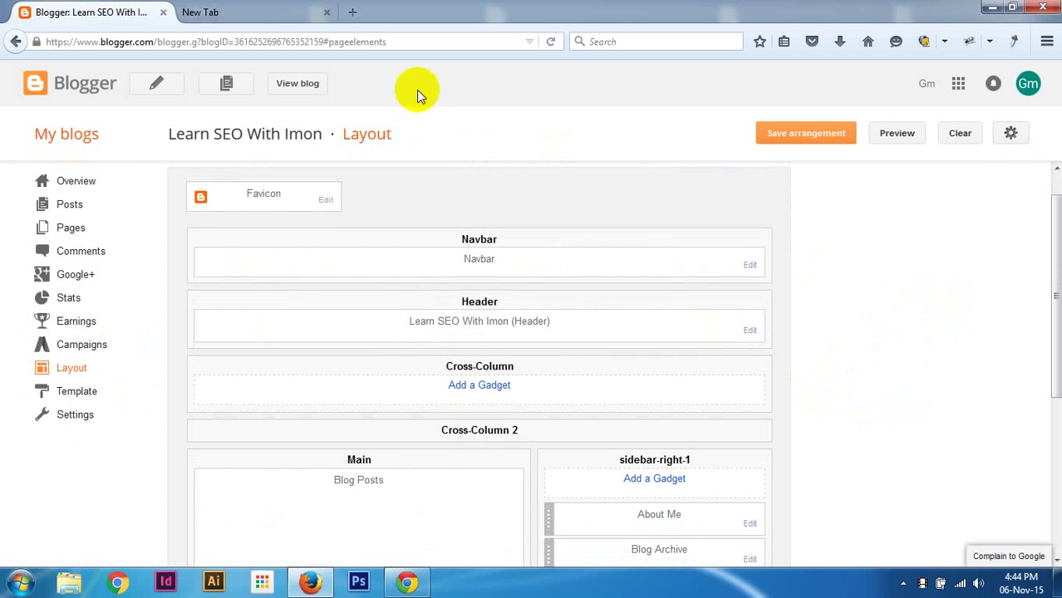
{"action": "left_click", "coordinate": [310, 87]}
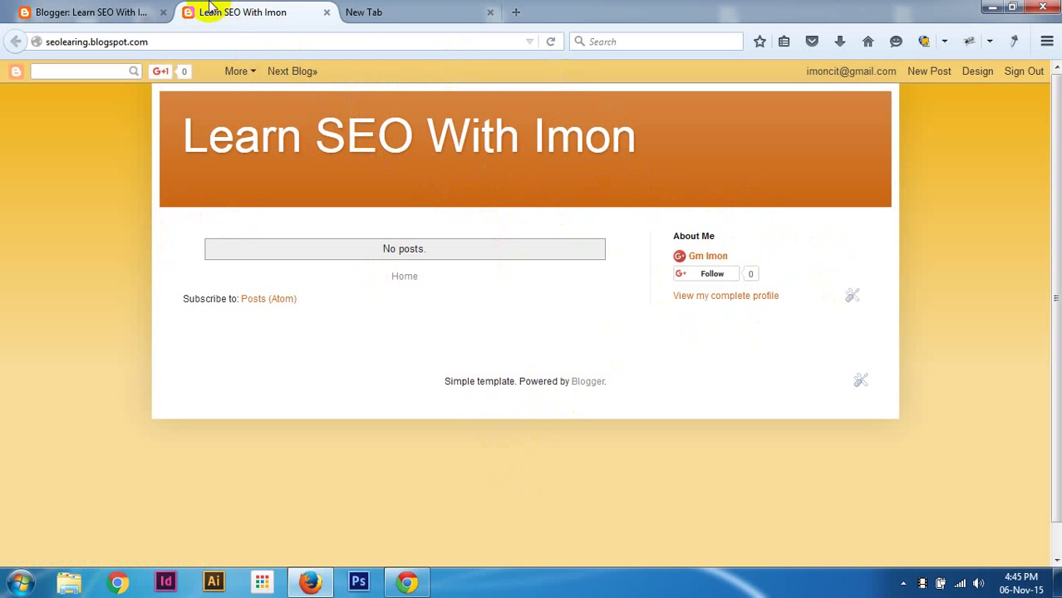
{"action": "left_click", "coordinate": [113, 12]}
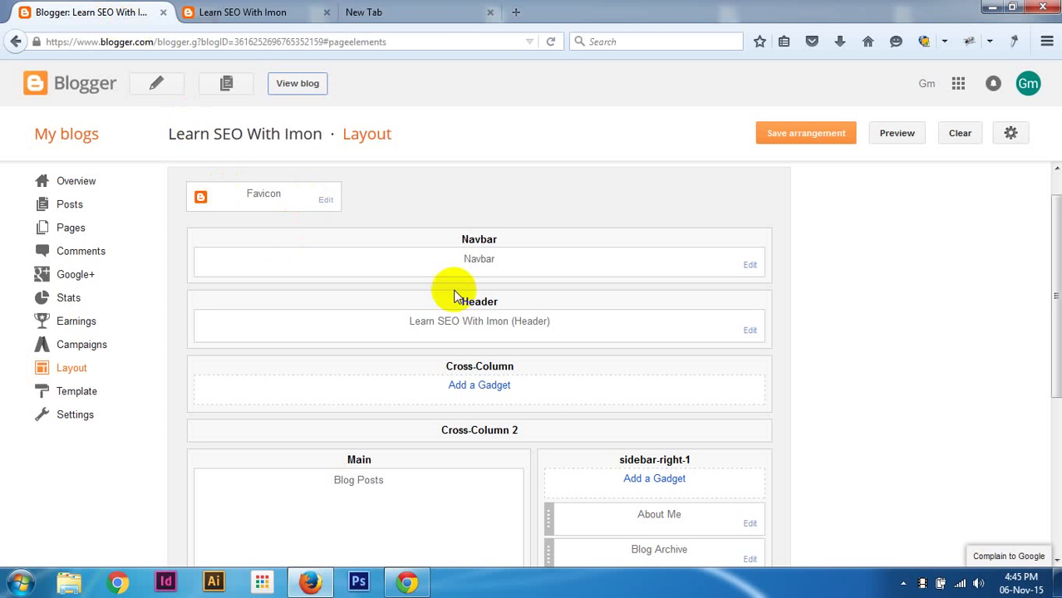
Open the Template Designer with the Simple template and change the blog's main color theme to a slightly more muted orange.
{"action": "left_click", "coordinate": [83, 392]}
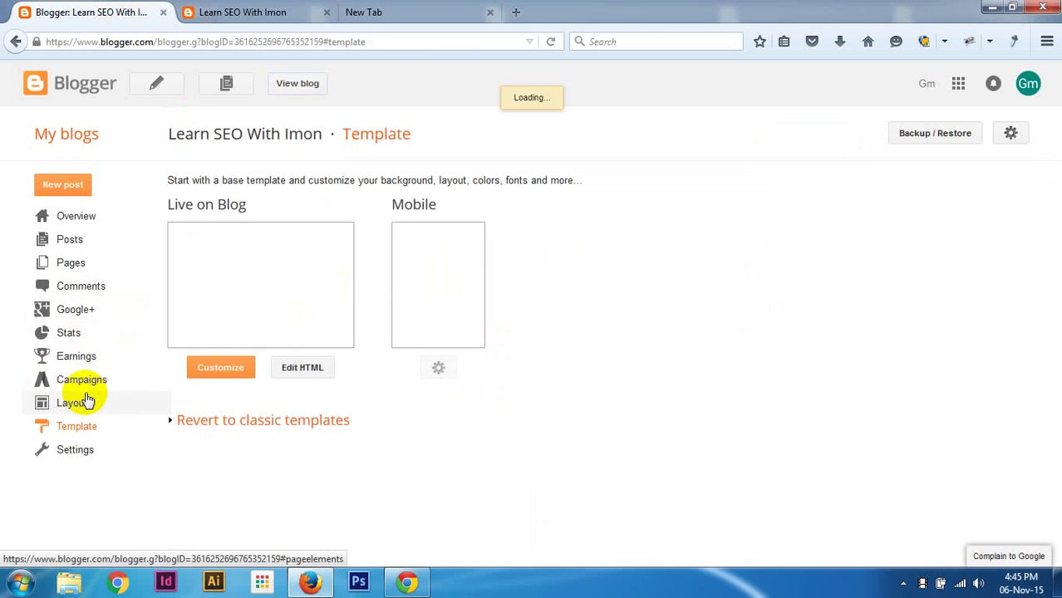
{"action": "left_click", "coordinate": [238, 368]}
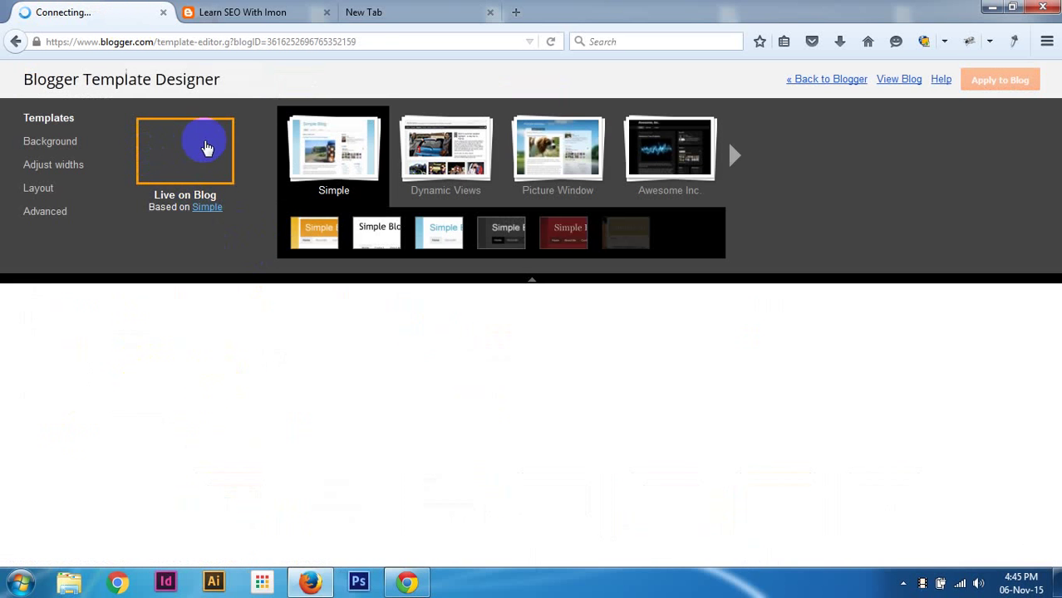
{"action": "left_click", "coordinate": [306, 172]}
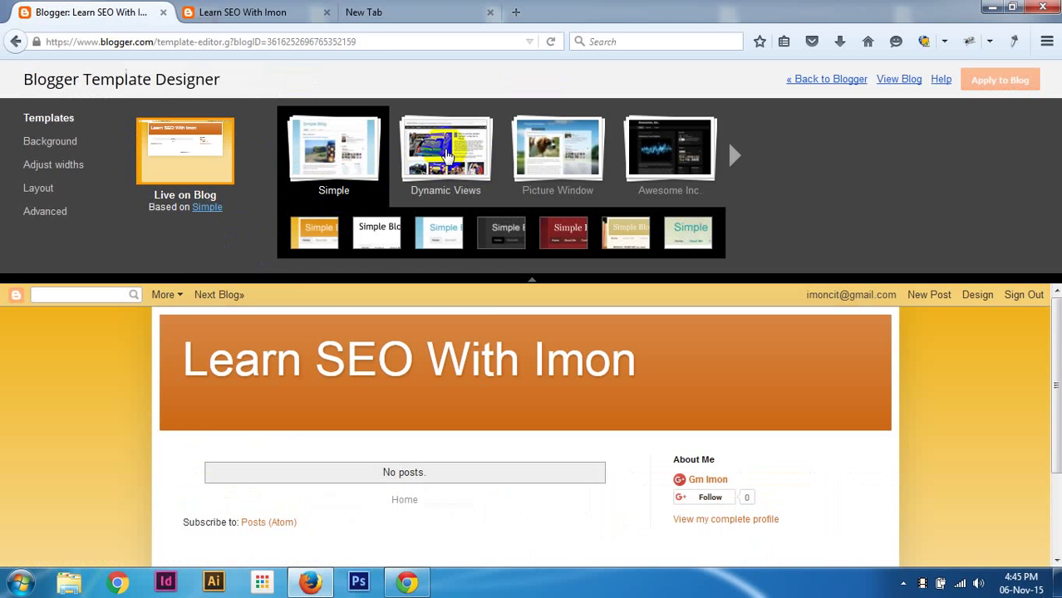
{"action": "left_click", "coordinate": [58, 145]}
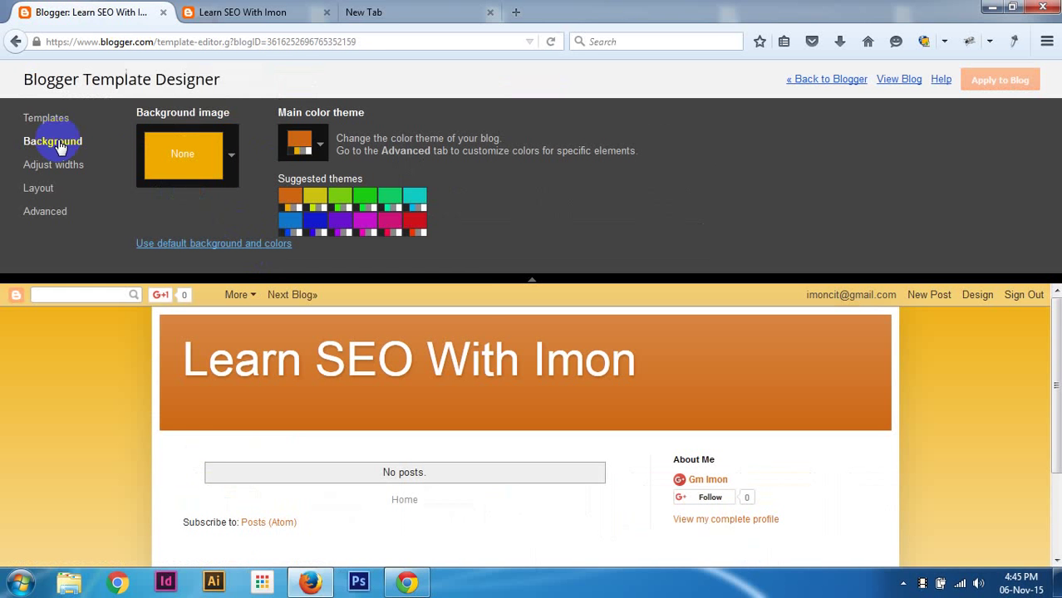
{"action": "left_click", "coordinate": [319, 146]}
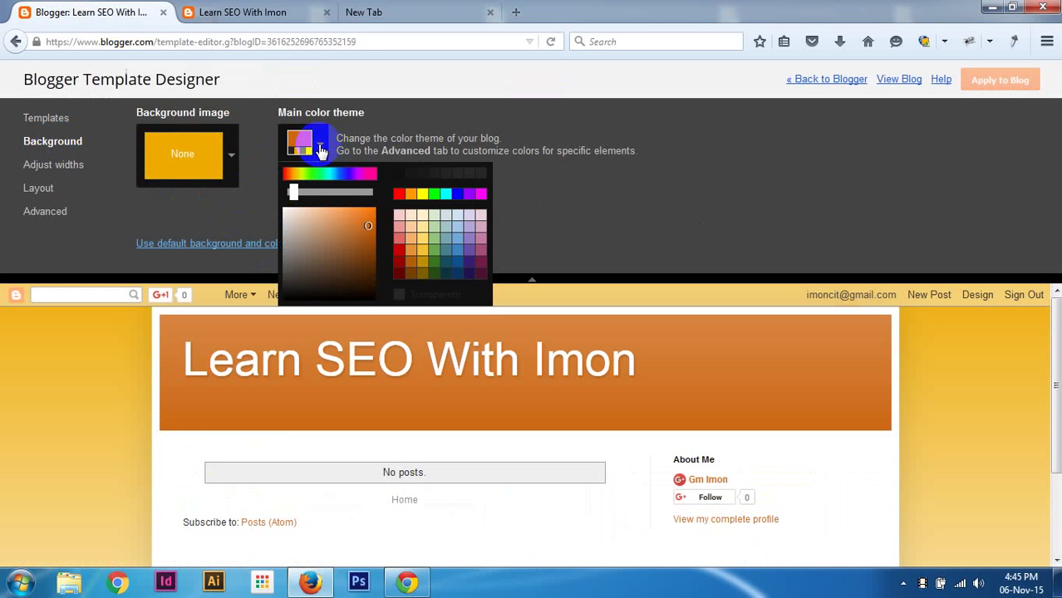
{"action": "mouse_move", "coordinate": [356, 238]}
{"action": "left_mouse_down"}
{"action": "mouse_move", "coordinate": [336, 235]}
{"action": "mouse_move", "coordinate": [331, 246]}
{"action": "mouse_move", "coordinate": [321, 227]}
{"action": "mouse_move", "coordinate": [287, 275]}
{"action": "mouse_move", "coordinate": [289, 230]}
{"action": "mouse_move", "coordinate": [353, 250]}
{"action": "mouse_move", "coordinate": [356, 233]}
{"action": "left_mouse_up"}
{"action": "left_click", "coordinate": [600, 147]}
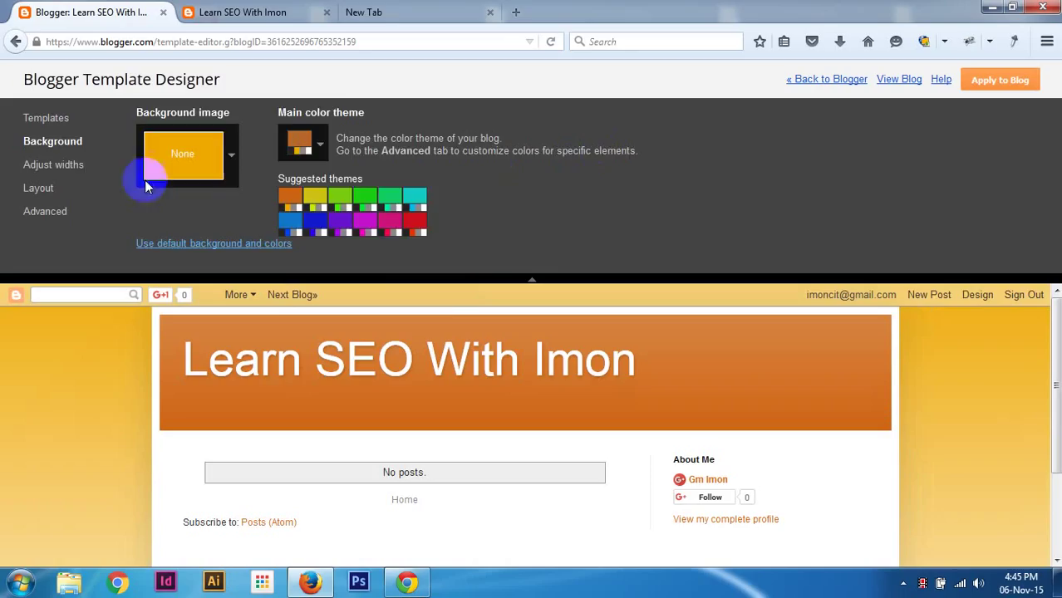
Widen the entire blog to 1110 px in the template's width settings.
{"action": "left_click", "coordinate": [84, 174]}
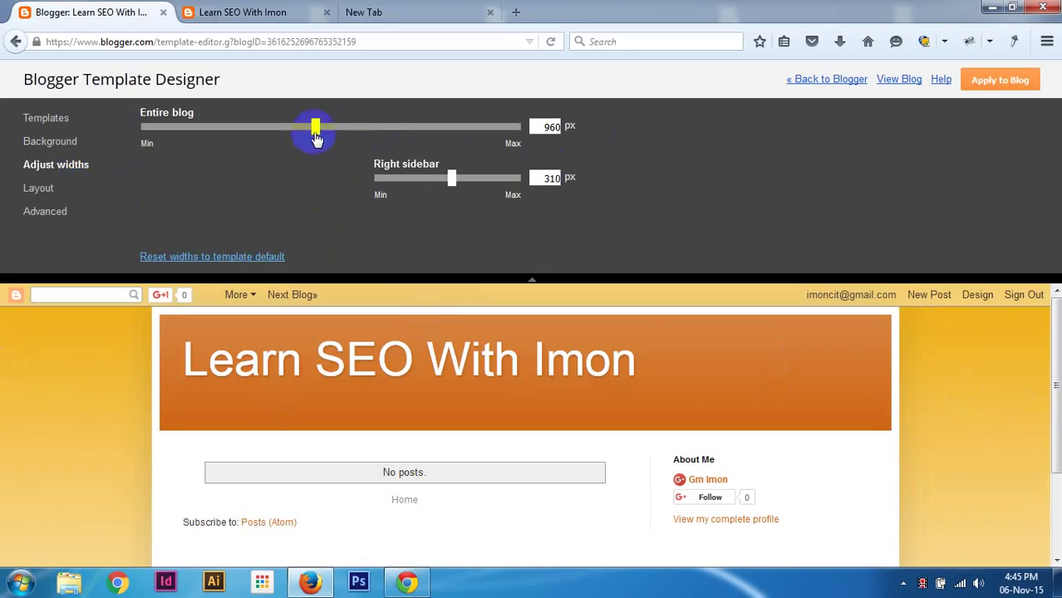
{"action": "left_click_drag", "start_coordinate": [316, 138], "coordinate": [376, 138]}
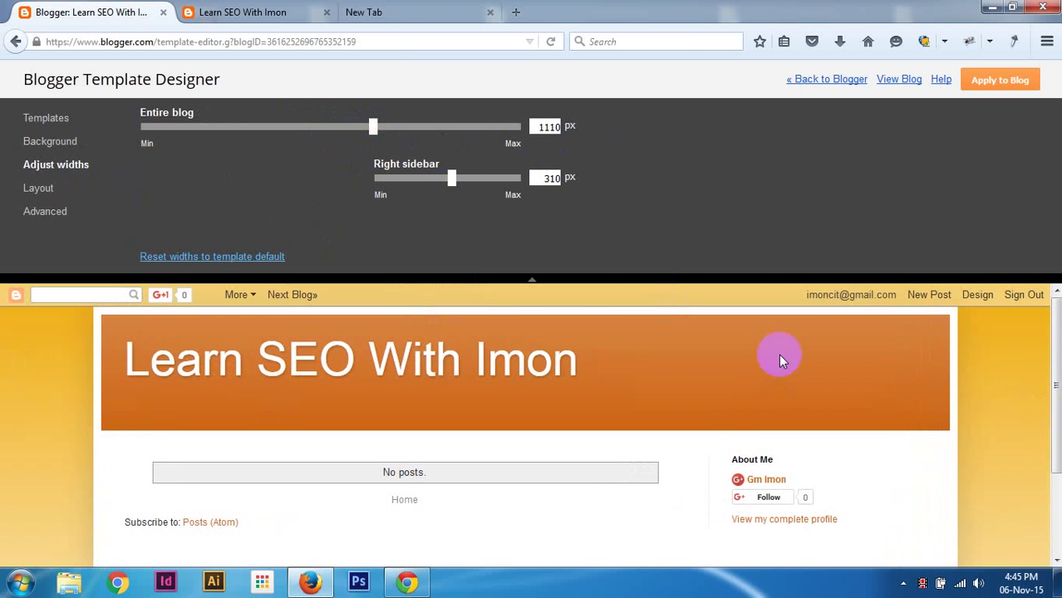
Narrow the template's right sidebar to 250 px.
{"action": "scroll", "coordinate": [844, 478], "scroll_direction": "down", "scroll_amount": 3}
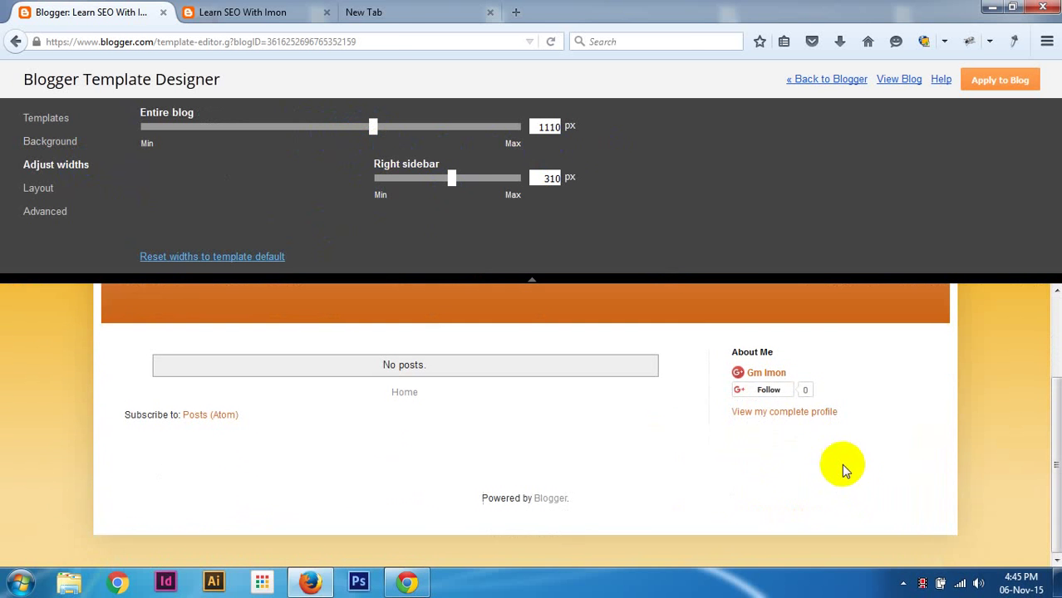
{"action": "mouse_move", "coordinate": [452, 183]}
{"action": "left_mouse_down"}
{"action": "mouse_move", "coordinate": [470, 181]}
{"action": "mouse_move", "coordinate": [432, 189]}
{"action": "left_mouse_up"}
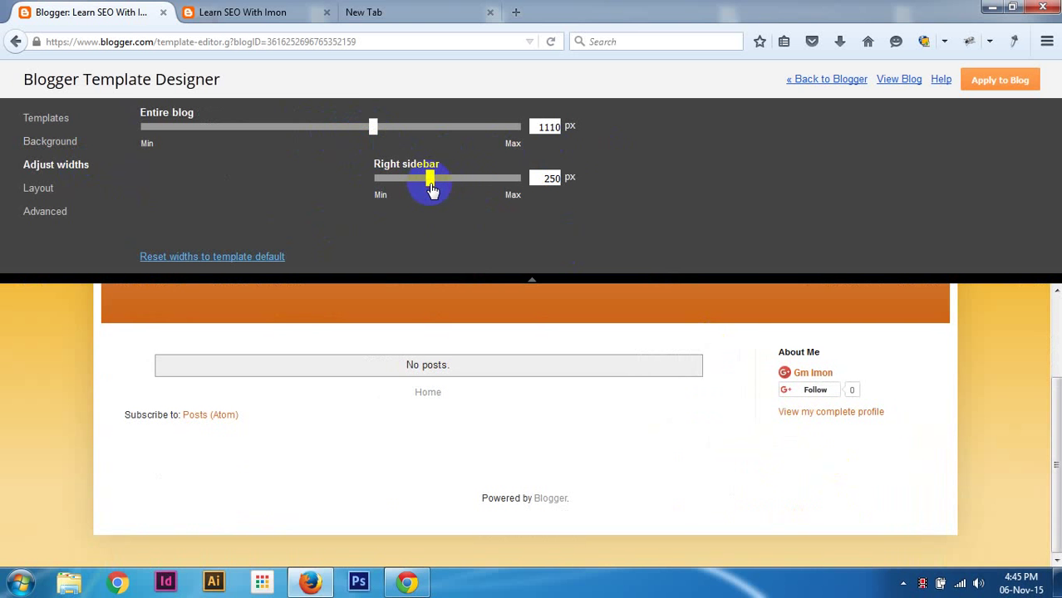
Examine the body and footer layout options and compare them with the live blog's current column arrangement.
{"action": "left_click", "coordinate": [46, 191]}
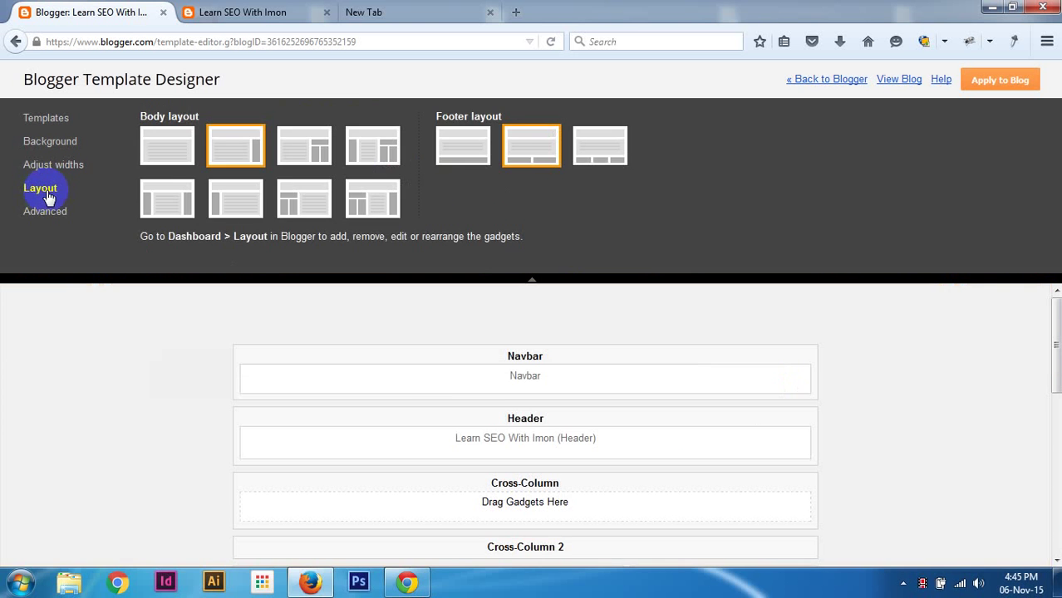
{"action": "left_click", "coordinate": [242, 12]}
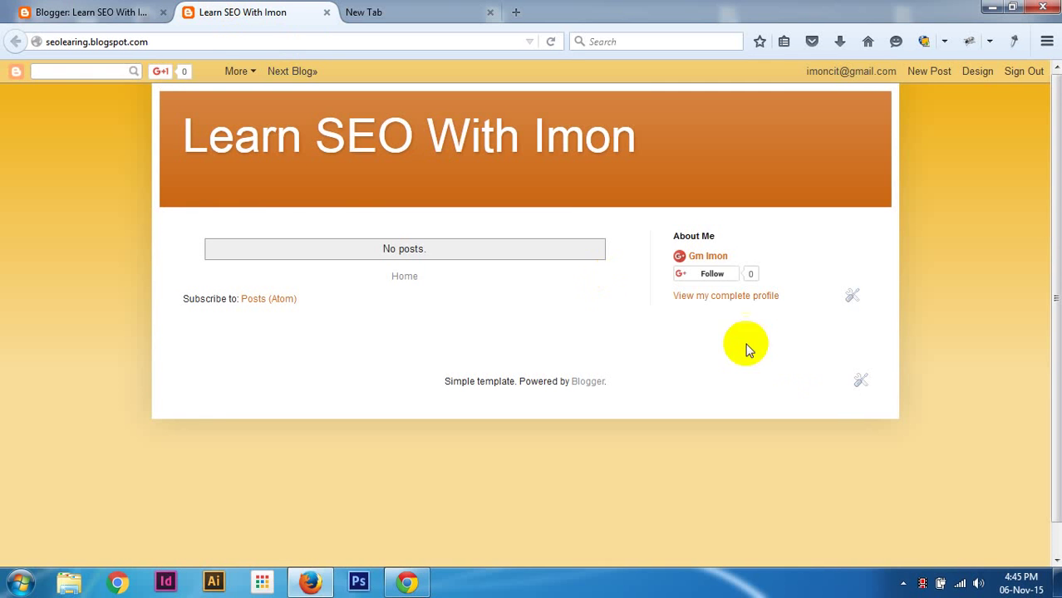
{"action": "left_click", "coordinate": [133, 13]}
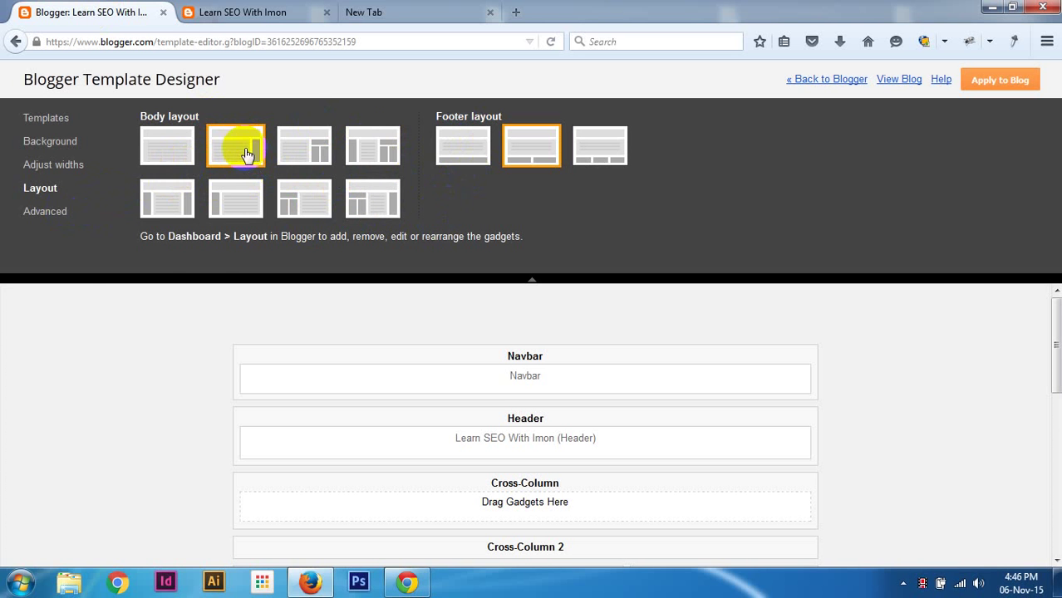
Set the page text color to the suggested pinkish red #ee0046 in the advanced template settings.
{"action": "left_click", "coordinate": [61, 219]}
{"action": "scroll", "coordinate": [431, 394], "scroll_direction": "up", "scroll_amount": 2}
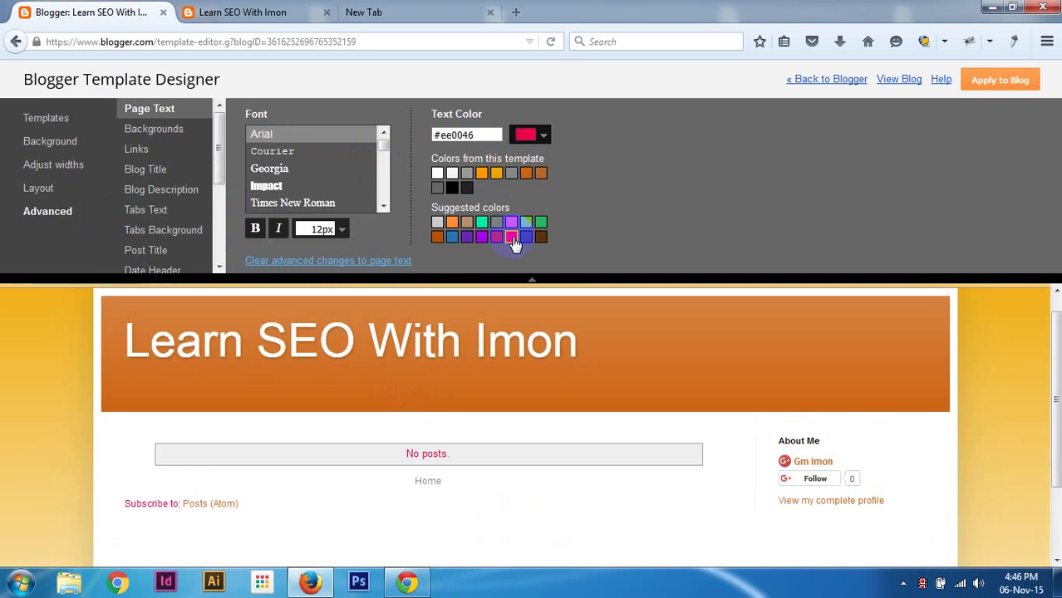
Try brown #b66727 as the main background color and restore it to white #ffffff.
{"action": "left_click", "coordinate": [170, 135]}
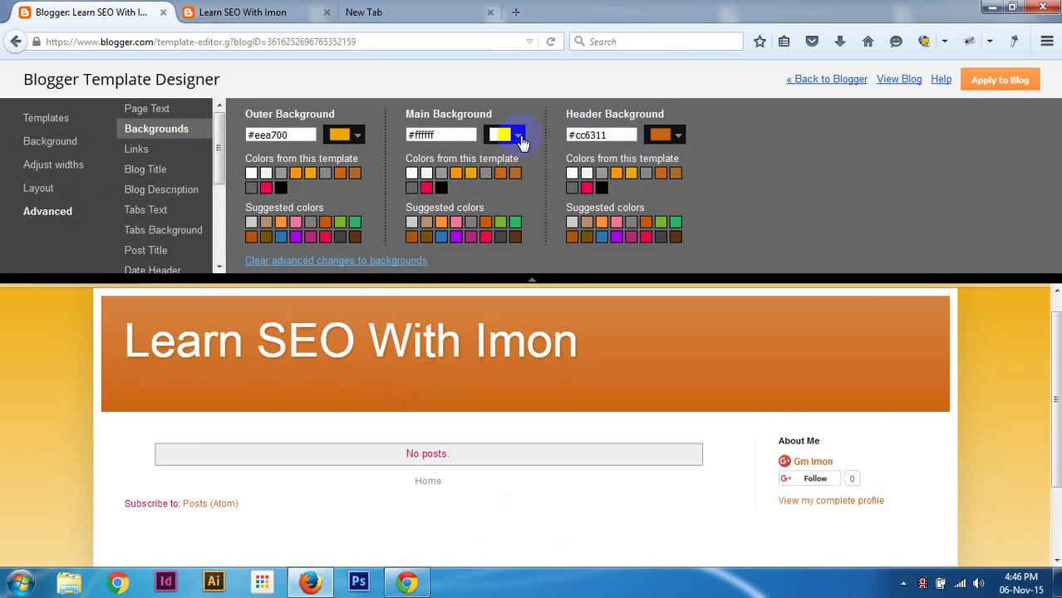
{"action": "left_click", "coordinate": [515, 175]}
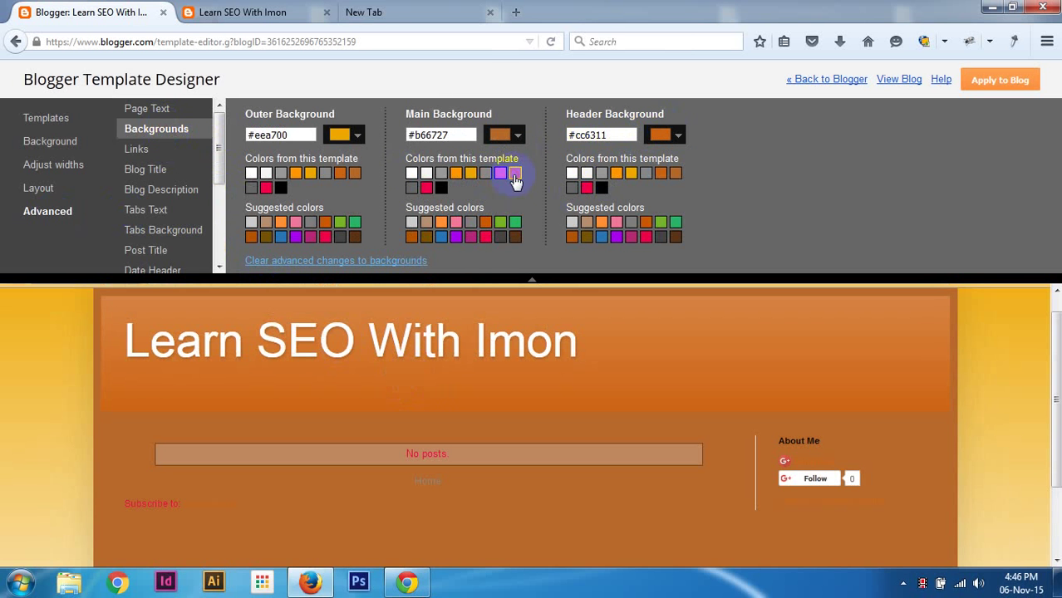
{"action": "left_click", "coordinate": [411, 178]}
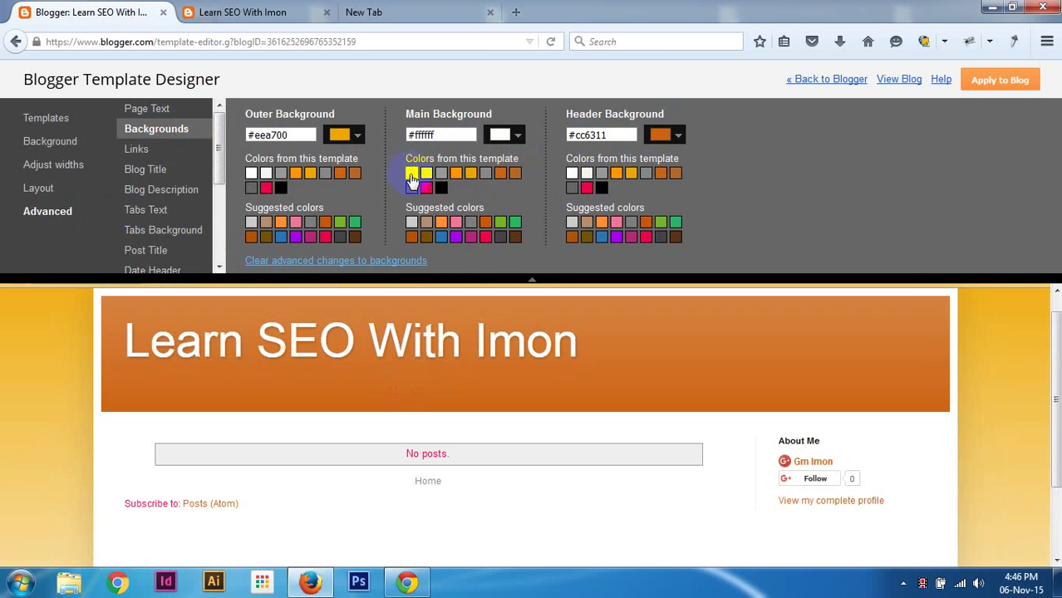
Try several suggested colors on the blog title and settle on dark brown #5b3313.
{"action": "left_click", "coordinate": [138, 152]}
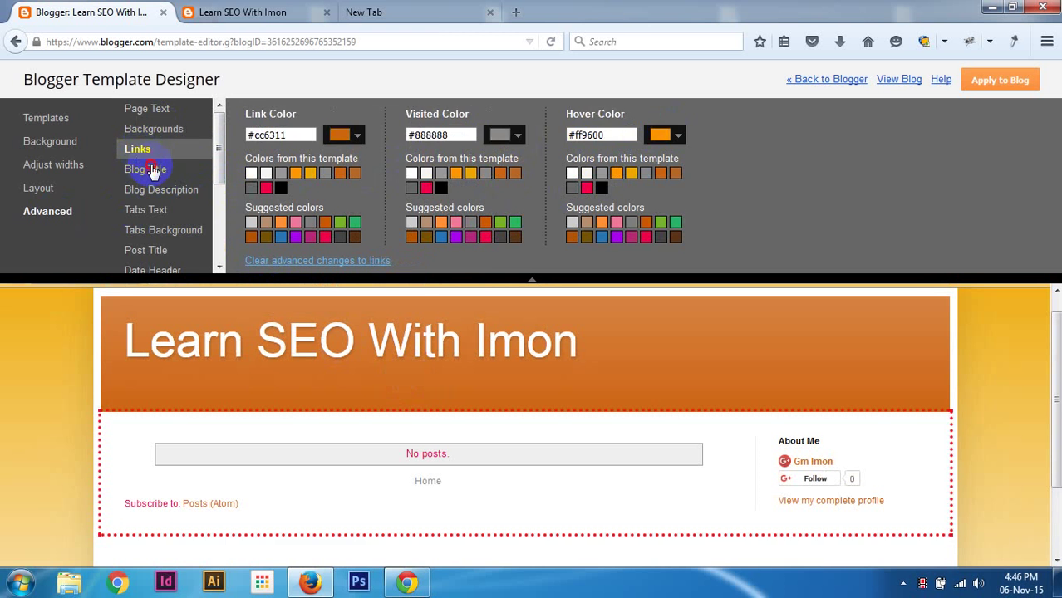
{"action": "left_click", "coordinate": [152, 170]}
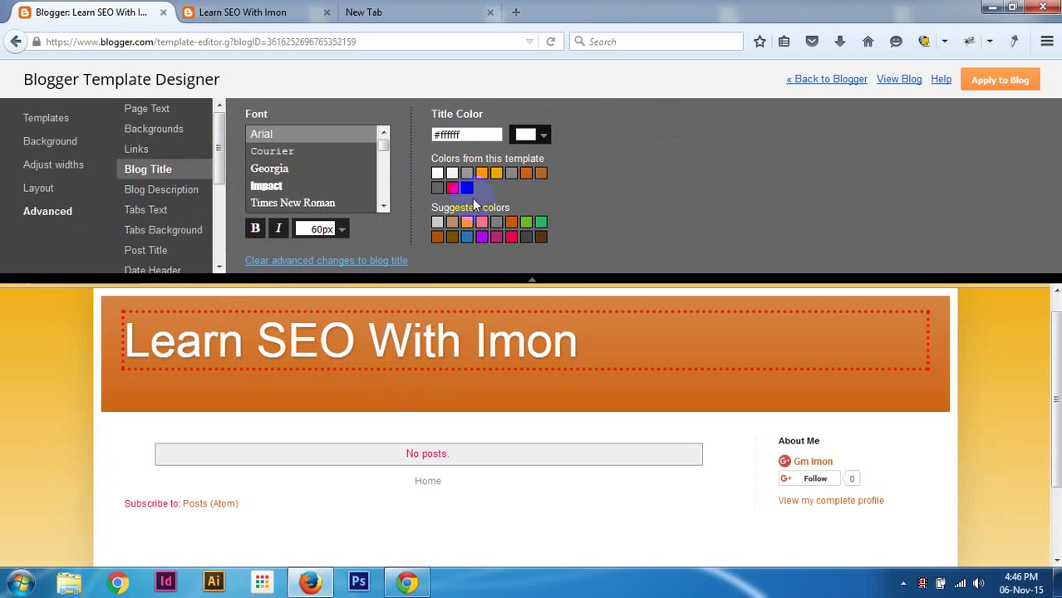
{"action": "left_click", "coordinate": [497, 238]}
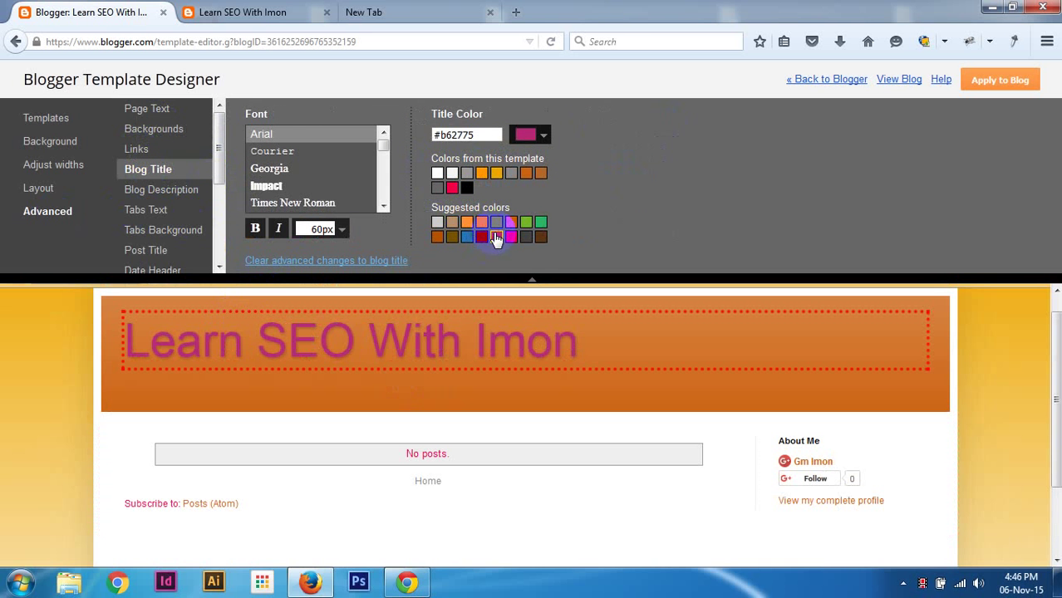
{"action": "left_click", "coordinate": [511, 238]}
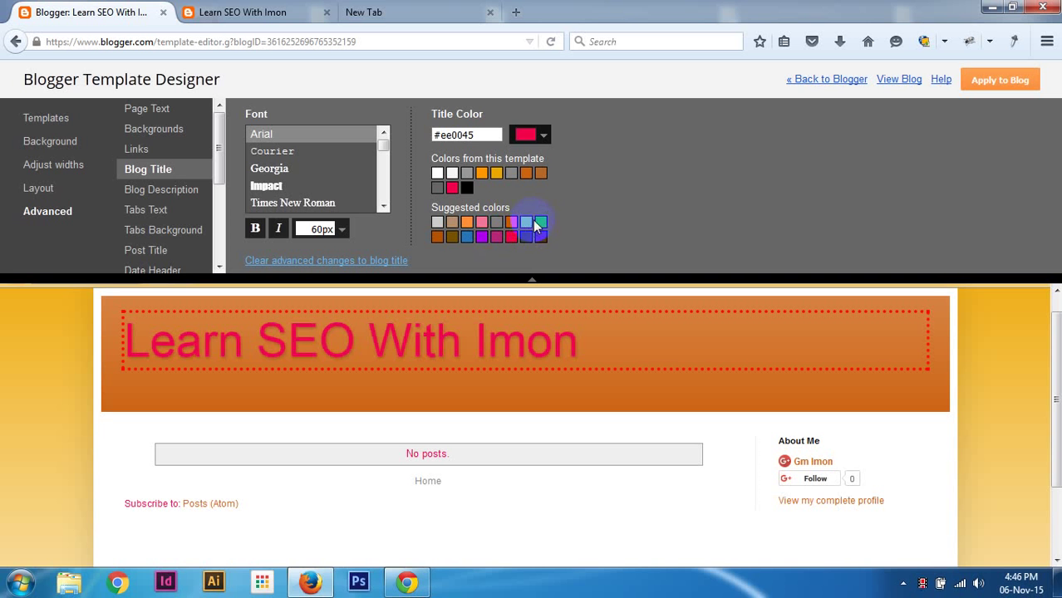
{"action": "left_click", "coordinate": [527, 223]}
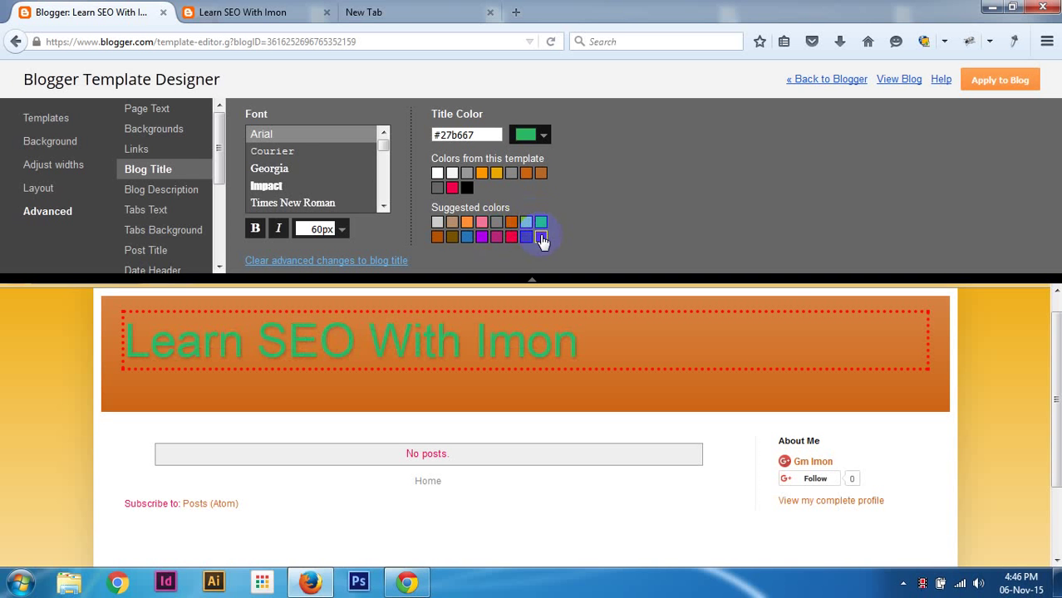
{"action": "left_click", "coordinate": [541, 237]}
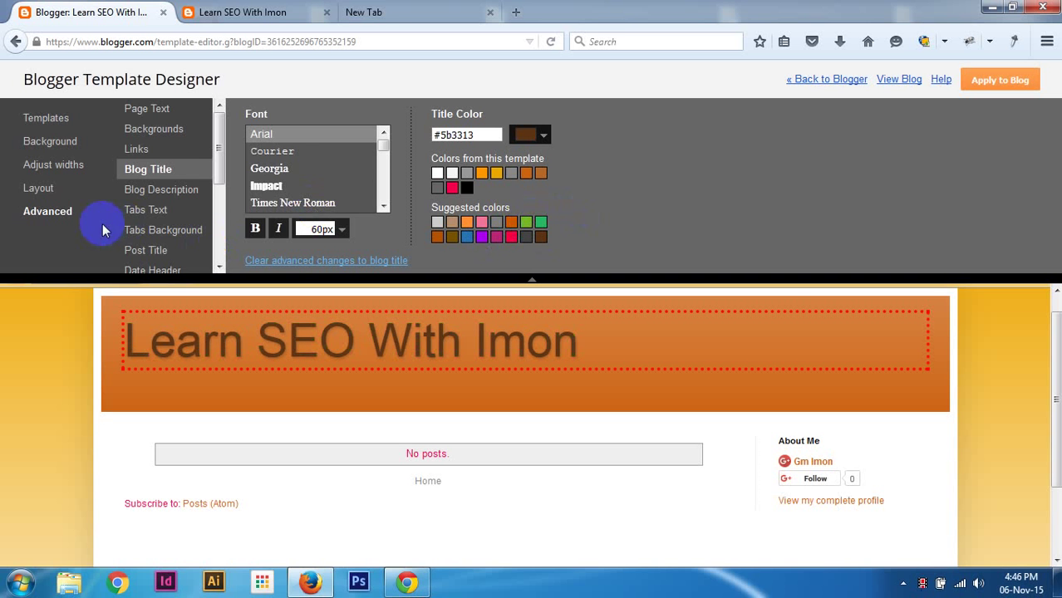
Examine the remaining advanced style categories through Add CSS and look over the whole blog preview.
{"action": "scroll", "coordinate": [175, 237], "scroll_direction": "down", "scroll_amount": 1}
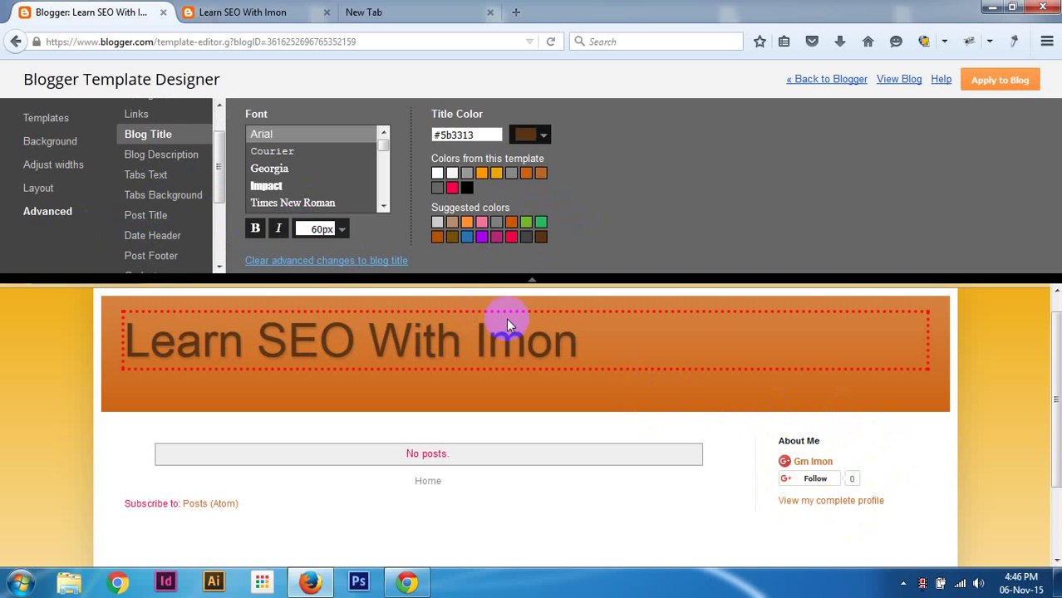
{"action": "scroll", "coordinate": [184, 187], "scroll_direction": "down", "scroll_amount": 2}
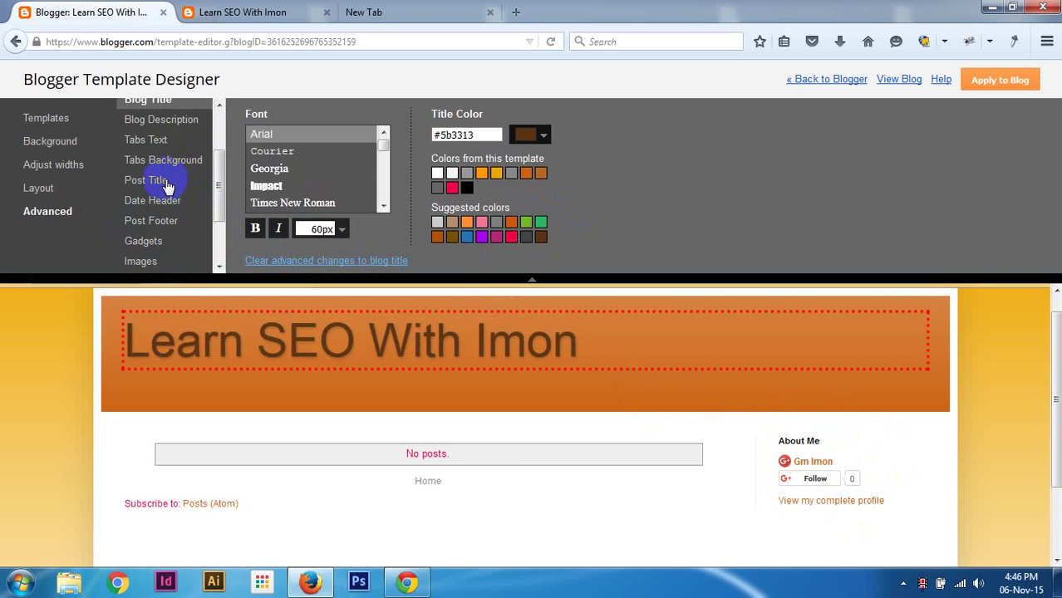
{"action": "scroll", "coordinate": [176, 212], "scroll_direction": "down", "scroll_amount": 3}
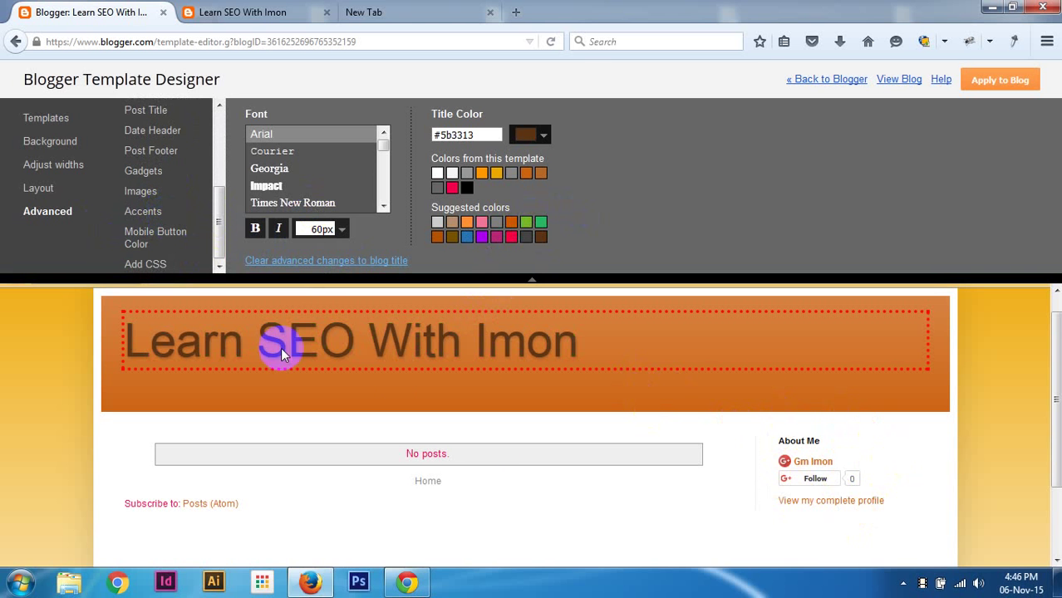
{"action": "scroll", "coordinate": [827, 440], "scroll_direction": "down", "scroll_amount": 2}
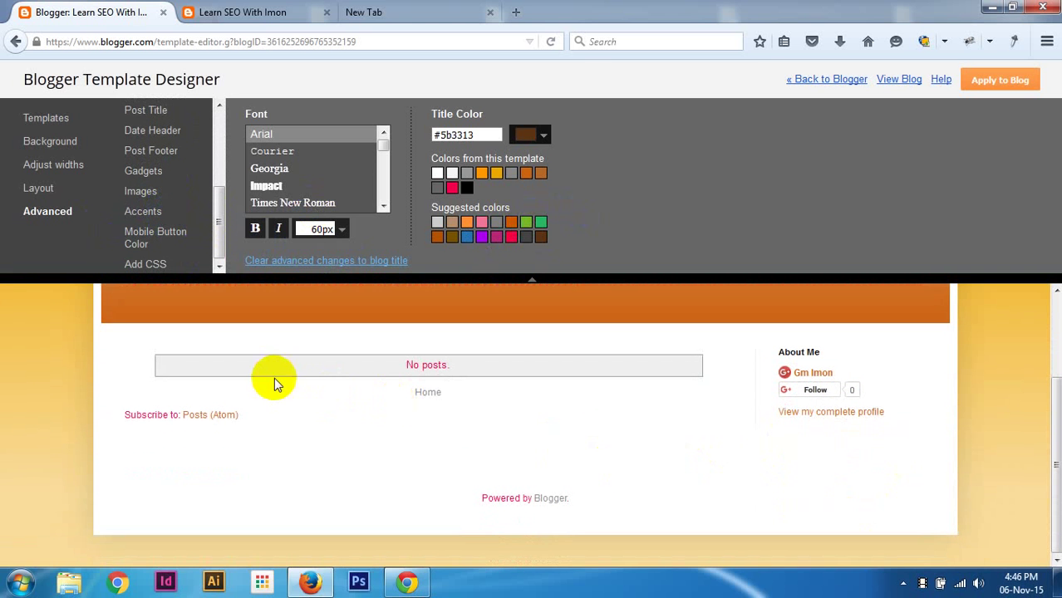
{"action": "left_click", "coordinate": [144, 218]}
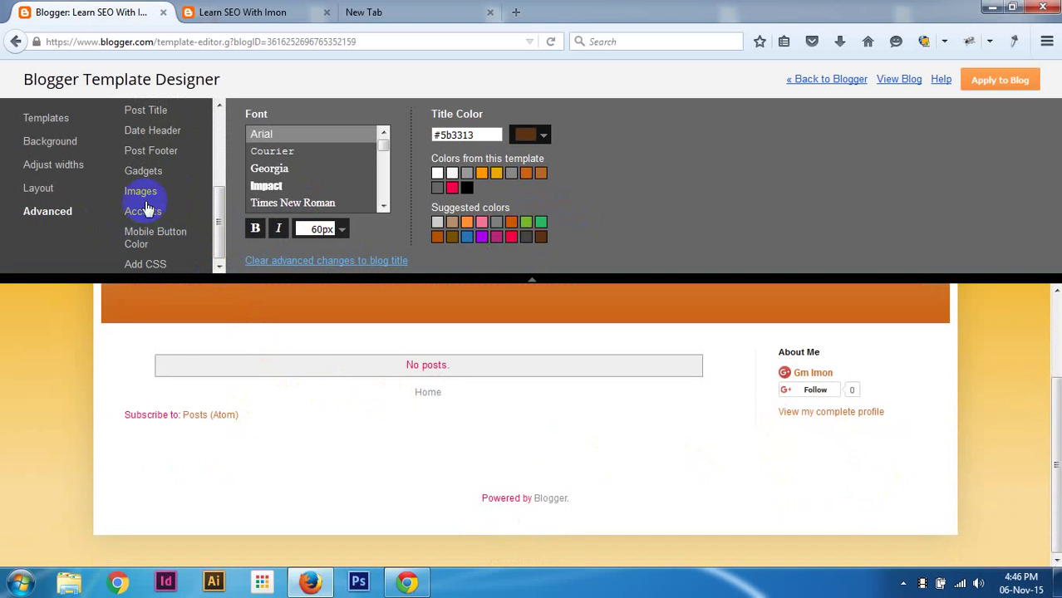
{"action": "scroll", "coordinate": [89, 326], "scroll_direction": "up", "scroll_amount": 1}
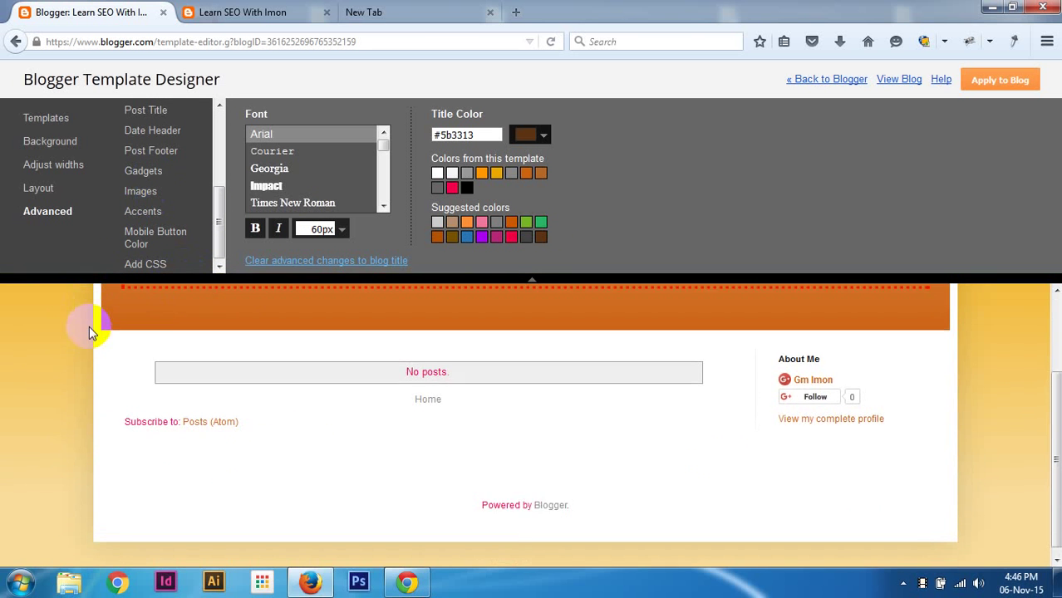
{"action": "scroll", "coordinate": [89, 326], "scroll_direction": "up", "scroll_amount": 2}
{"action": "scroll", "coordinate": [690, 470], "scroll_direction": "down", "scroll_amount": 2}
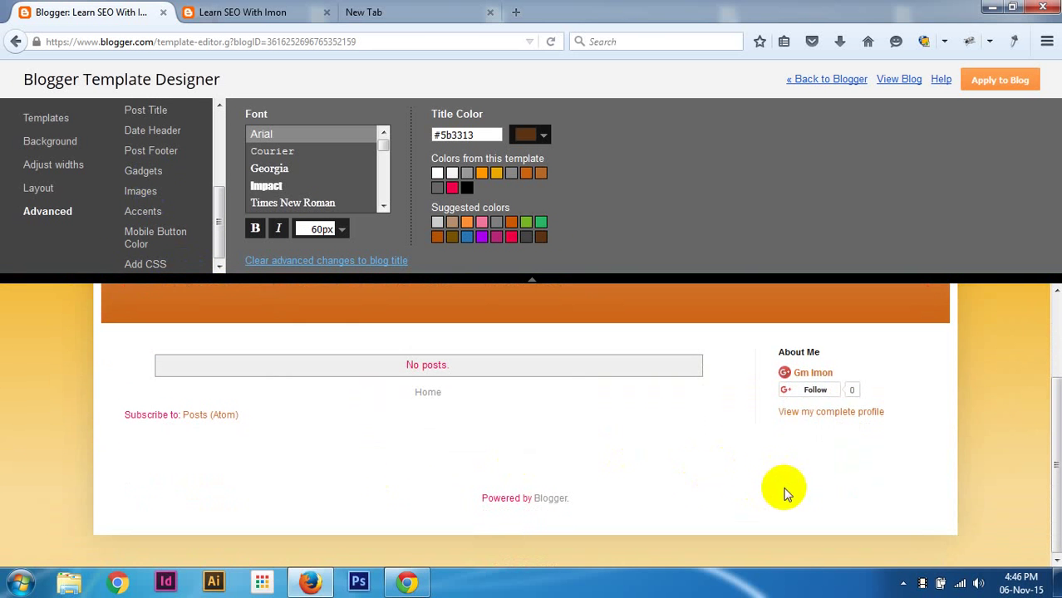
{"action": "scroll", "coordinate": [308, 435], "scroll_direction": "up", "scroll_amount": 2}
{"action": "left_click", "coordinate": [171, 250]}
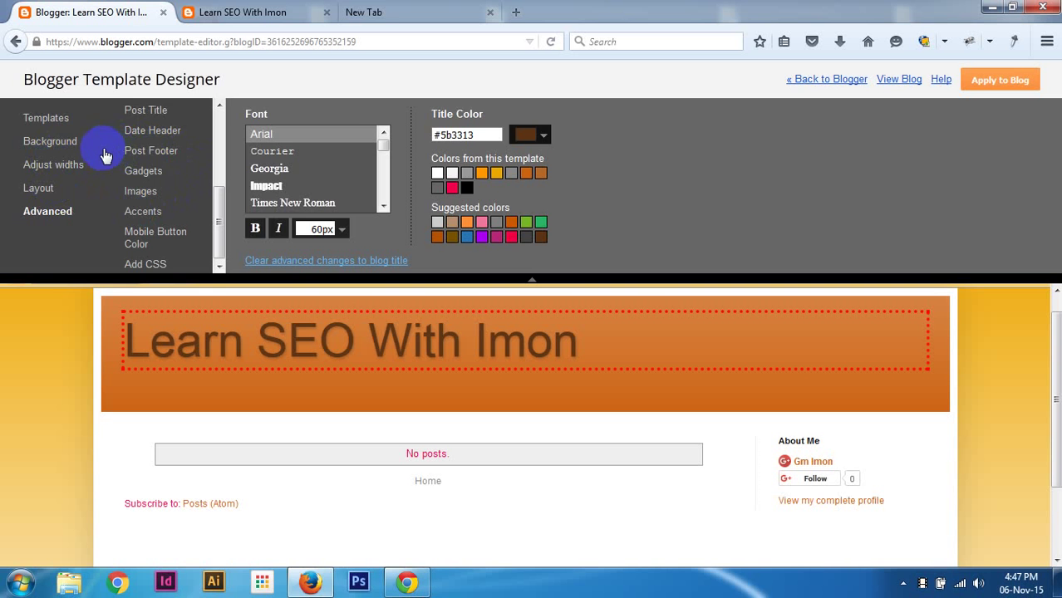
Review the template choices, background and width settings before returning to the template choices.
{"action": "left_click", "coordinate": [48, 120]}
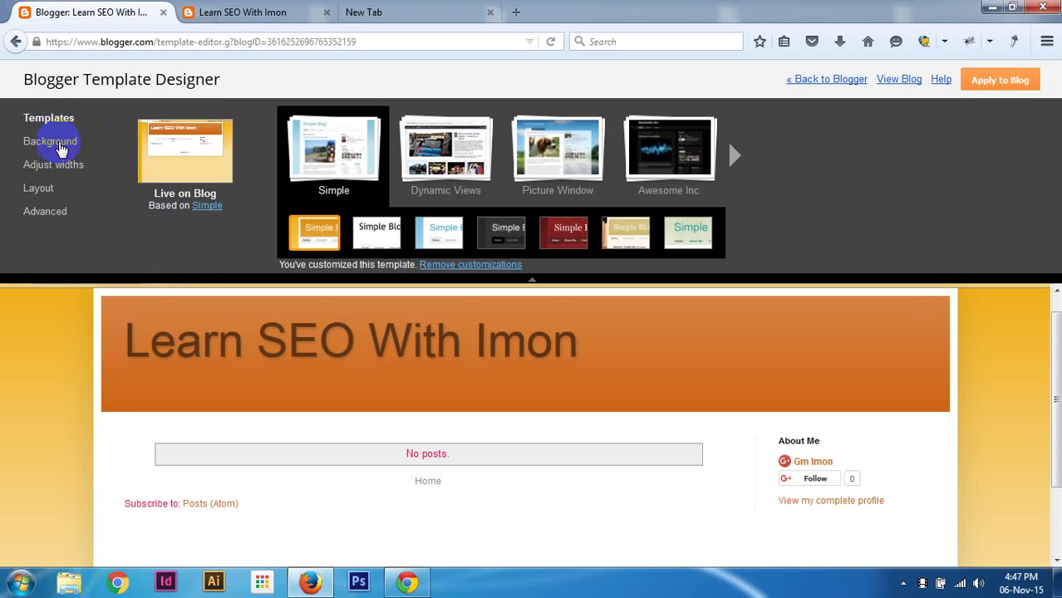
{"action": "left_click", "coordinate": [51, 143]}
{"action": "left_click", "coordinate": [62, 165]}
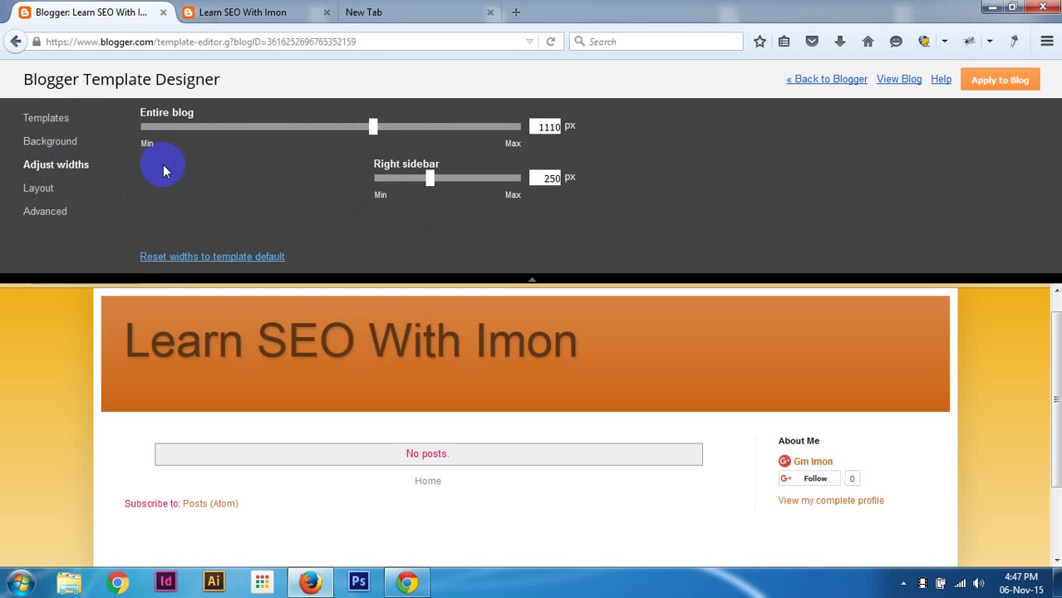
{"action": "left_click", "coordinate": [49, 118]}
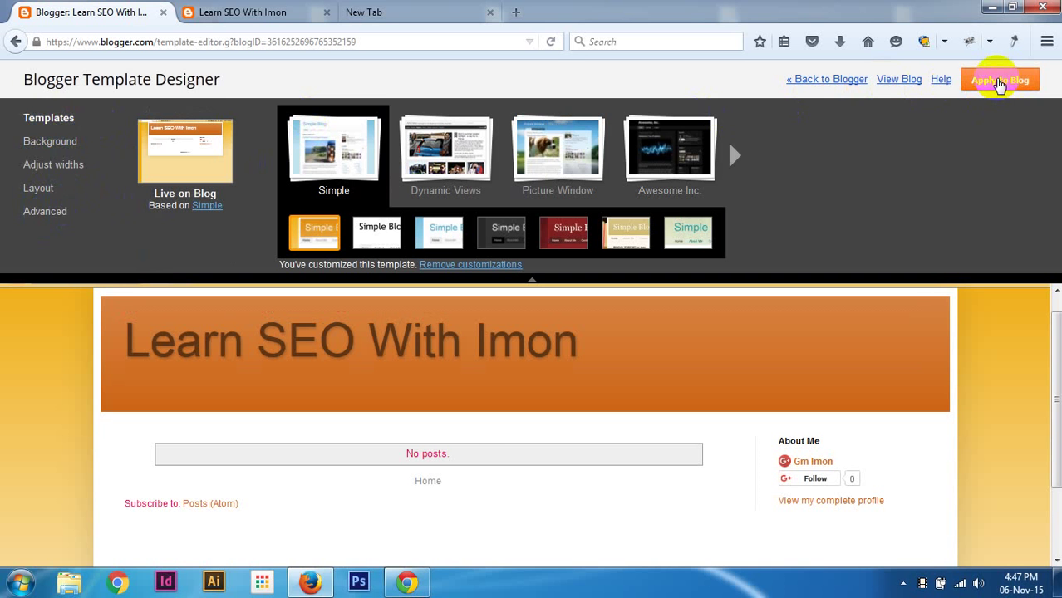
Apply the customized template to the blog and reload the live blog page.
{"action": "left_click", "coordinate": [996, 84]}
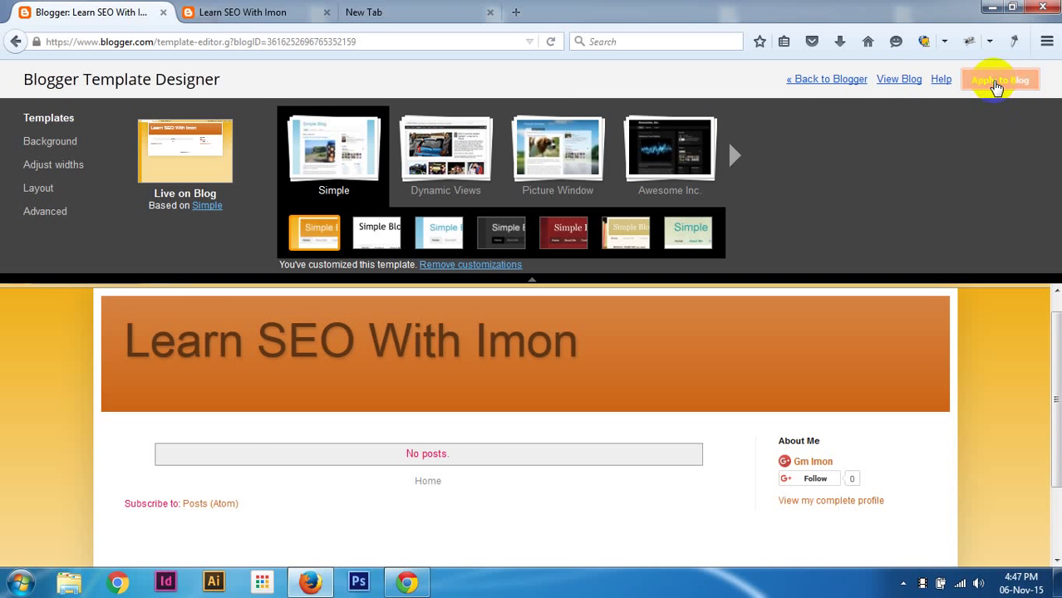
{"action": "left_click", "coordinate": [226, 13]}
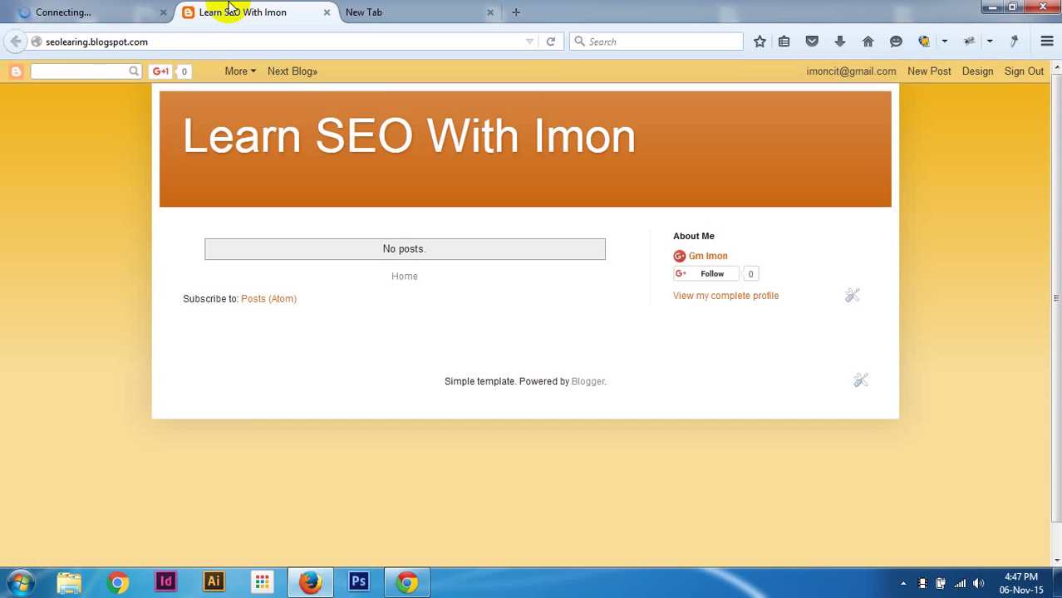
{"action": "left_click", "coordinate": [551, 42]}
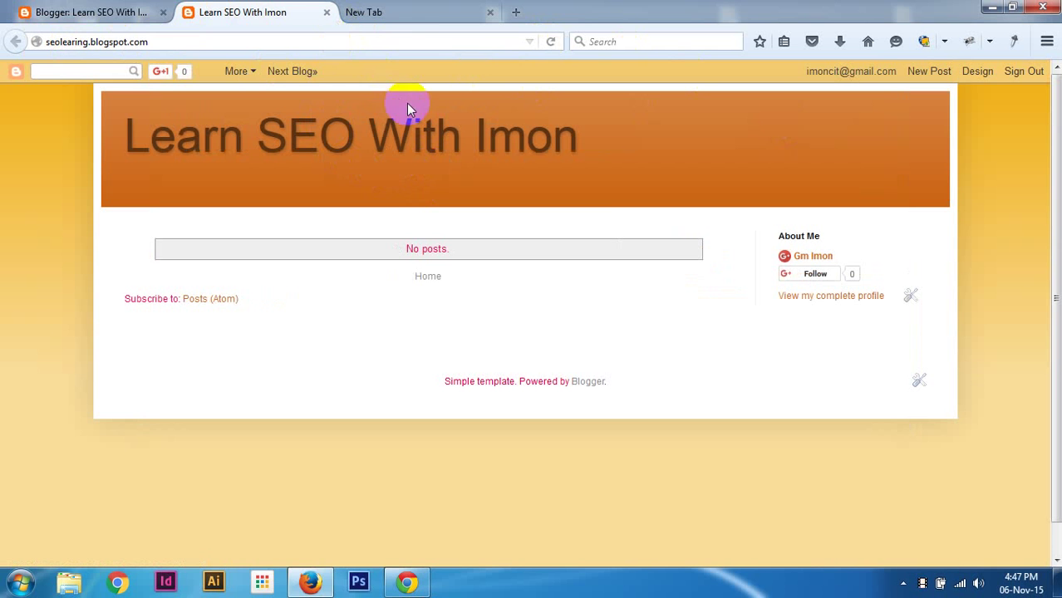
Leave the Template Designer for the blog's dashboard and open its basic settings.
{"action": "left_click", "coordinate": [137, 12]}
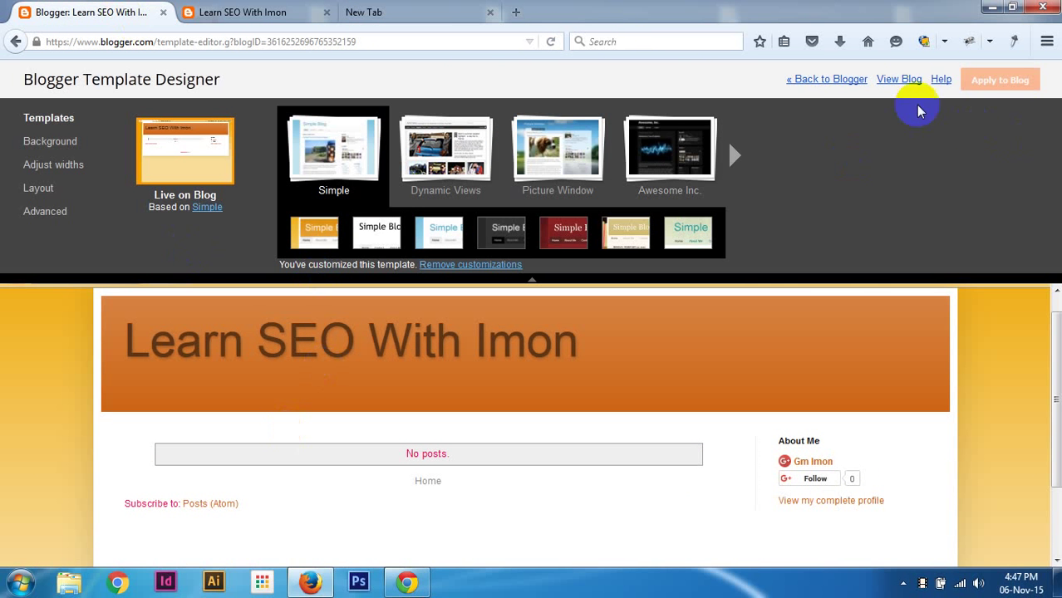
{"action": "left_click", "coordinate": [819, 79]}
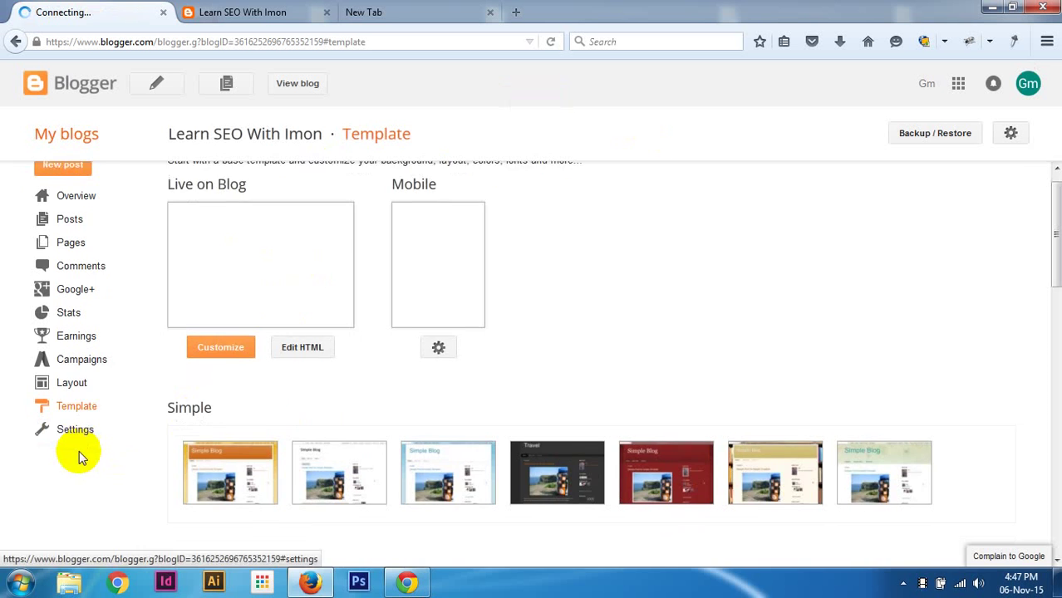
{"action": "left_click", "coordinate": [74, 415]}
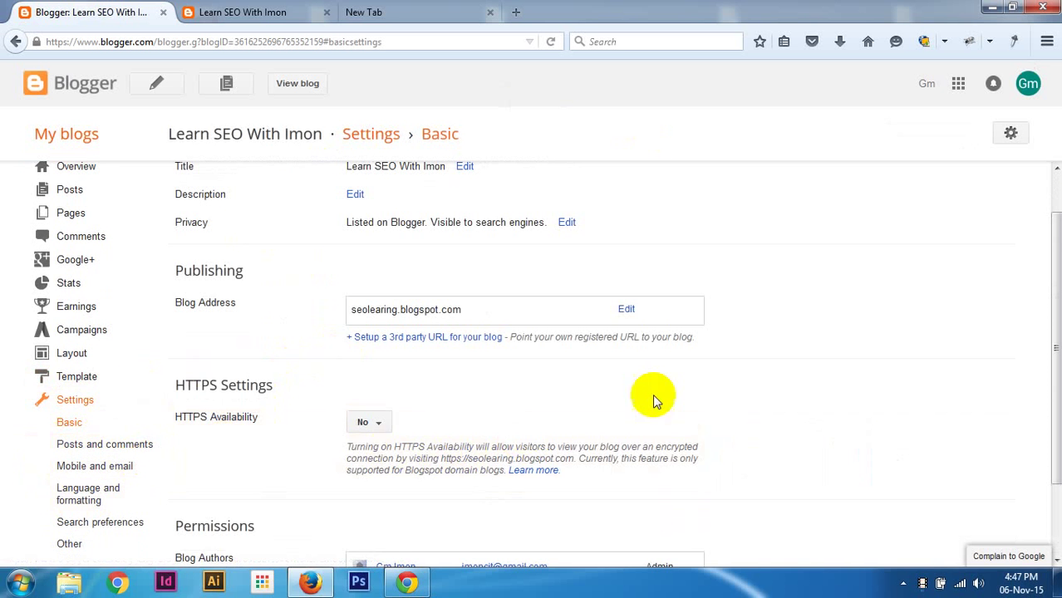
{"action": "scroll", "coordinate": [707, 407], "scroll_direction": "up", "scroll_amount": 1}
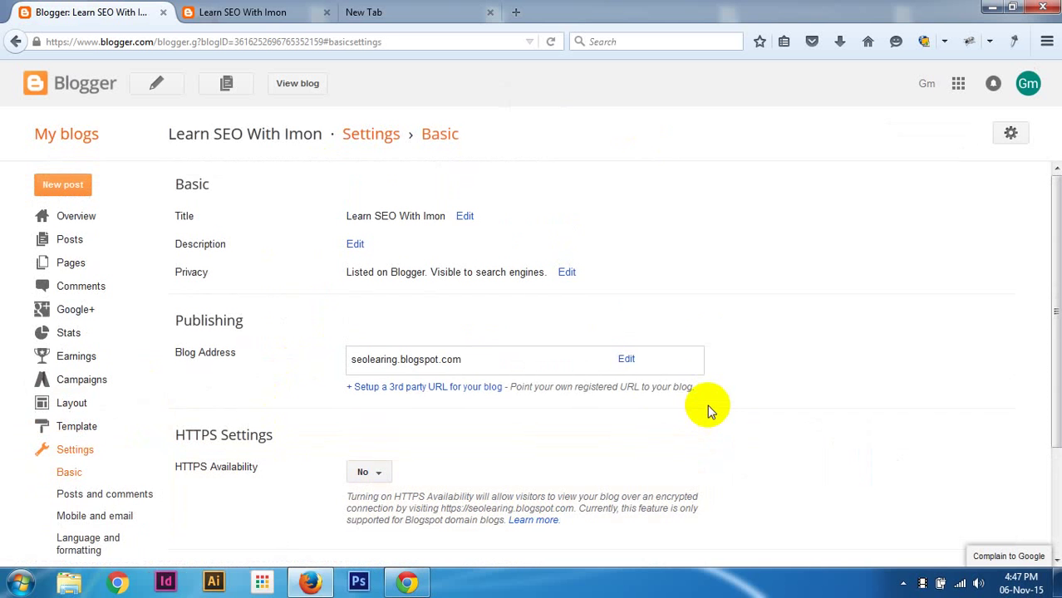
Compare the live blog page with the blog's basic settings and return to the settings.
{"action": "left_click", "coordinate": [241, 10]}
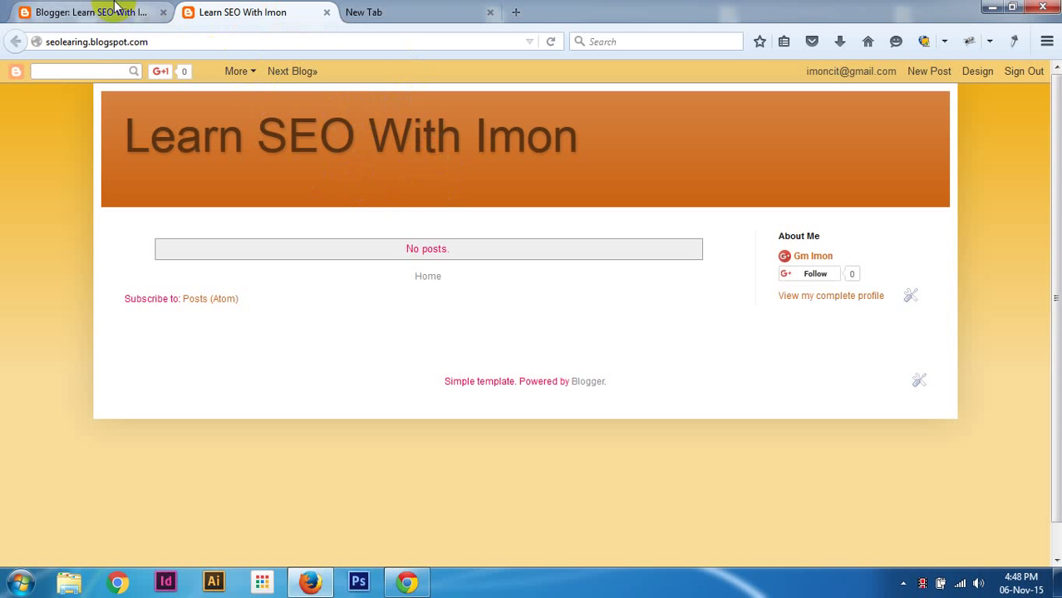
{"action": "left_click", "coordinate": [143, 9]}
{"action": "left_click", "coordinate": [236, 11]}
{"action": "left_click", "coordinate": [143, 10]}
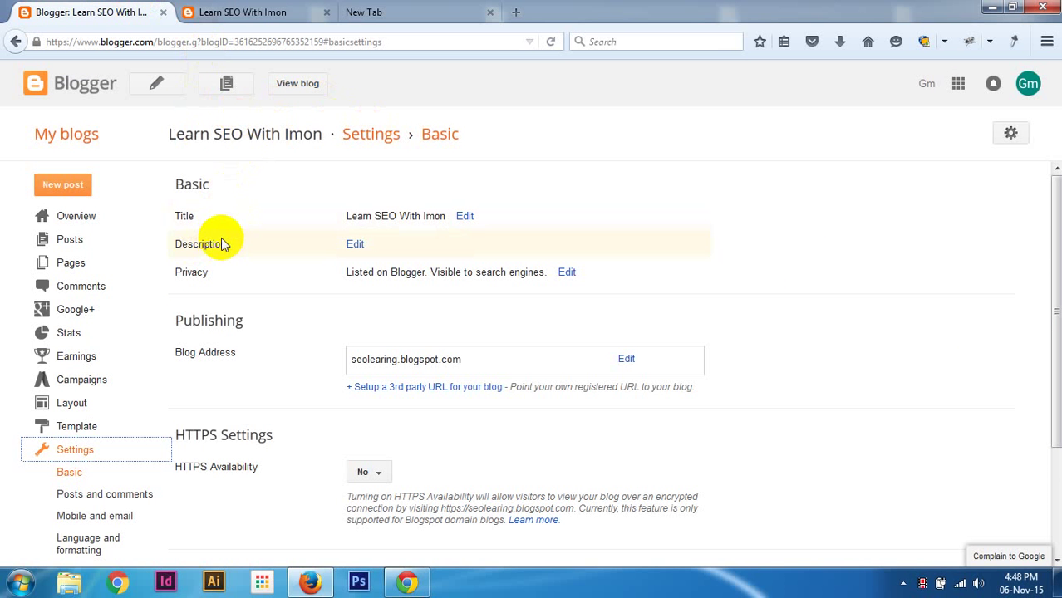
Open the blog's privacy options for editing and set both the Blogger listing and search engine visibility to No.
{"action": "scroll", "coordinate": [122, 462], "scroll_direction": "down", "scroll_amount": 1}
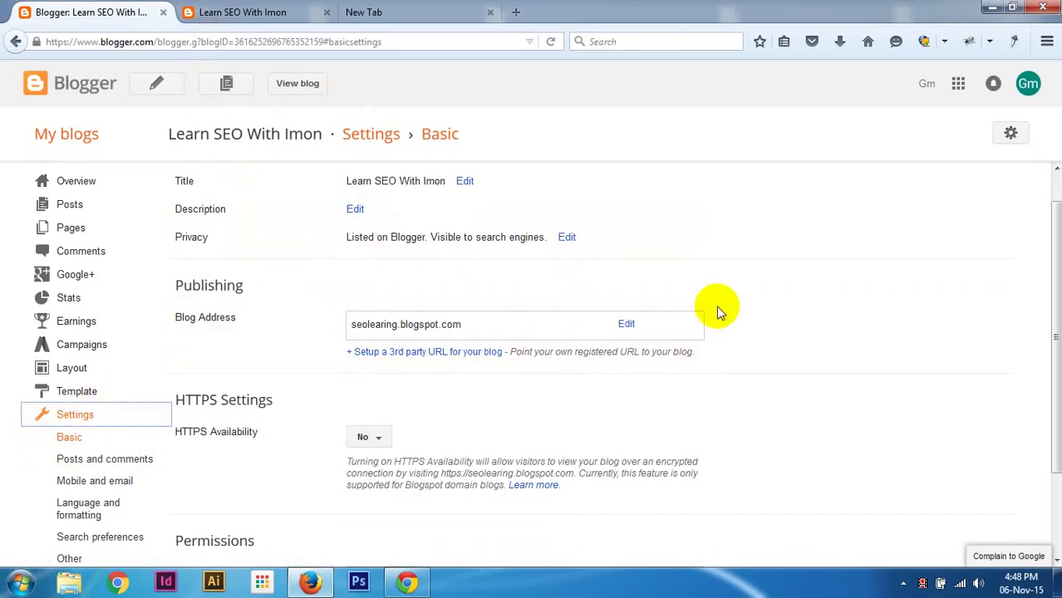
{"action": "scroll", "coordinate": [694, 288], "scroll_direction": "up", "scroll_amount": 1}
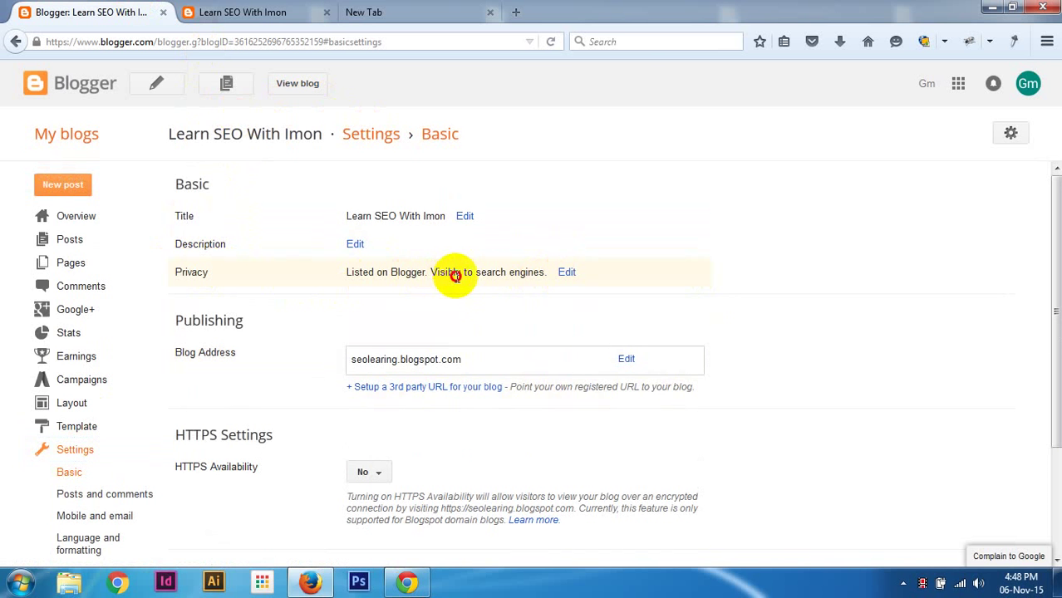
{"action": "left_click_drag", "start_coordinate": [449, 274], "coordinate": [550, 285]}
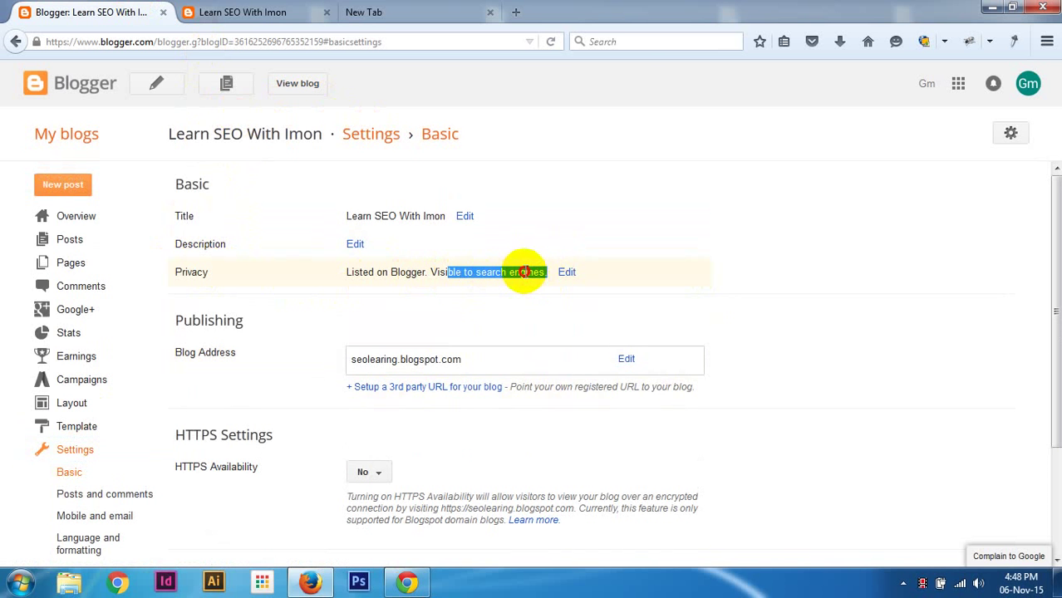
{"action": "left_click", "coordinate": [515, 272]}
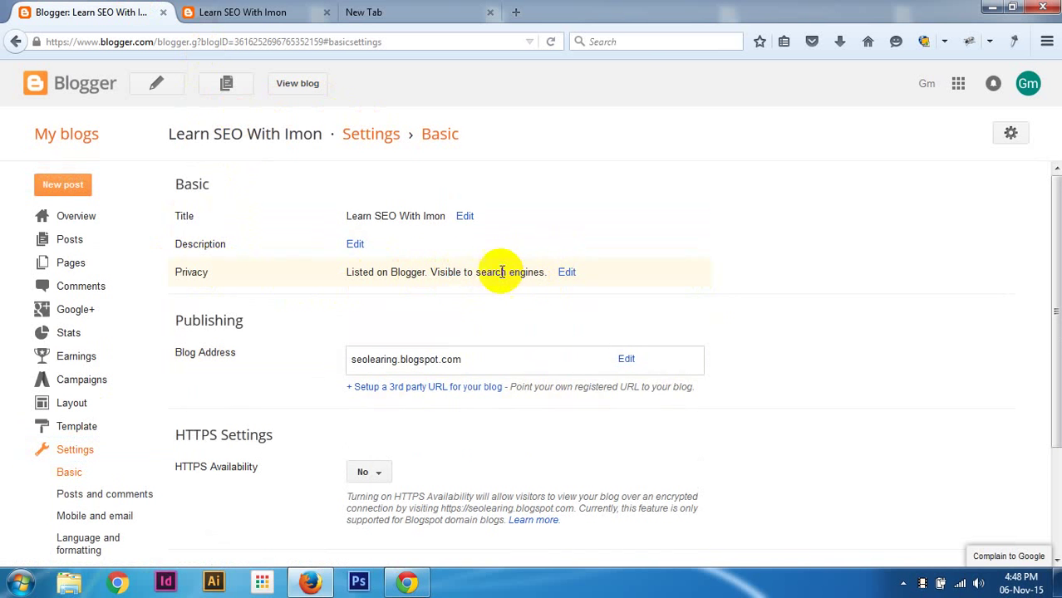
{"action": "left_click", "coordinate": [567, 274]}
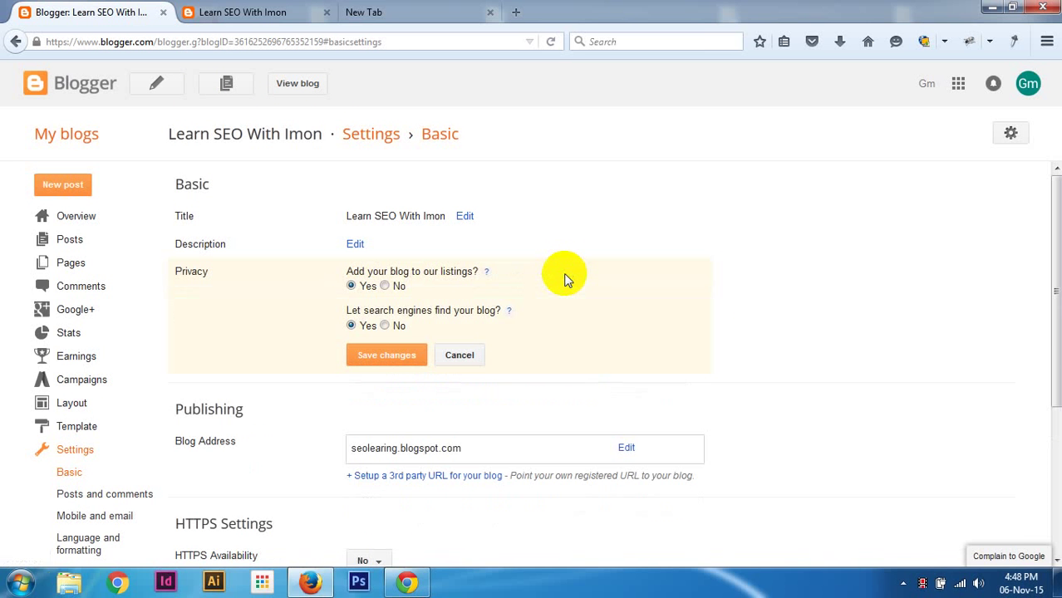
{"action": "left_click", "coordinate": [385, 285]}
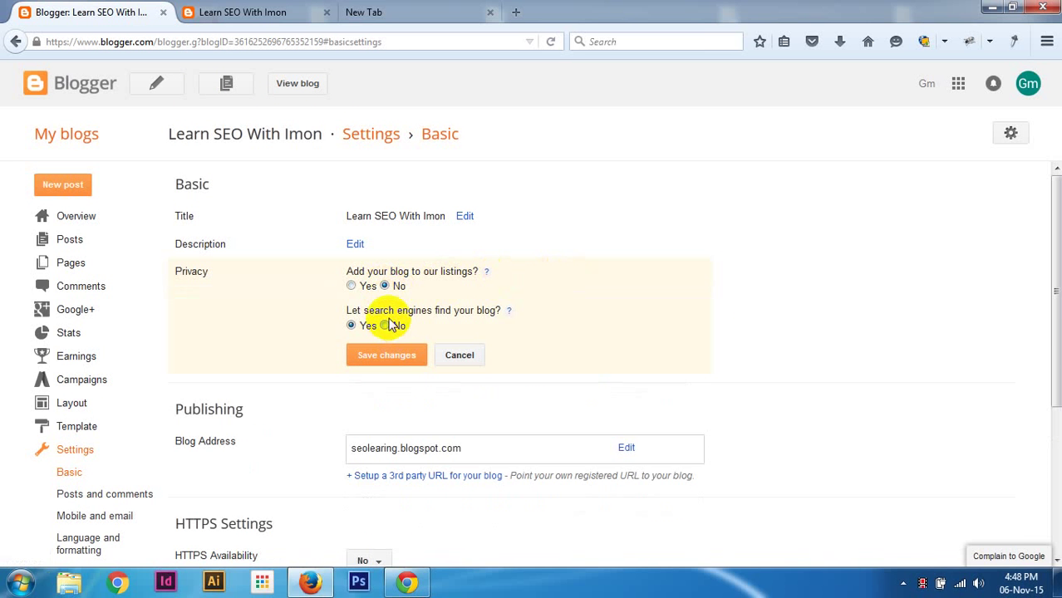
{"action": "left_click", "coordinate": [385, 326]}
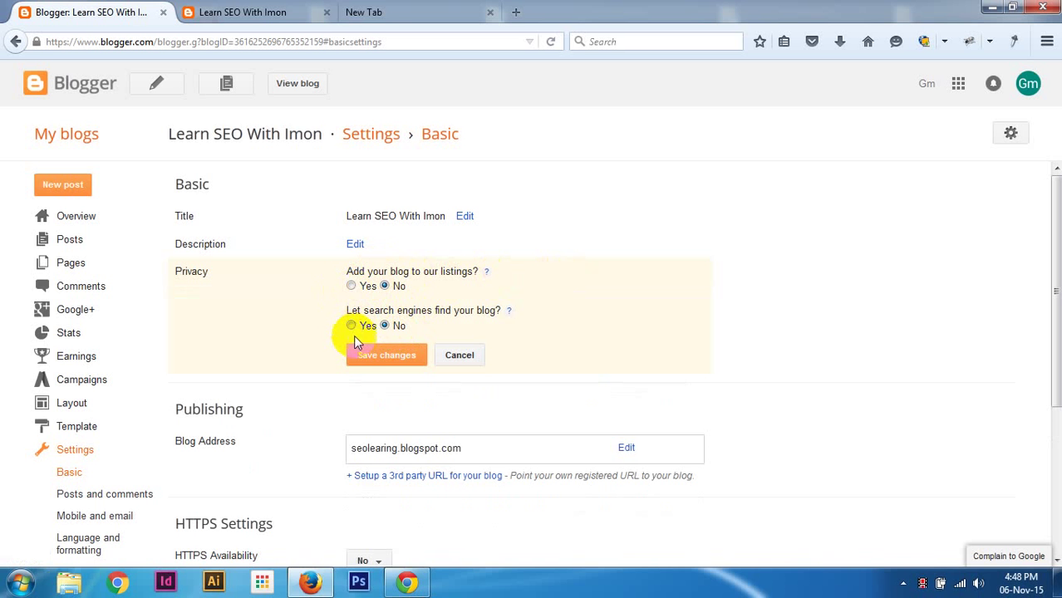
{"action": "left_click", "coordinate": [370, 361]}
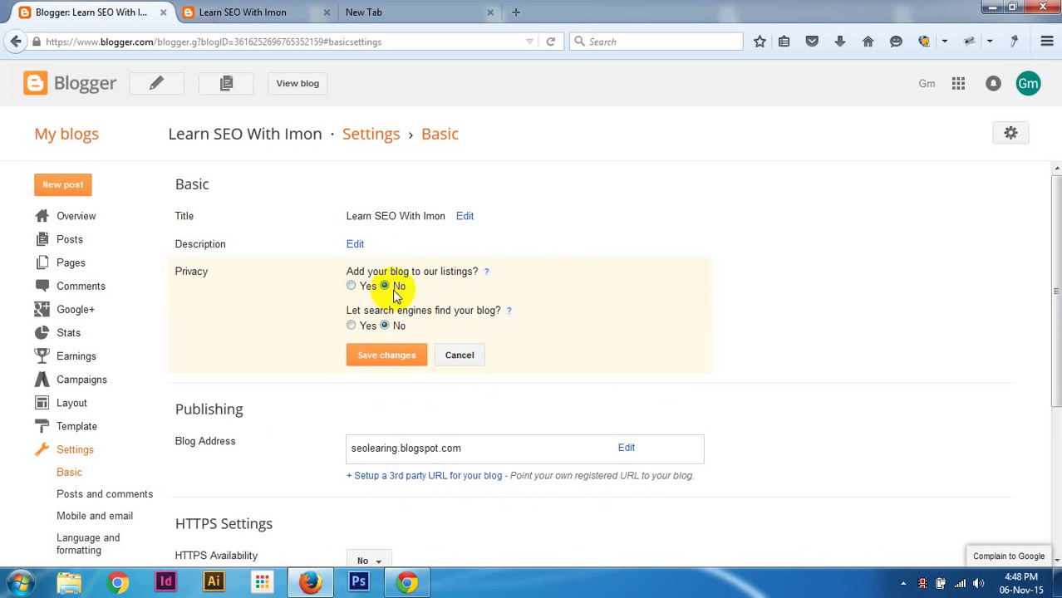
{"action": "left_click", "coordinate": [381, 364]}
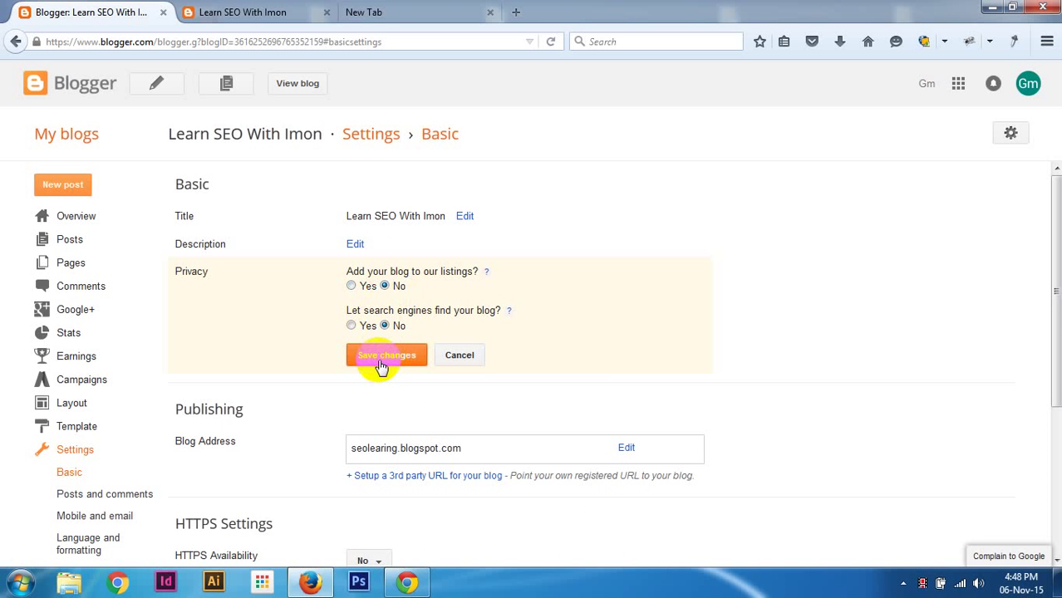
Set both the Blogger listing and search engine visibility to Yes and save the privacy changes.
{"action": "left_click", "coordinate": [351, 287]}
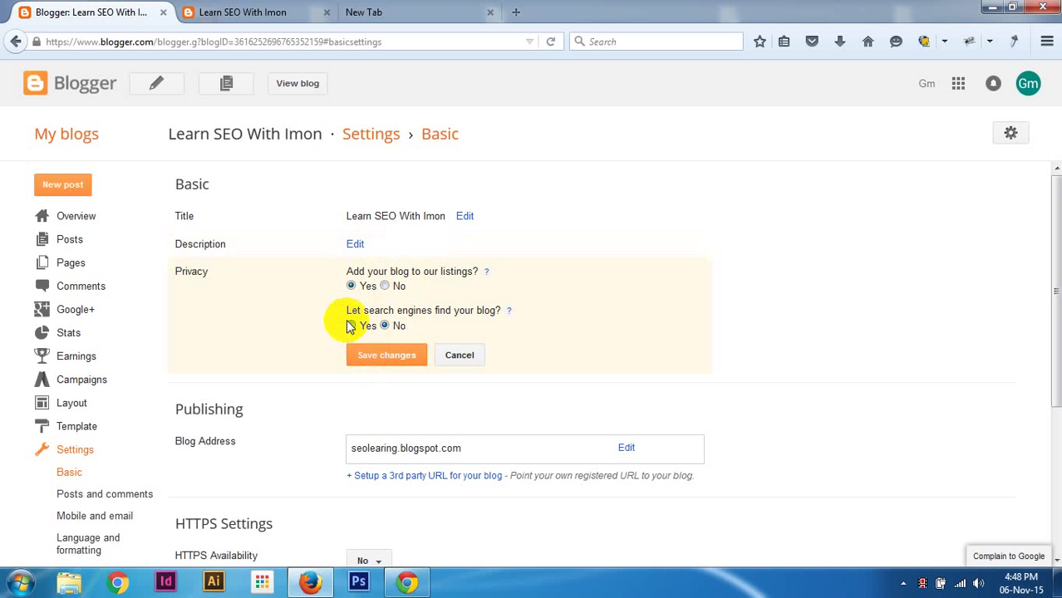
{"action": "left_click", "coordinate": [351, 325]}
{"action": "left_click", "coordinate": [363, 355]}
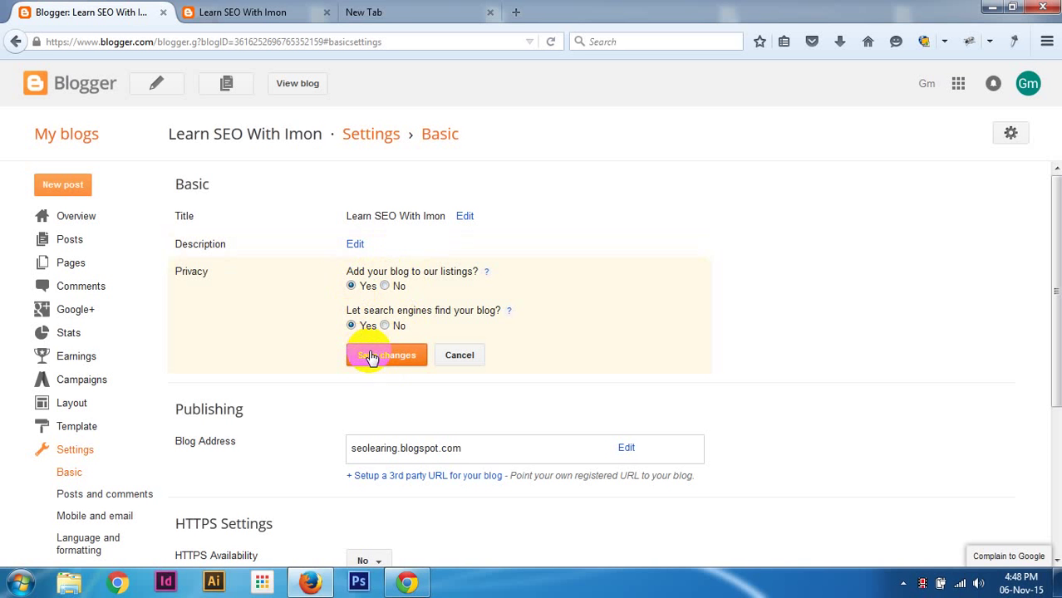
{"action": "left_click", "coordinate": [383, 360]}
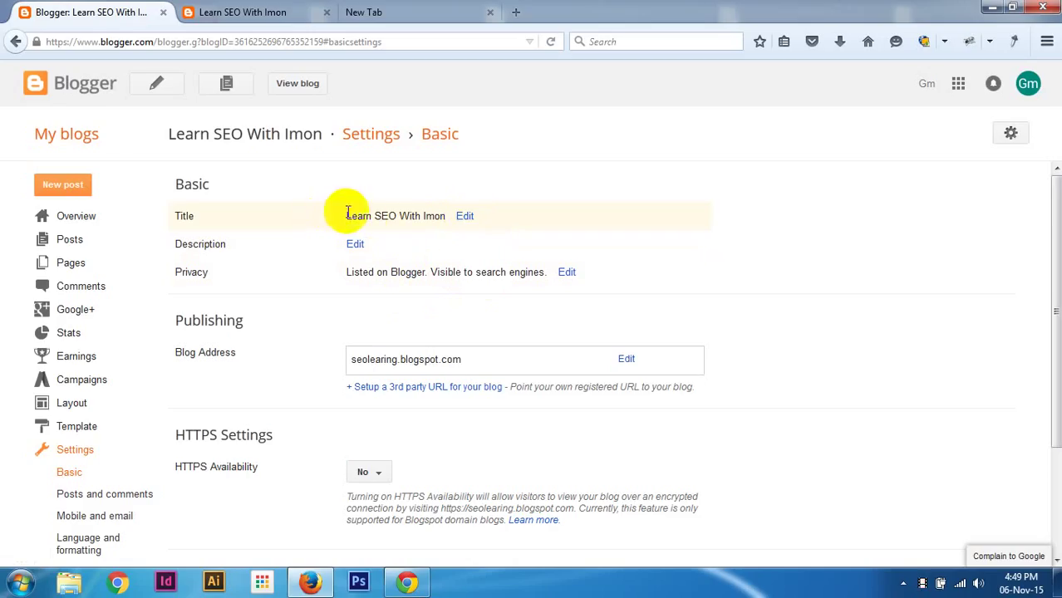
Go to the Publishing settings and highlight the "blogspot" part of the blog address.
{"action": "scroll", "coordinate": [439, 274], "scroll_direction": "down", "scroll_amount": 1}
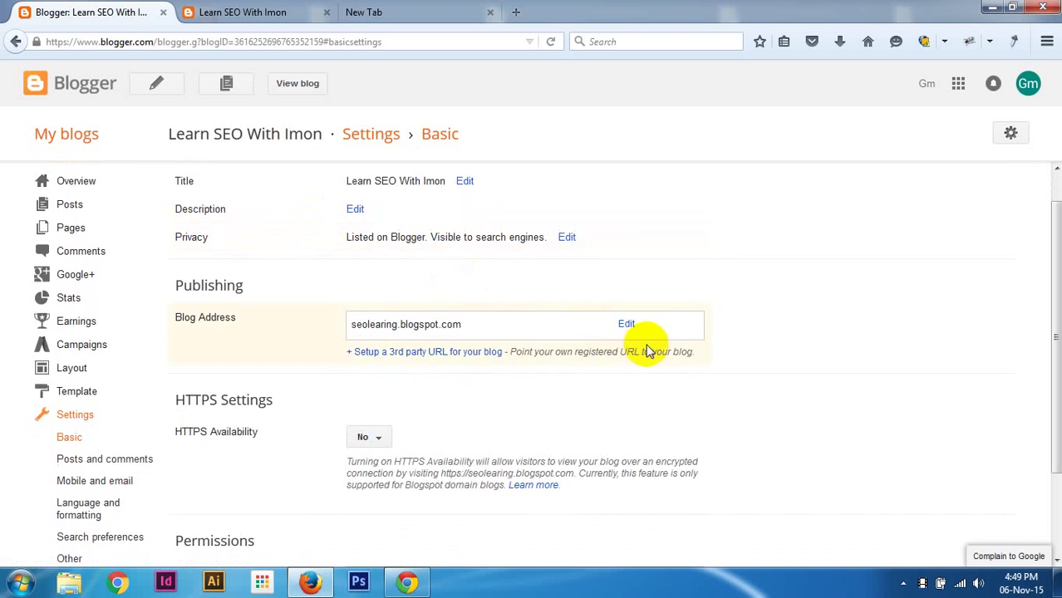
{"action": "scroll", "coordinate": [647, 350], "scroll_direction": "down", "scroll_amount": 1}
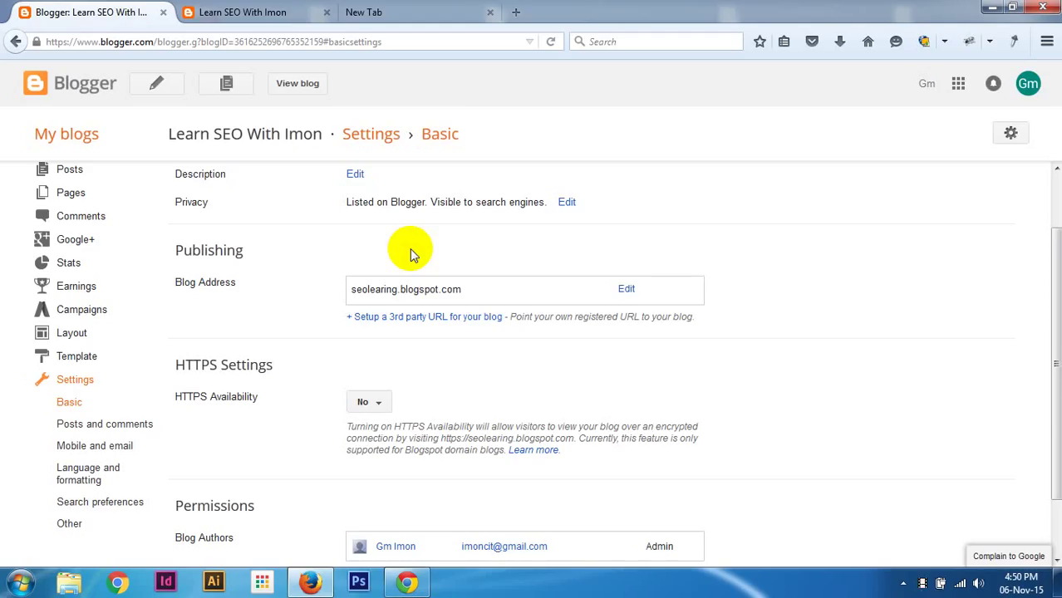
{"action": "left_click", "coordinate": [437, 287]}
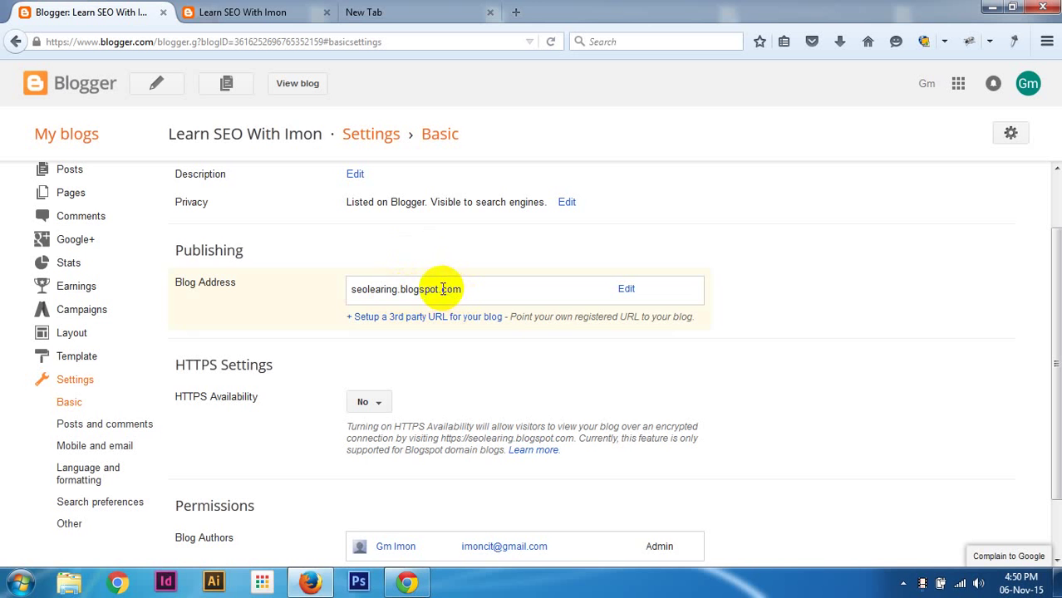
{"action": "left_click_drag", "start_coordinate": [439, 289], "coordinate": [402, 291]}
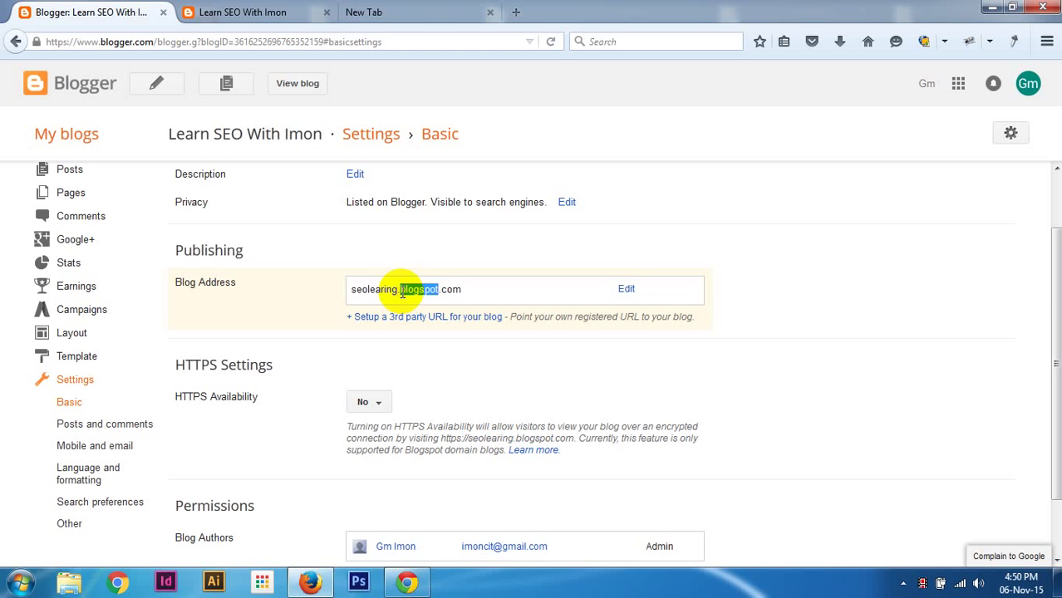
{"action": "left_click", "coordinate": [402, 291]}
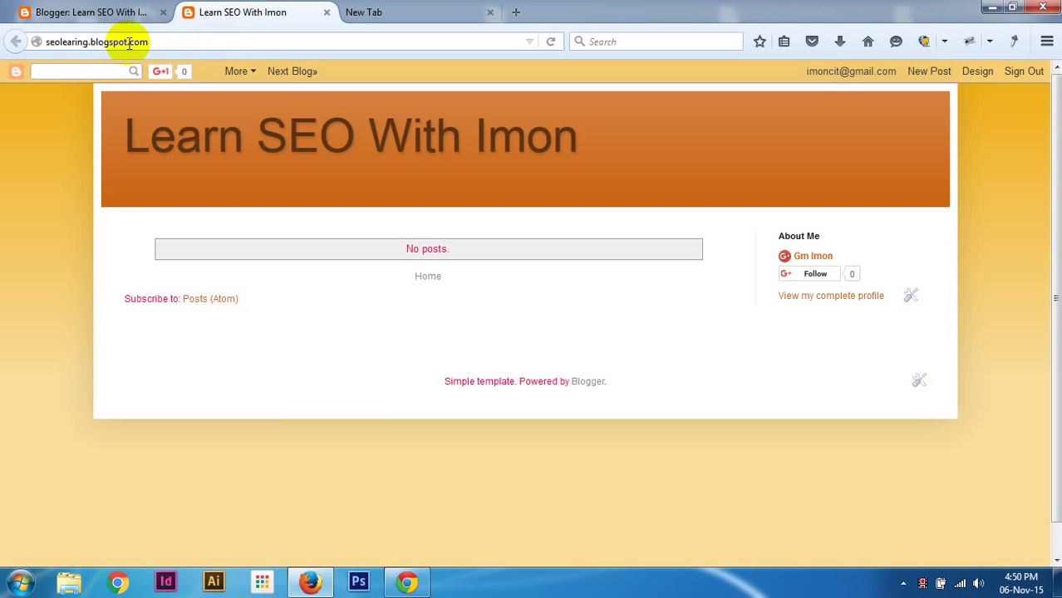
On the live blog page, shorten the browser address to seolearing.com without loading it and return to the blog's settings.
{"action": "left_click_drag", "start_coordinate": [127, 42], "coordinate": [91, 45]}
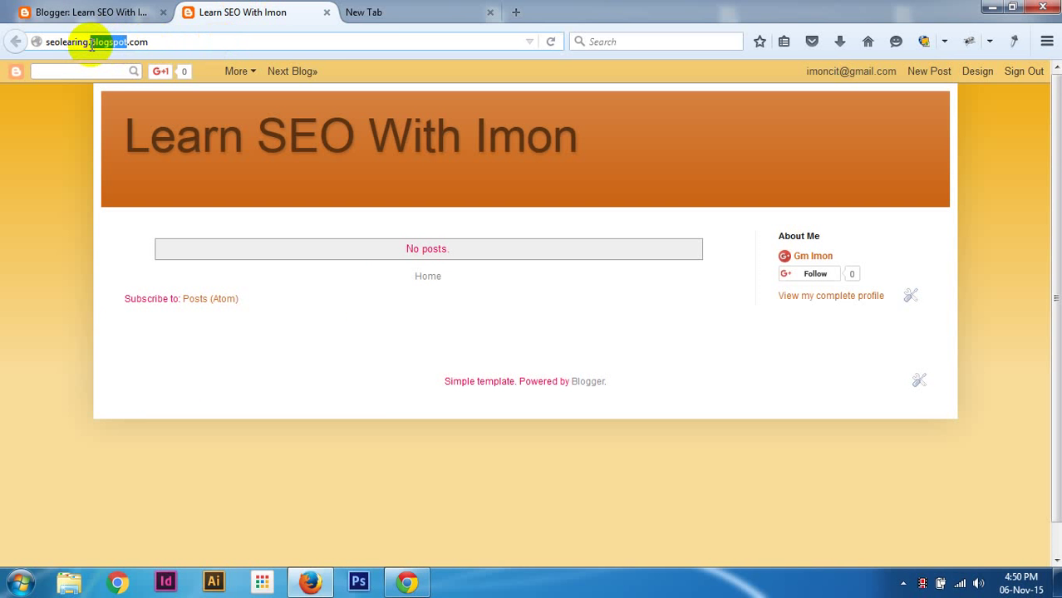
{"action": "key", "text": "BackSpace"}
{"action": "key", "text": "BackSpace"}
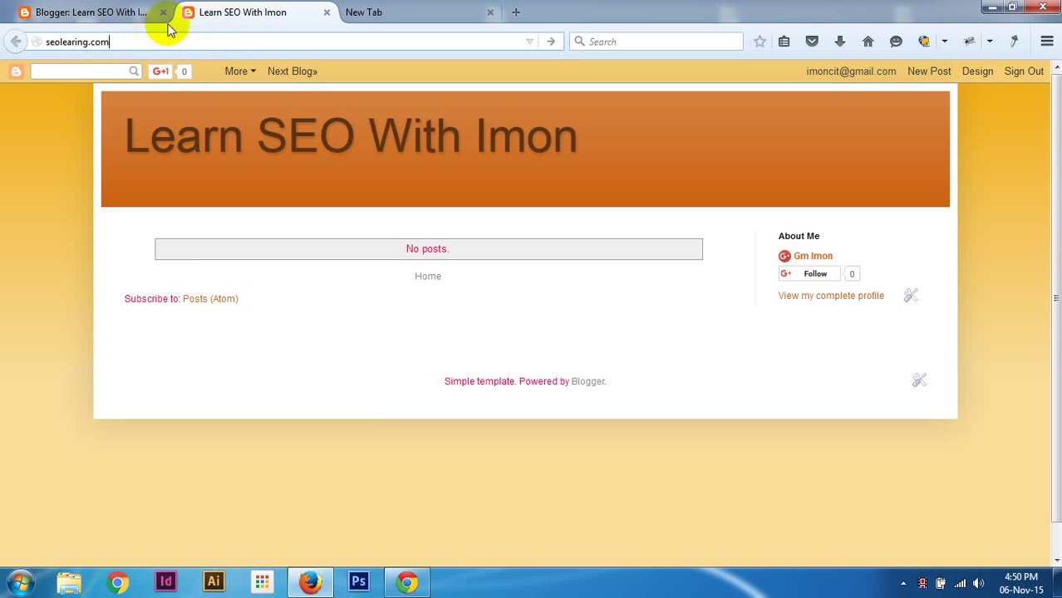
{"action": "left_click", "coordinate": [99, 12]}
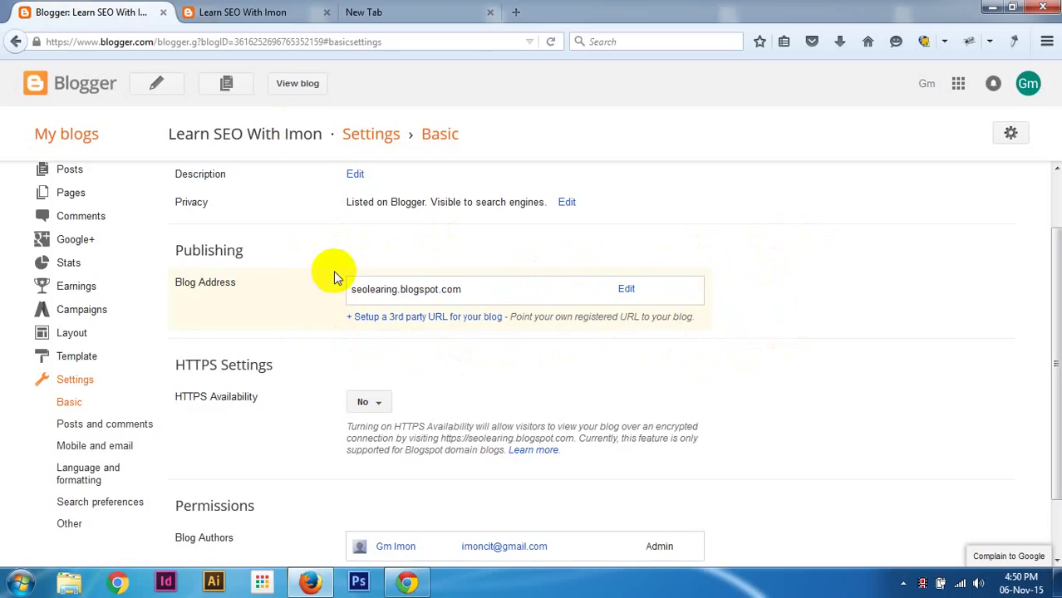
Open the third-party domain settings for the blog address and enter yousite.com as the domain.
{"action": "left_click", "coordinate": [405, 320]}
{"action": "left_click", "coordinate": [423, 311]}
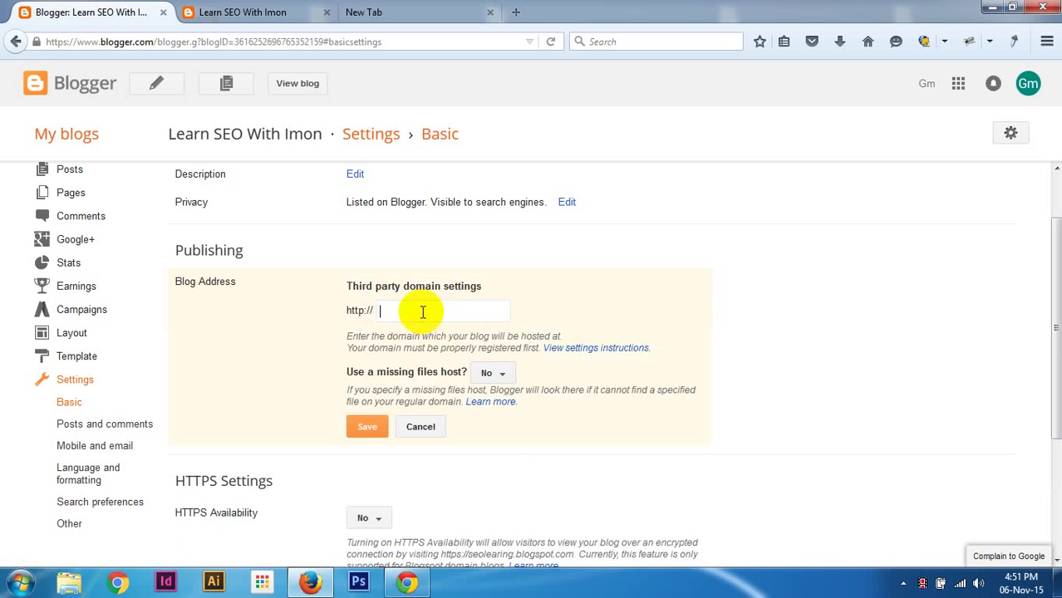
{"action": "type", "text": "yousite.com"}
{"action": "left_click_drag", "start_coordinate": [464, 316], "coordinate": [360, 311]}
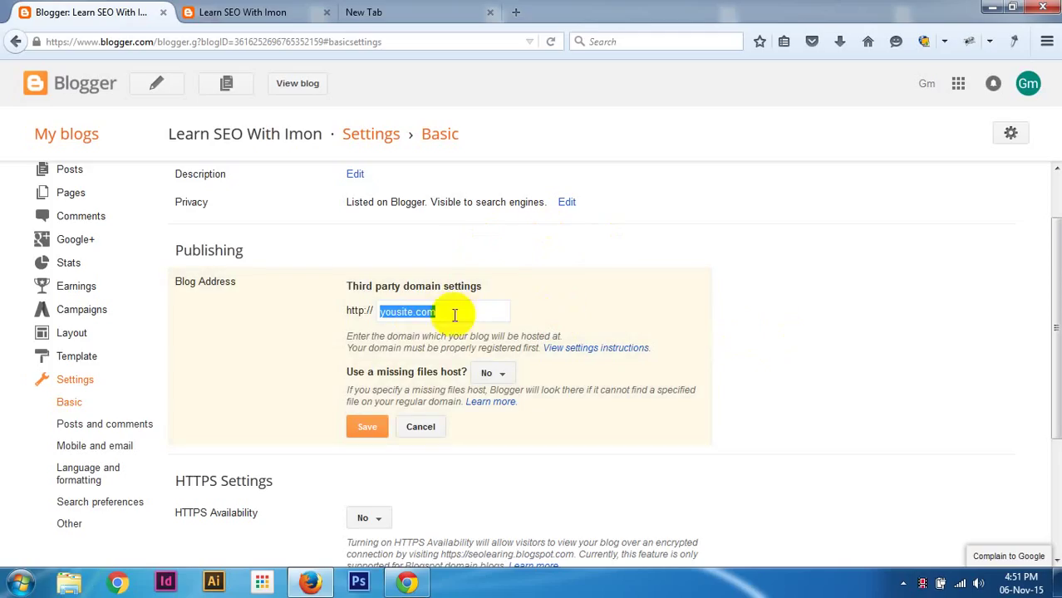
{"action": "left_click", "coordinate": [648, 309]}
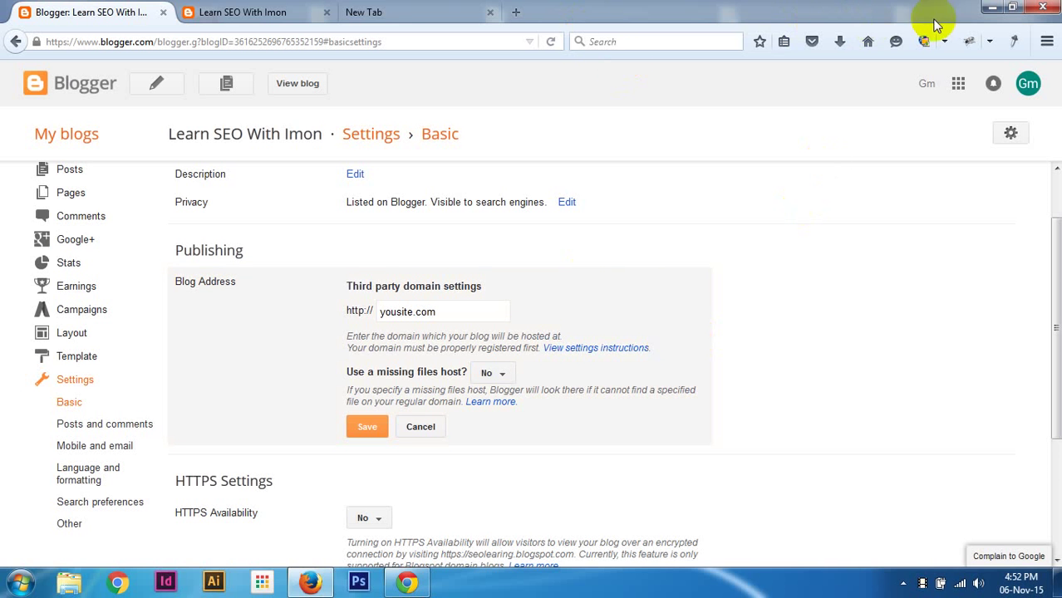
Restore the browser window to a smaller size, widen it and move it fully onto the desktop.
{"action": "left_click", "coordinate": [1012, 7]}
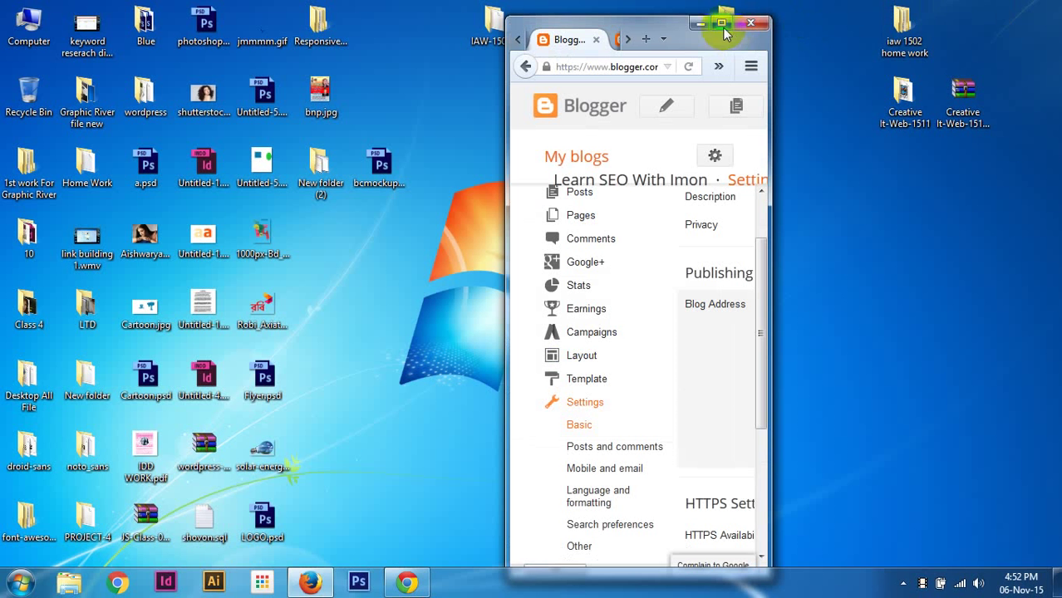
{"action": "left_click_drag", "start_coordinate": [778, 89], "coordinate": [1060, 89]}
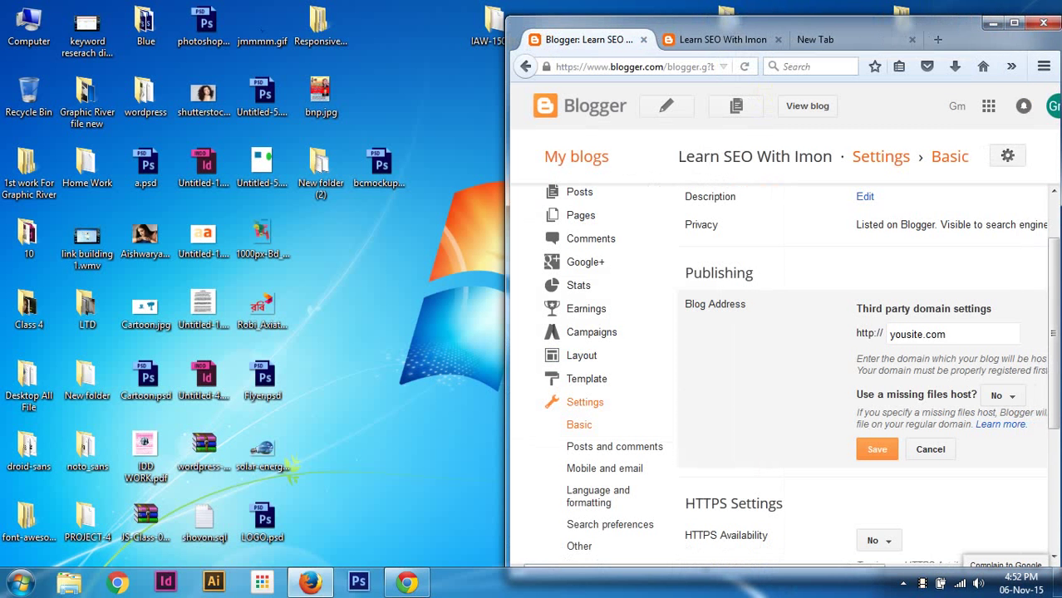
{"action": "left_click_drag", "start_coordinate": [967, 24], "coordinate": [882, 30]}
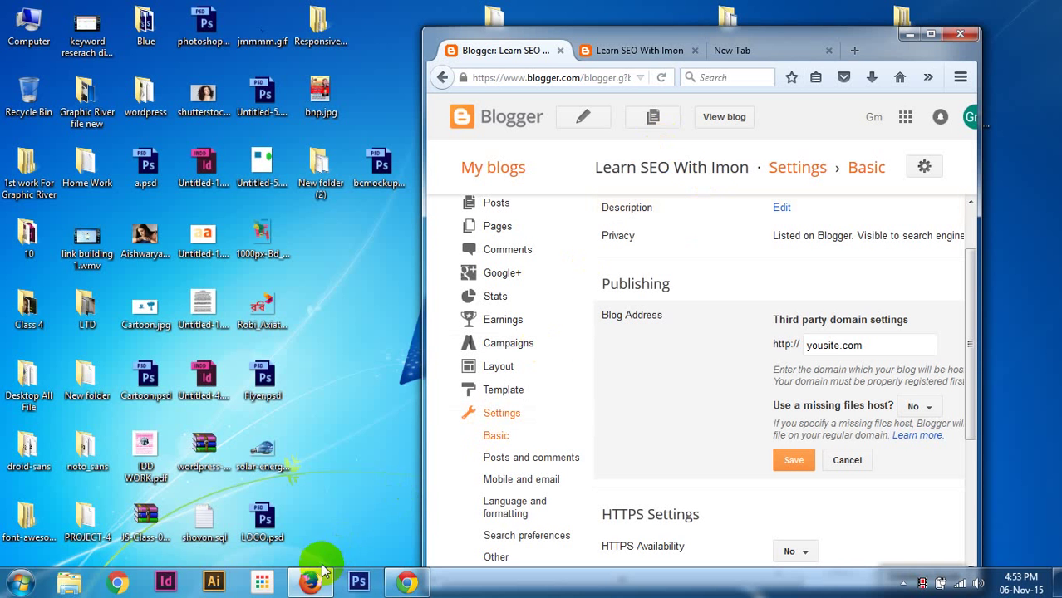
Switch to Google Drive in Chrome and open 1.jpg from the "How to add custom domain?" folder inside Blogspot Optimization.
{"action": "left_click", "coordinate": [407, 580]}
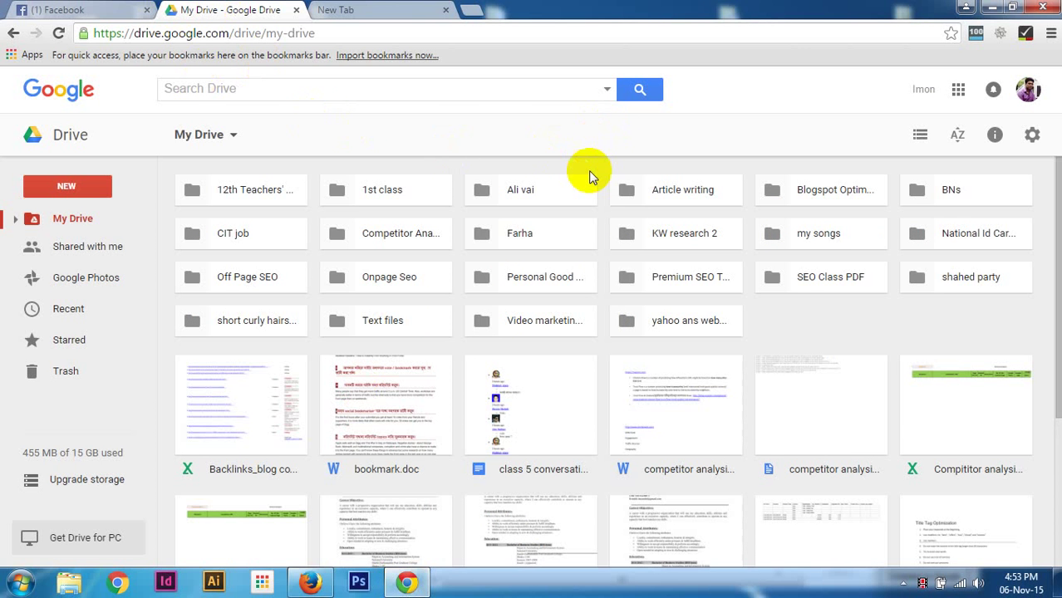
{"action": "double_click", "coordinate": [830, 191]}
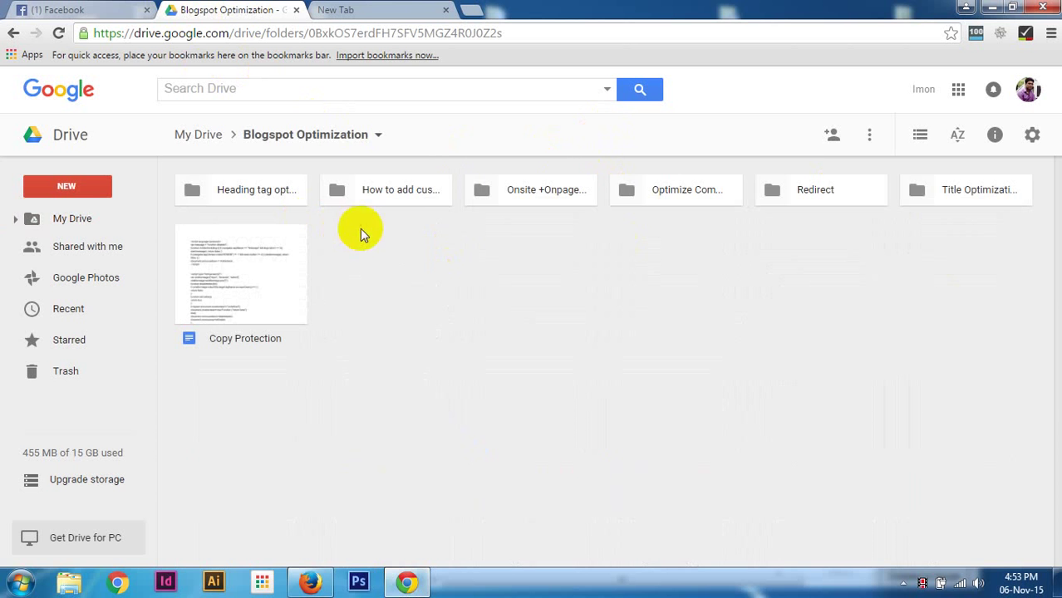
{"action": "double_click", "coordinate": [403, 193]}
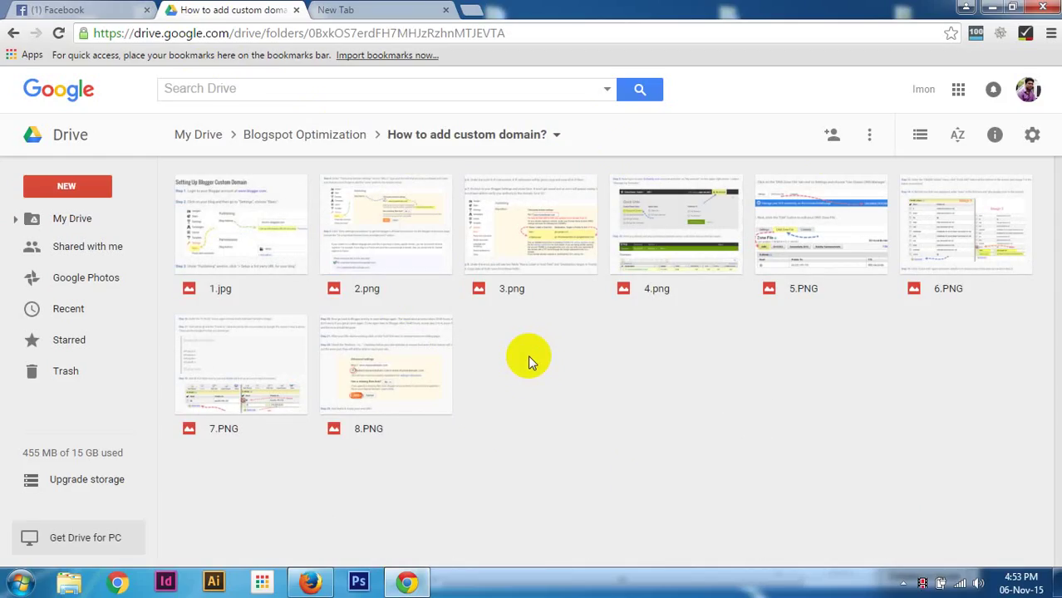
{"action": "double_click", "coordinate": [218, 217]}
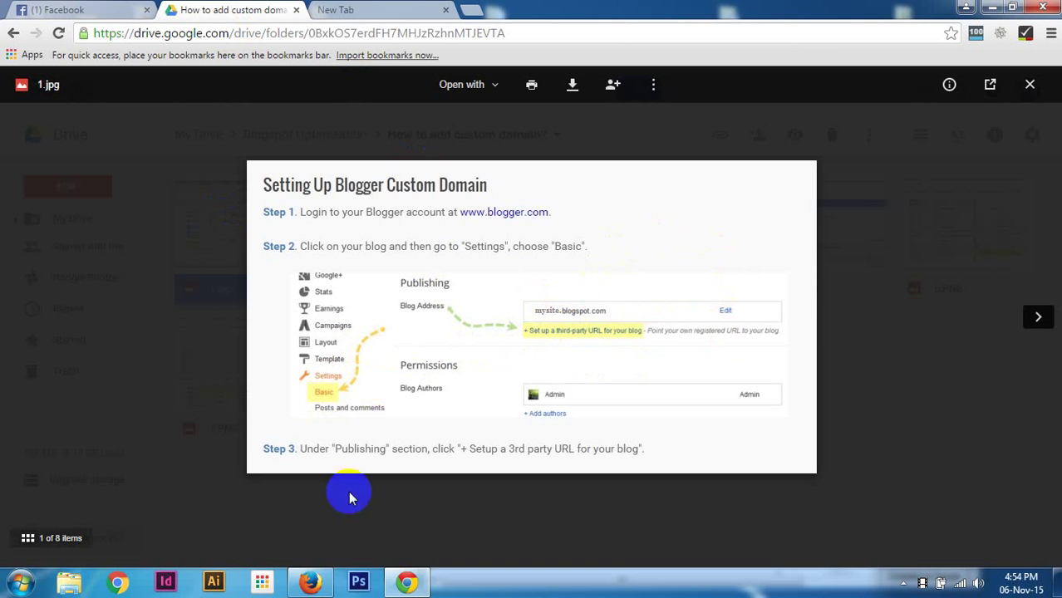
Compare the custom domain guide with Blogger's third-party domain settings, then return to the guide and enlarge it for reading.
{"action": "left_click", "coordinate": [312, 582]}
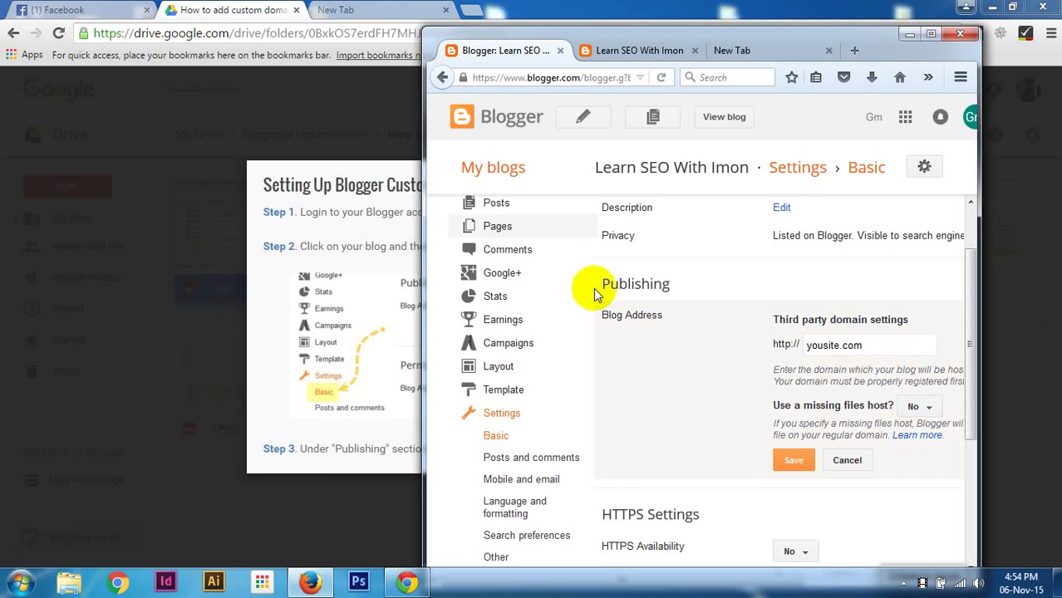
{"action": "left_click", "coordinate": [272, 10]}
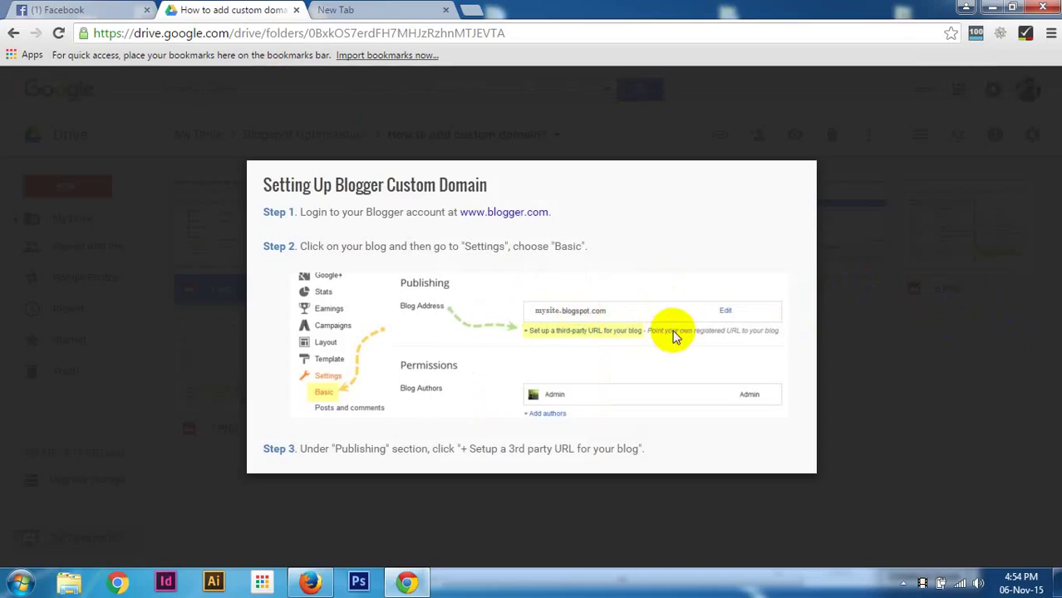
{"action": "key", "text": "ctrl+plus"}
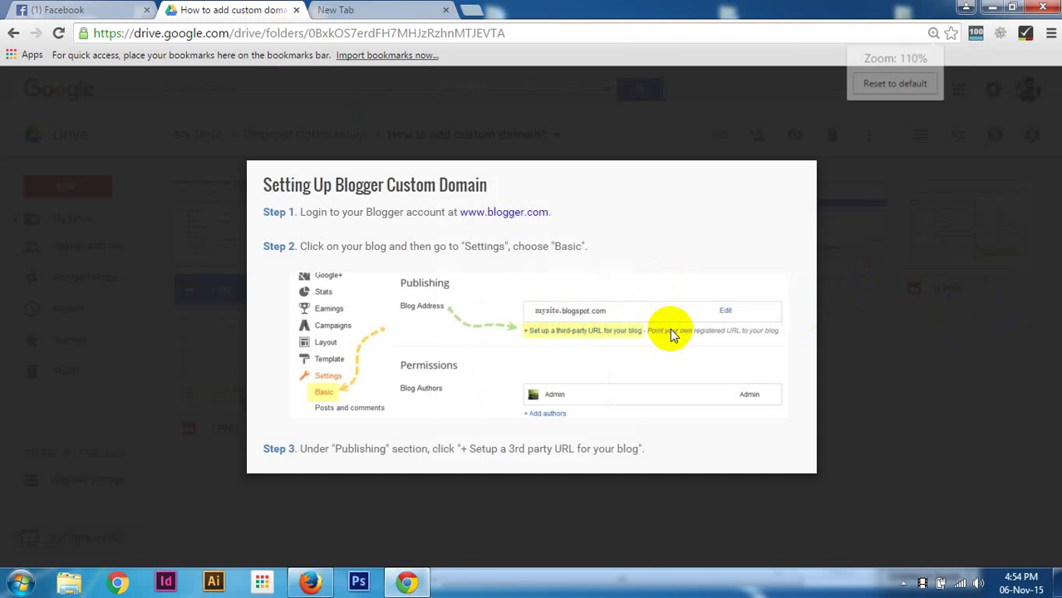
{"action": "key", "text": "ctrl+plus"}
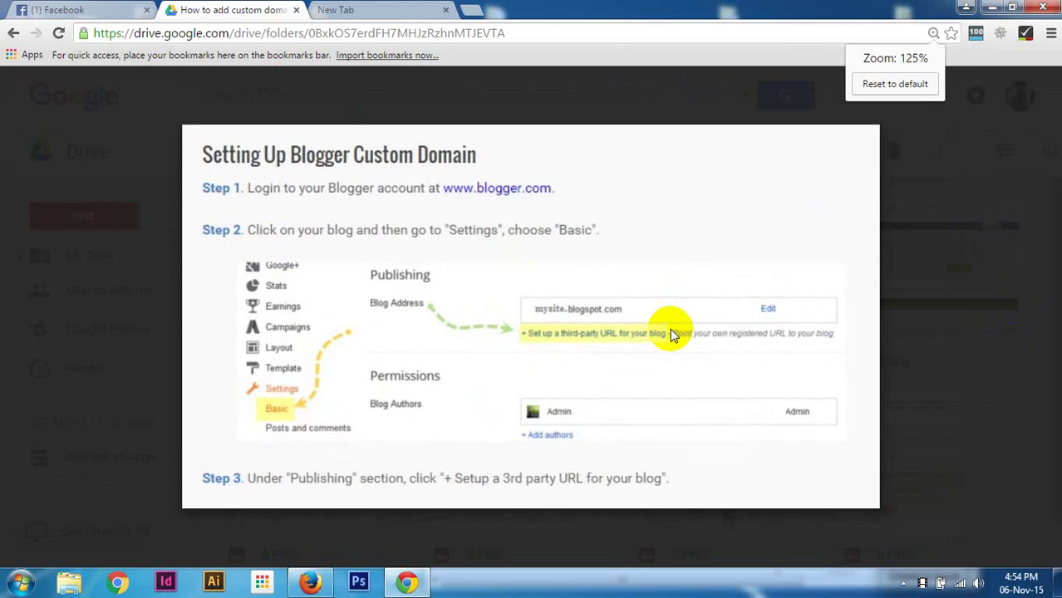
{"action": "key", "text": "ctrl+plus"}
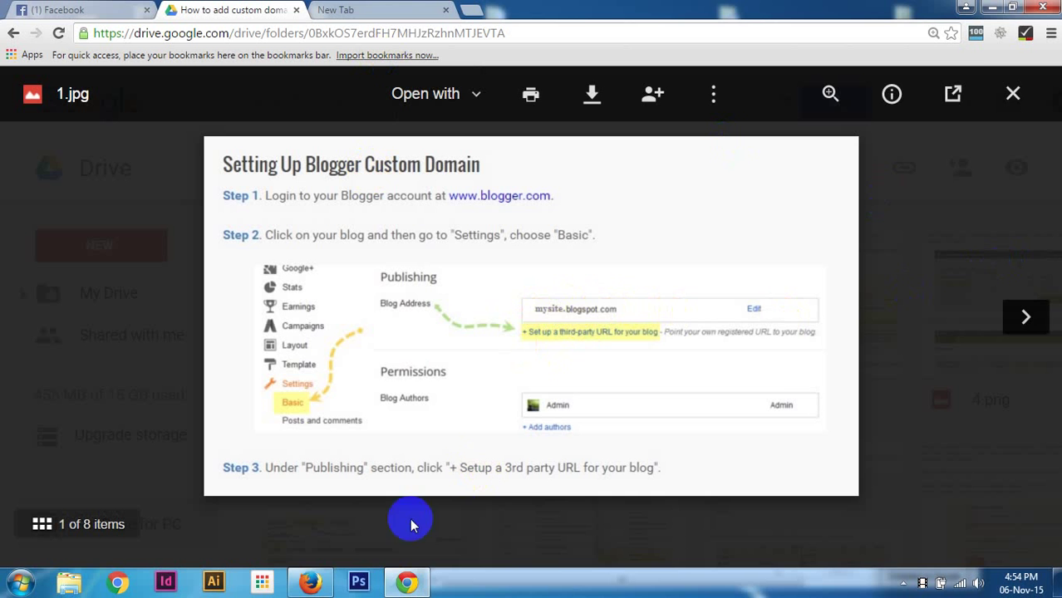
Check Blogger's third-party domain settings against the custom domain guide, and read enlarged guide images 2.png and 3.png.
{"action": "left_click", "coordinate": [310, 582]}
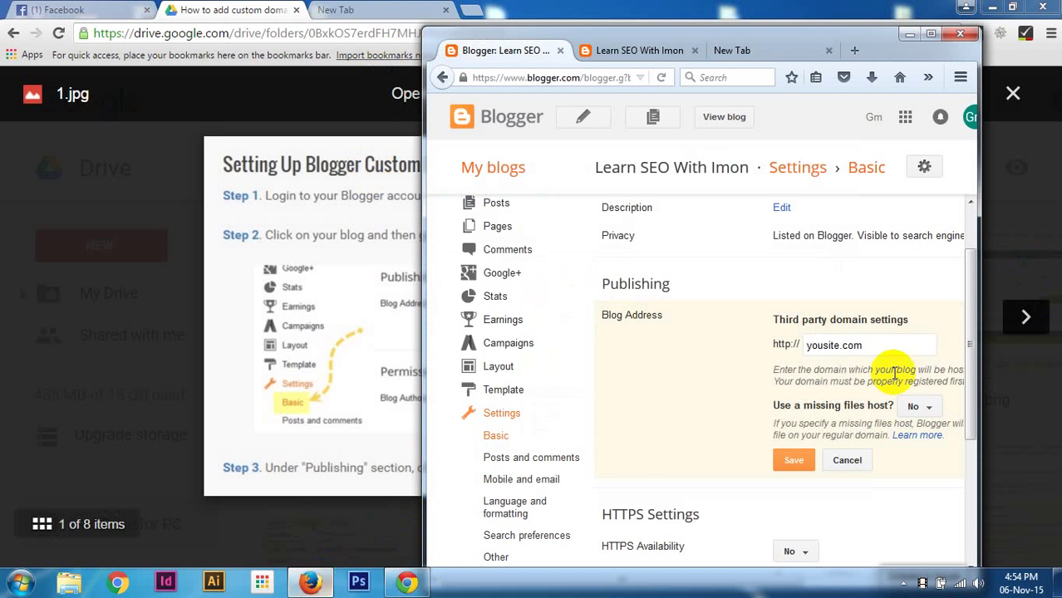
{"action": "left_click", "coordinate": [256, 10]}
{"action": "left_click", "coordinate": [1021, 306]}
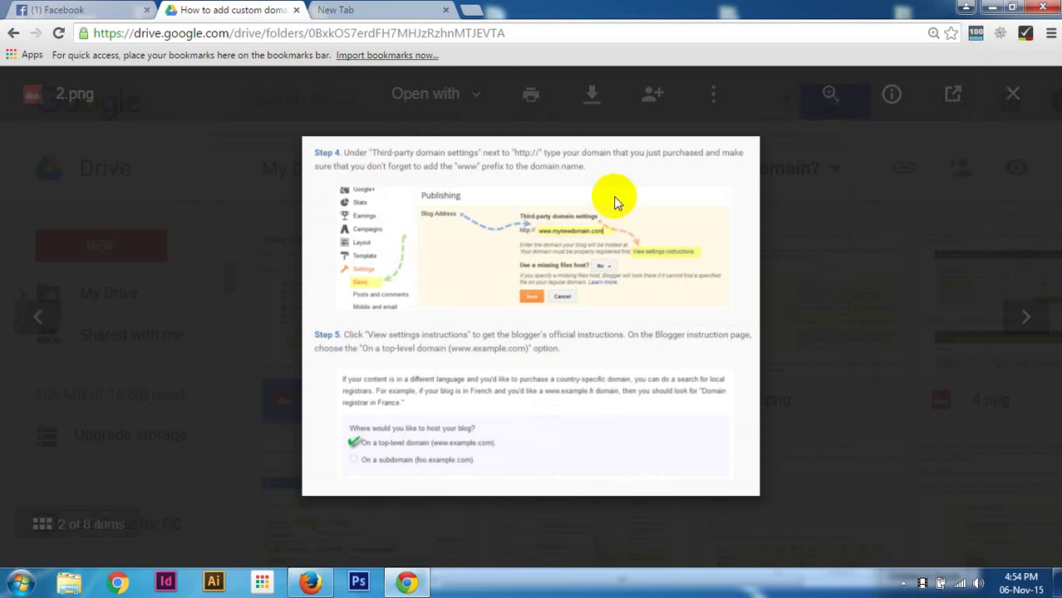
{"action": "left_click", "coordinate": [573, 106]}
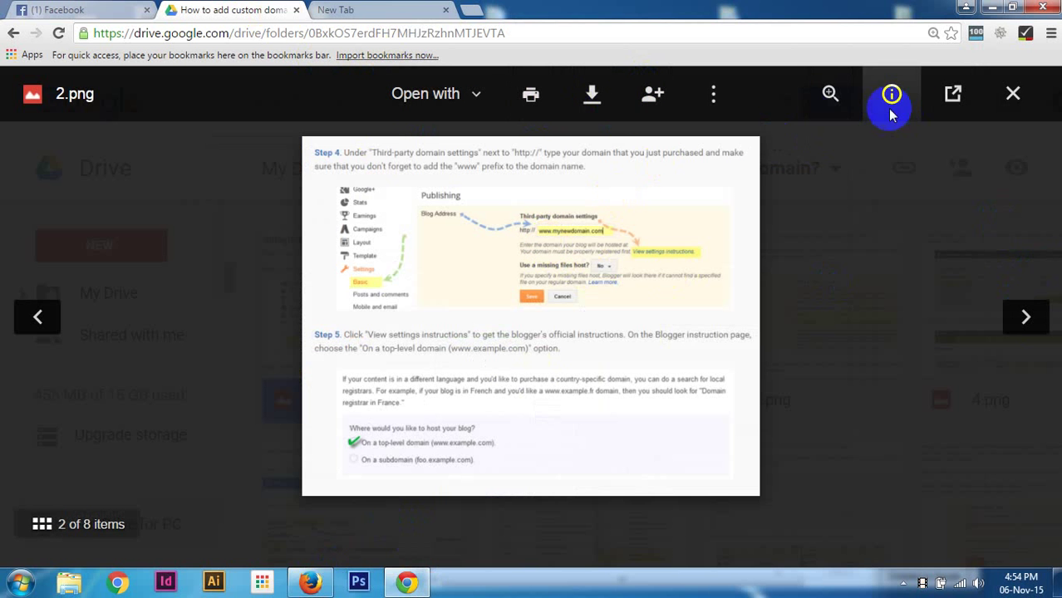
{"action": "left_click", "coordinate": [830, 93]}
{"action": "left_click", "coordinate": [830, 92]}
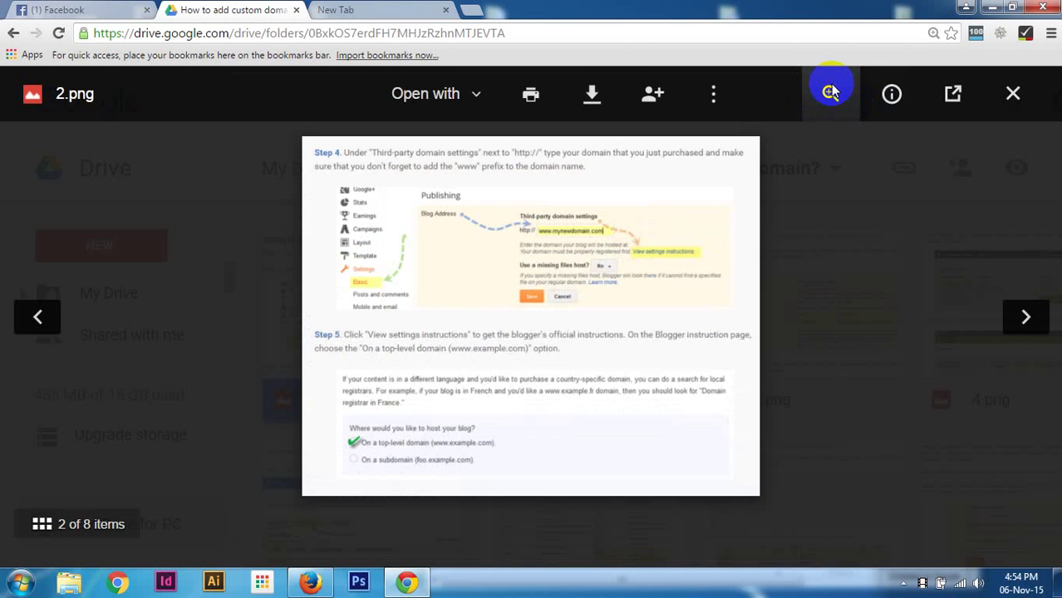
{"action": "left_click", "coordinate": [830, 92]}
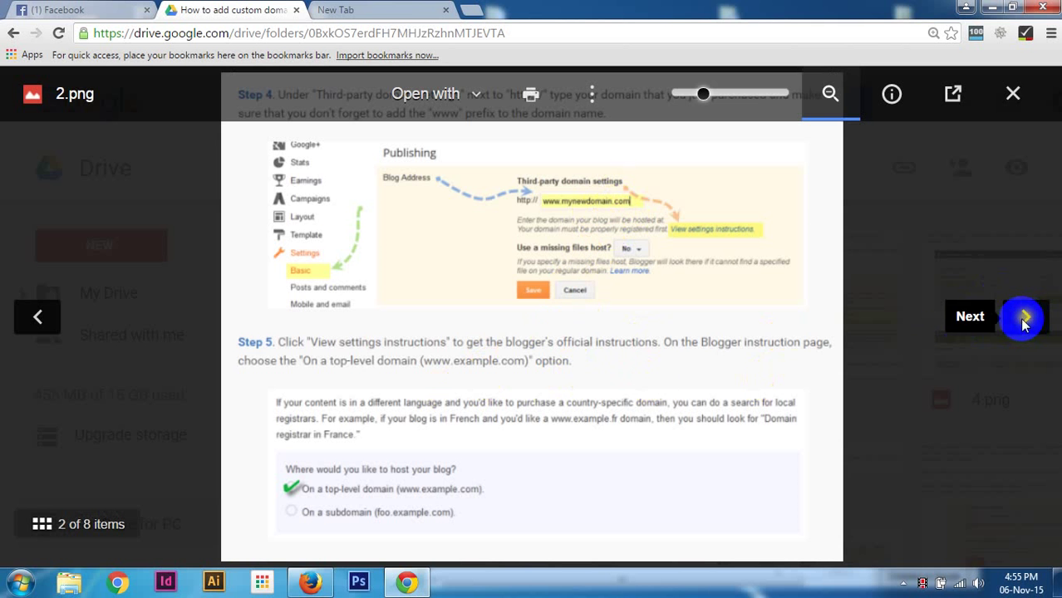
{"action": "left_click", "coordinate": [1025, 317]}
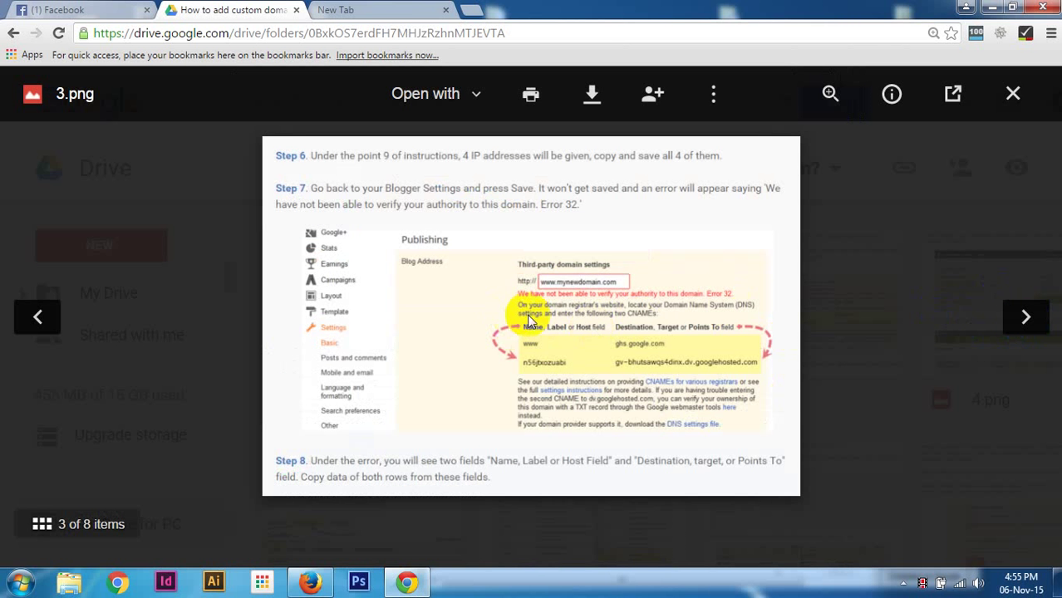
{"action": "left_click", "coordinate": [830, 94]}
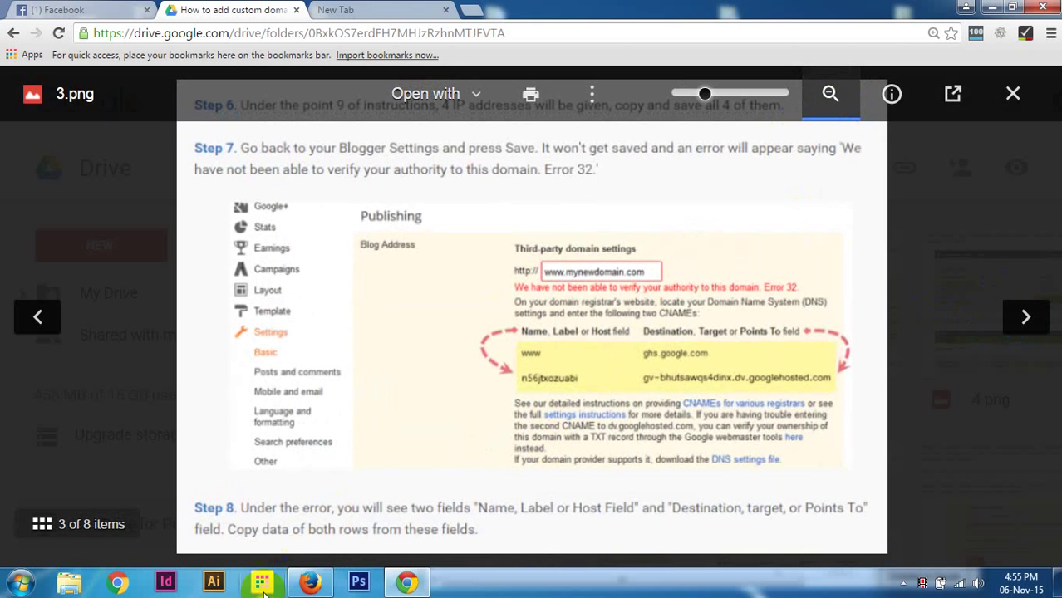
Try to save yousite.com as the blog's third-party domain in Blogger, and return to Step 7 in the guide's 3.png.
{"action": "left_click", "coordinate": [310, 582]}
{"action": "left_click", "coordinate": [797, 462]}
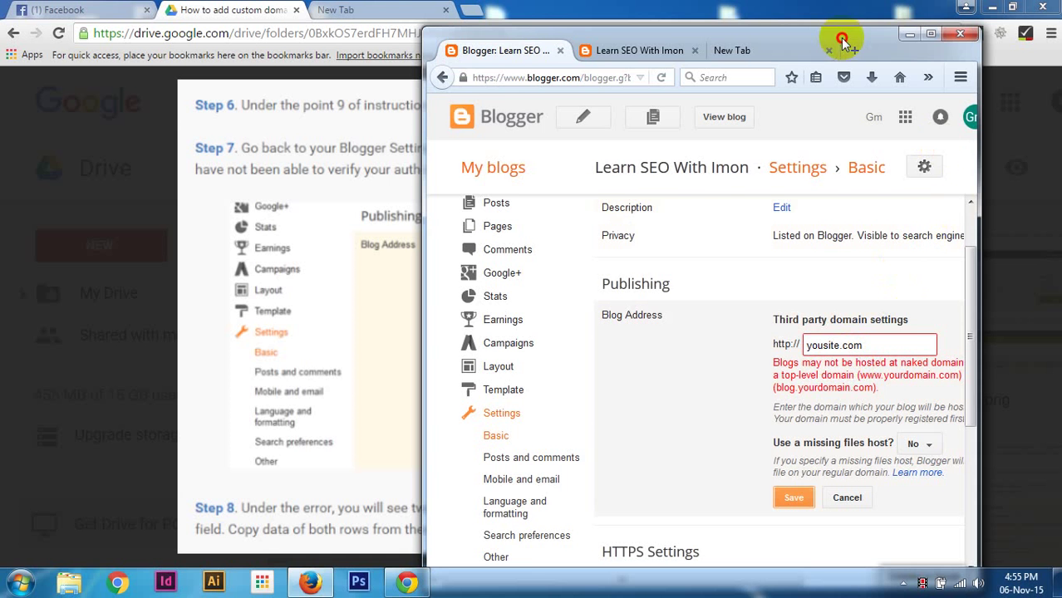
{"action": "left_click_drag", "start_coordinate": [840, 38], "coordinate": [951, 79]}
{"action": "left_click", "coordinate": [1015, 68]}
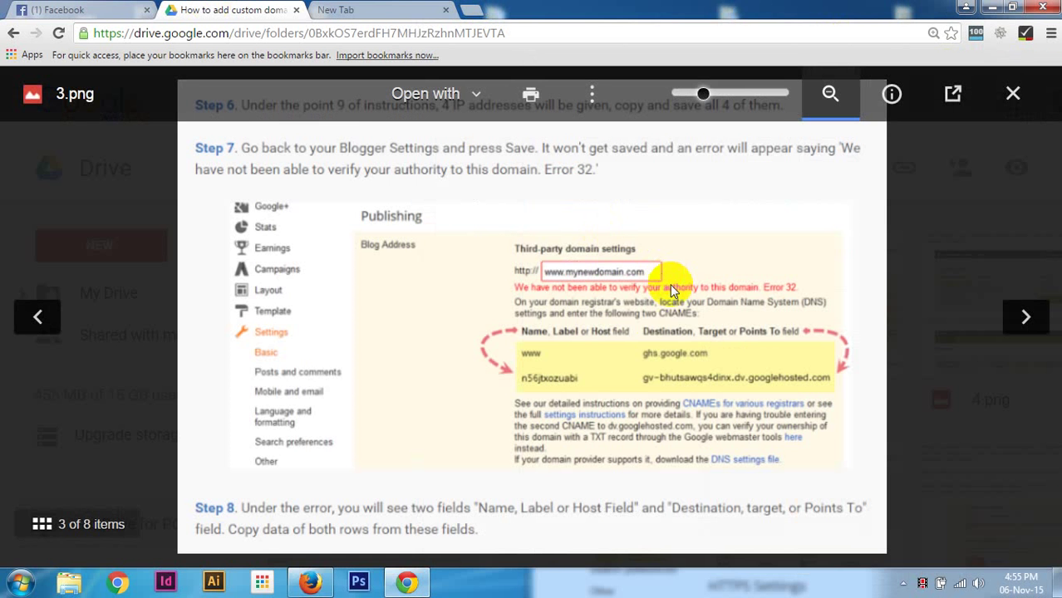
{"action": "key", "text": "minus"}
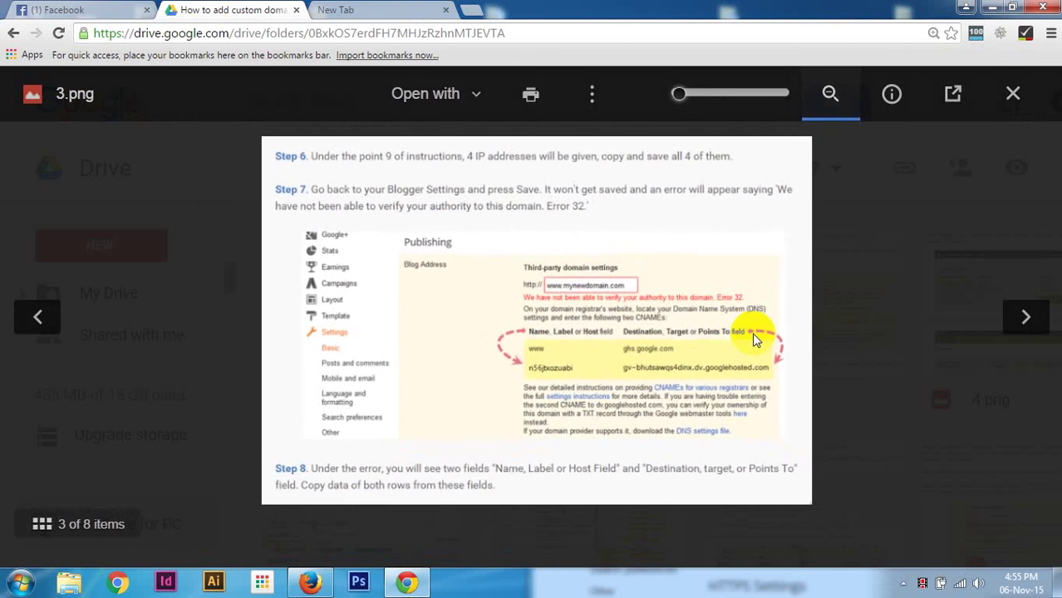
{"action": "left_click", "coordinate": [832, 96]}
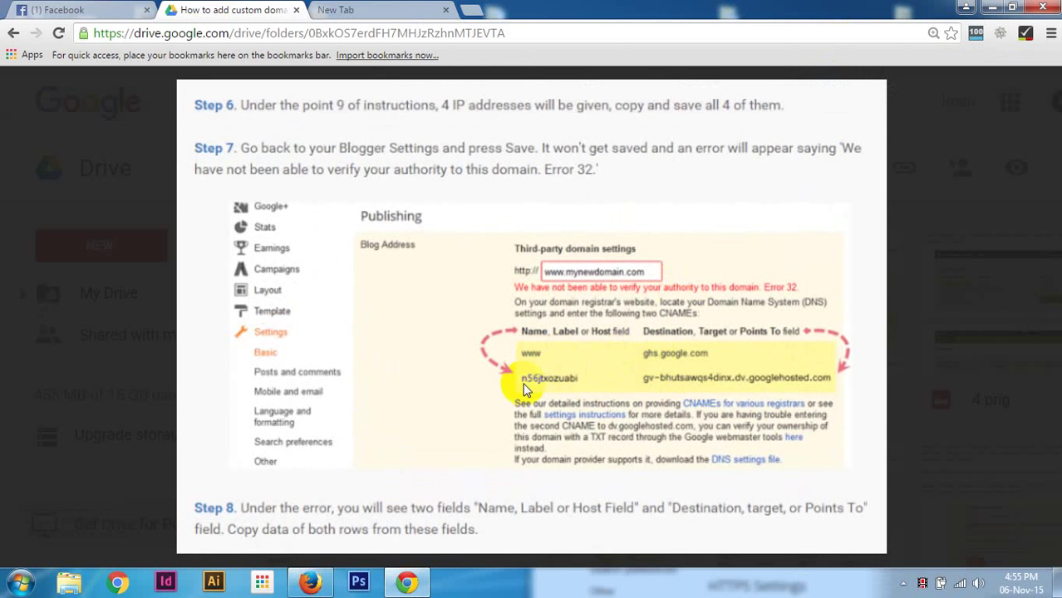
Switch to Blogger, maximize its window, and view the custom domain settings instructions before closing them and returning to the domain settings.
{"action": "left_click", "coordinate": [310, 582]}
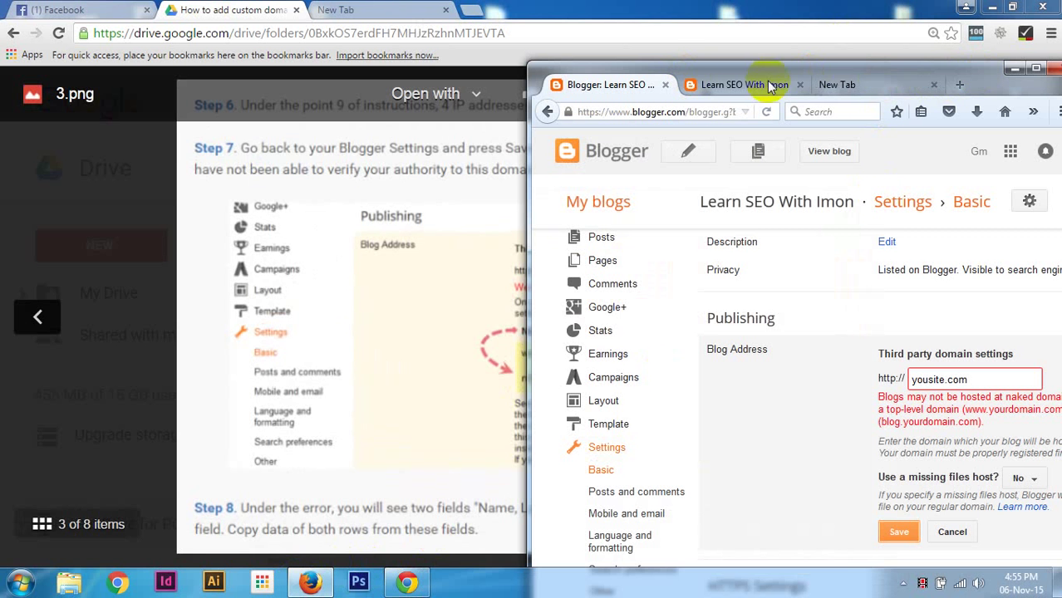
{"action": "left_click", "coordinate": [1022, 72]}
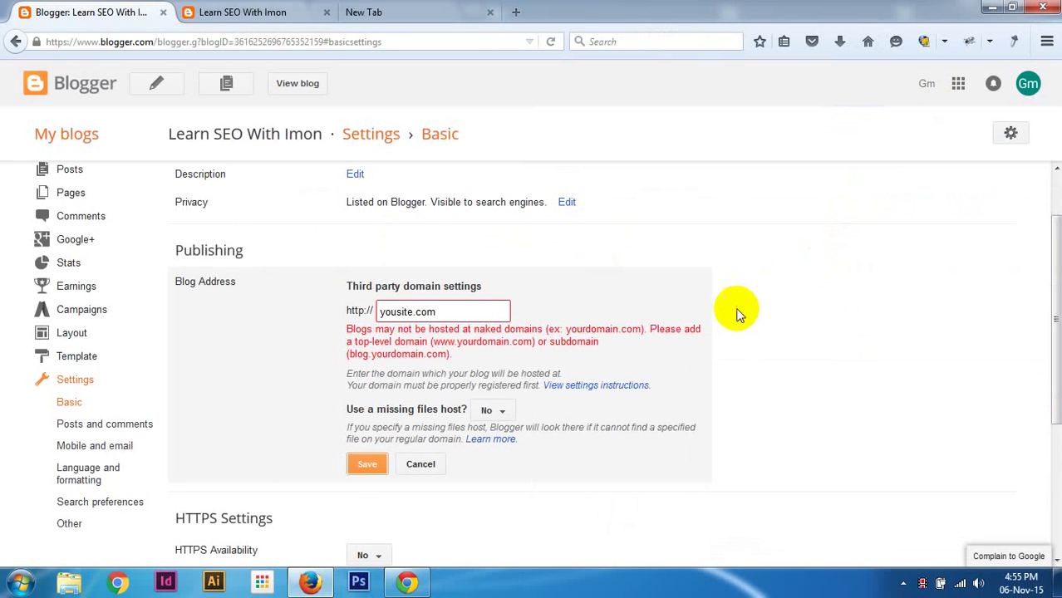
{"action": "left_click", "coordinate": [629, 385]}
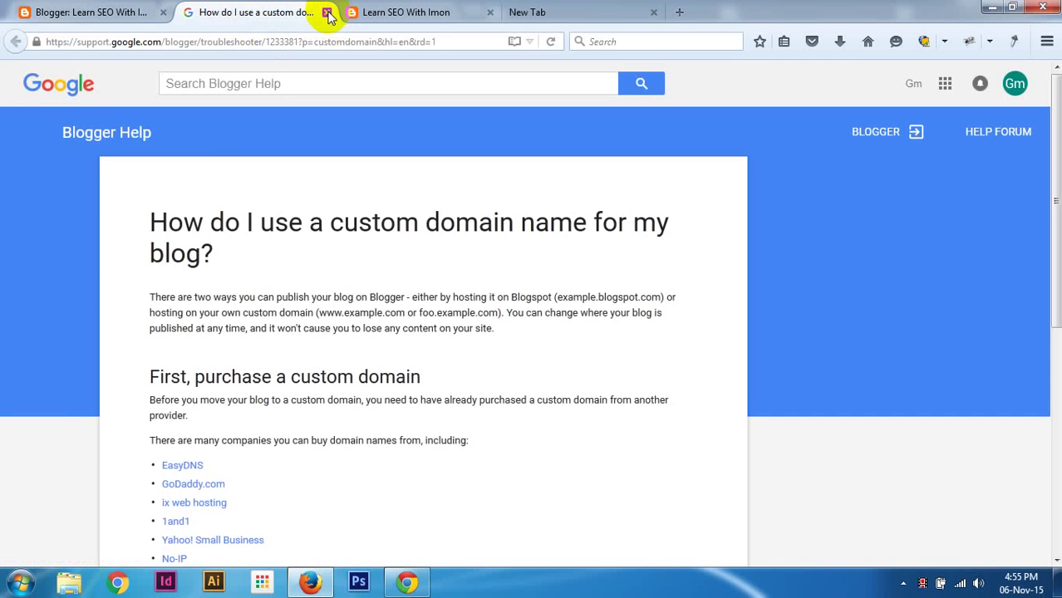
{"action": "left_click", "coordinate": [326, 12]}
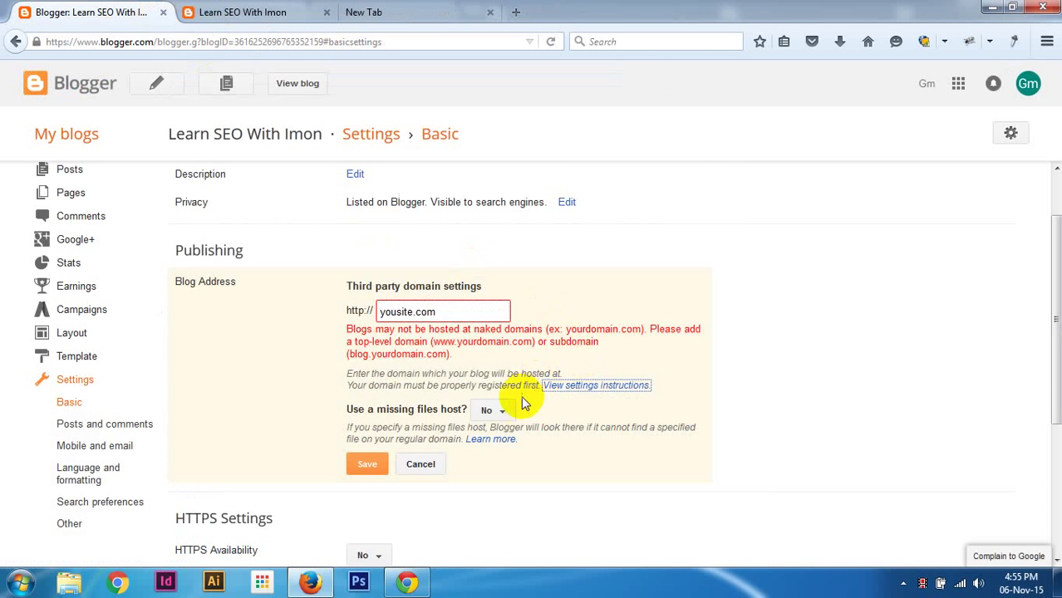
{"action": "scroll", "coordinate": [787, 424], "scroll_direction": "down", "scroll_amount": 5}
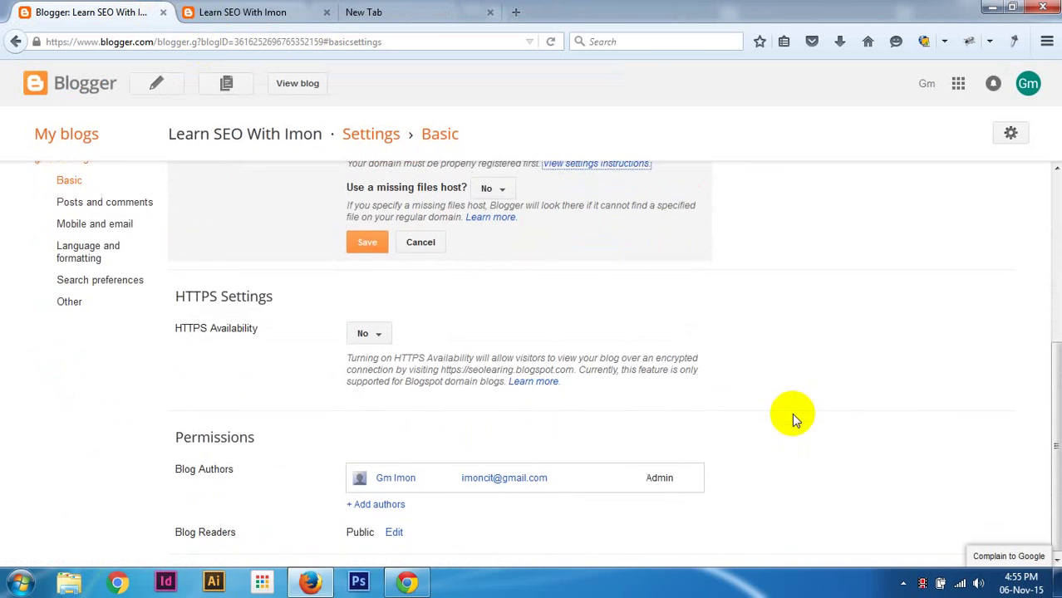
{"action": "scroll", "coordinate": [773, 399], "scroll_direction": "up", "scroll_amount": 4}
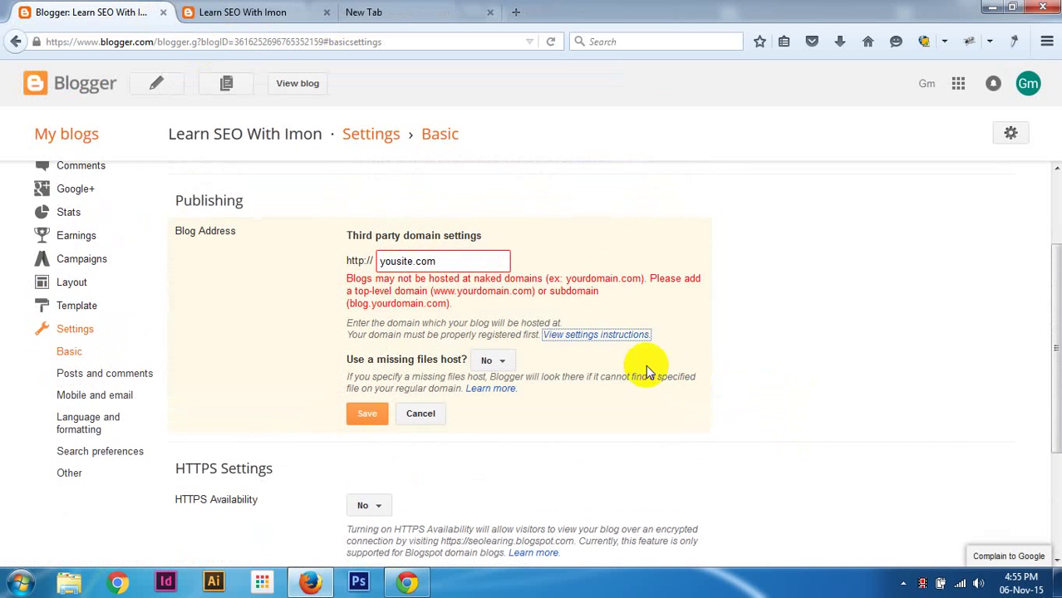
{"action": "left_click", "coordinate": [383, 263]}
{"action": "type", "text": "www"}
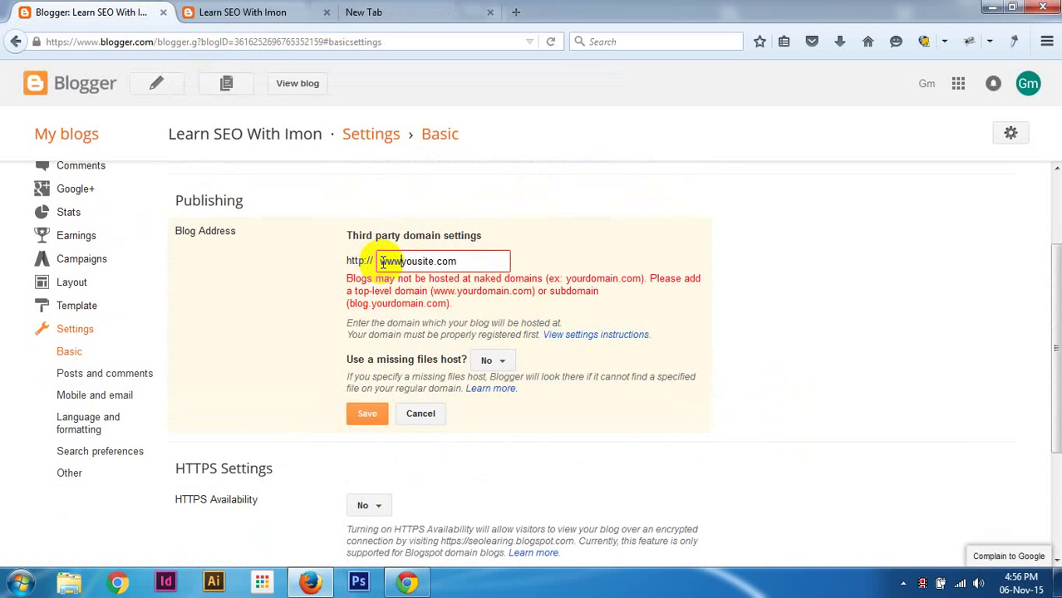
{"action": "type", "text": "."}
{"action": "left_click", "coordinate": [371, 416]}
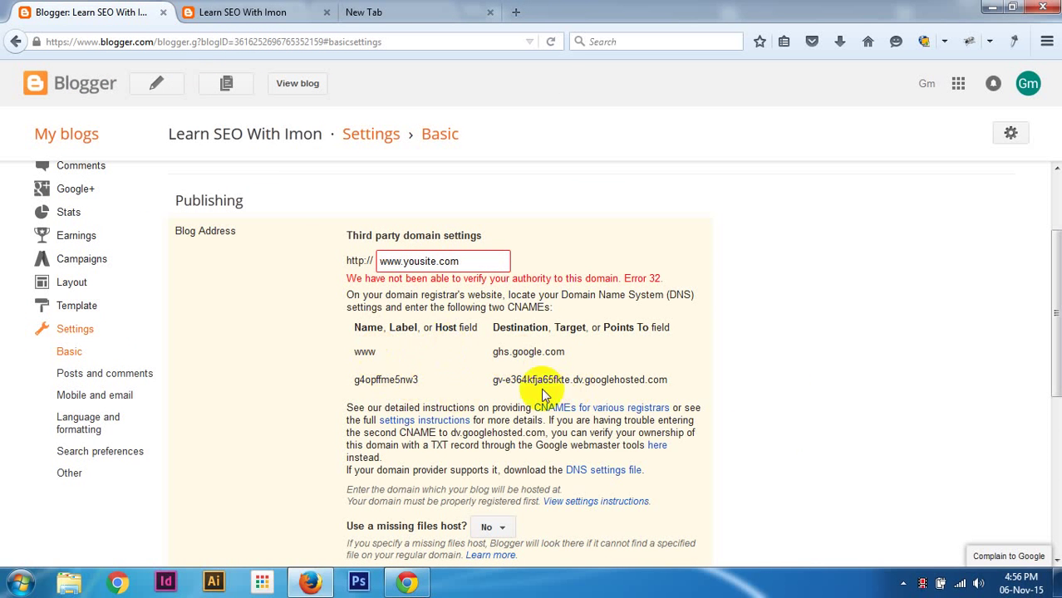
Return to the custom domain guide in Chrome and examine Steps 9 to 15 in 4.png, 5.PNG and 6.PNG.
{"action": "left_click", "coordinate": [418, 586]}
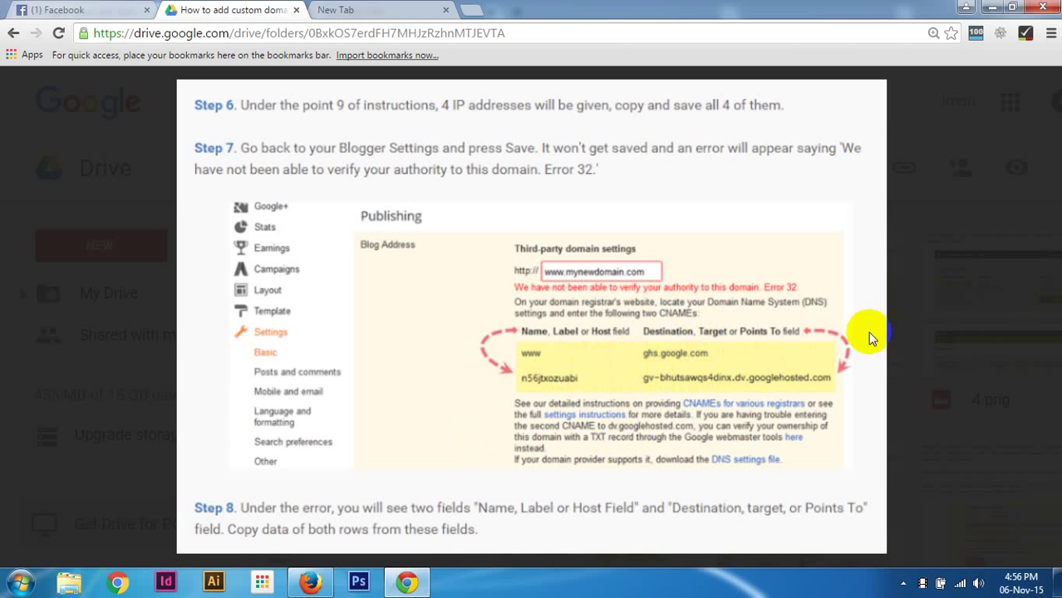
{"action": "left_click", "coordinate": [1026, 318]}
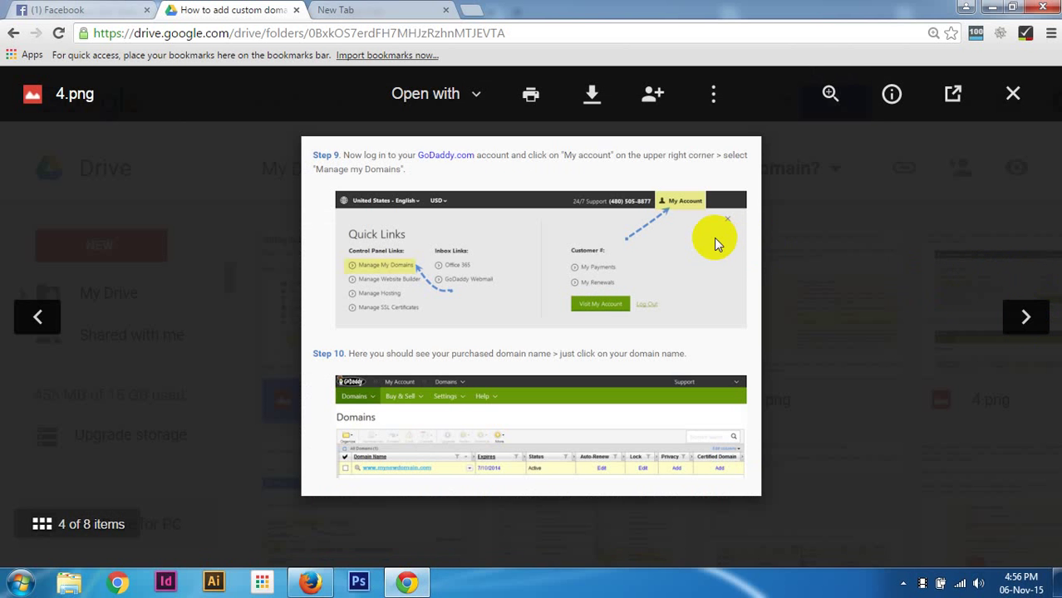
{"action": "left_click", "coordinate": [830, 96]}
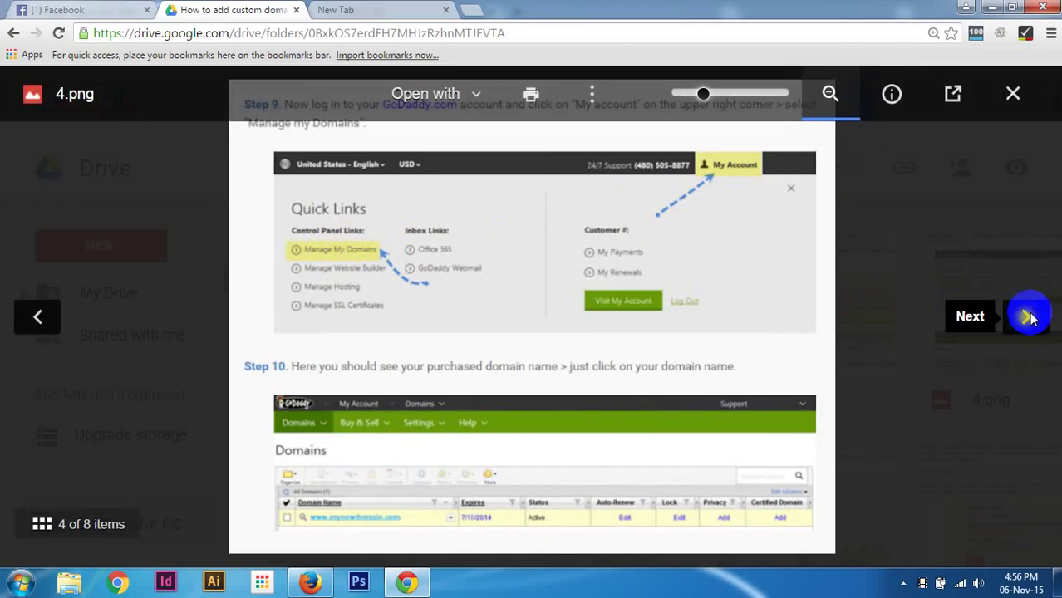
{"action": "left_click", "coordinate": [1028, 317]}
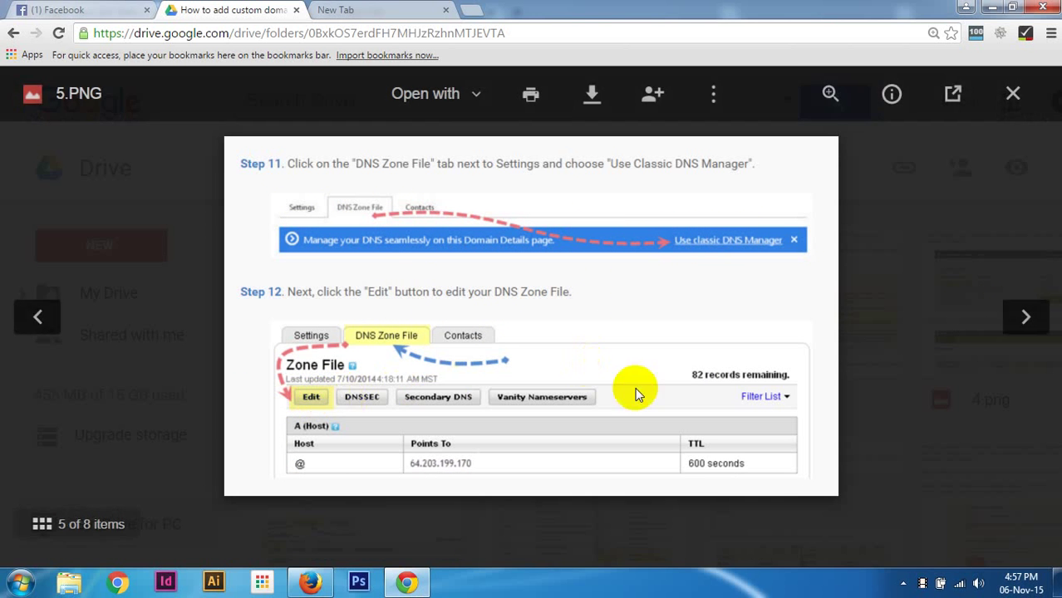
{"action": "left_click", "coordinate": [1028, 318]}
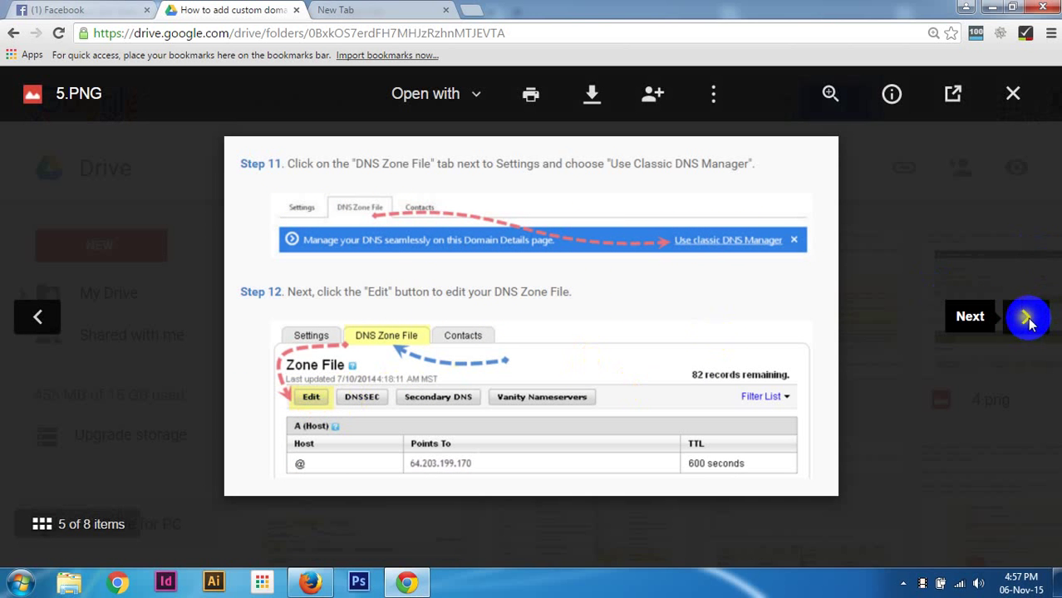
{"action": "left_click", "coordinate": [1027, 318]}
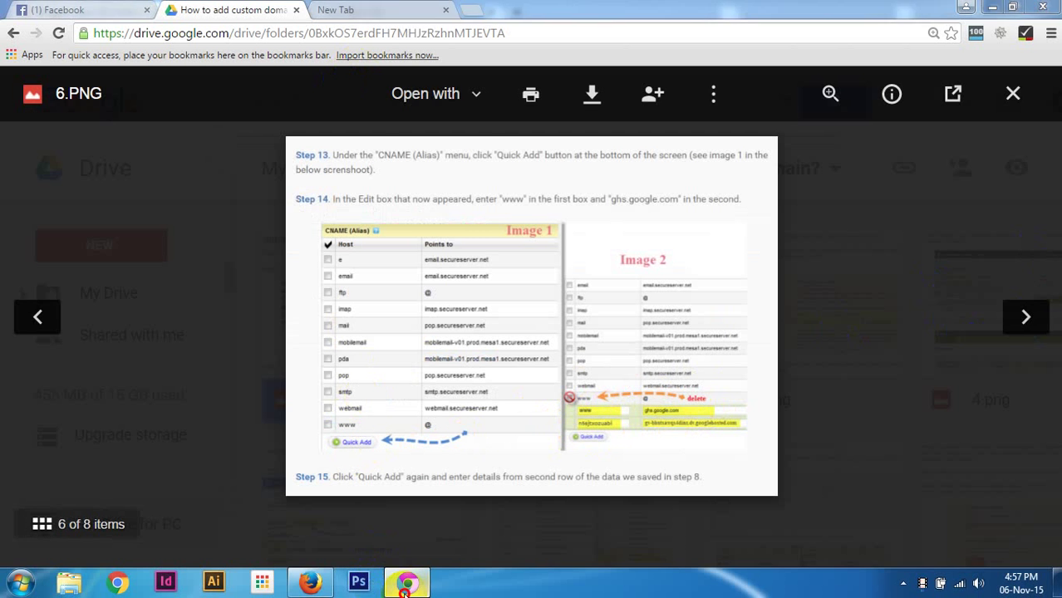
Look up the CNAME records in Blogger's domain settings, bring up the blog page, and return to 6.PNG of the guide.
{"action": "left_click", "coordinate": [310, 582]}
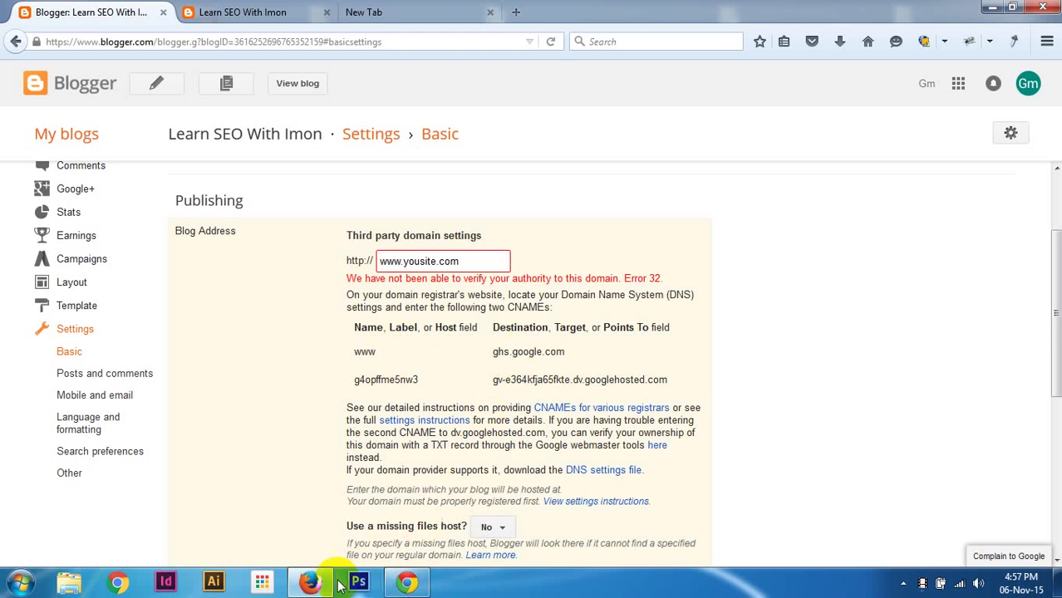
{"action": "left_click", "coordinate": [310, 582]}
{"action": "left_click", "coordinate": [310, 581]}
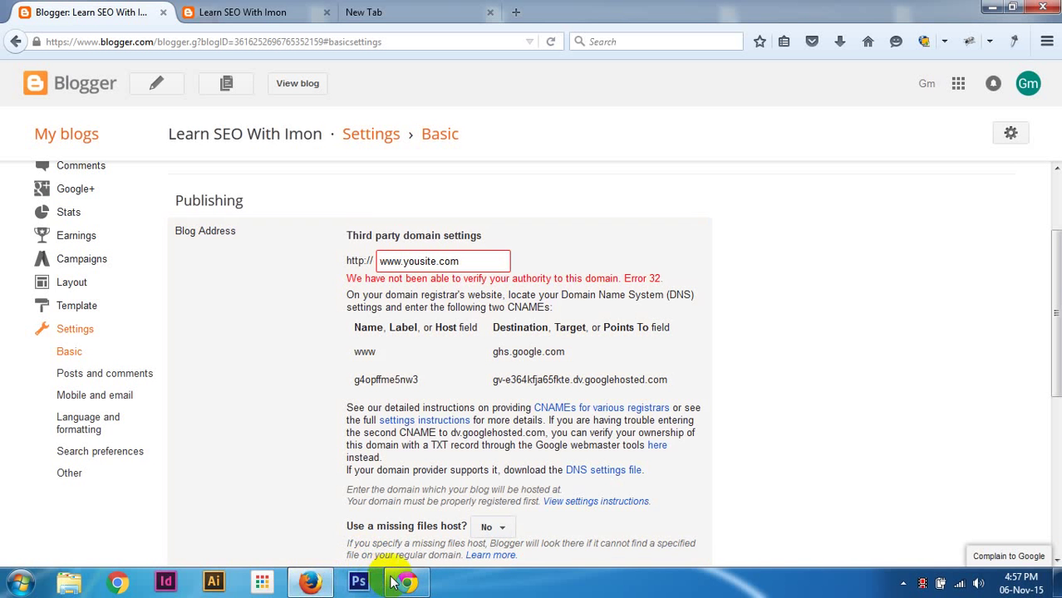
{"action": "left_click", "coordinate": [241, 12]}
{"action": "left_click", "coordinate": [406, 582]}
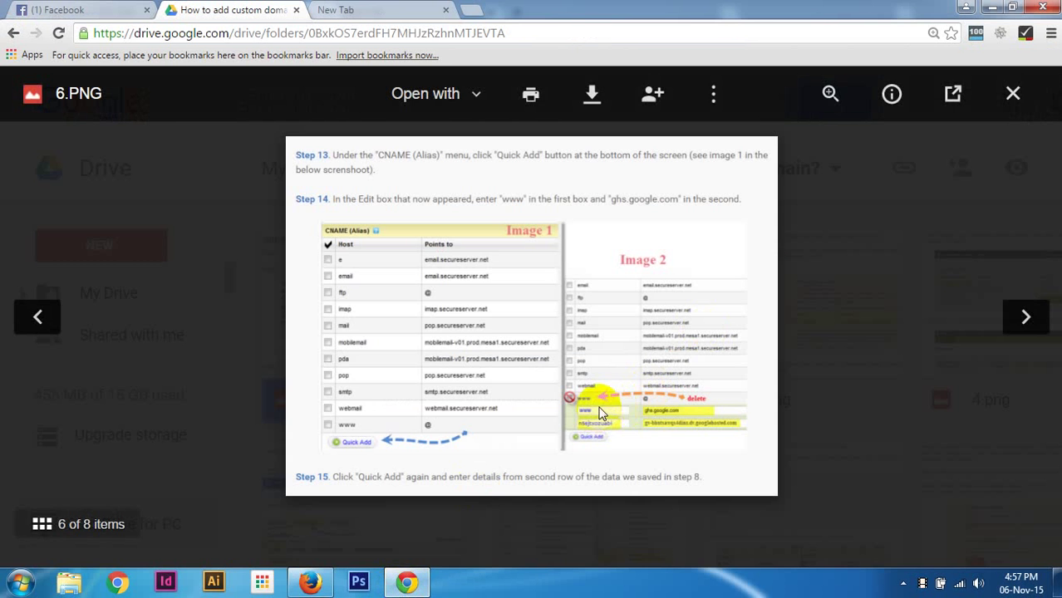
Enlarge 6.PNG to examine the CNAME entries, and open 7.PNG enlarged to read the A (Host) steps.
{"action": "left_click", "coordinate": [830, 93]}
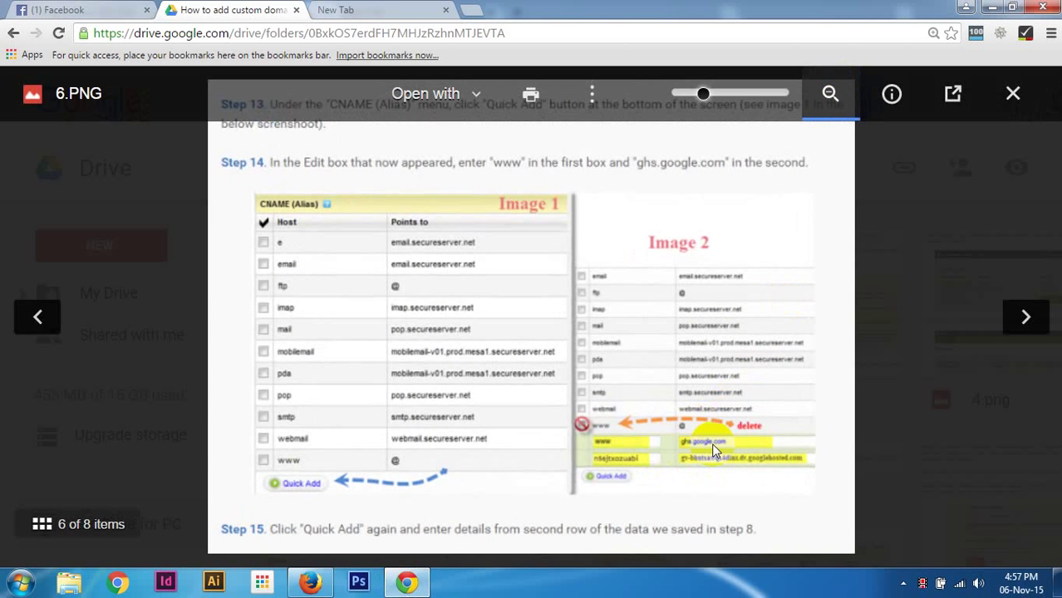
{"action": "left_click", "coordinate": [1027, 317]}
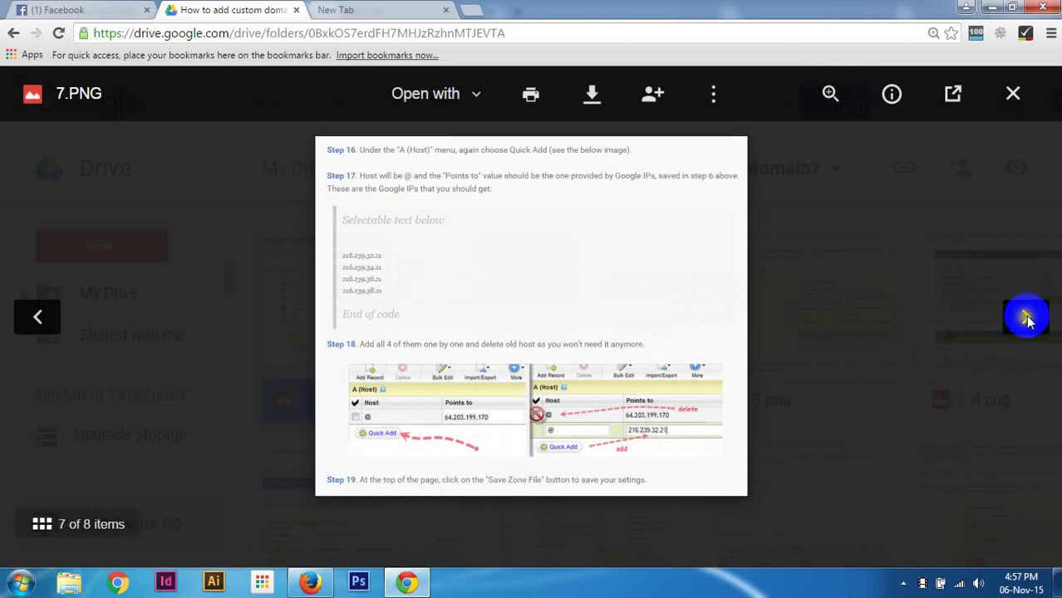
{"action": "left_click", "coordinate": [831, 93]}
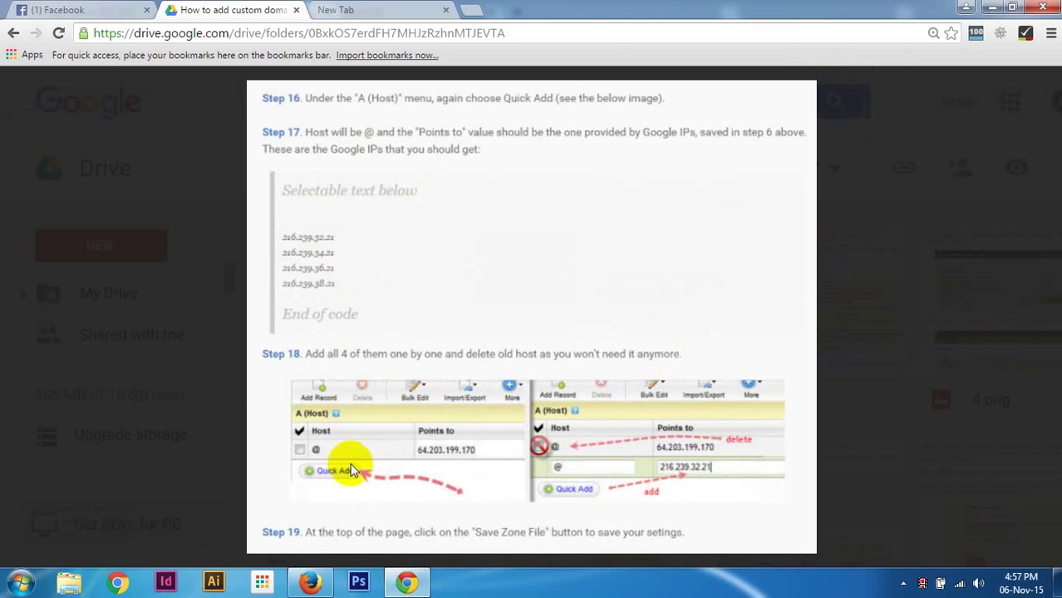
Return to Blogger's domain settings, open the custom domain settings instructions, and find the question about where to host the blog.
{"action": "left_click", "coordinate": [407, 584]}
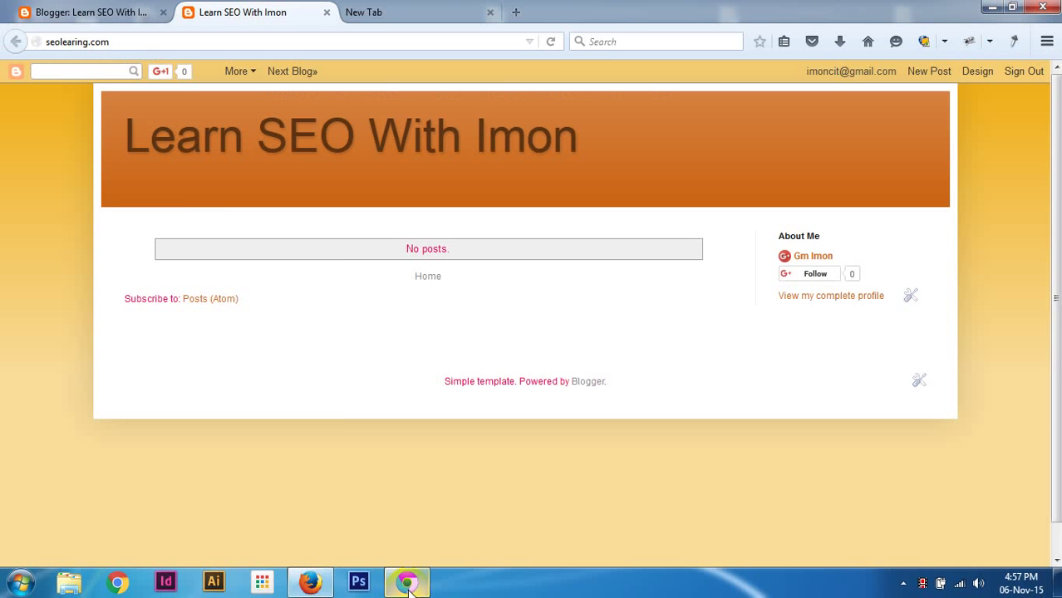
{"action": "left_click", "coordinate": [87, 11]}
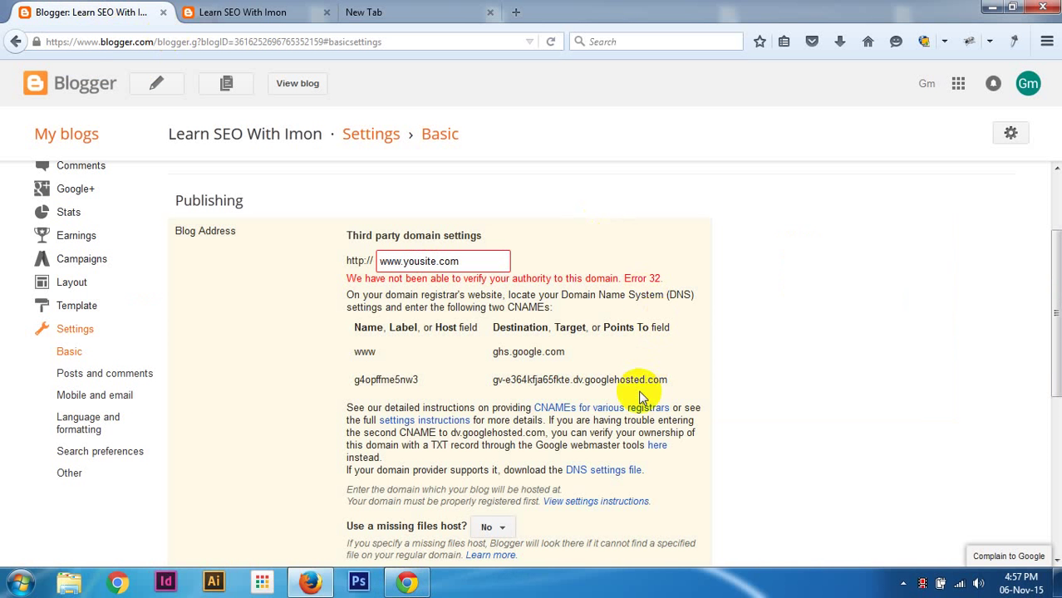
{"action": "scroll", "coordinate": [742, 397], "scroll_direction": "down", "scroll_amount": 1}
{"action": "left_click", "coordinate": [645, 466]}
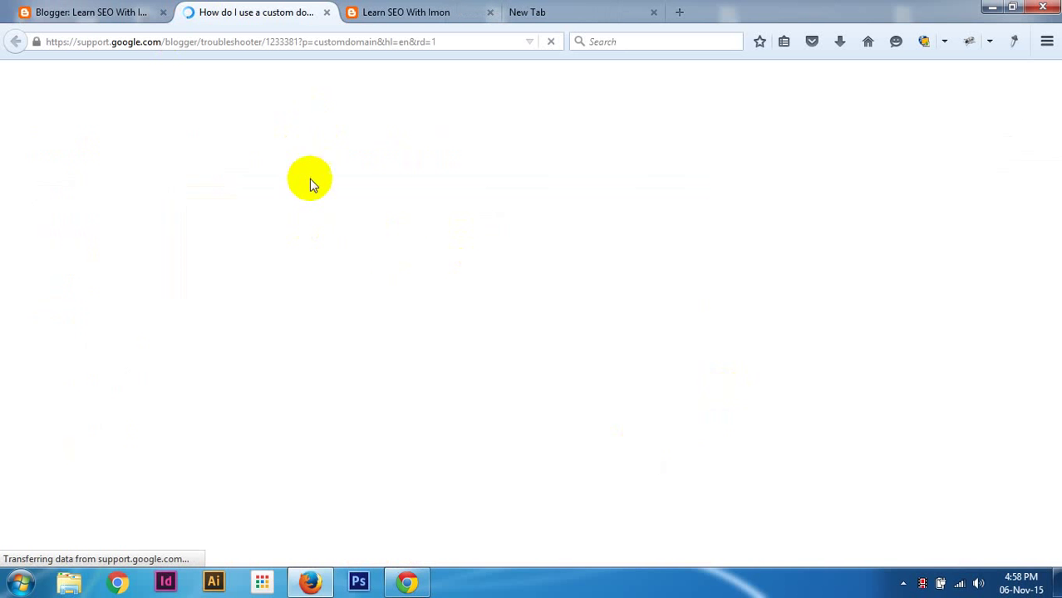
{"action": "scroll", "coordinate": [344, 224], "scroll_direction": "down", "scroll_amount": 10}
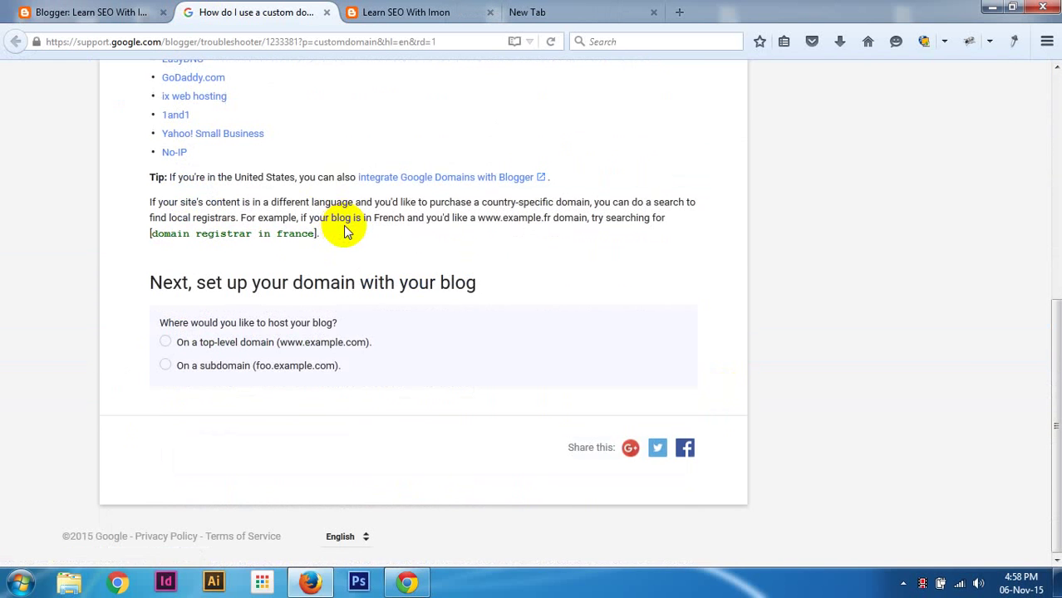
Choose hosting on a top-level domain in the help page and highlight the four Google IP addresses for the A-records.
{"action": "left_click", "coordinate": [166, 343]}
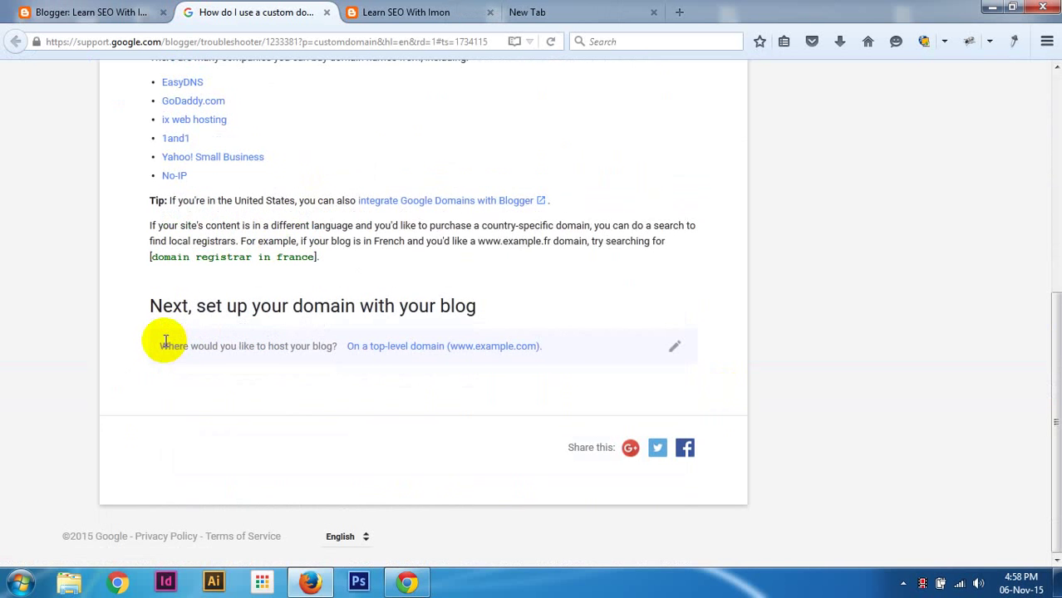
{"action": "scroll", "coordinate": [413, 297], "scroll_direction": "up", "scroll_amount": 2}
{"action": "scroll", "coordinate": [413, 298], "scroll_direction": "down", "scroll_amount": 6}
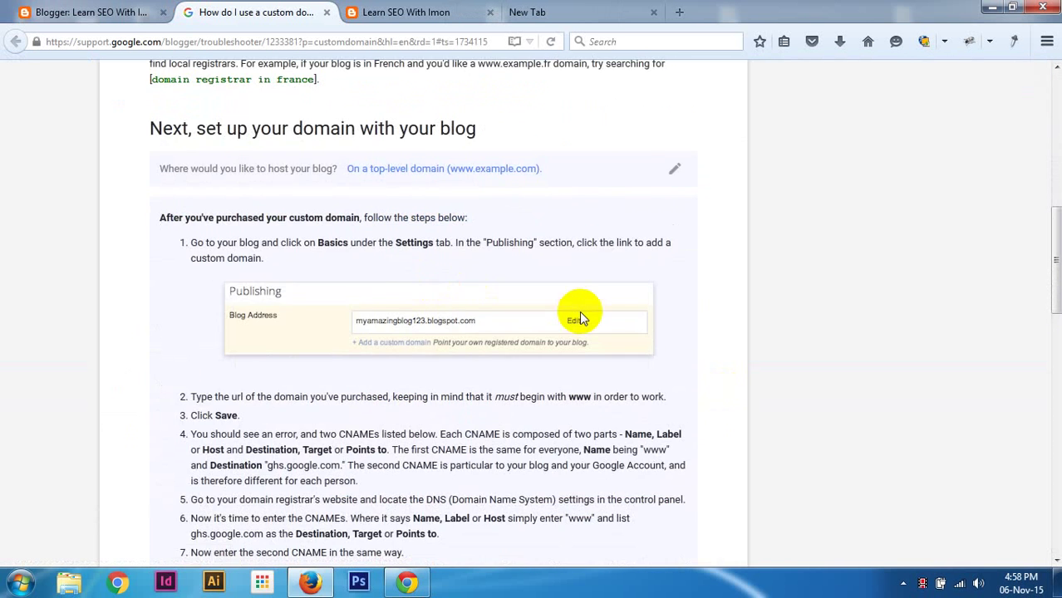
{"action": "scroll", "coordinate": [576, 311], "scroll_direction": "down", "scroll_amount": 11}
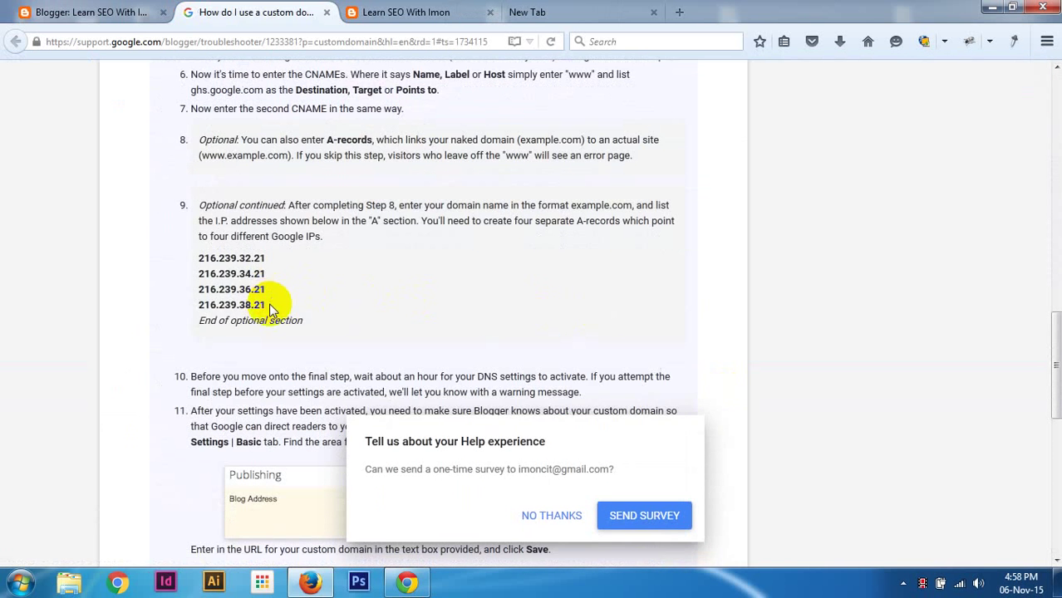
{"action": "left_click_drag", "start_coordinate": [266, 305], "coordinate": [194, 263]}
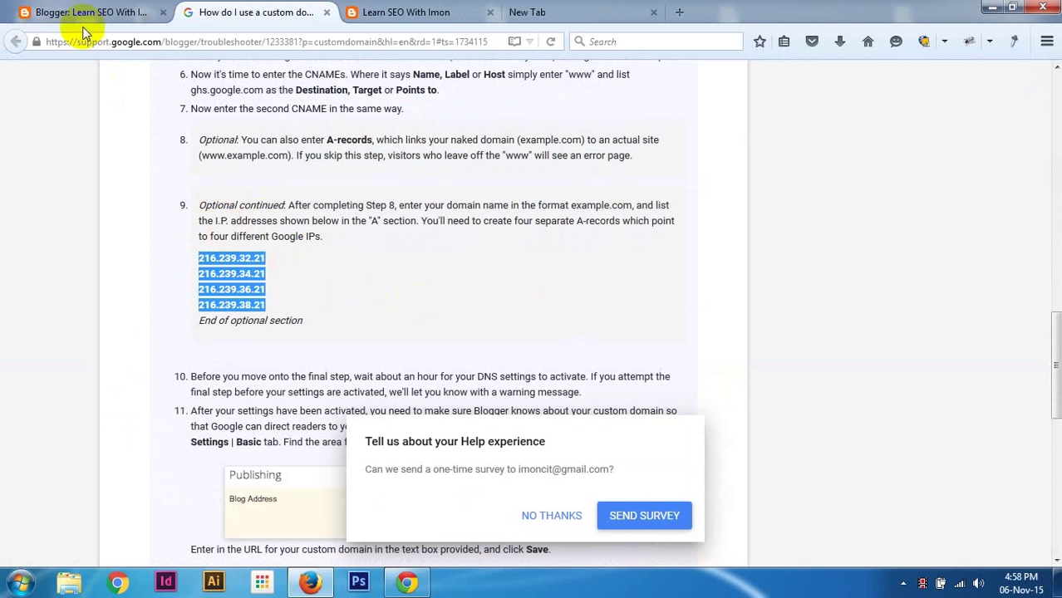
Switch to the custom domain guide in Chrome, examine Steps 20 to 23 in 8.PNG, and close the image preview.
{"action": "left_click", "coordinate": [310, 587]}
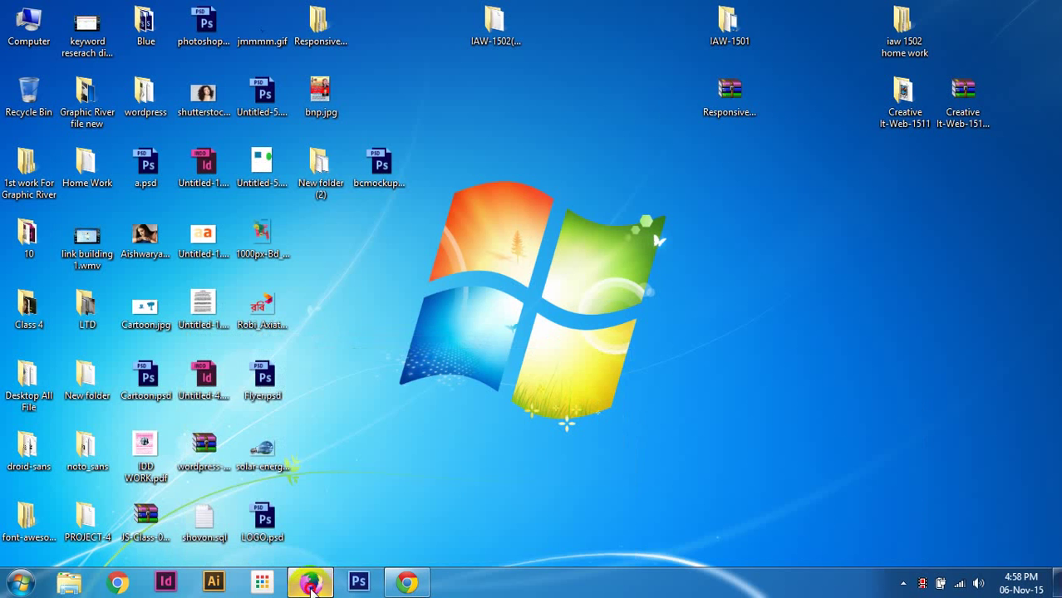
{"action": "left_click", "coordinate": [309, 586]}
{"action": "left_click", "coordinate": [397, 591]}
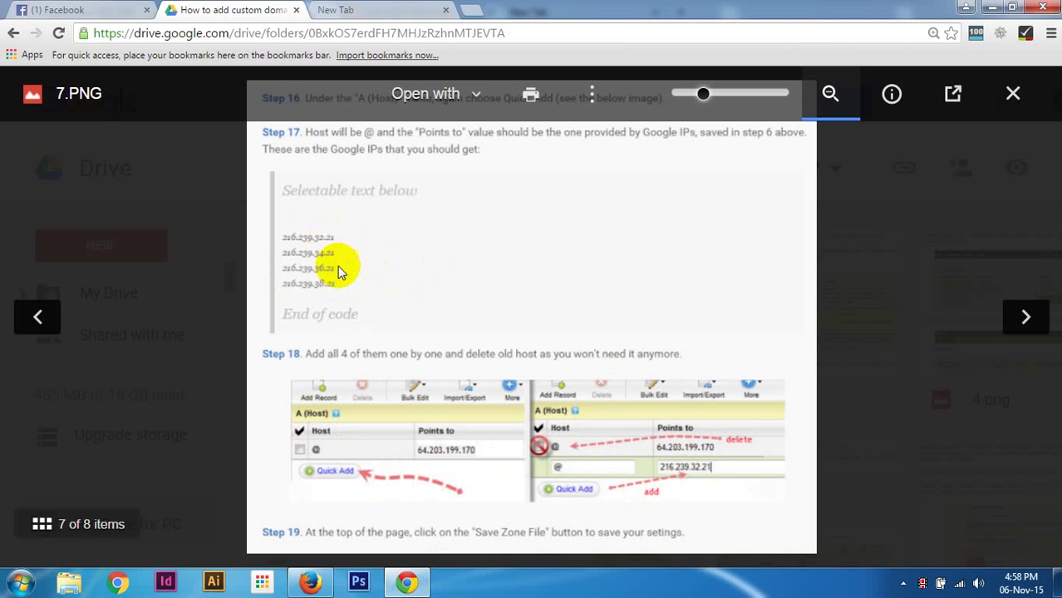
{"action": "left_click", "coordinate": [1022, 317]}
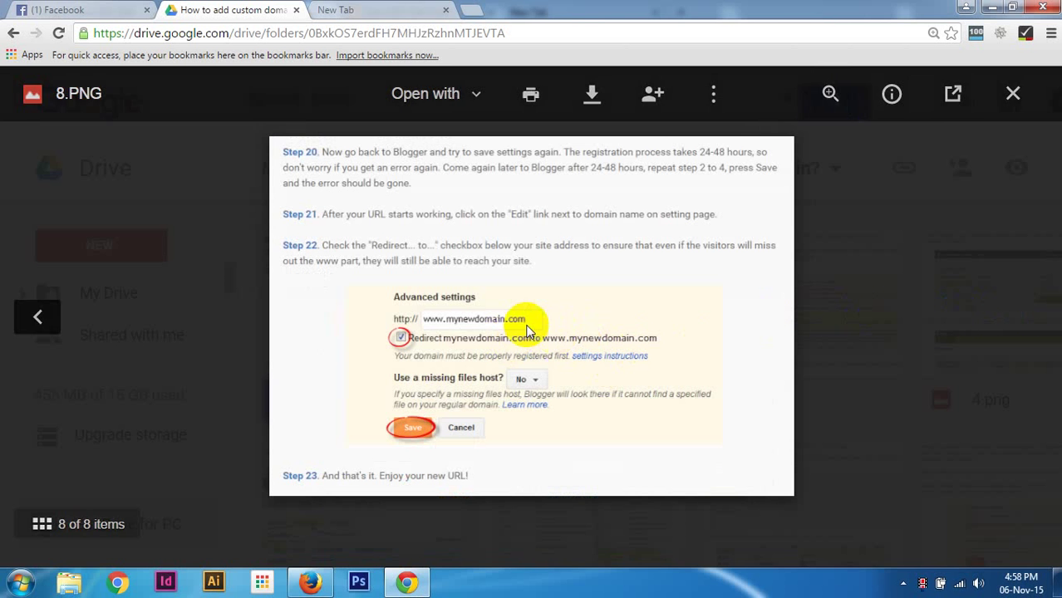
{"action": "left_click", "coordinate": [414, 434]}
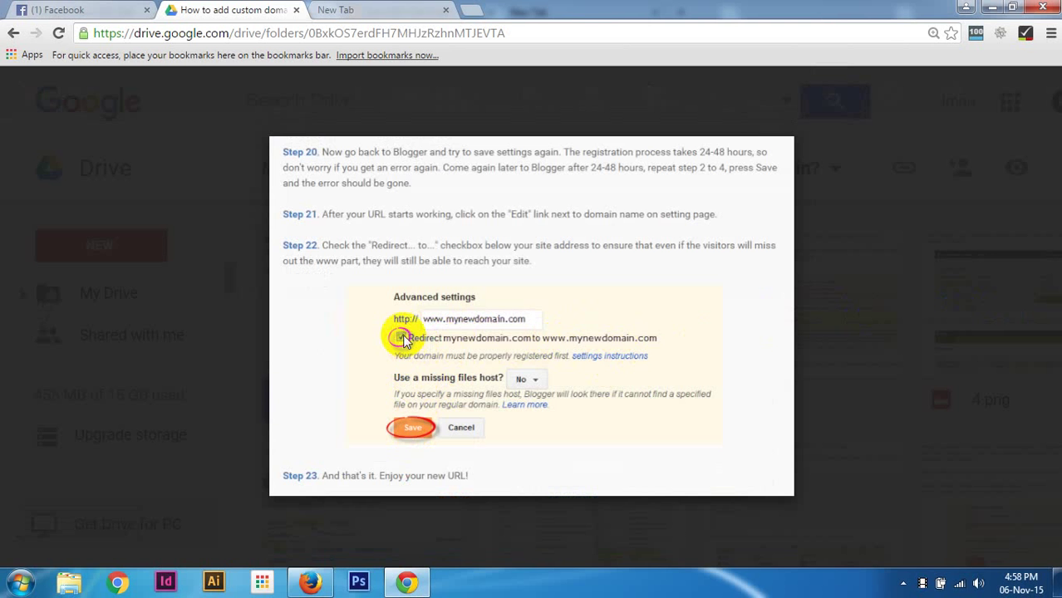
{"action": "left_click", "coordinate": [413, 426]}
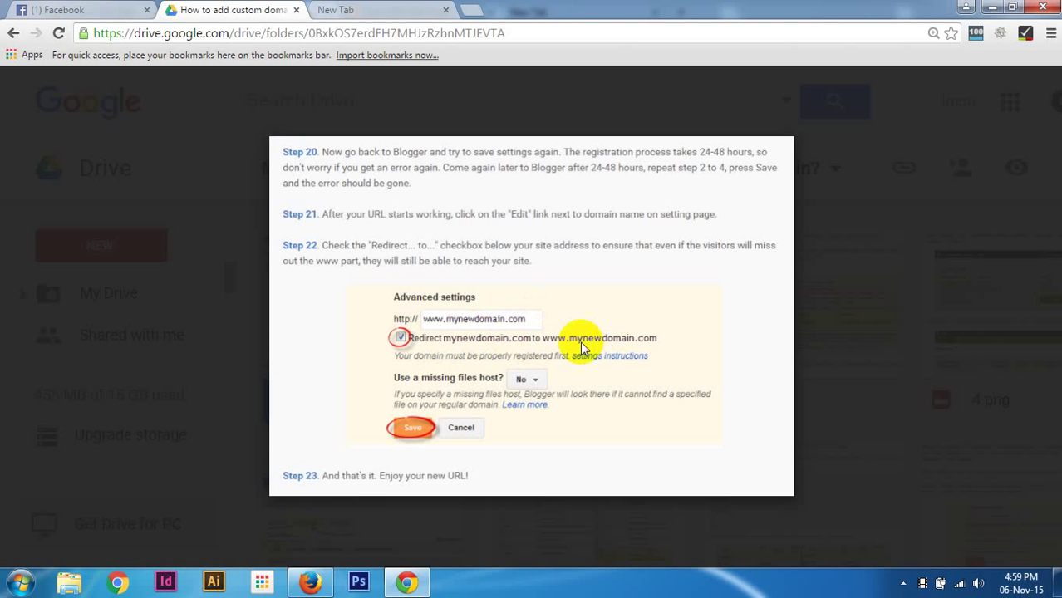
{"action": "left_click", "coordinate": [970, 241]}
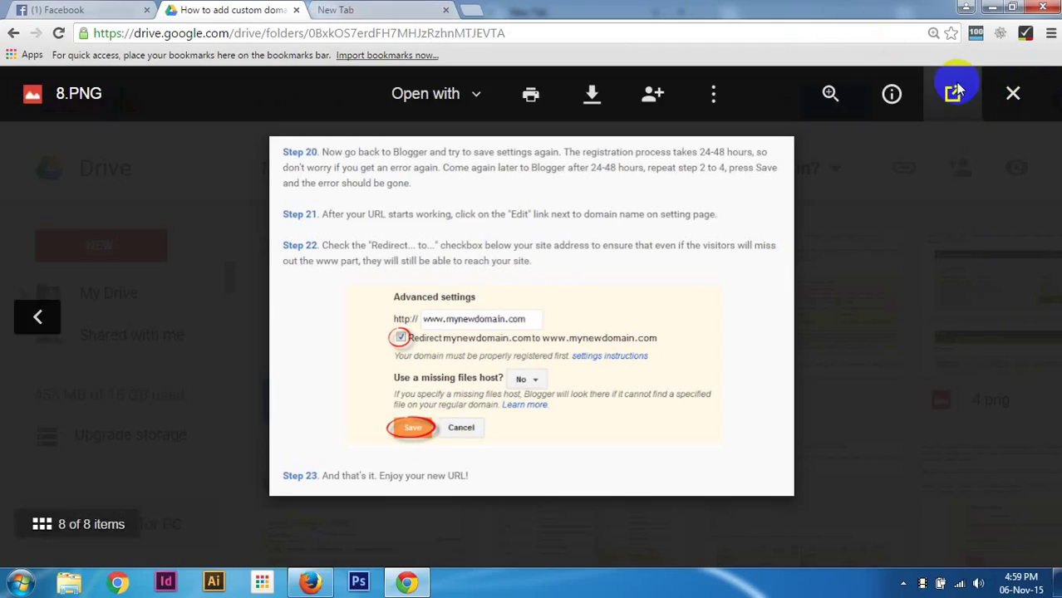
{"action": "left_click", "coordinate": [1019, 106]}
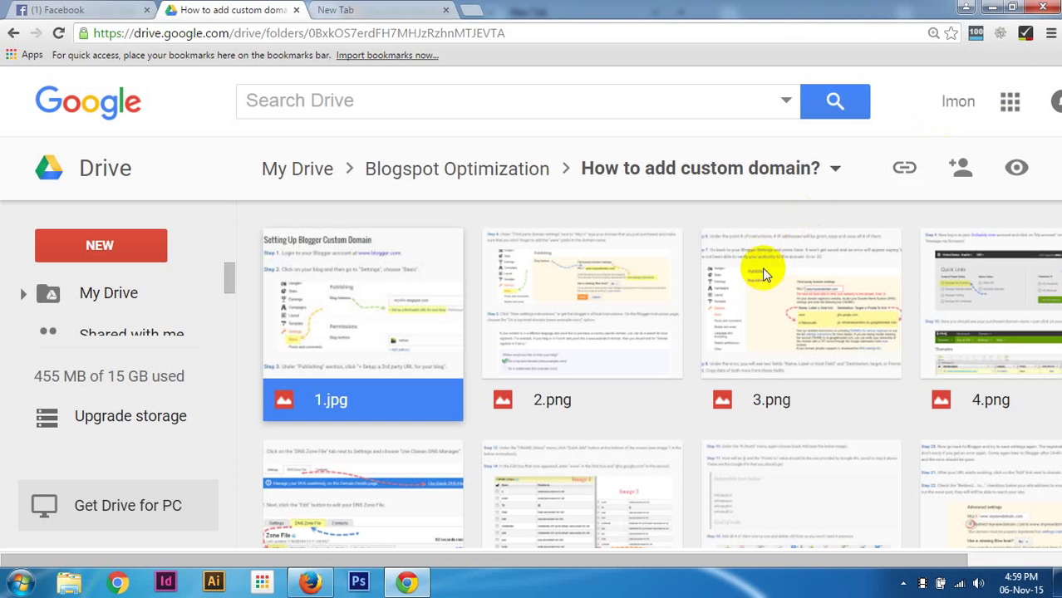
{"action": "left_click", "coordinate": [419, 586]}
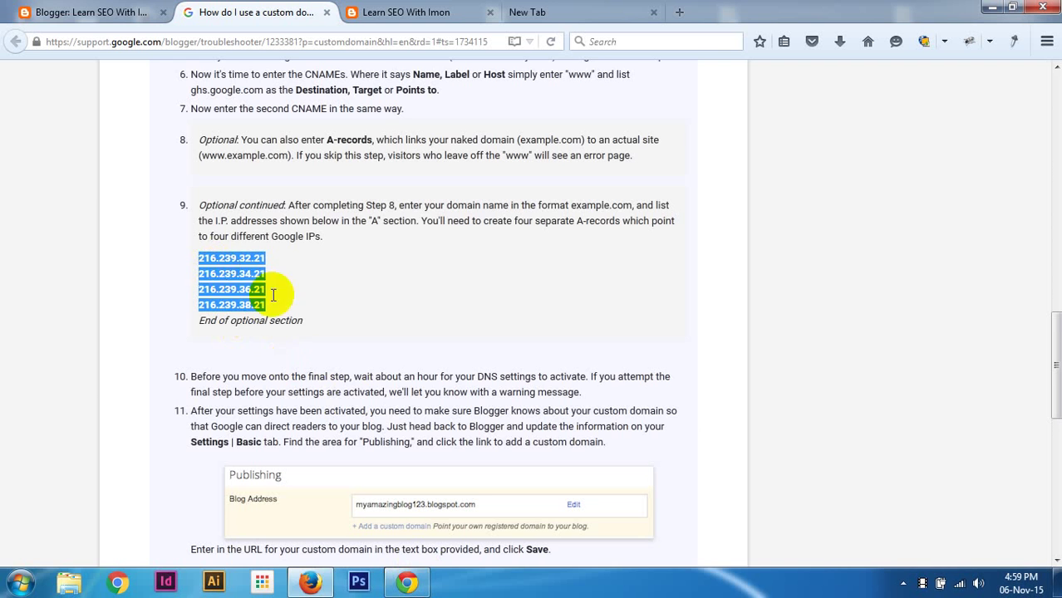
{"action": "left_click", "coordinate": [113, 10]}
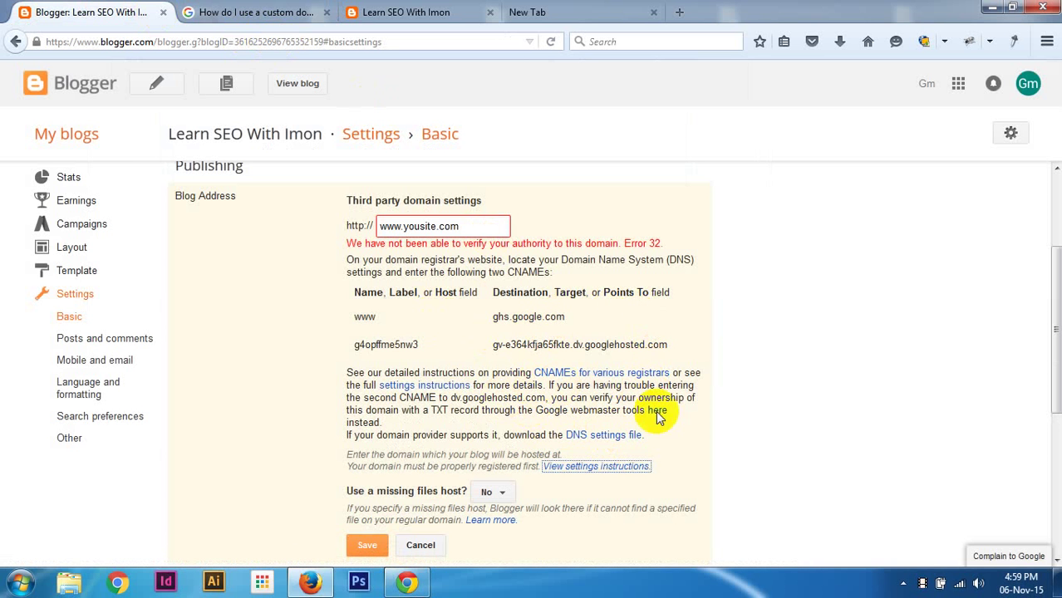
{"action": "scroll", "coordinate": [661, 419], "scroll_direction": "down", "scroll_amount": 1}
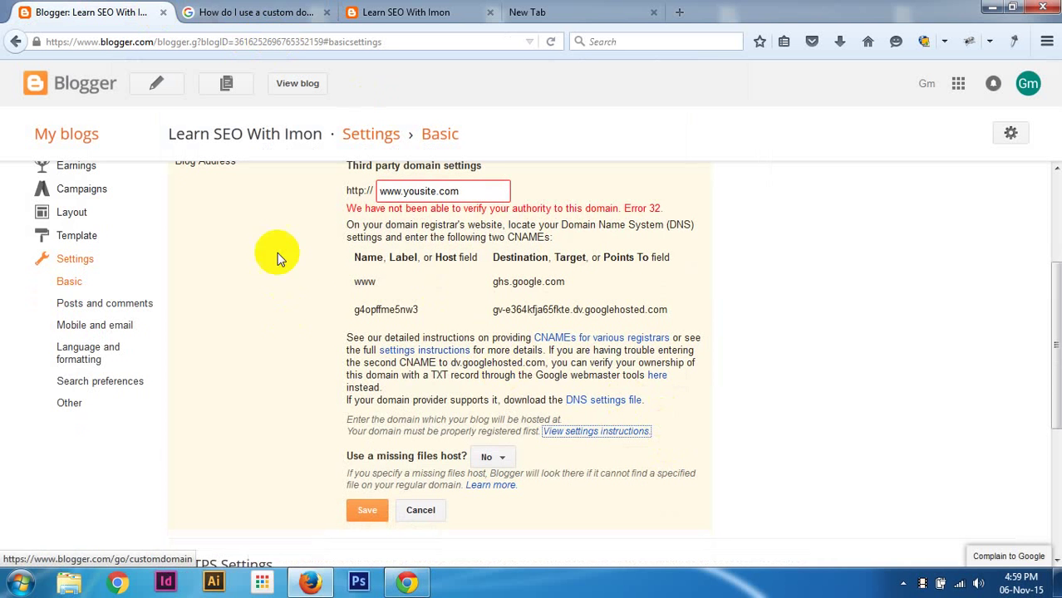
{"action": "scroll", "coordinate": [328, 256], "scroll_direction": "up", "scroll_amount": 1}
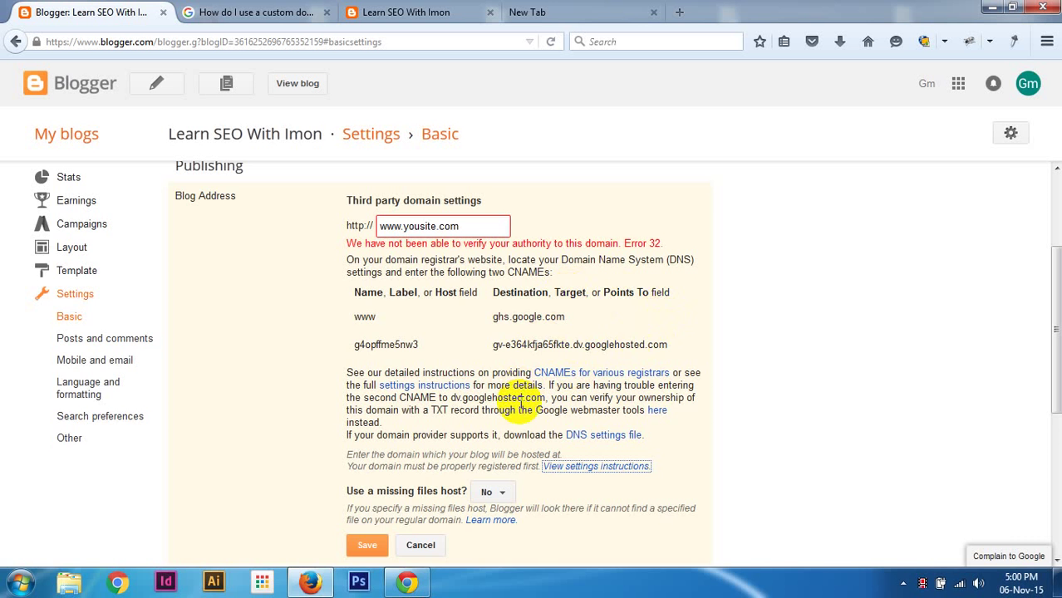
{"action": "scroll", "coordinate": [520, 390], "scroll_direction": "up", "scroll_amount": 2}
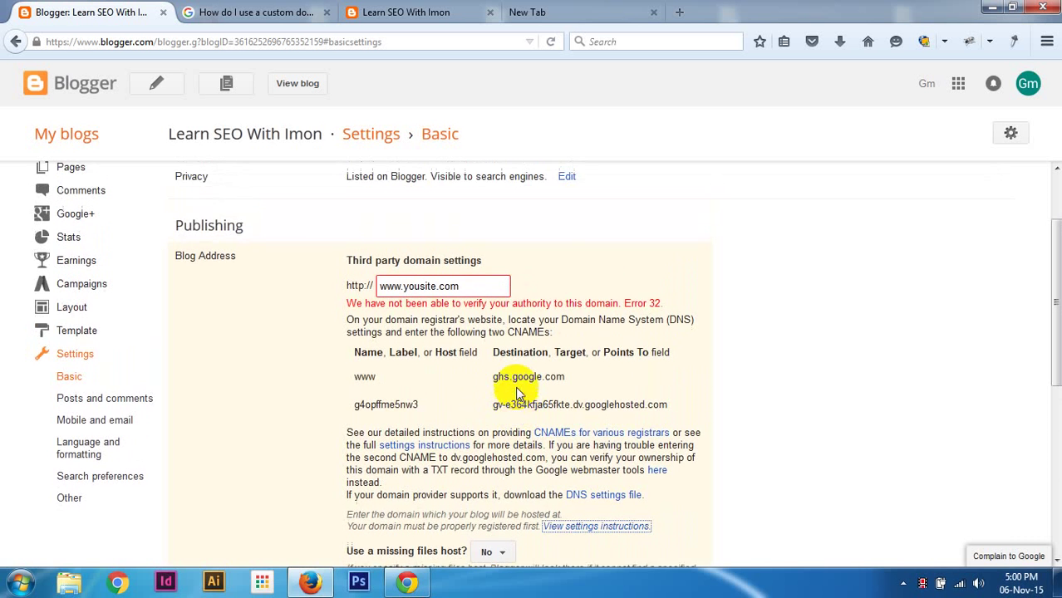
{"action": "scroll", "coordinate": [516, 391], "scroll_direction": "down", "scroll_amount": 4}
{"action": "left_click", "coordinate": [422, 476]}
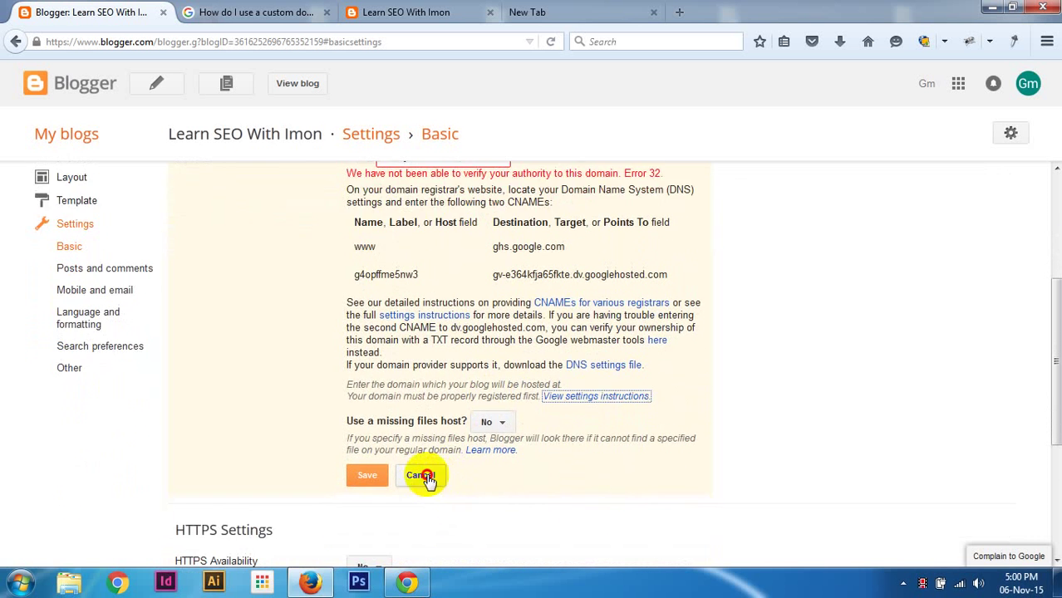
{"action": "scroll", "coordinate": [241, 246], "scroll_direction": "up", "scroll_amount": 1}
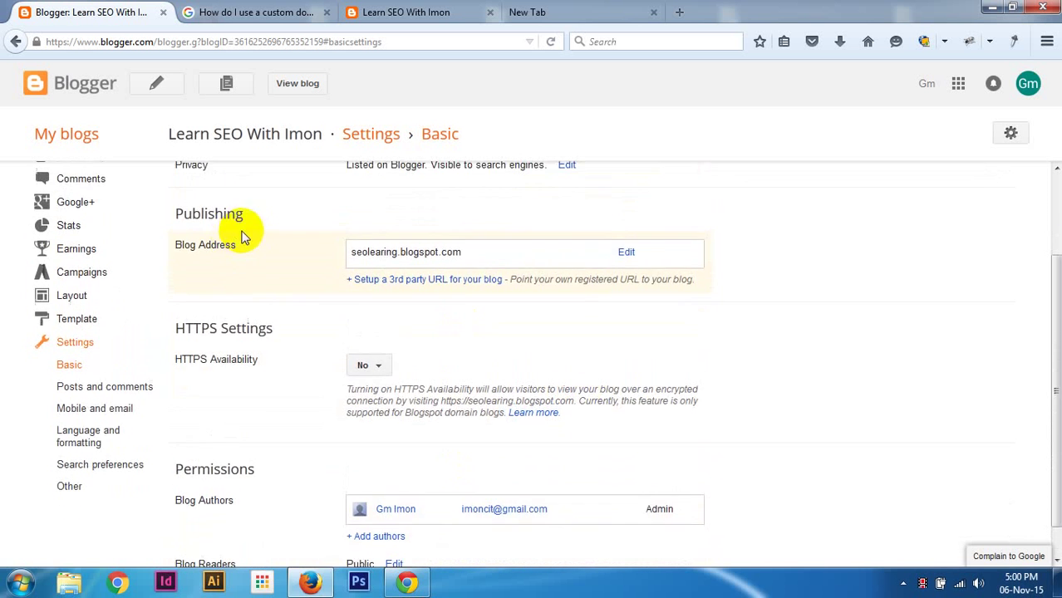
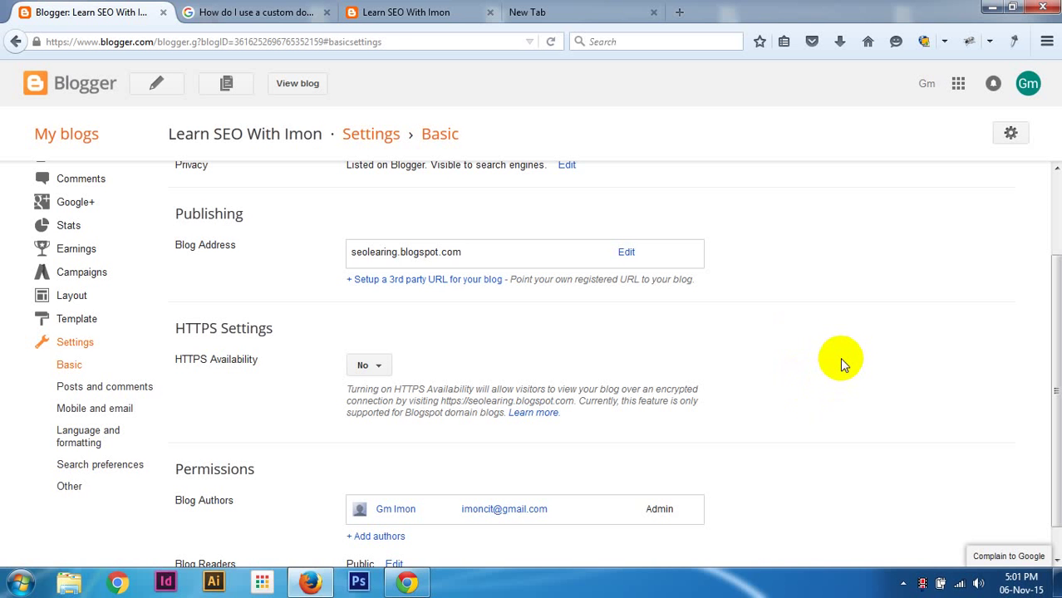
Try to load seolearing.com in the blog page's tab, close that tab, and return to Blogger's settings.
{"action": "scroll", "coordinate": [811, 354], "scroll_direction": "up", "scroll_amount": 1}
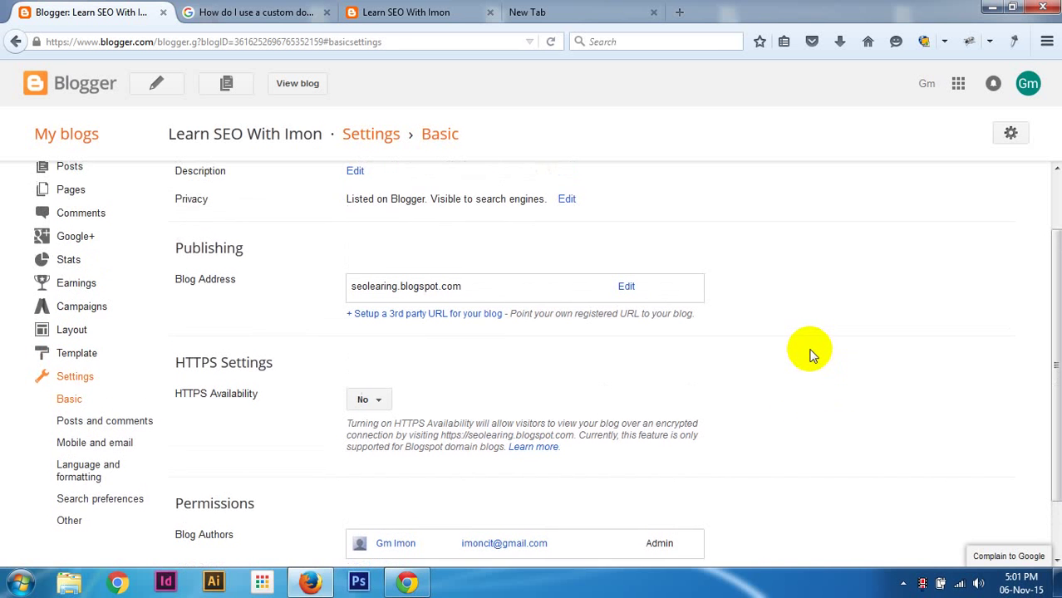
{"action": "left_click", "coordinate": [378, 13]}
{"action": "left_click", "coordinate": [189, 41]}
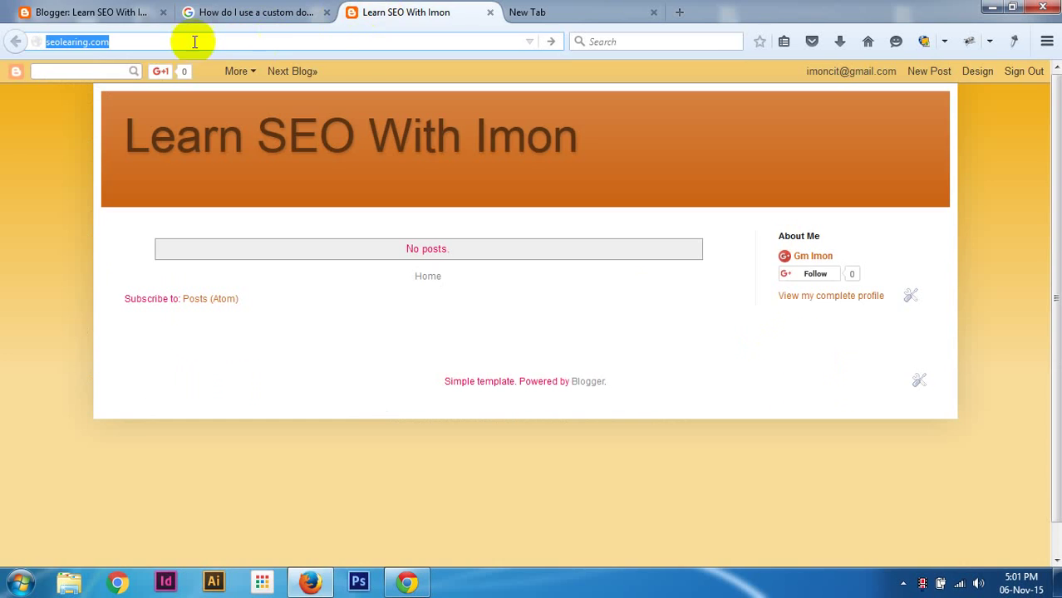
{"action": "left_click", "coordinate": [552, 46]}
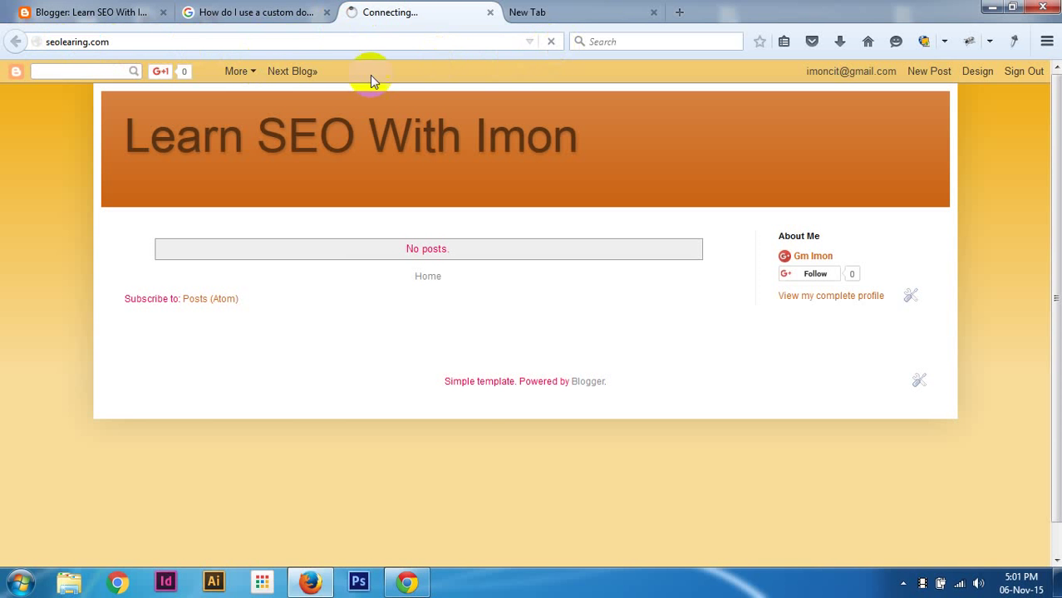
{"action": "left_click", "coordinate": [490, 11]}
{"action": "left_click", "coordinate": [133, 9]}
Open the blog from Blogger's settings and highlight its seolearing.blogspot.com address.
{"action": "scroll", "coordinate": [415, 170], "scroll_direction": "up", "scroll_amount": 2}
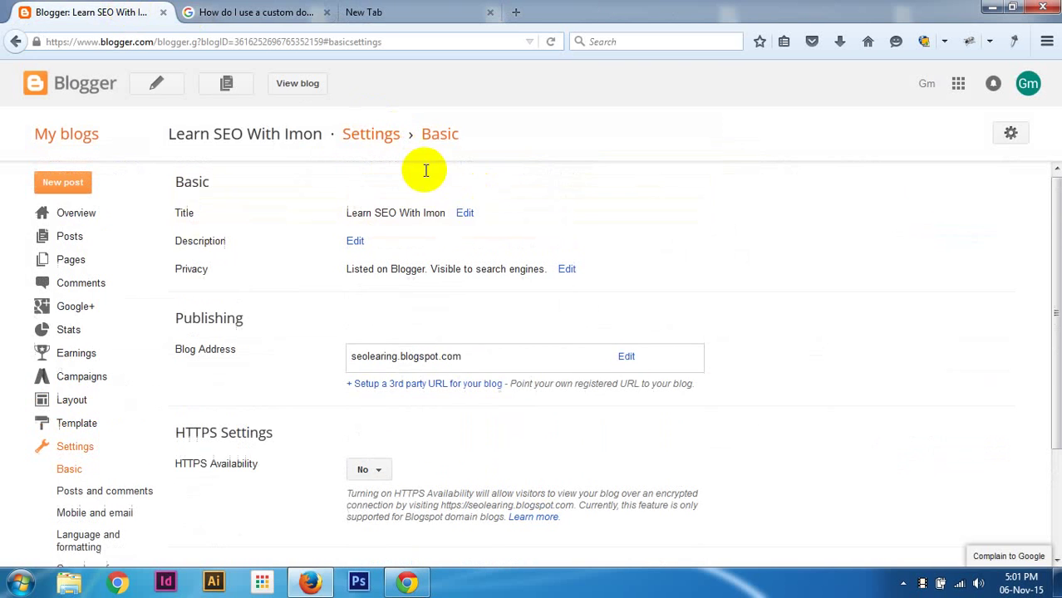
{"action": "left_click", "coordinate": [297, 84]}
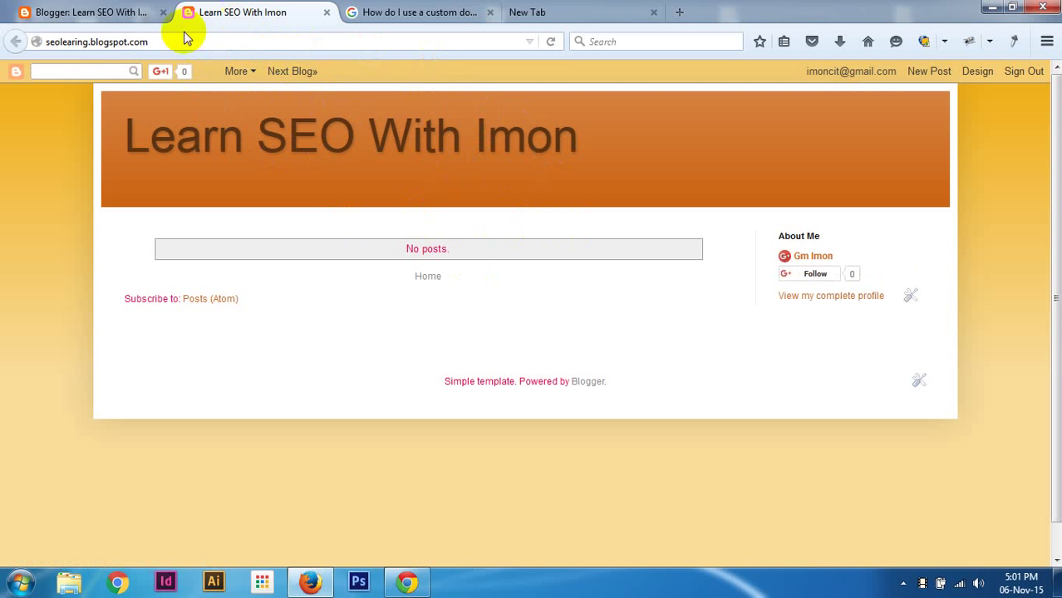
{"action": "left_click", "coordinate": [149, 41]}
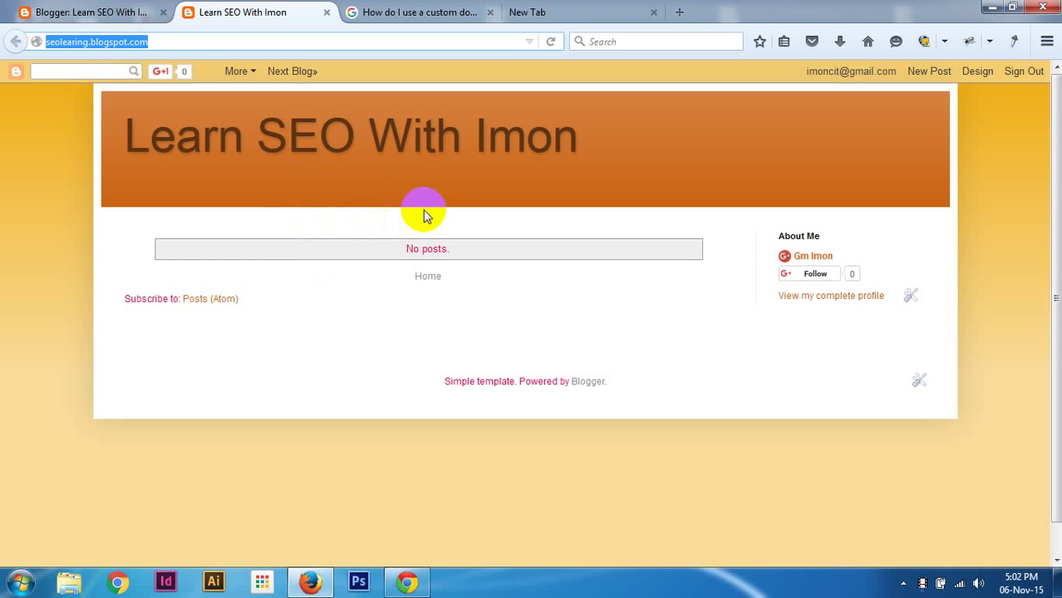
Return to the basic settings, look over the form for adding blog authors under Permissions, and cancel it.
{"action": "left_click", "coordinate": [96, 15]}
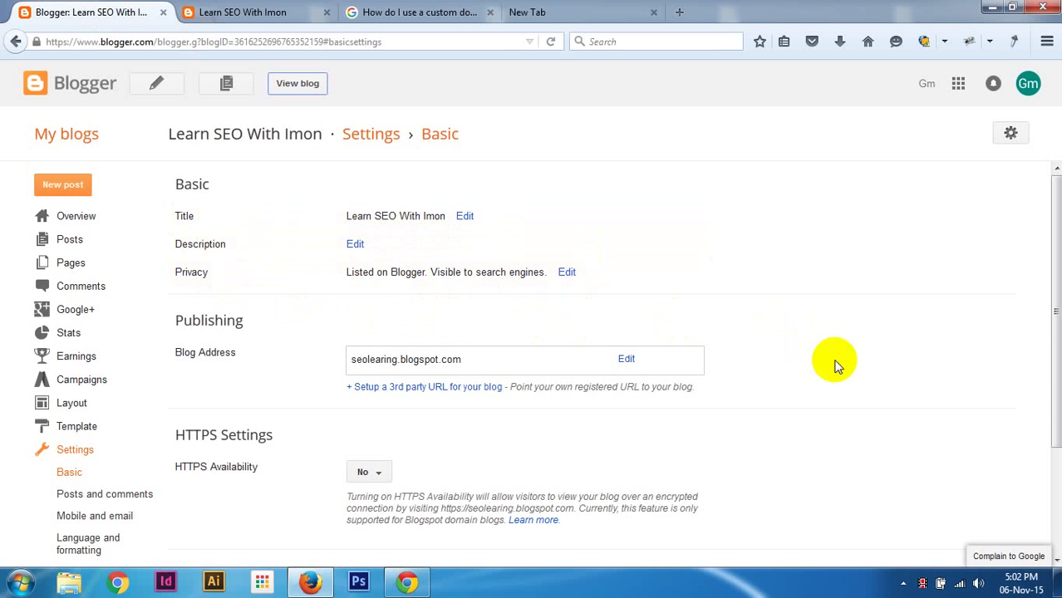
{"action": "scroll", "coordinate": [836, 365], "scroll_direction": "down", "scroll_amount": 1}
{"action": "scroll", "coordinate": [836, 366], "scroll_direction": "down", "scroll_amount": 2}
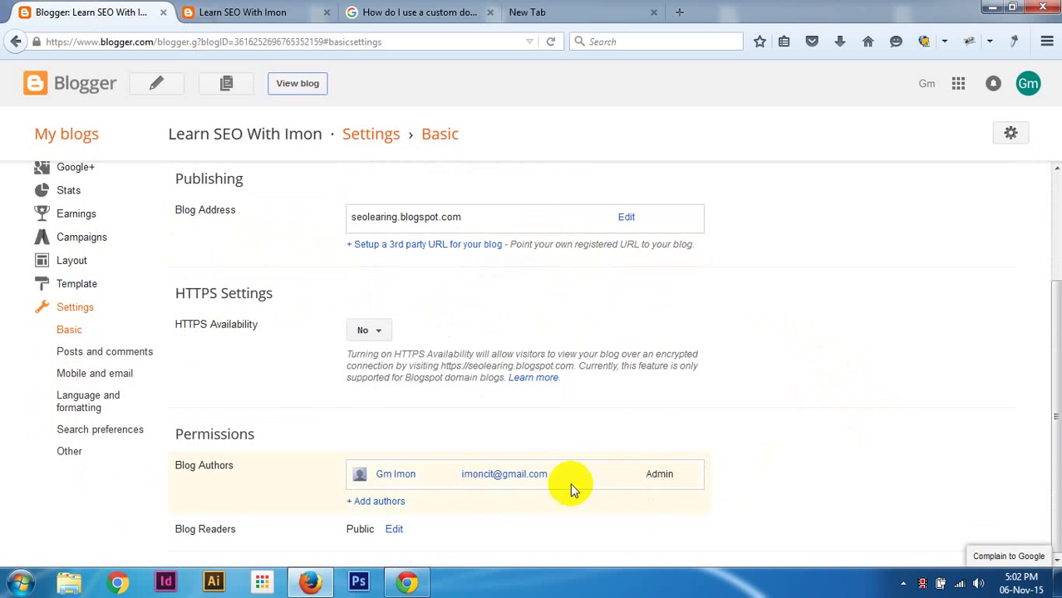
{"action": "left_click", "coordinate": [393, 503]}
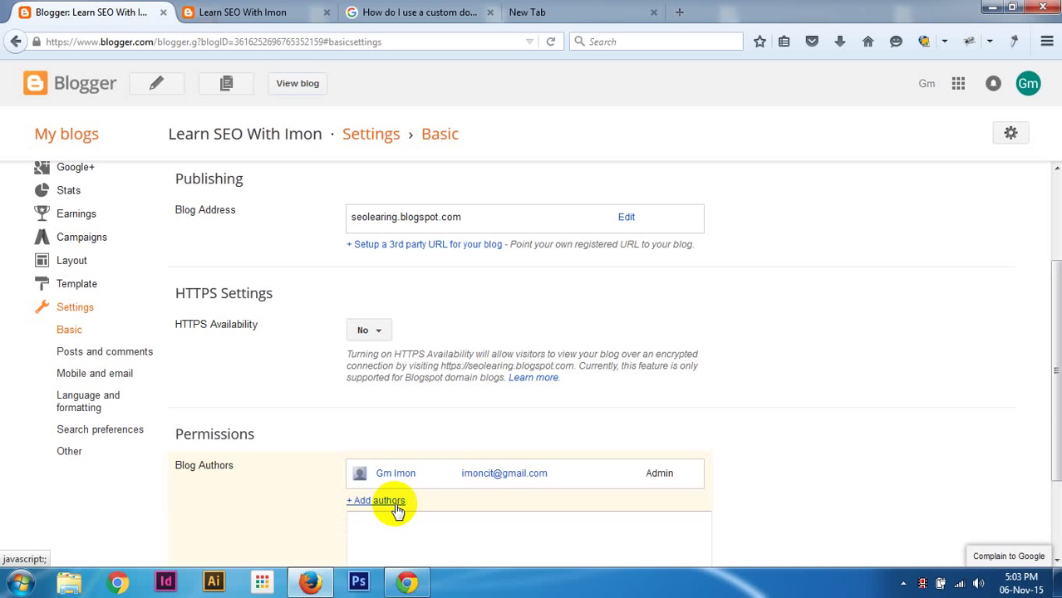
{"action": "scroll", "coordinate": [765, 457], "scroll_direction": "down", "scroll_amount": 2}
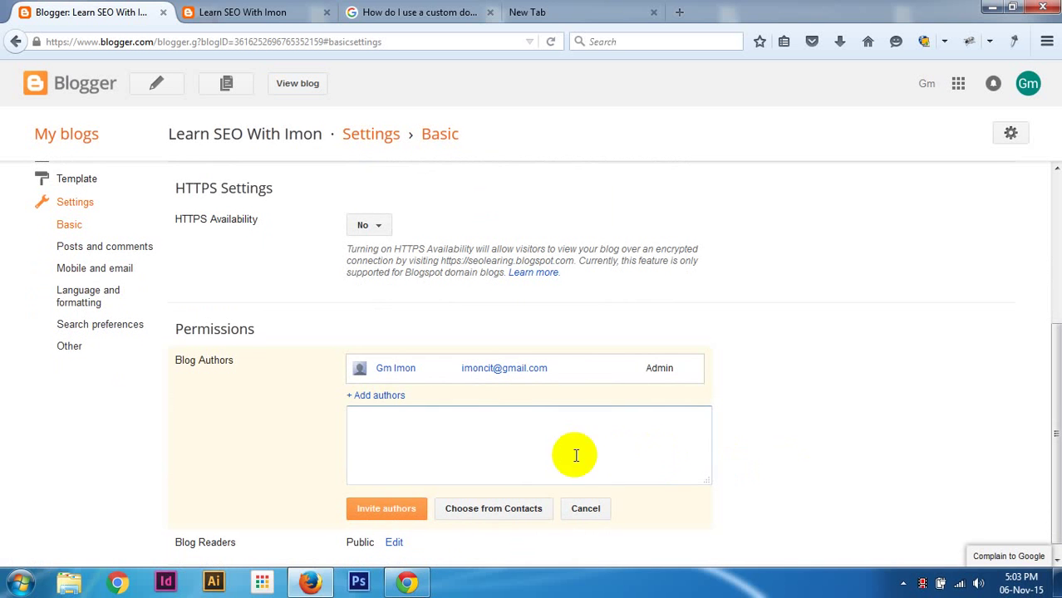
{"action": "left_click", "coordinate": [409, 522]}
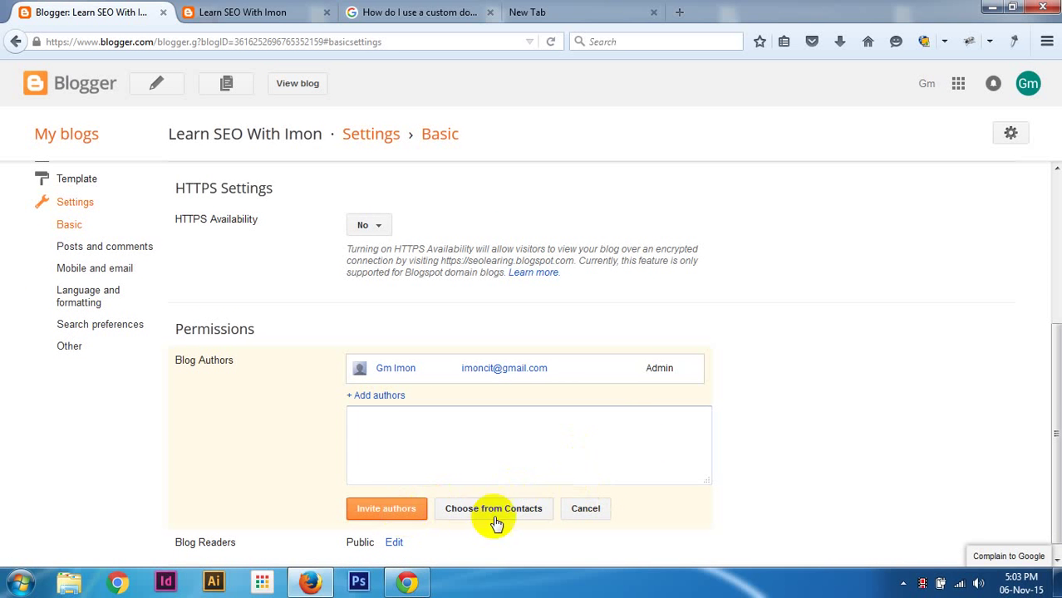
{"action": "left_click", "coordinate": [583, 509]}
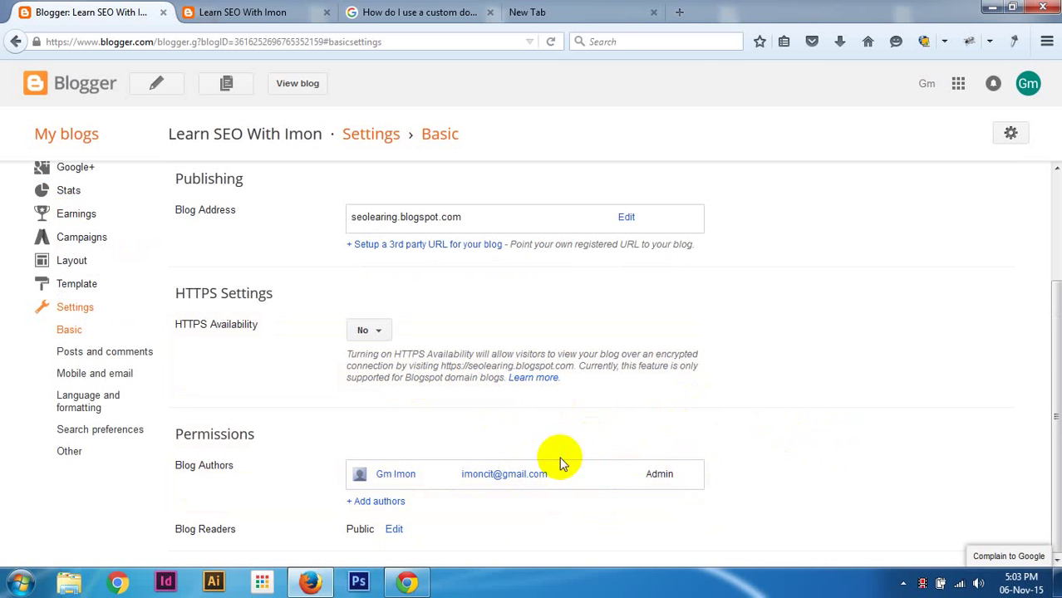
Try to invite blog authors without entering an email address, and cancel the invitation.
{"action": "left_click", "coordinate": [376, 501]}
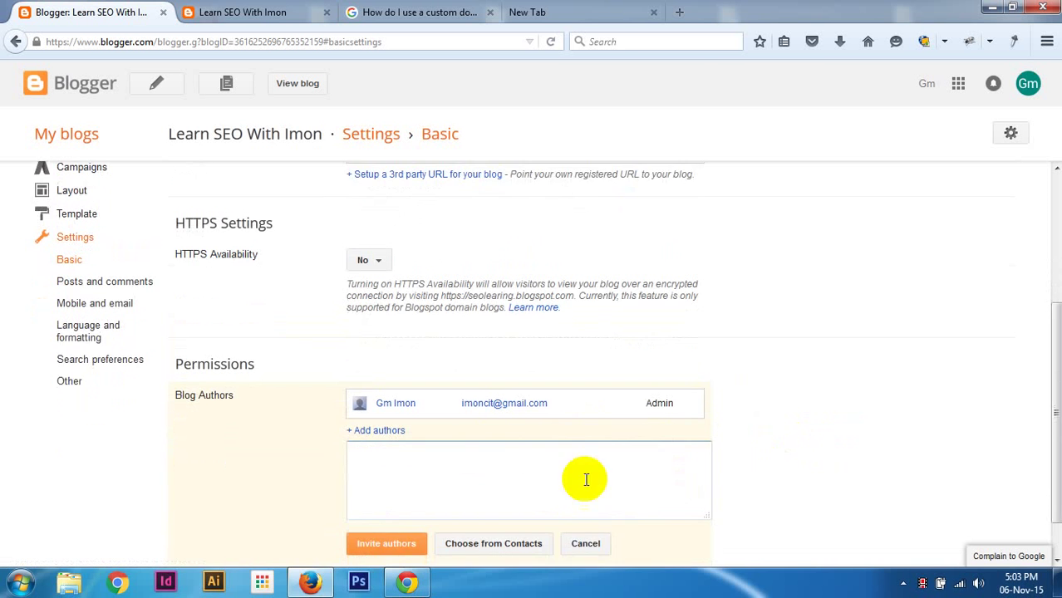
{"action": "scroll", "coordinate": [515, 491], "scroll_direction": "down", "scroll_amount": 1}
{"action": "left_click", "coordinate": [397, 503]}
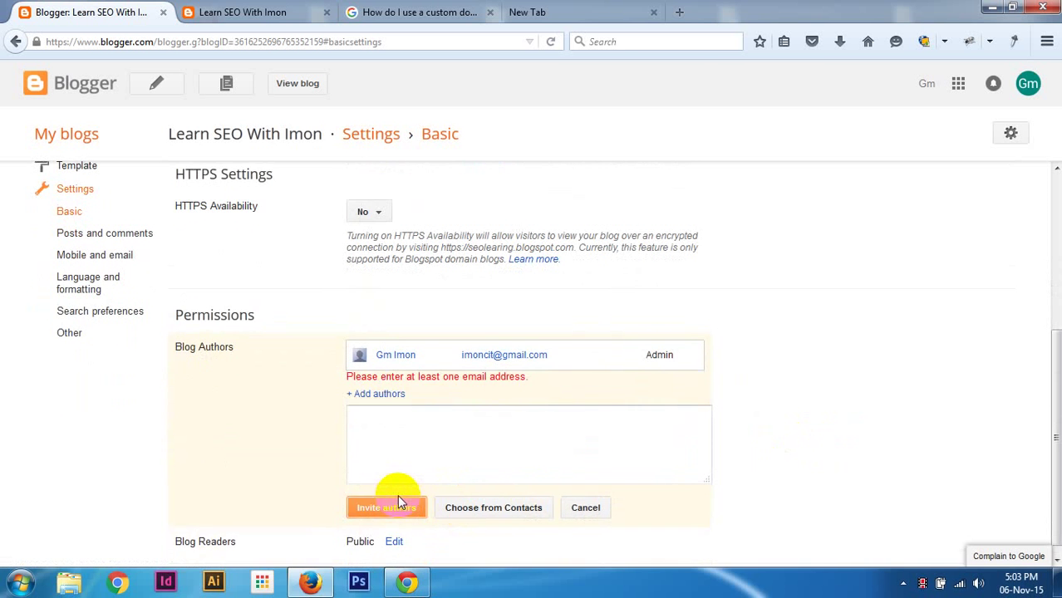
{"action": "left_click", "coordinate": [408, 420]}
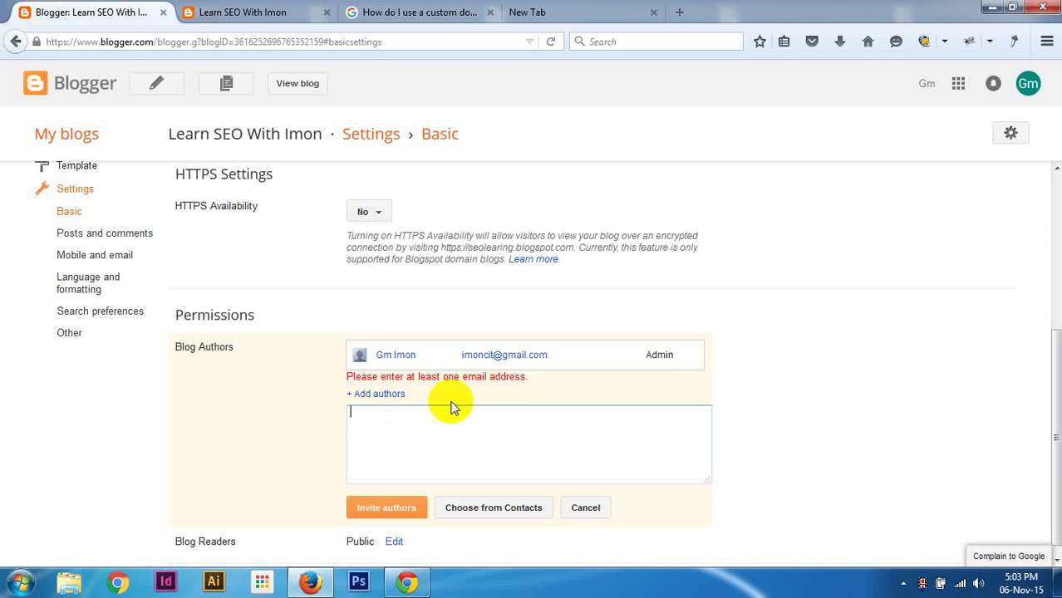
{"action": "left_click", "coordinate": [585, 506]}
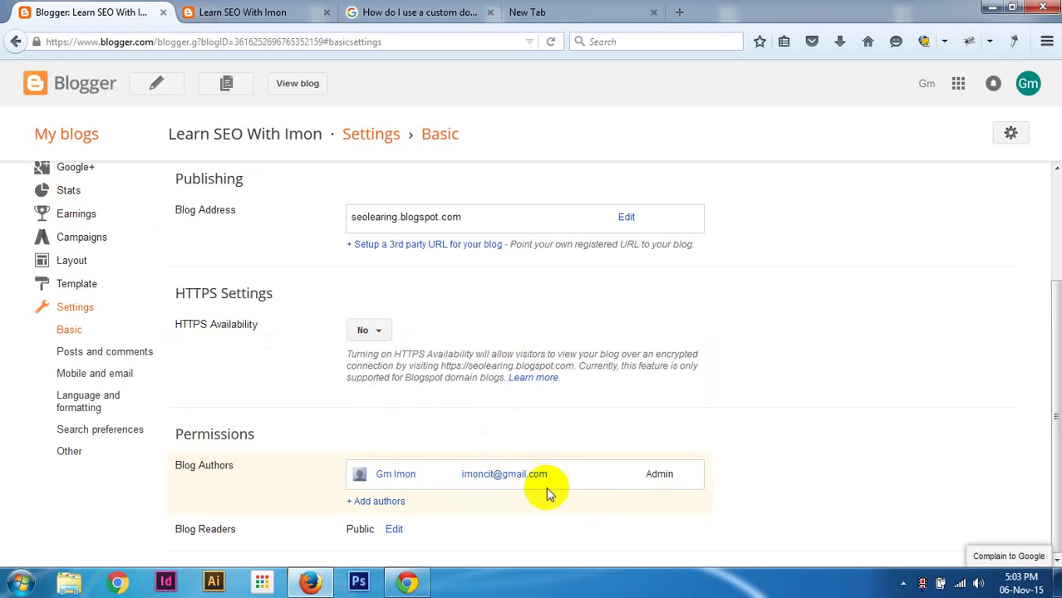
Open the Posts and comments settings, check the blog's main page in its own tab, and return to the settings.
{"action": "left_click", "coordinate": [101, 353]}
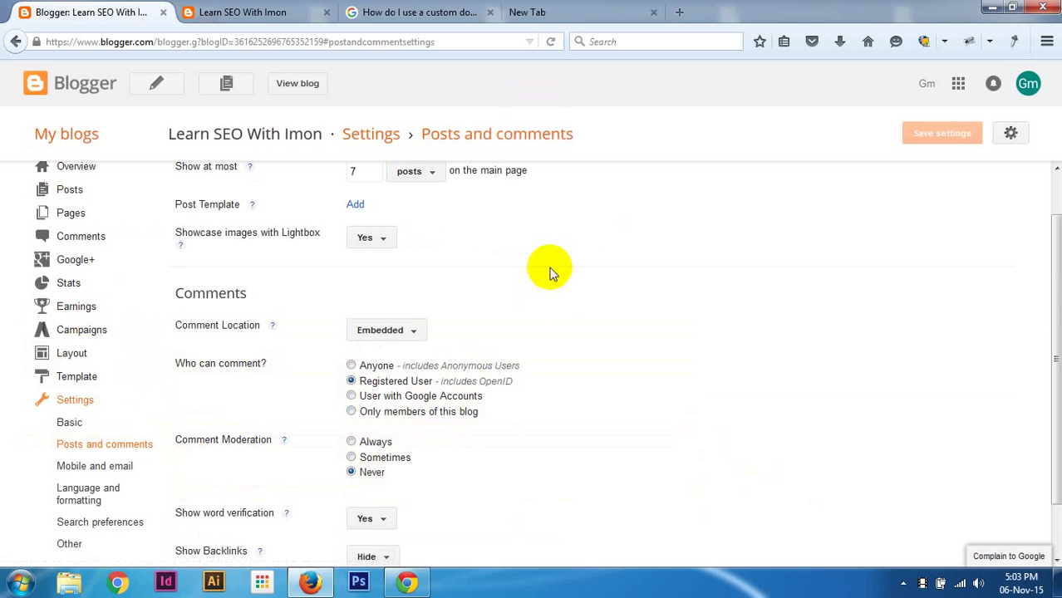
{"action": "scroll", "coordinate": [565, 278], "scroll_direction": "up", "scroll_amount": 2}
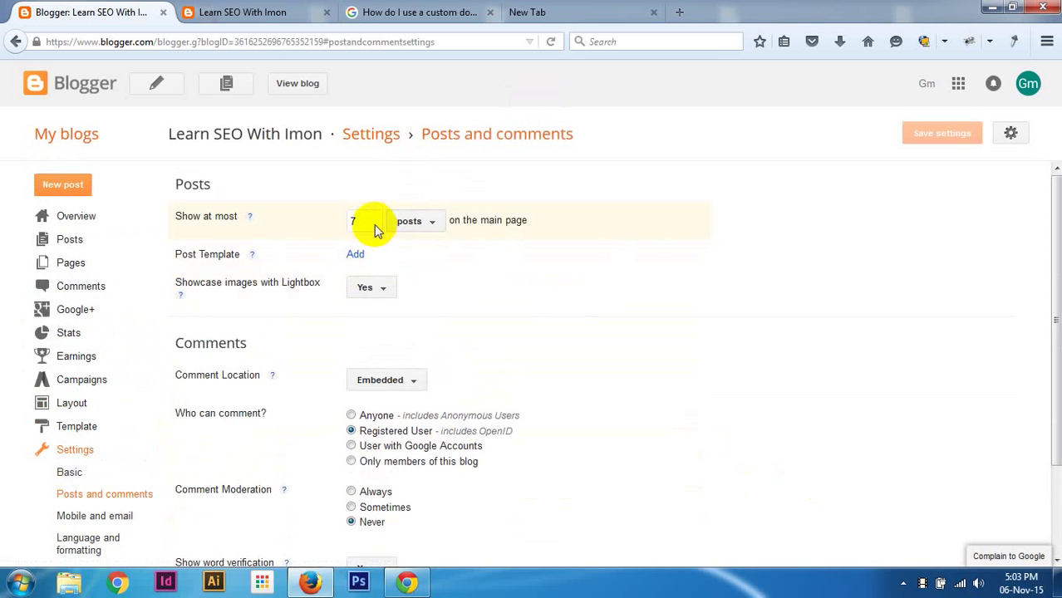
{"action": "left_click", "coordinate": [249, 12]}
{"action": "left_click", "coordinate": [367, 220]}
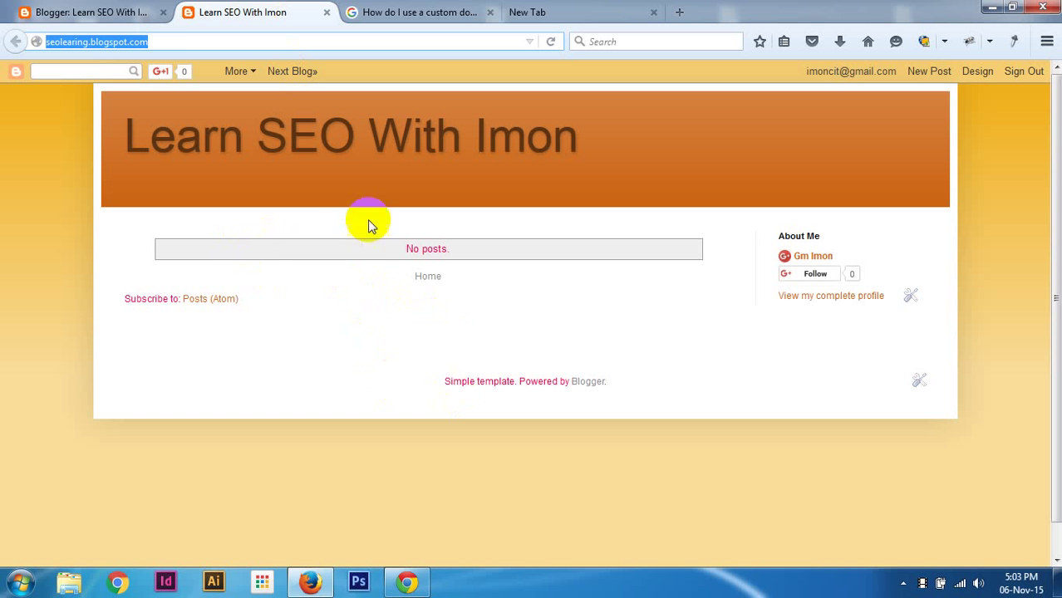
{"action": "left_click", "coordinate": [306, 165]}
{"action": "left_click", "coordinate": [136, 12]}
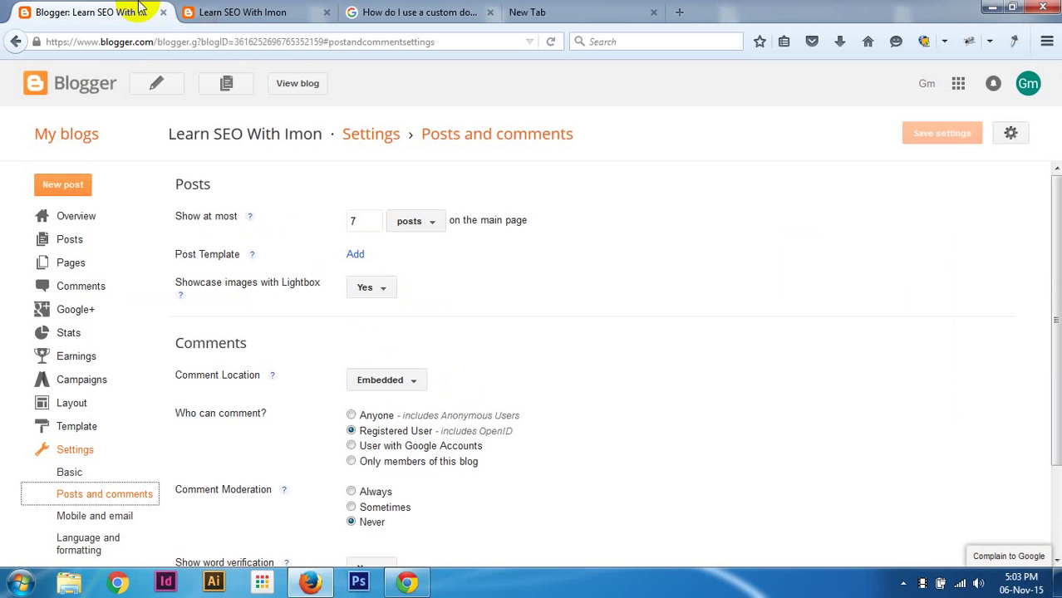
Set the blog to show at most 5 posts on the main page.
{"action": "left_click", "coordinate": [357, 220]}
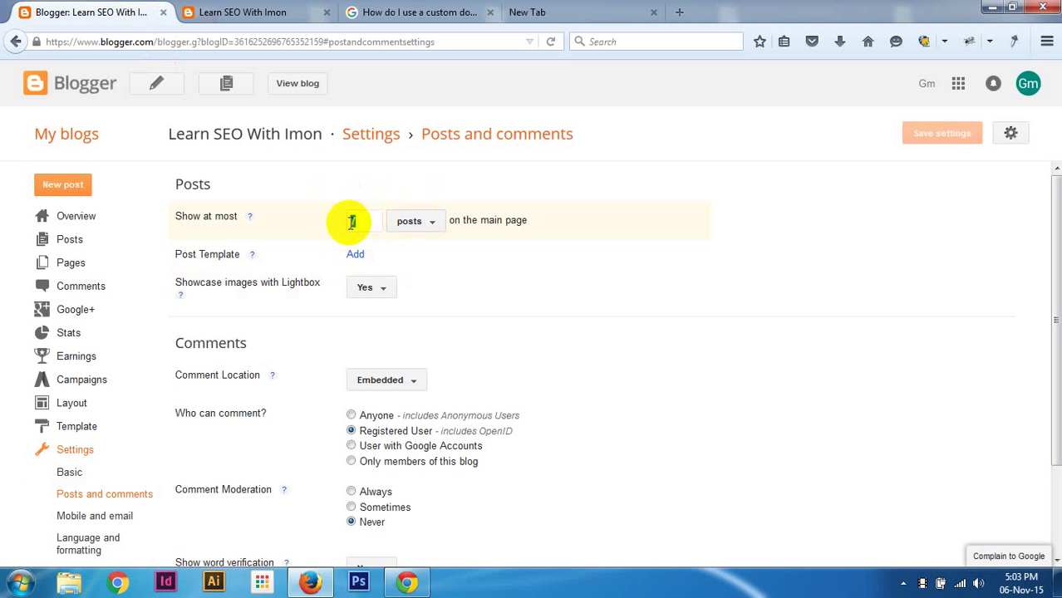
{"action": "key", "text": "BackSpace"}
{"action": "type", "text": "5"}
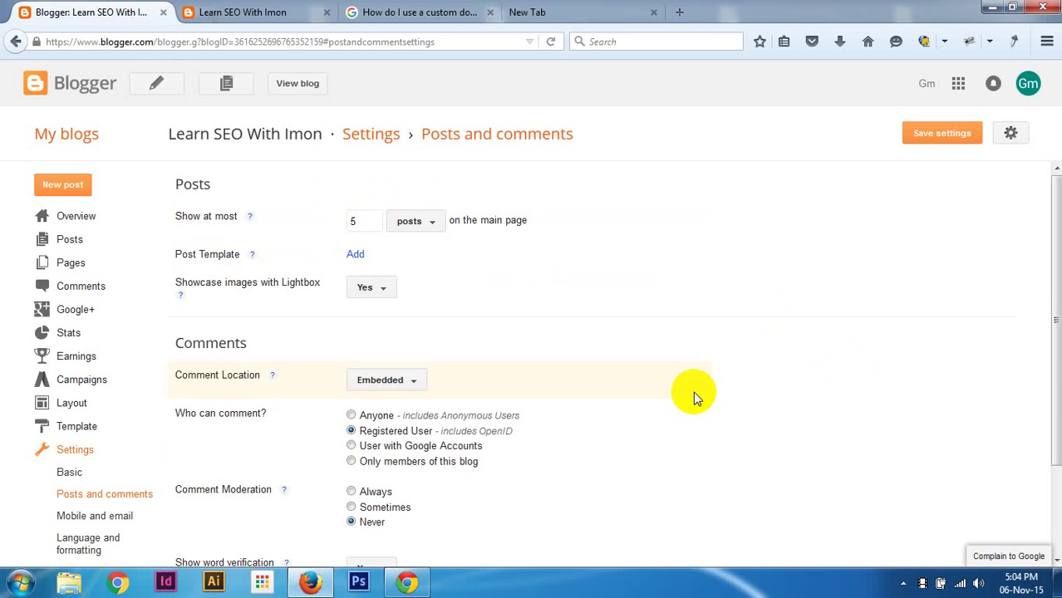
Try the Anyone and User with Google Accounts options for who can comment, choose Registered User, and save the settings.
{"action": "scroll", "coordinate": [693, 392], "scroll_direction": "down", "scroll_amount": 3}
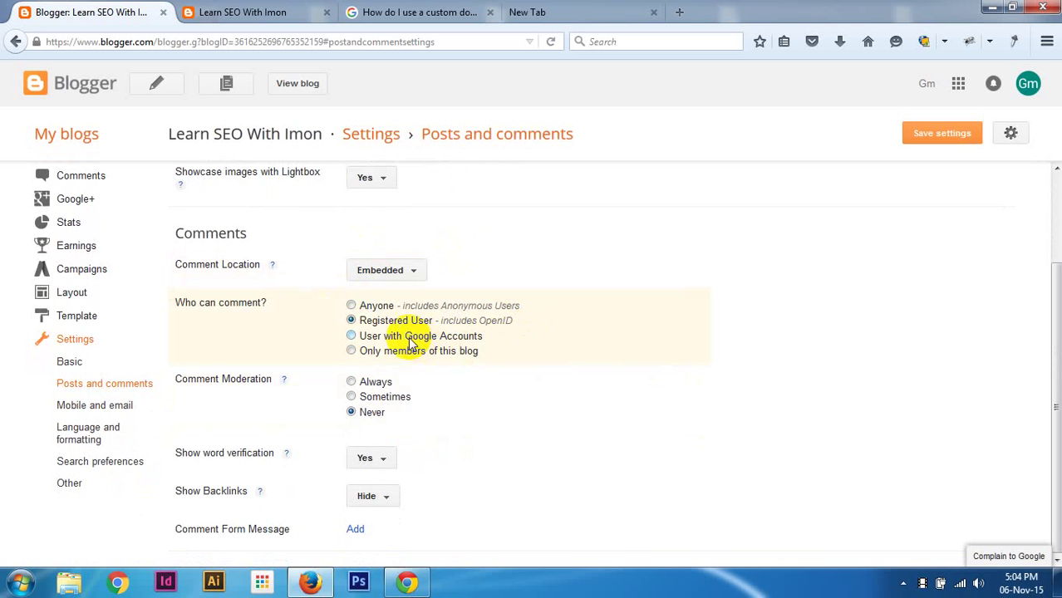
{"action": "left_click", "coordinate": [350, 307]}
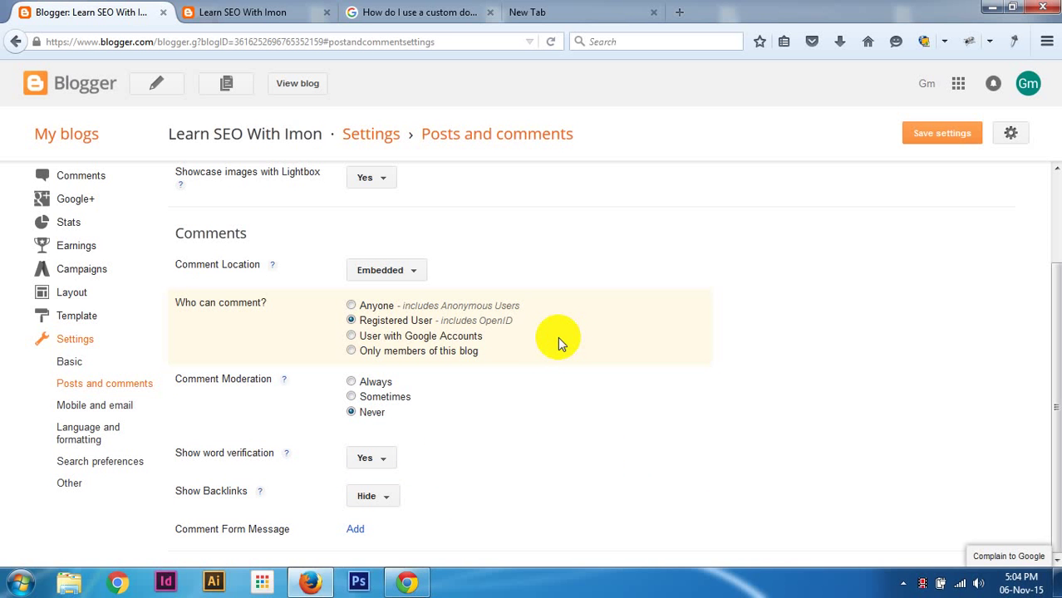
{"action": "left_click", "coordinate": [351, 307]}
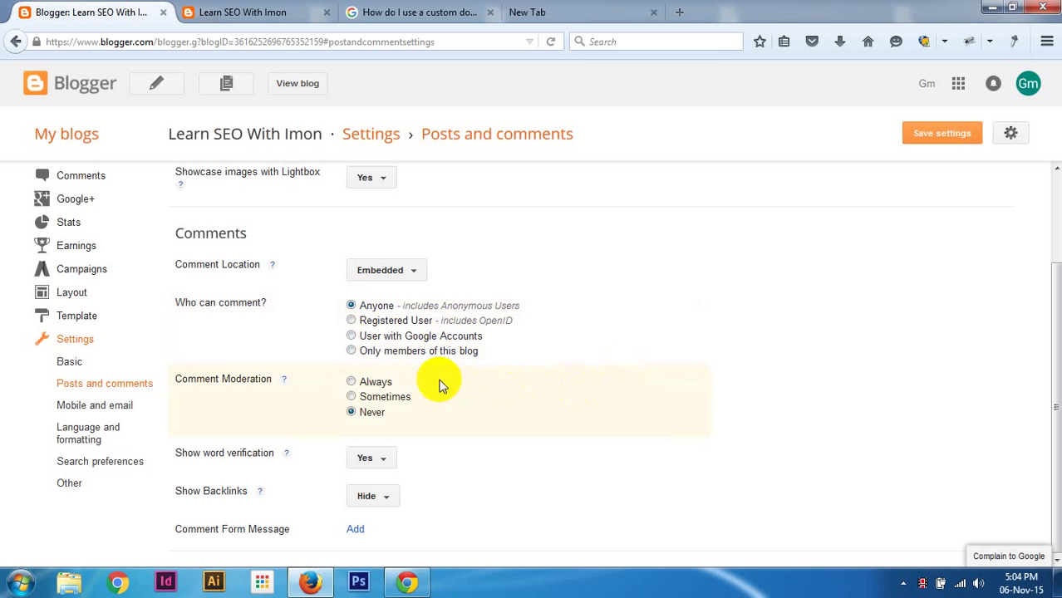
{"action": "left_click", "coordinate": [352, 336]}
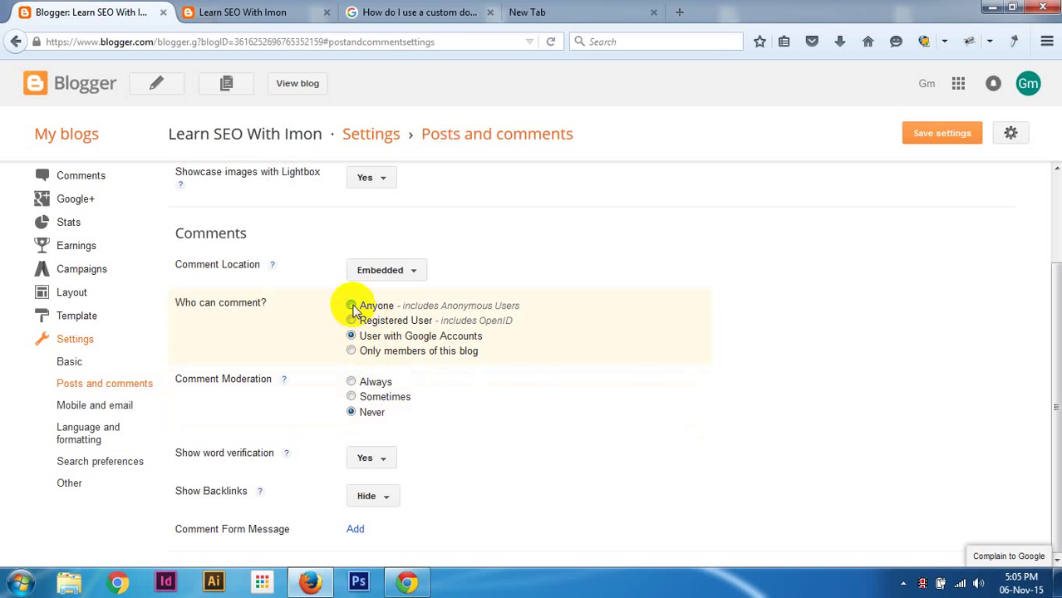
{"action": "left_click", "coordinate": [351, 321]}
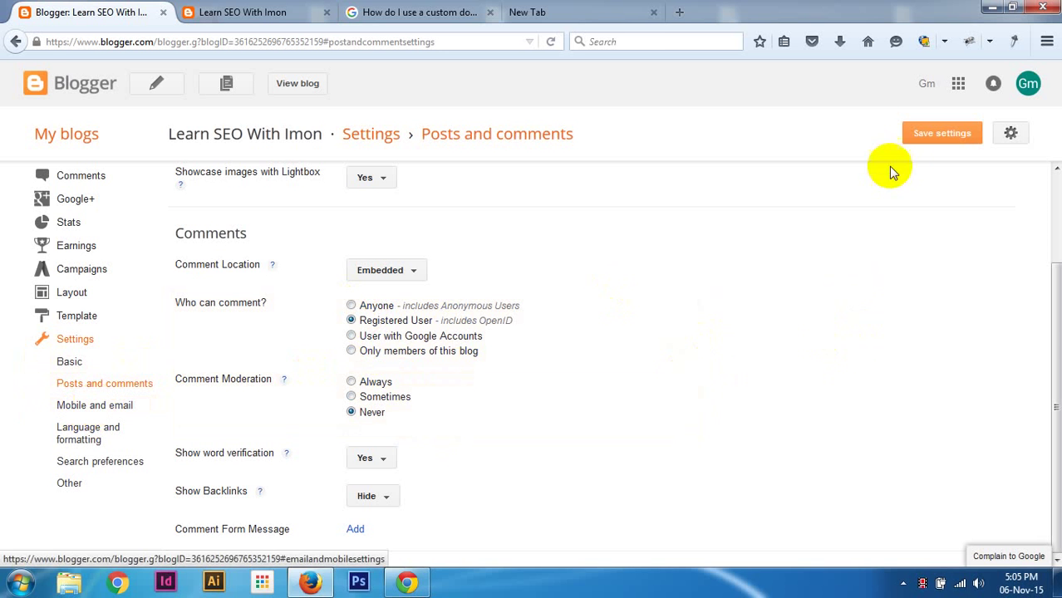
{"action": "left_click", "coordinate": [934, 136]}
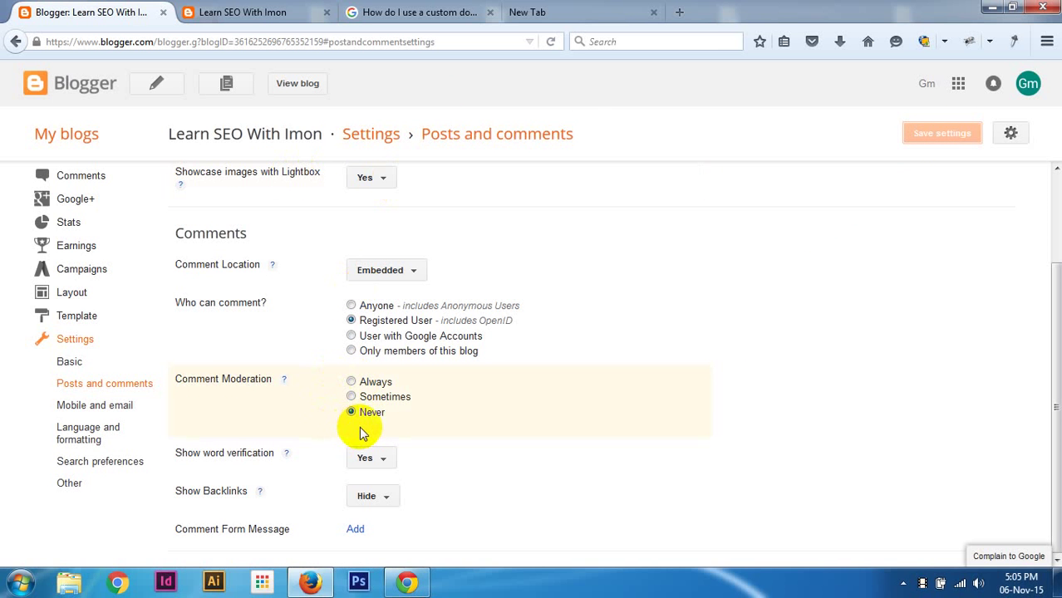
Try Always for comment moderation, return it to Never, and save the settings.
{"action": "left_click", "coordinate": [351, 383]}
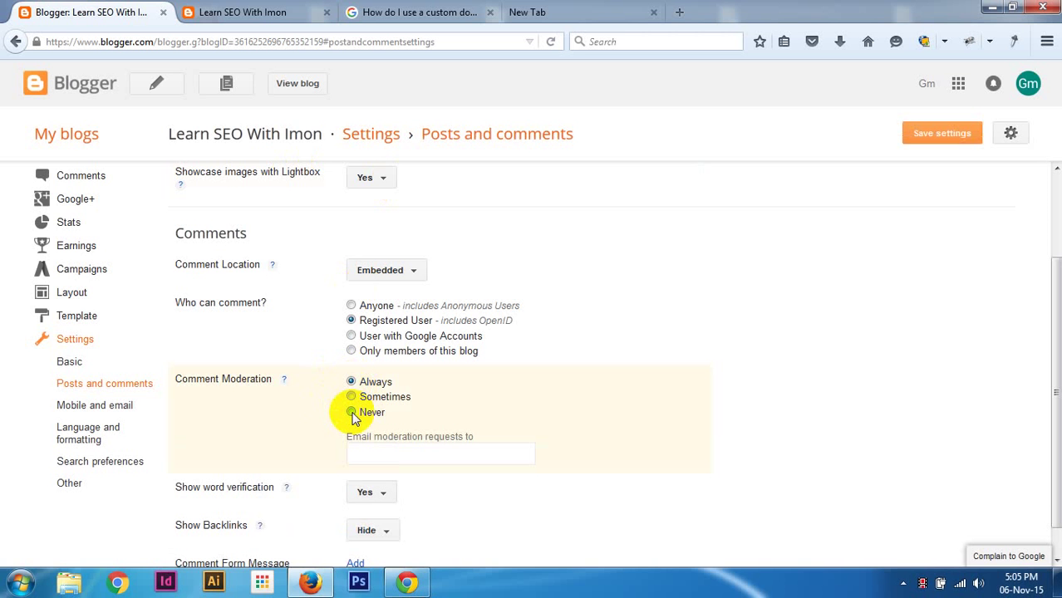
{"action": "left_click", "coordinate": [353, 415]}
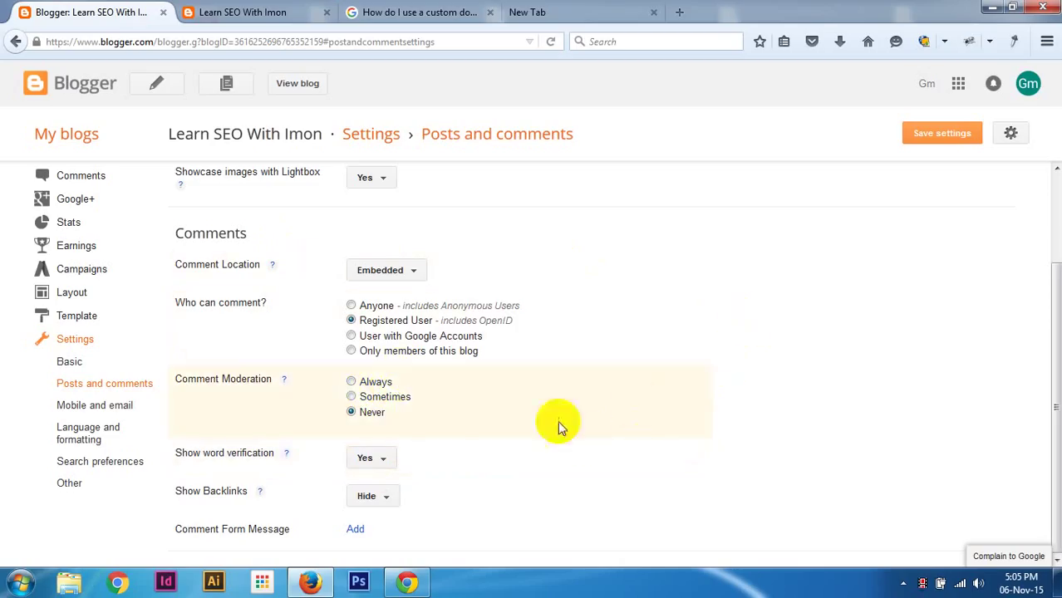
{"action": "left_click", "coordinate": [952, 133]}
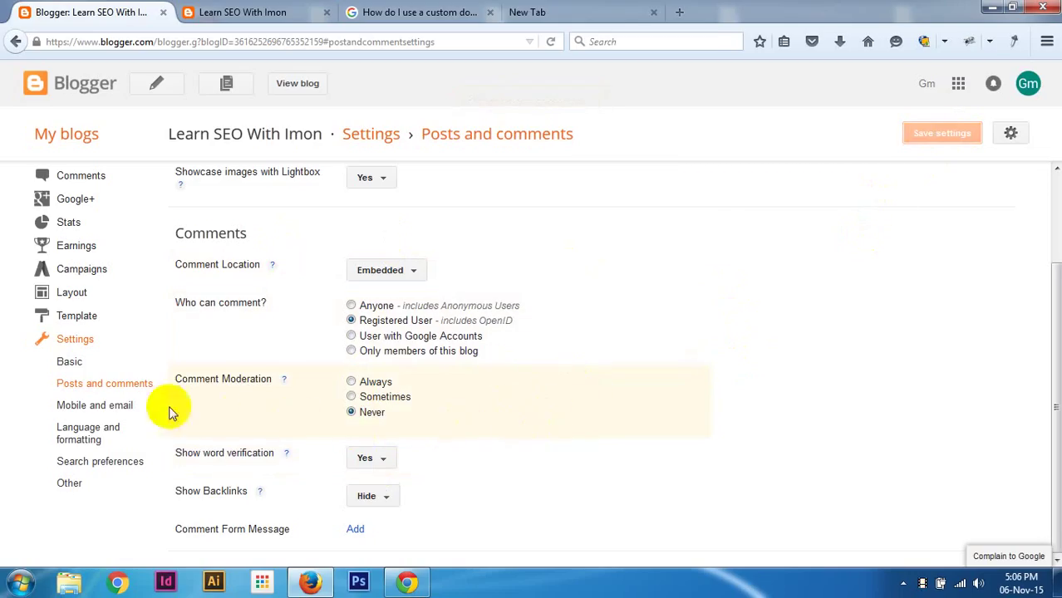
Try Sometimes and Always for comment moderation, put it back to Never, and save the settings.
{"action": "left_click", "coordinate": [351, 398]}
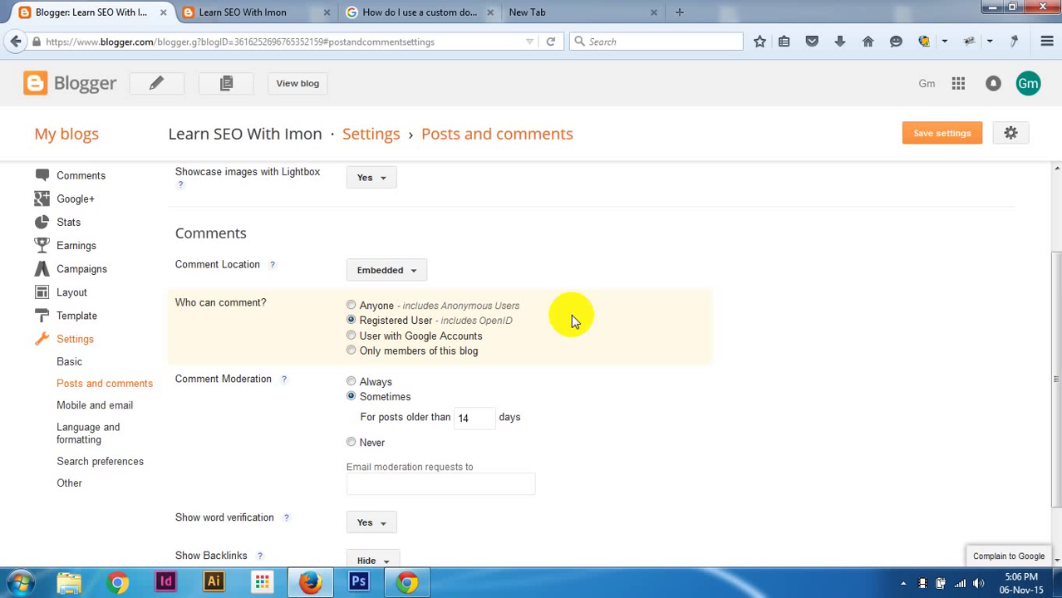
{"action": "left_click", "coordinate": [351, 383]}
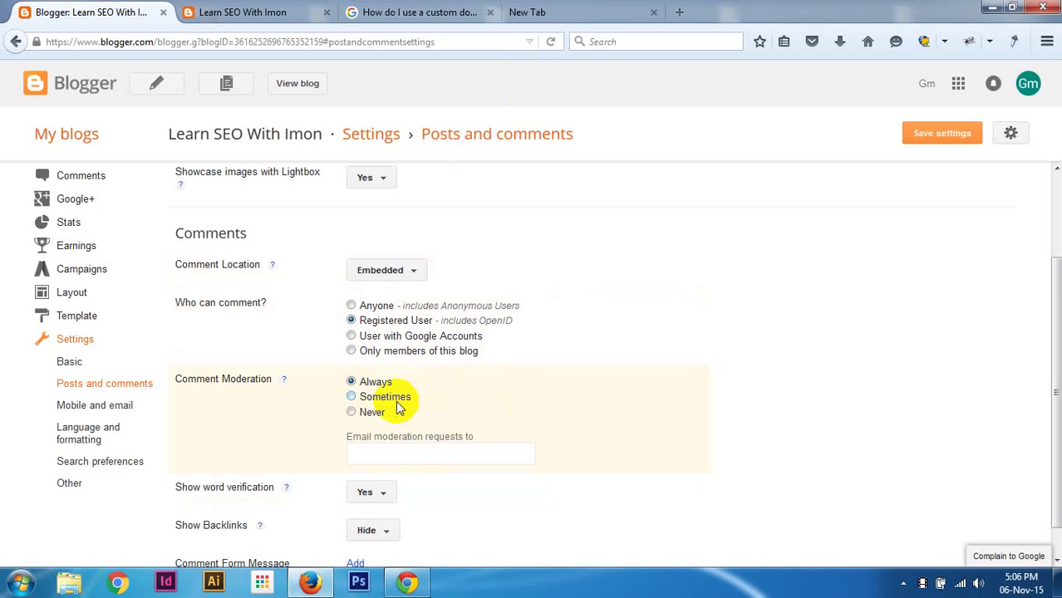
{"action": "left_click", "coordinate": [351, 414]}
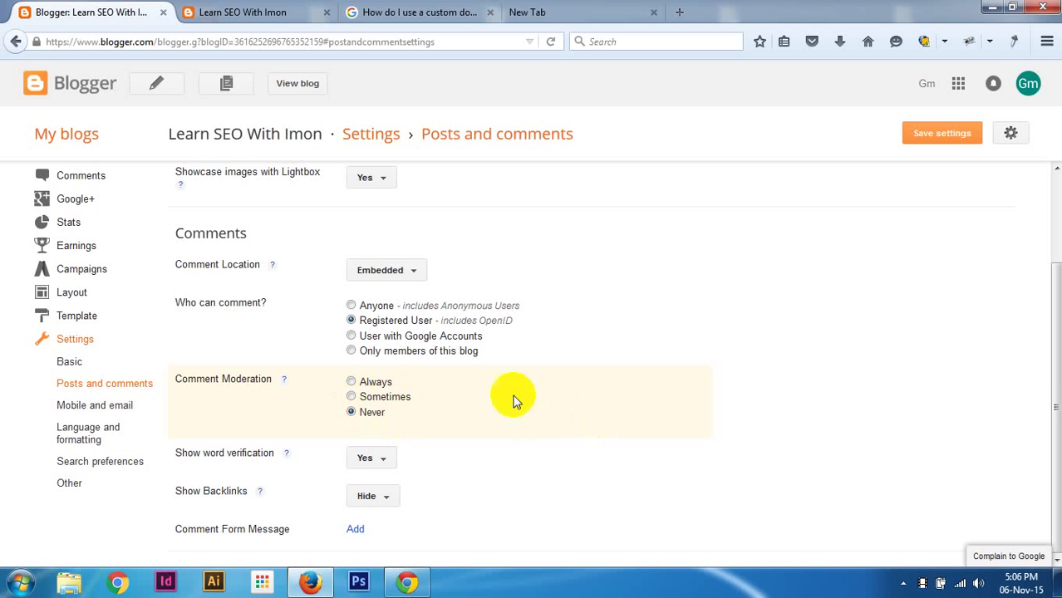
{"action": "left_click", "coordinate": [955, 138]}
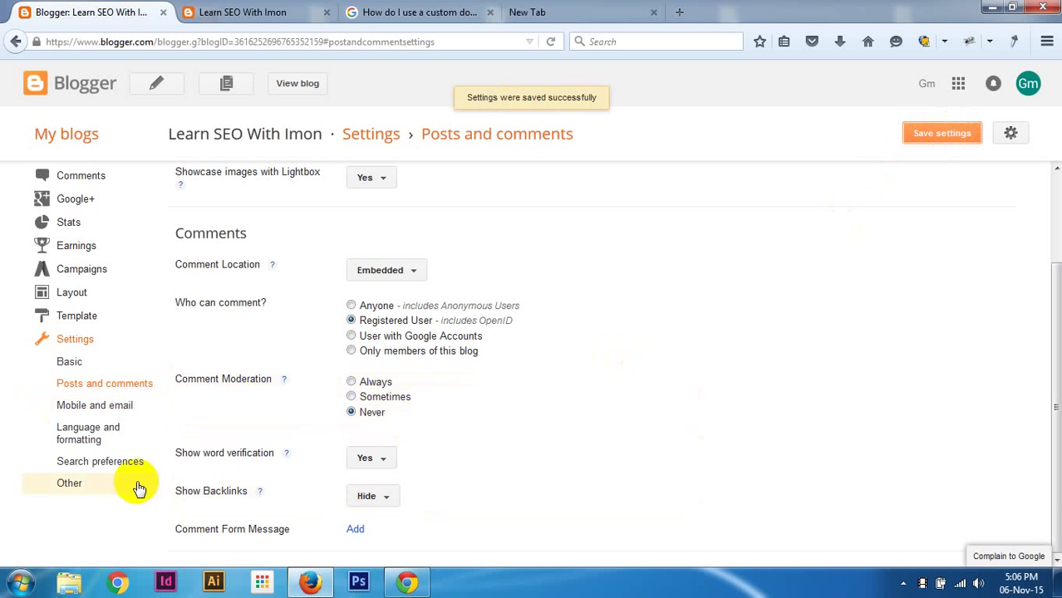
Look over the Mobile and email settings and the Language and formatting settings, including the available date header formats.
{"action": "left_click", "coordinate": [104, 407]}
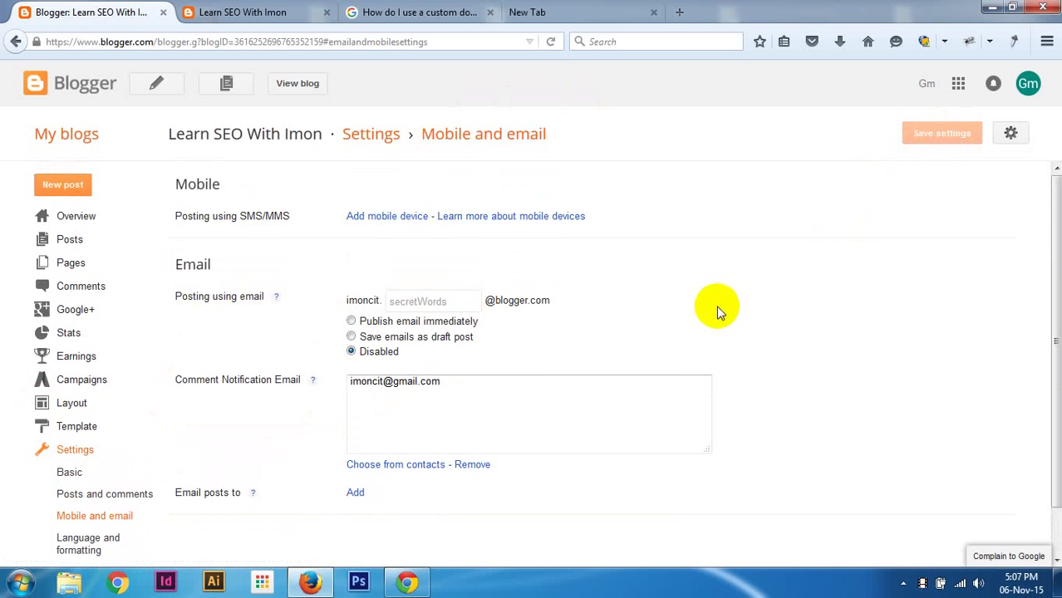
{"action": "scroll", "coordinate": [872, 369], "scroll_direction": "down", "scroll_amount": 1}
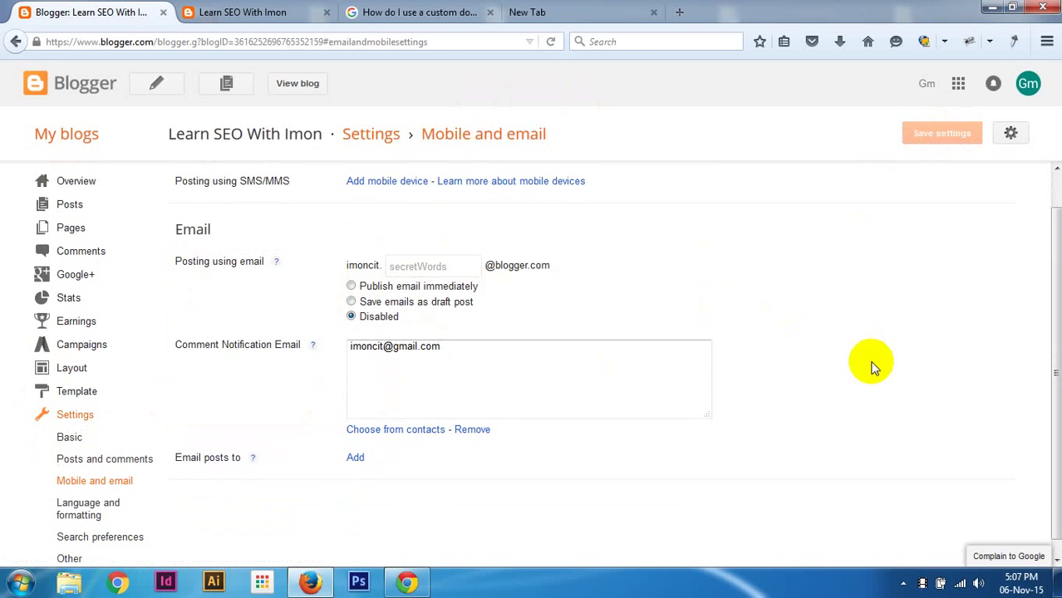
{"action": "left_click", "coordinate": [88, 493]}
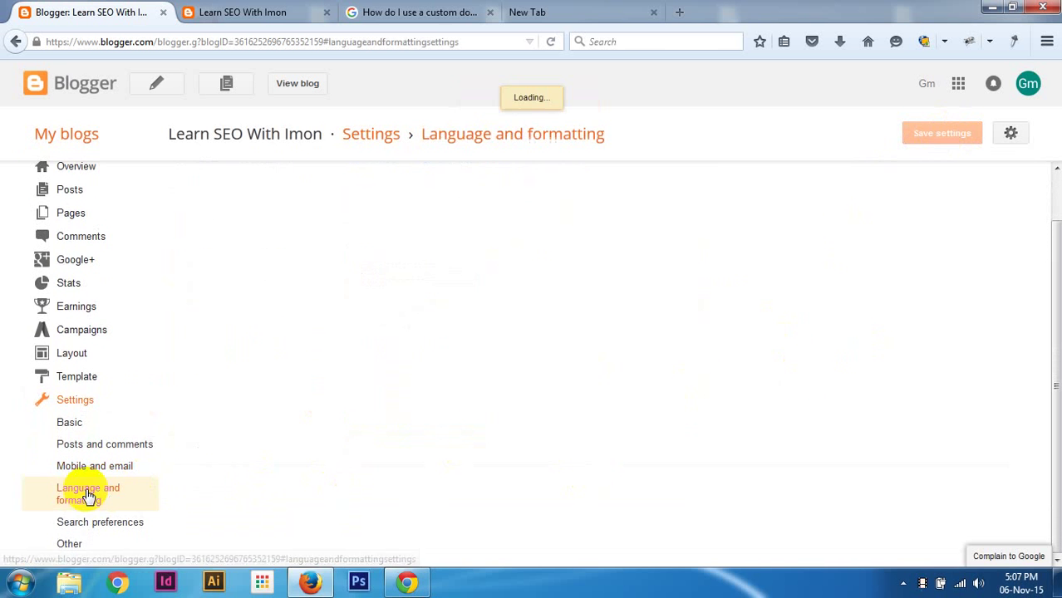
{"action": "scroll", "coordinate": [599, 282], "scroll_direction": "up", "scroll_amount": 1}
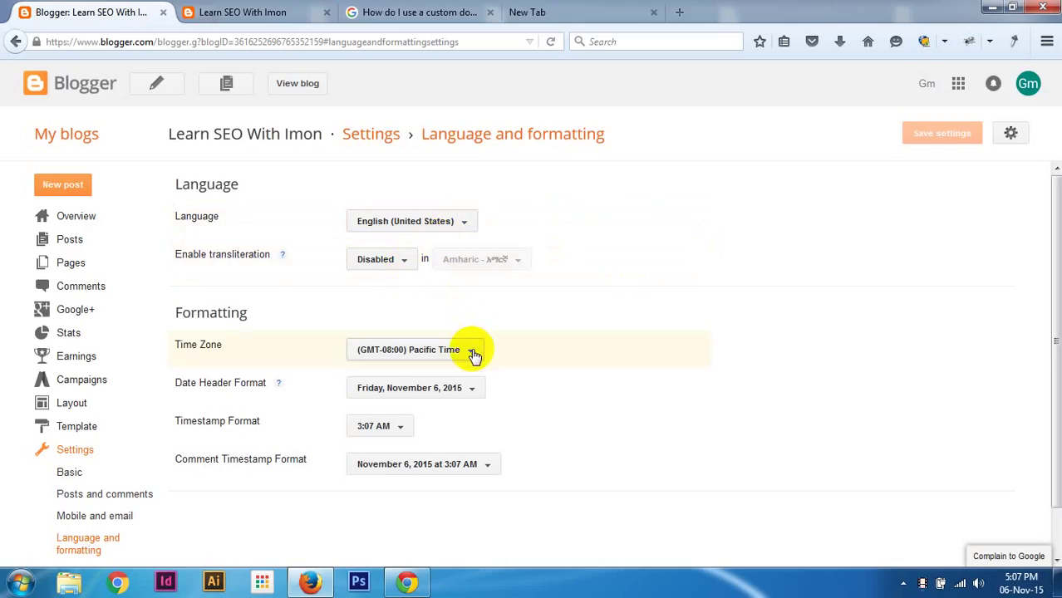
{"action": "left_click", "coordinate": [468, 393]}
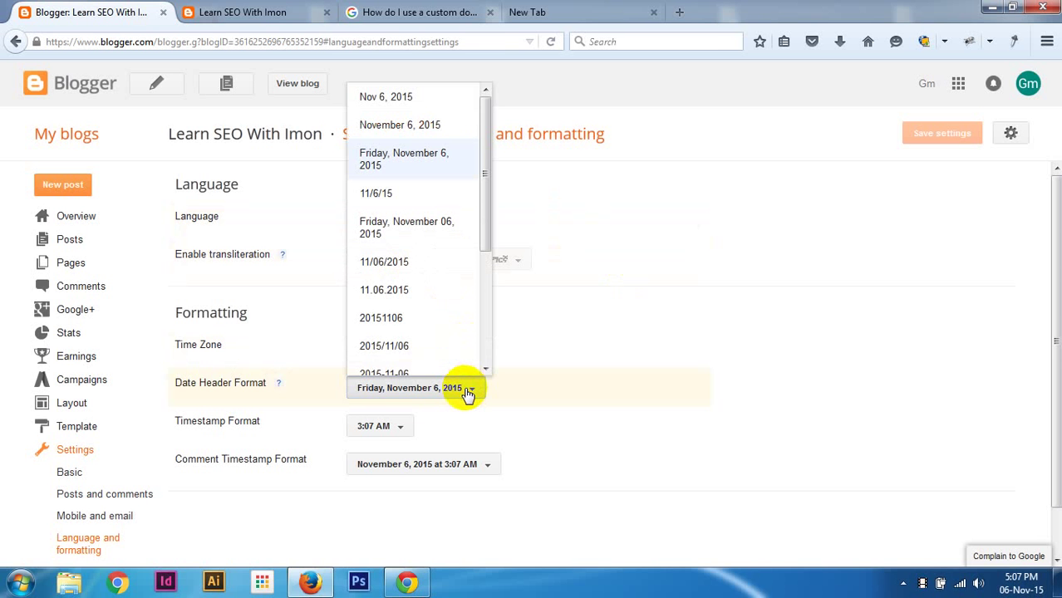
{"action": "left_click", "coordinate": [640, 412]}
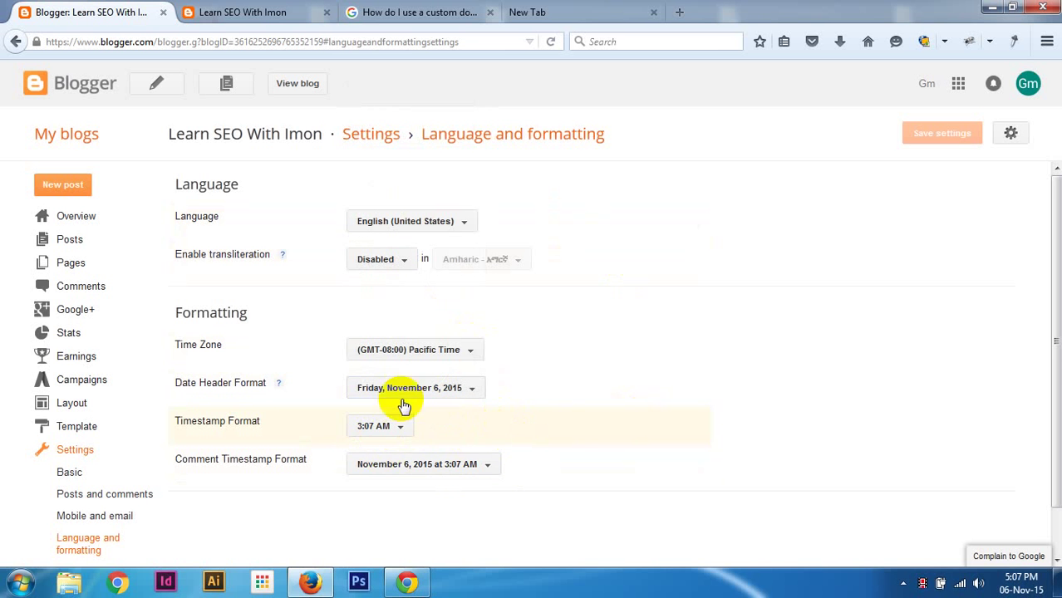
{"action": "scroll", "coordinate": [645, 414], "scroll_direction": "down", "scroll_amount": 1}
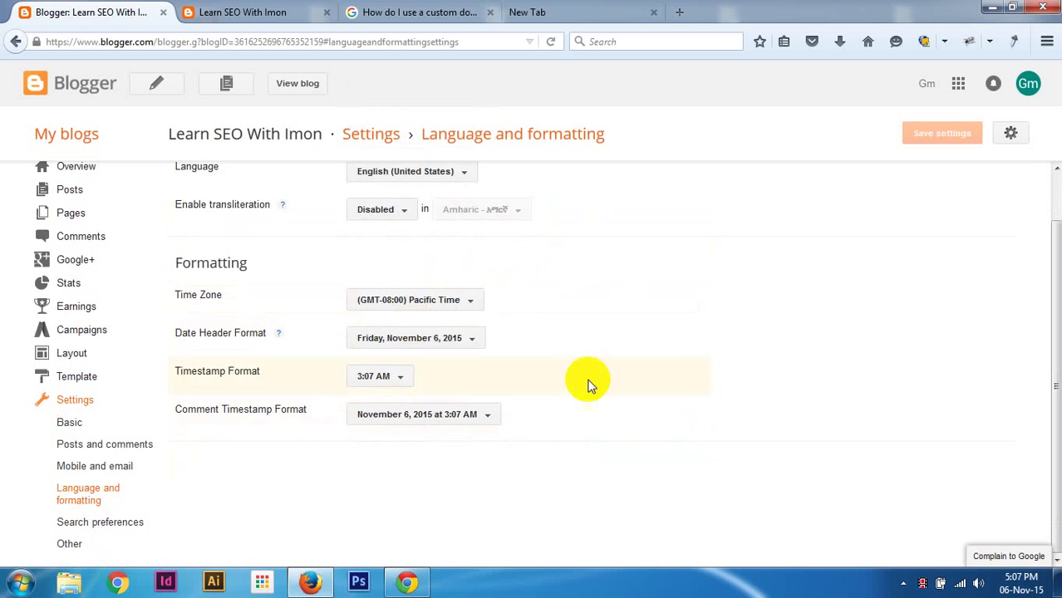
In the Search preferences, enable the search description and enter "Learl complete SEO tutorial" as its text.
{"action": "left_click", "coordinate": [112, 527]}
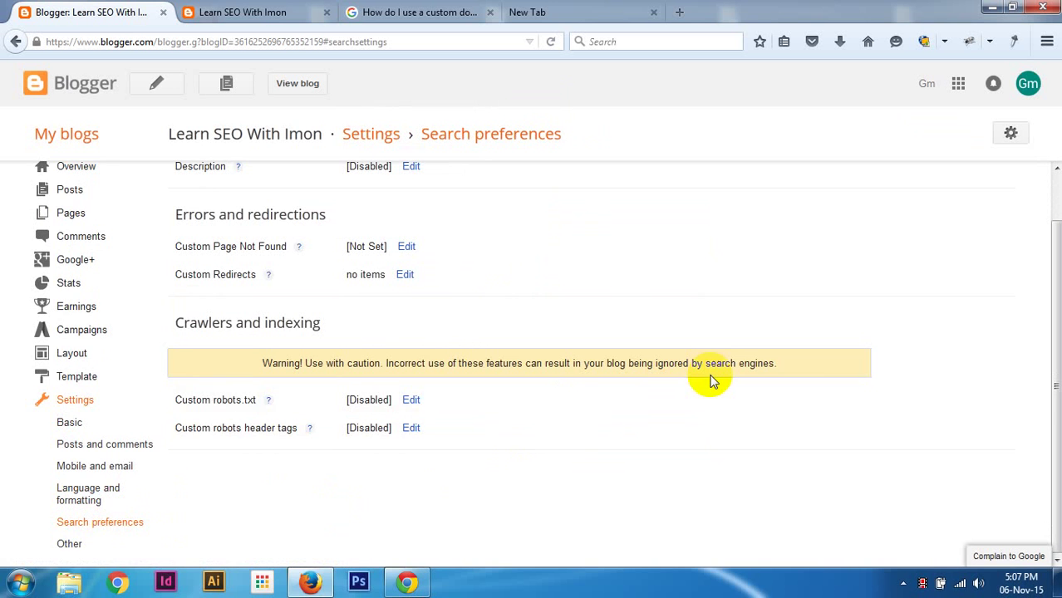
{"action": "scroll", "coordinate": [713, 381], "scroll_direction": "up", "scroll_amount": 1}
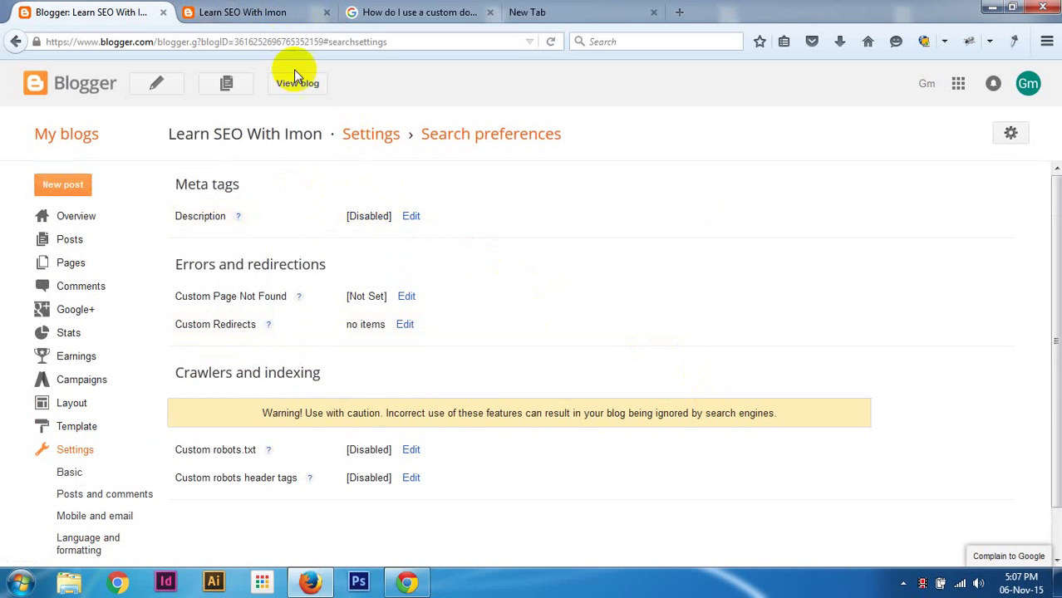
{"action": "left_click", "coordinate": [411, 218]}
{"action": "left_click", "coordinate": [492, 219]}
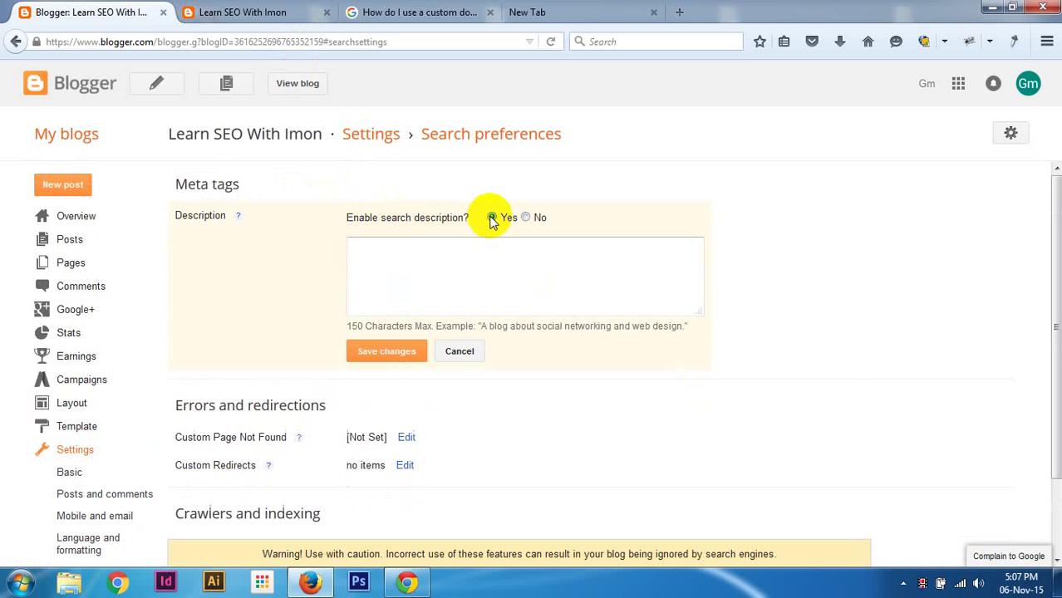
{"action": "left_click", "coordinate": [447, 268]}
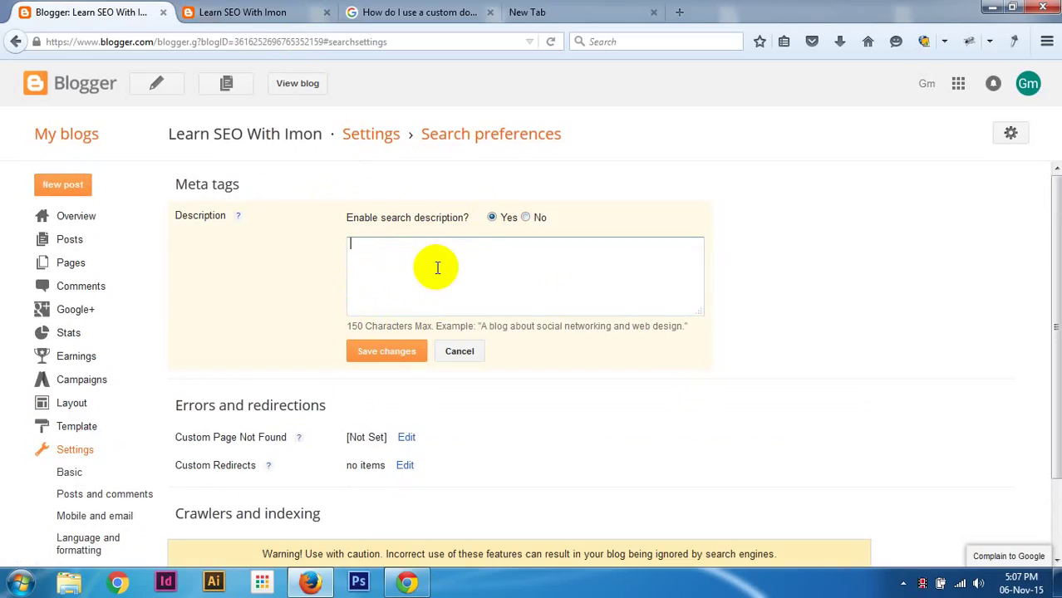
{"action": "type", "text": "Learl complete SE"}
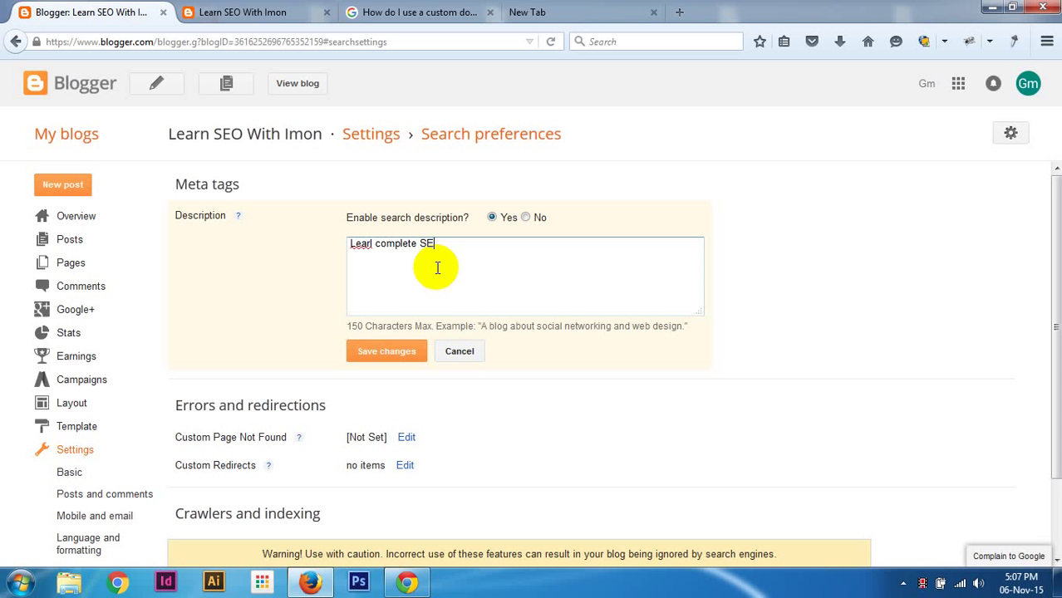
{"action": "type", "text": "O tutorial"}
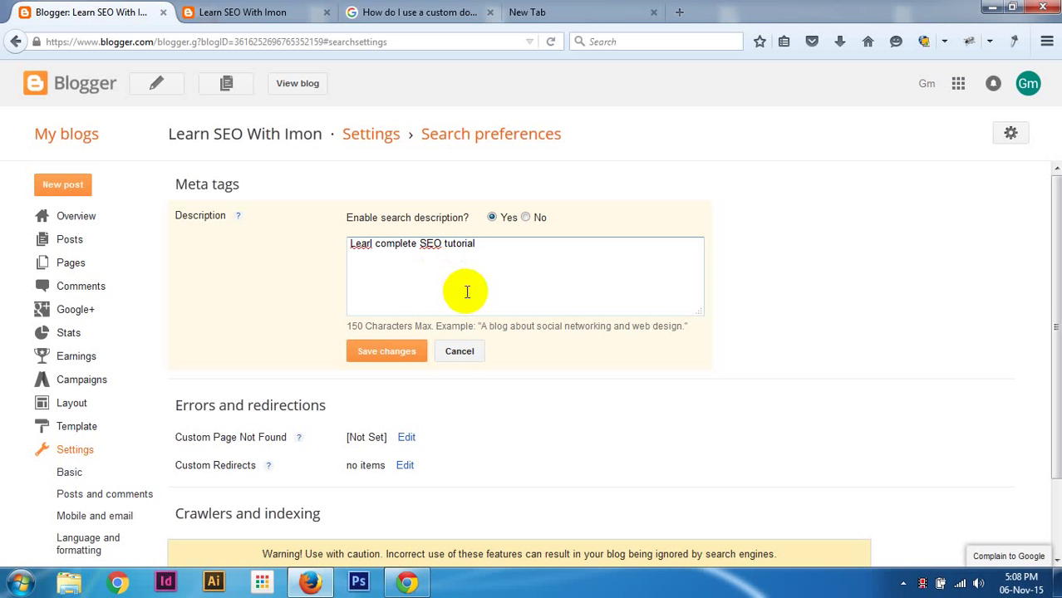
Correct the misspelled first word of the search description to "Learn".
{"action": "left_click", "coordinate": [371, 243]}
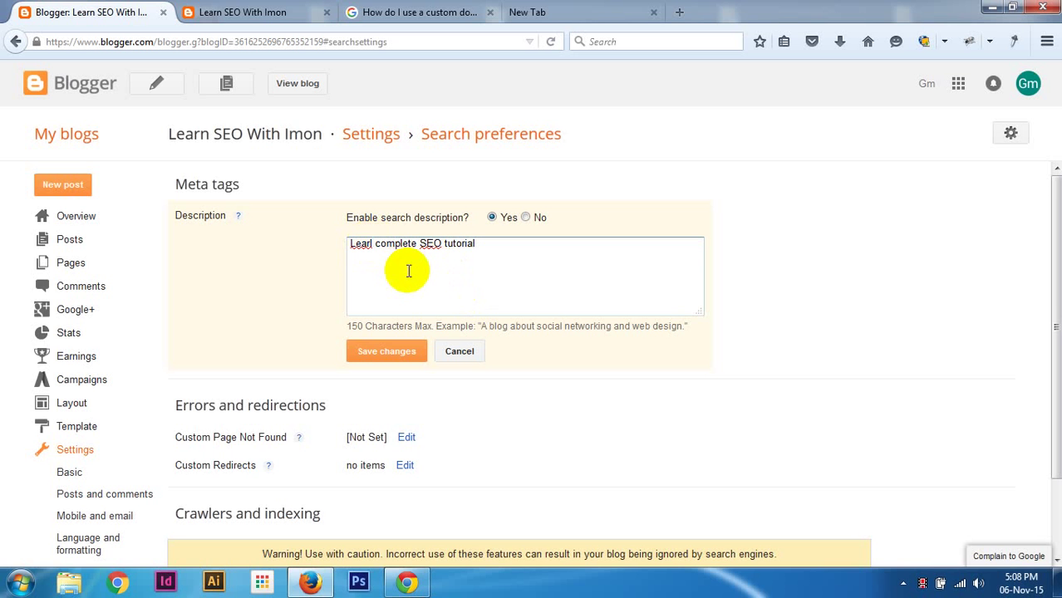
{"action": "type", "text": "n"}
{"action": "left_click", "coordinate": [502, 244]}
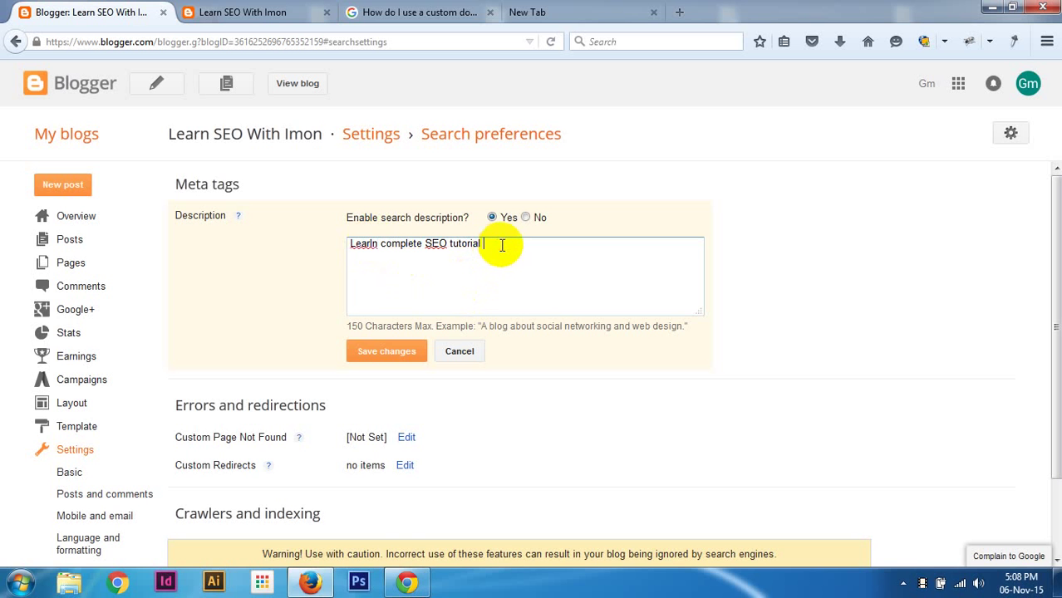
{"action": "double_click", "coordinate": [368, 244]}
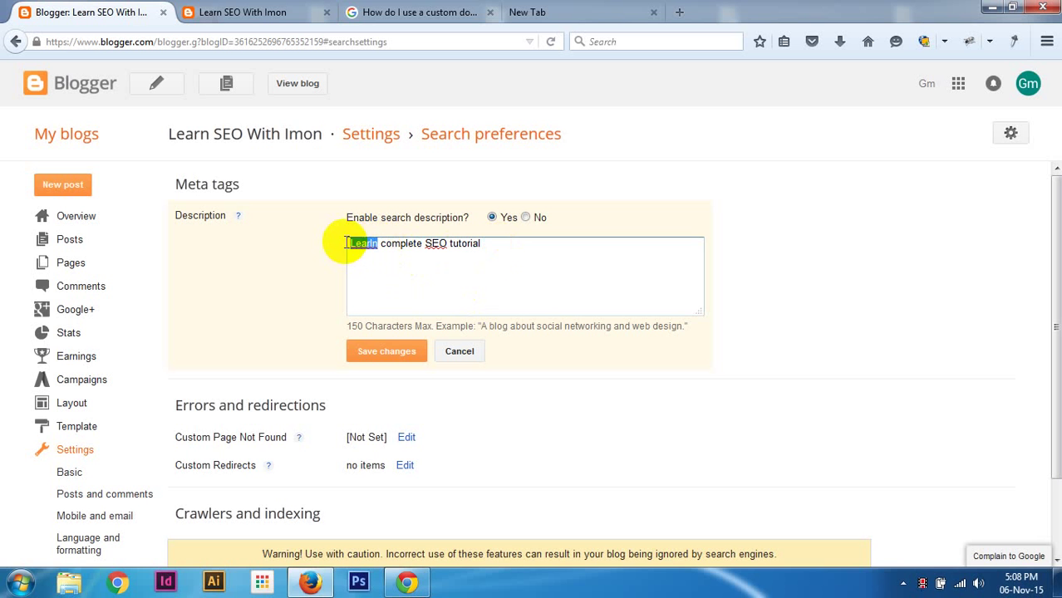
{"action": "right_click", "coordinate": [362, 244]}
{"action": "key", "text": "Escape"}
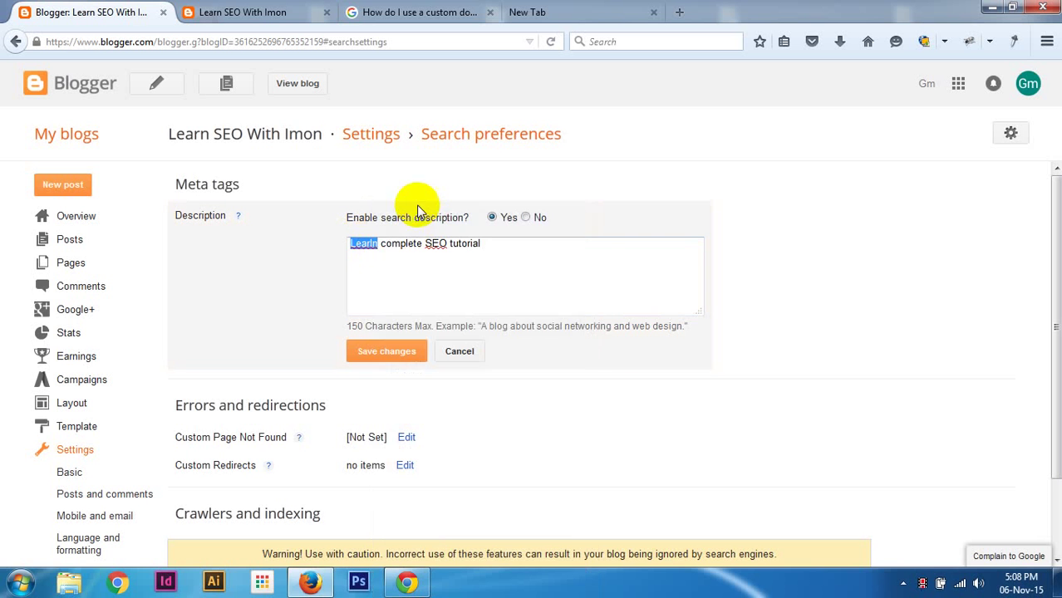
{"action": "left_click", "coordinate": [417, 212]}
{"action": "left_click", "coordinate": [517, 242]}
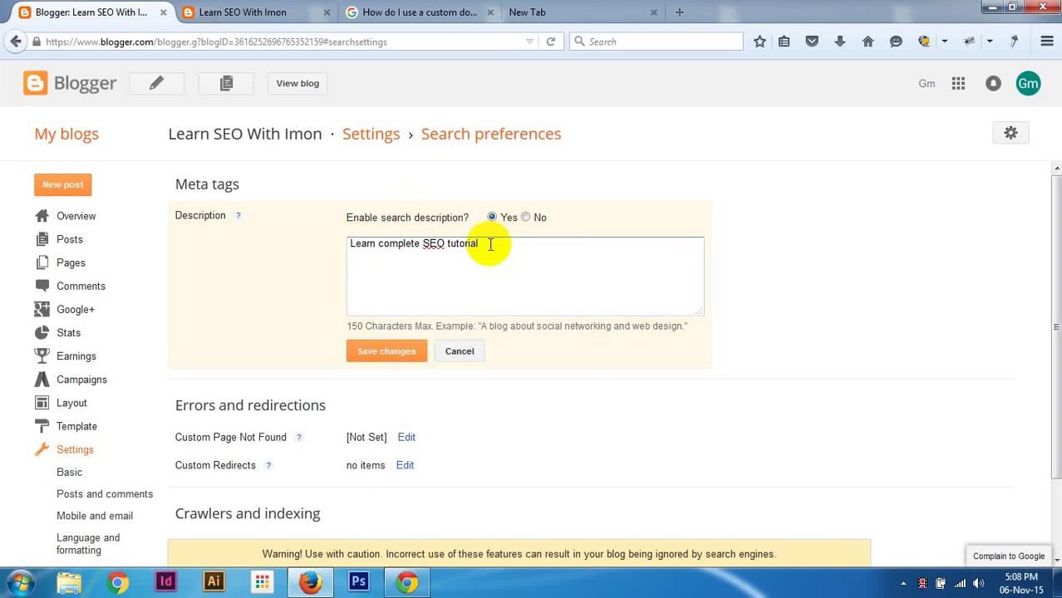
Extend the search description to read "Learn complete SEO tutorial In Bangla." and save the changes.
{"action": "type", "text": "In Bangla. n"}
{"action": "key", "text": "BackSpace"}
{"action": "left_click", "coordinate": [422, 352]}
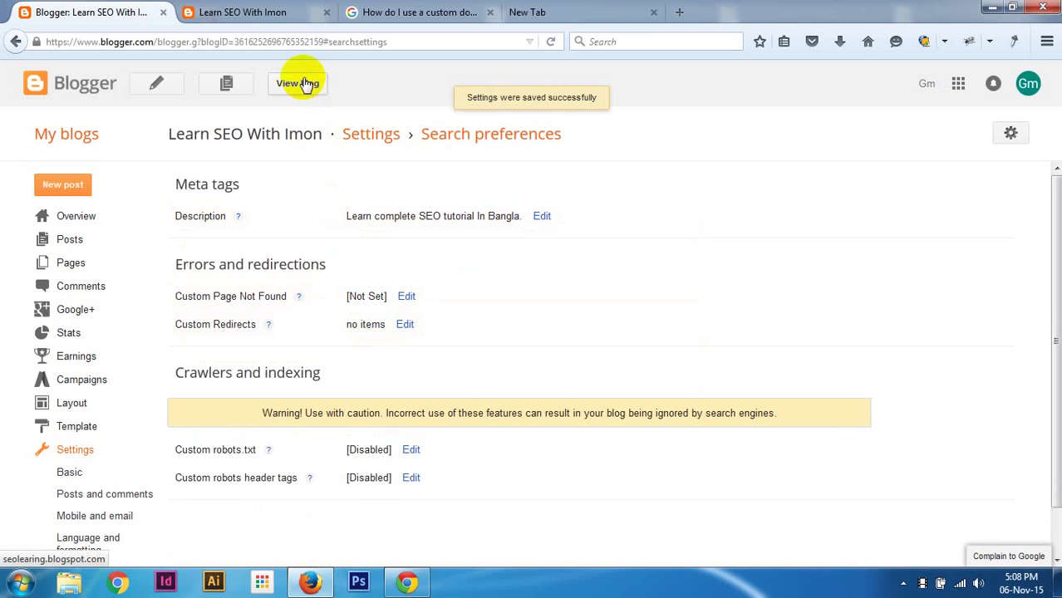
Reload the live blog to check its page, look at the custom domain help page, and return to the Search preferences.
{"action": "left_click", "coordinate": [275, 16]}
{"action": "left_click", "coordinate": [95, 46]}
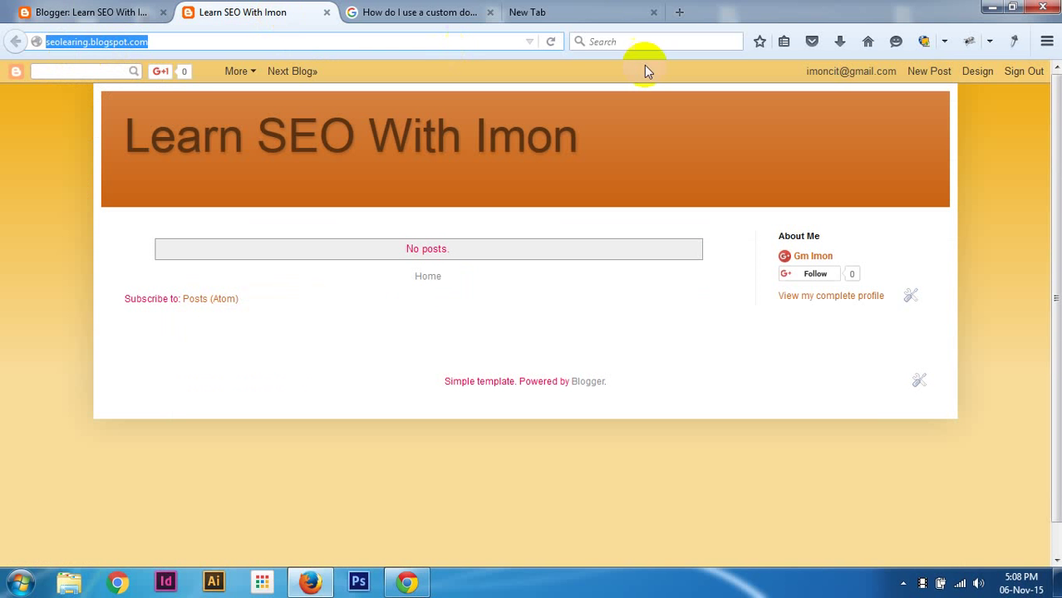
{"action": "left_click", "coordinate": [551, 40]}
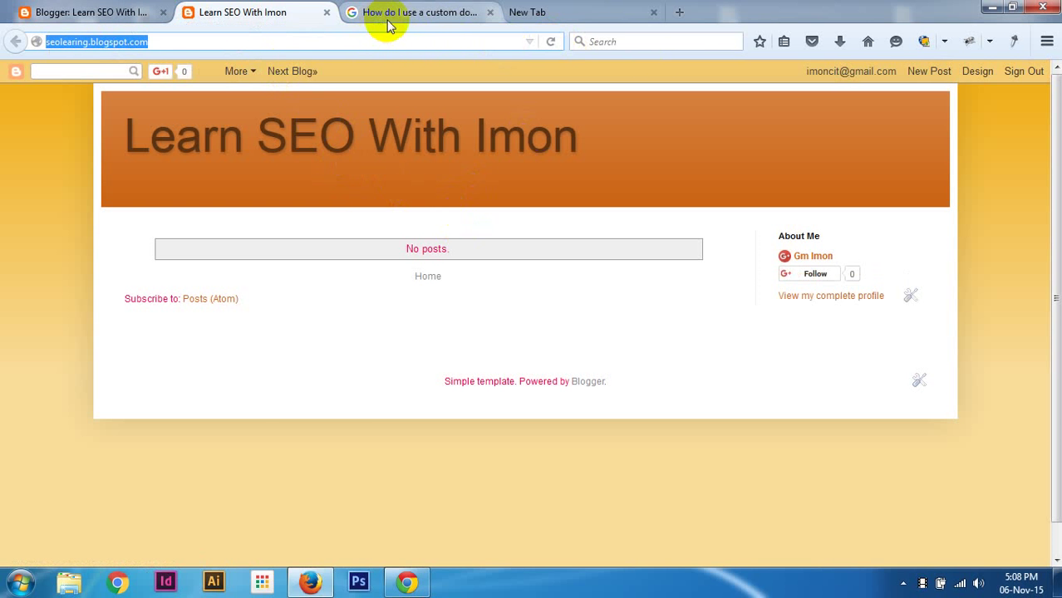
{"action": "left_click", "coordinate": [415, 18]}
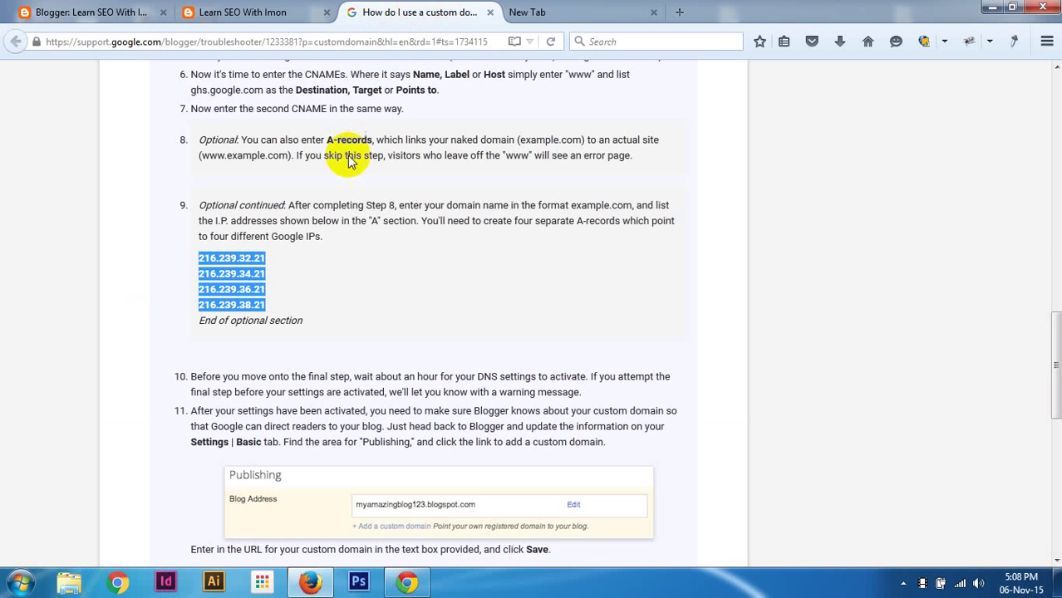
{"action": "left_click", "coordinate": [579, 14]}
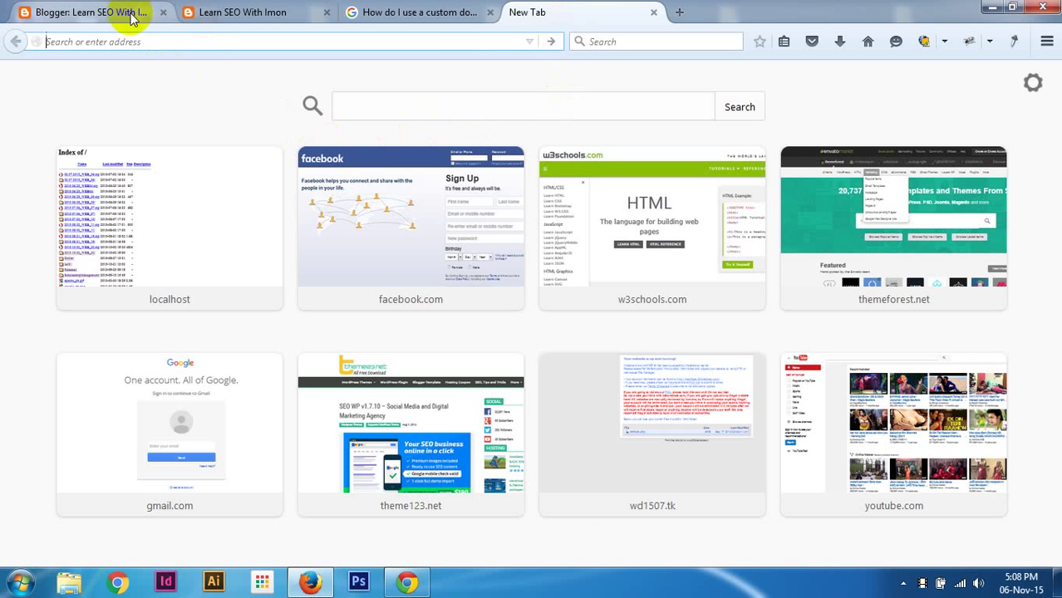
{"action": "left_click", "coordinate": [129, 16]}
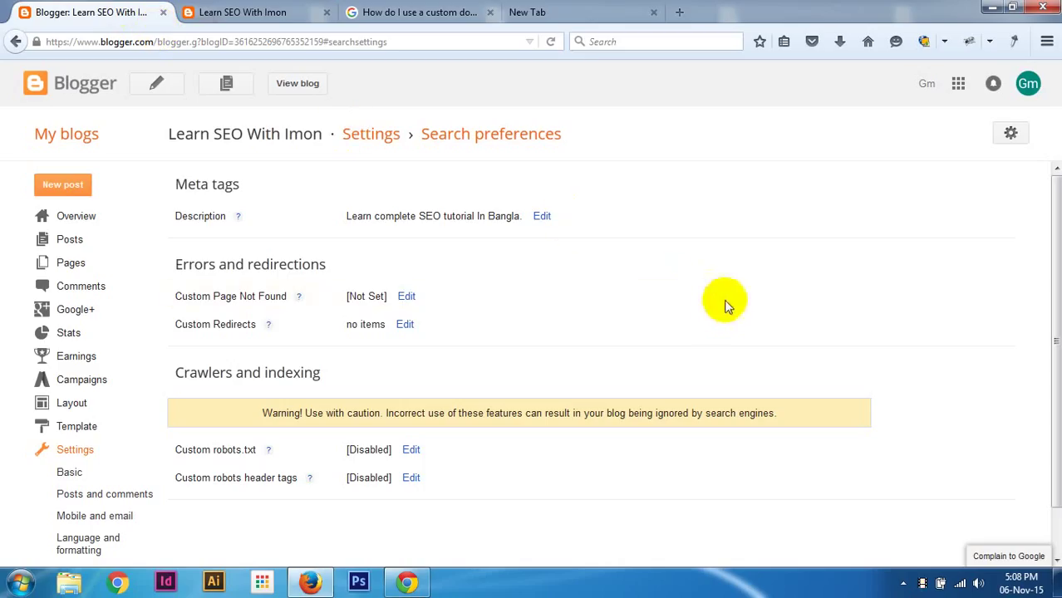
Reopen and save the search description, and look at the Custom Page Not Found message editor without saving it.
{"action": "left_click", "coordinate": [541, 217]}
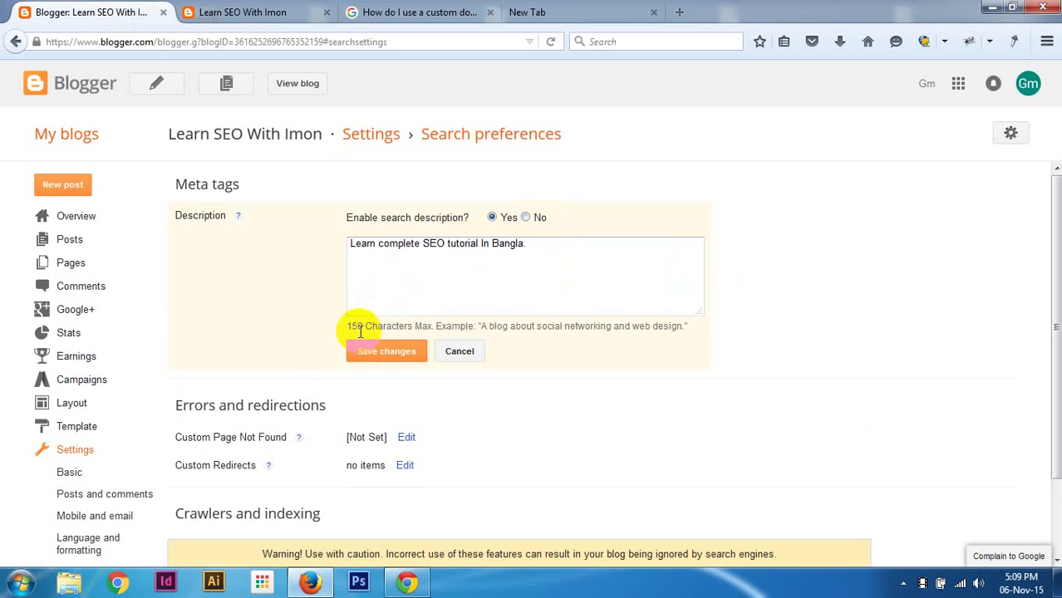
{"action": "left_click", "coordinate": [386, 355]}
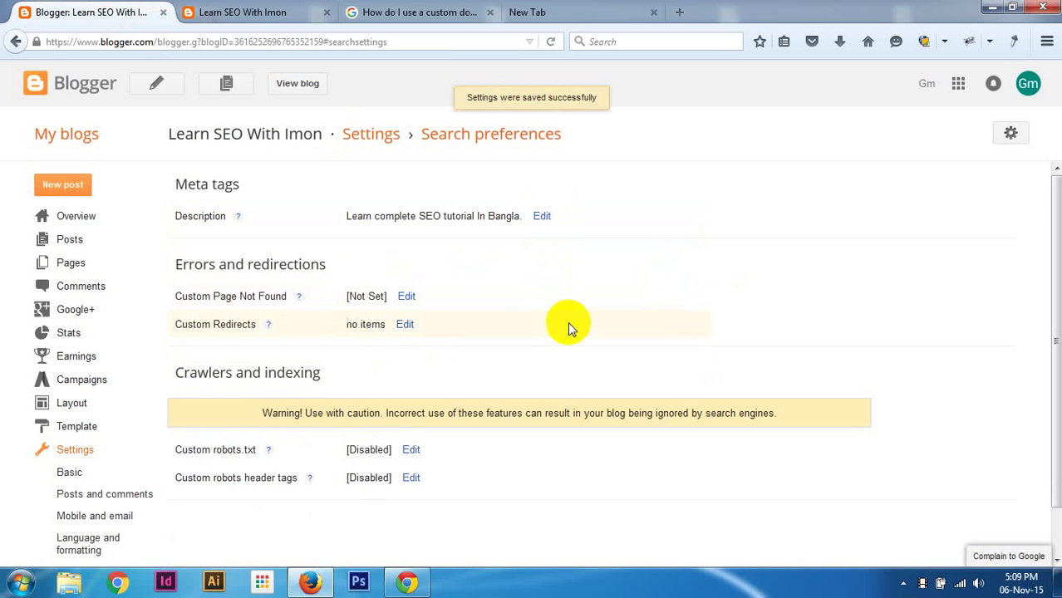
{"action": "scroll", "coordinate": [682, 329], "scroll_direction": "down", "scroll_amount": 1}
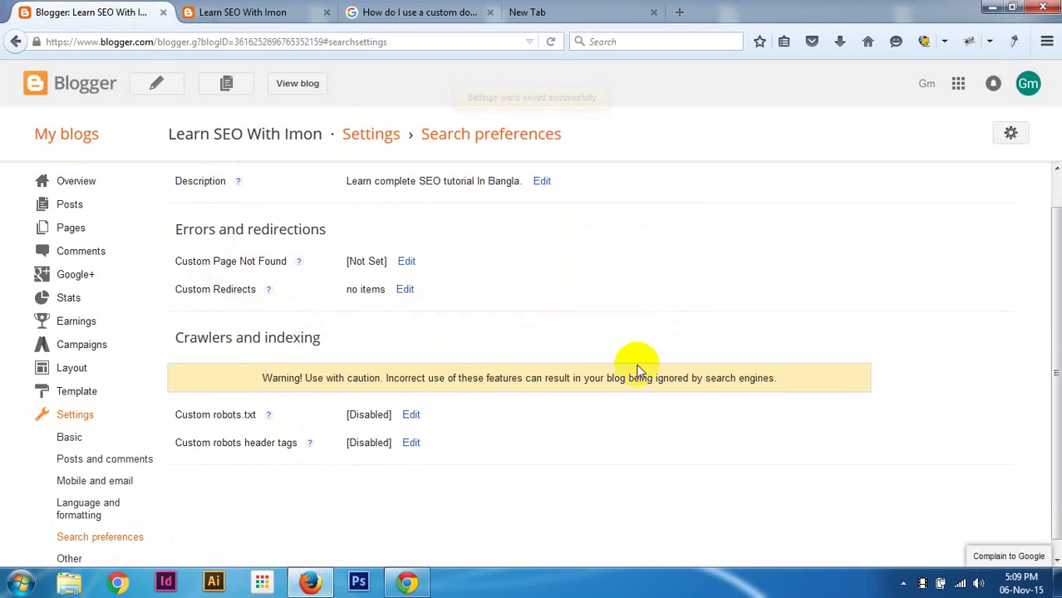
{"action": "left_click", "coordinate": [415, 264]}
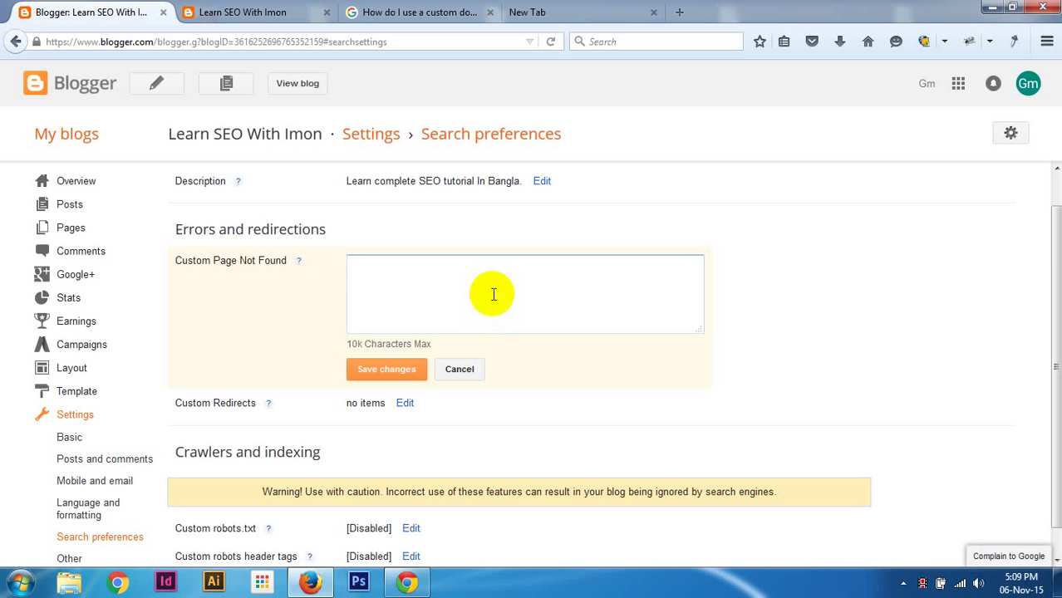
{"action": "left_click", "coordinate": [493, 294]}
{"action": "left_click", "coordinate": [465, 371]}
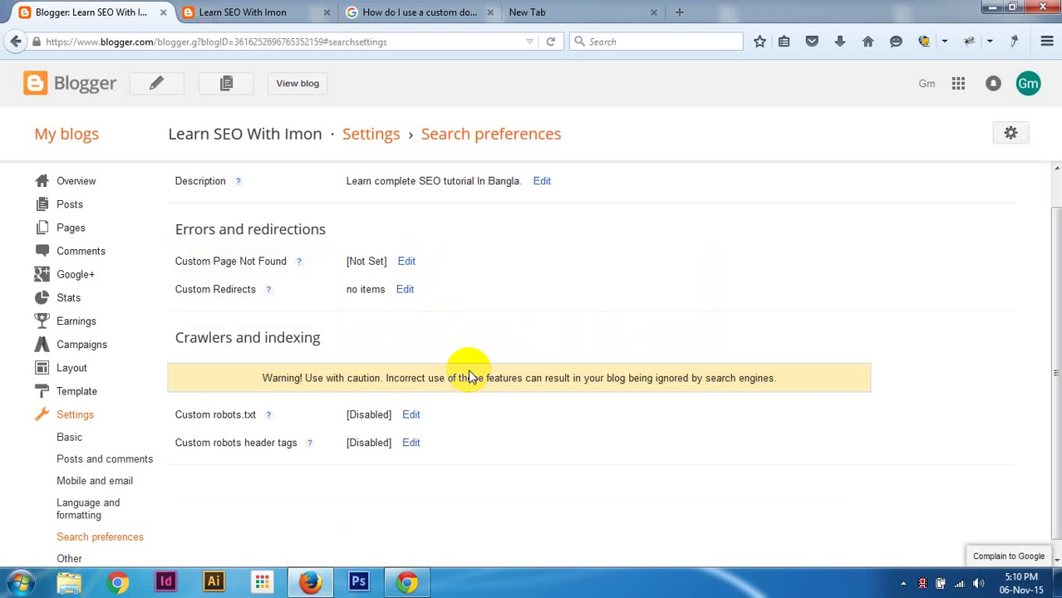
Examine the From, To and Permanent options of a new custom redirect and close the redirect editor without saving.
{"action": "left_click", "coordinate": [405, 291]}
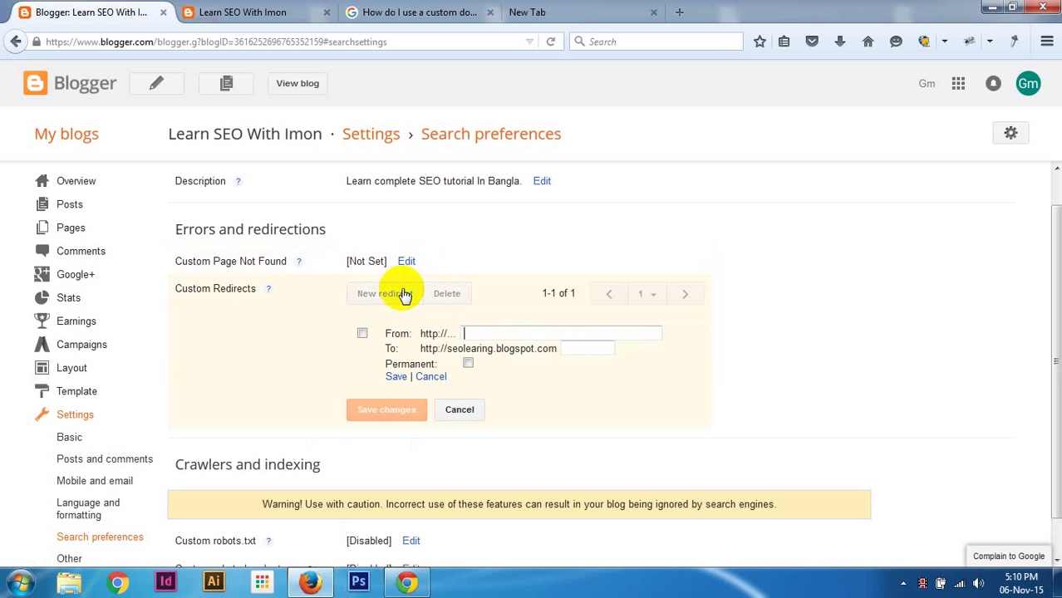
{"action": "left_click", "coordinate": [519, 329]}
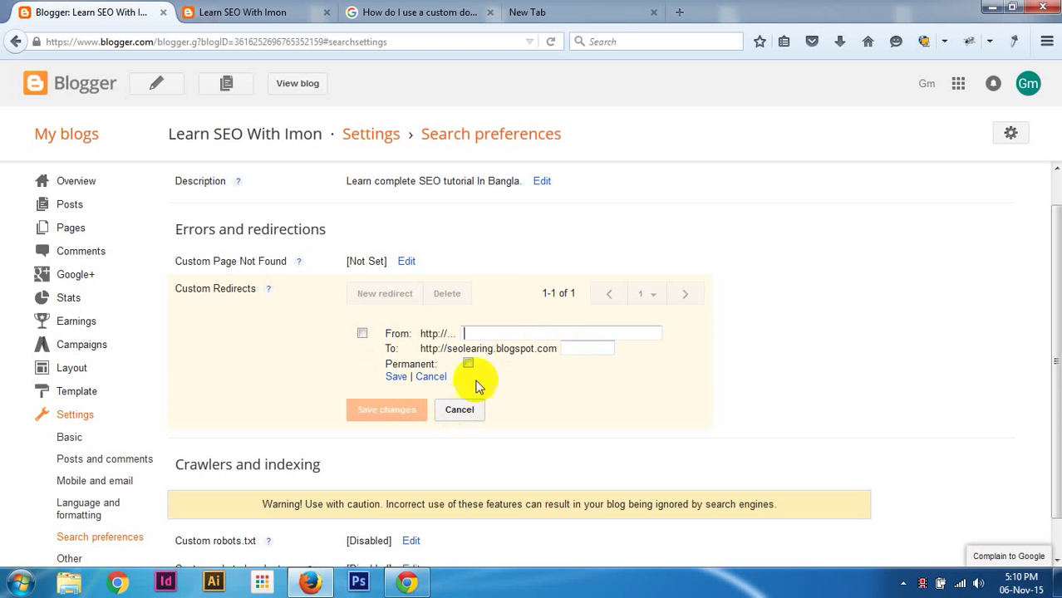
{"action": "left_click", "coordinate": [362, 333]}
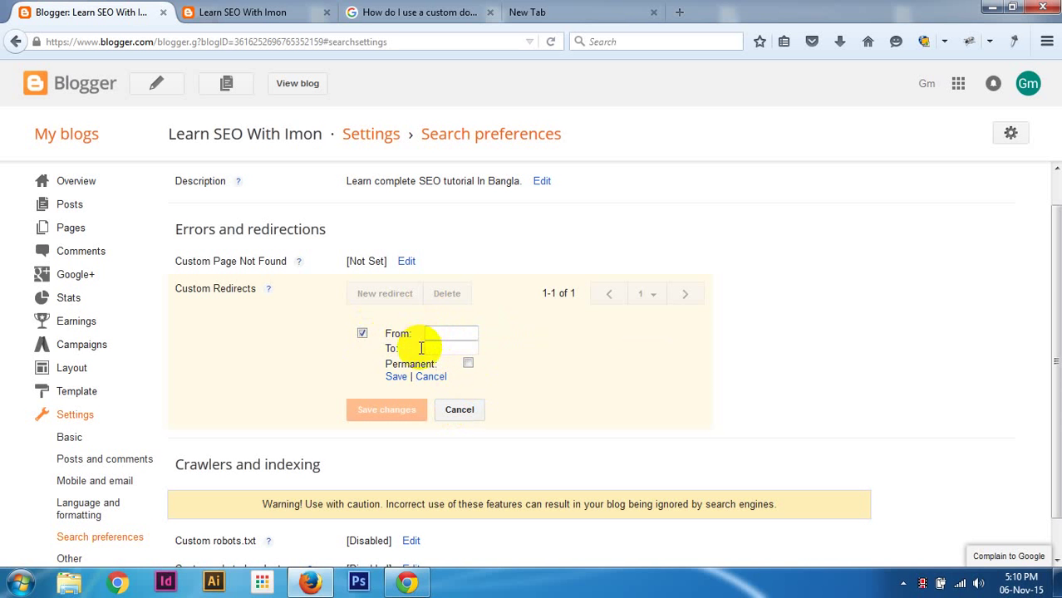
{"action": "left_click", "coordinate": [362, 333]}
{"action": "left_click", "coordinate": [433, 333]}
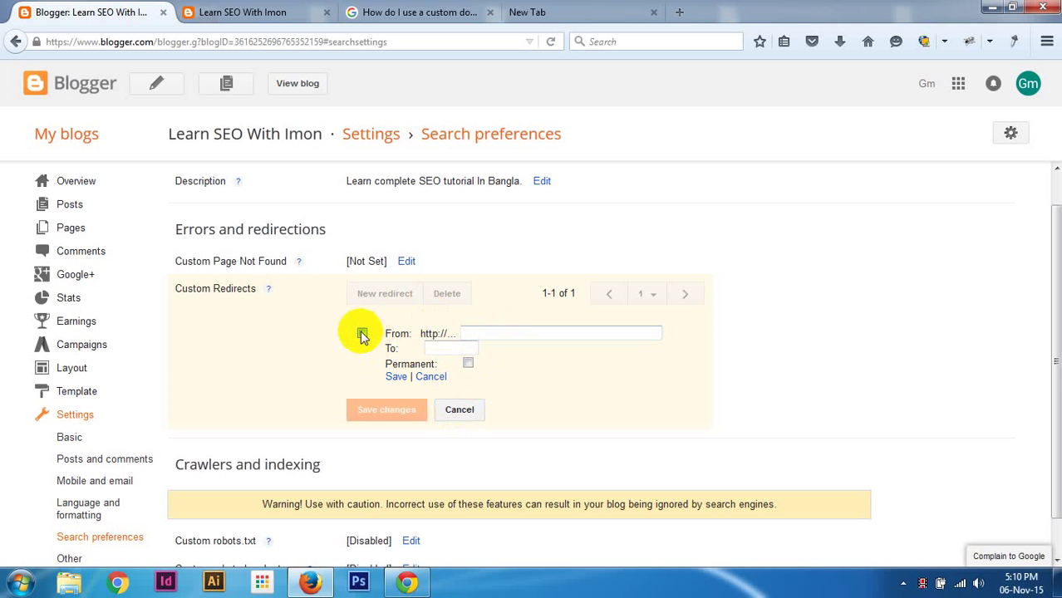
{"action": "left_click", "coordinate": [363, 334]}
{"action": "left_click", "coordinate": [454, 335]}
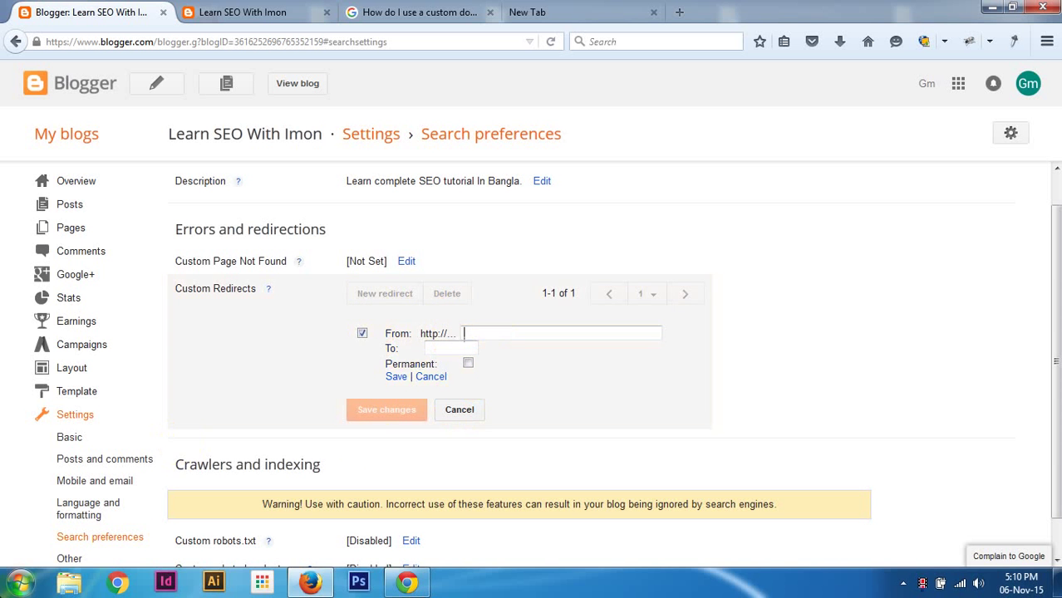
{"action": "left_click", "coordinate": [459, 349]}
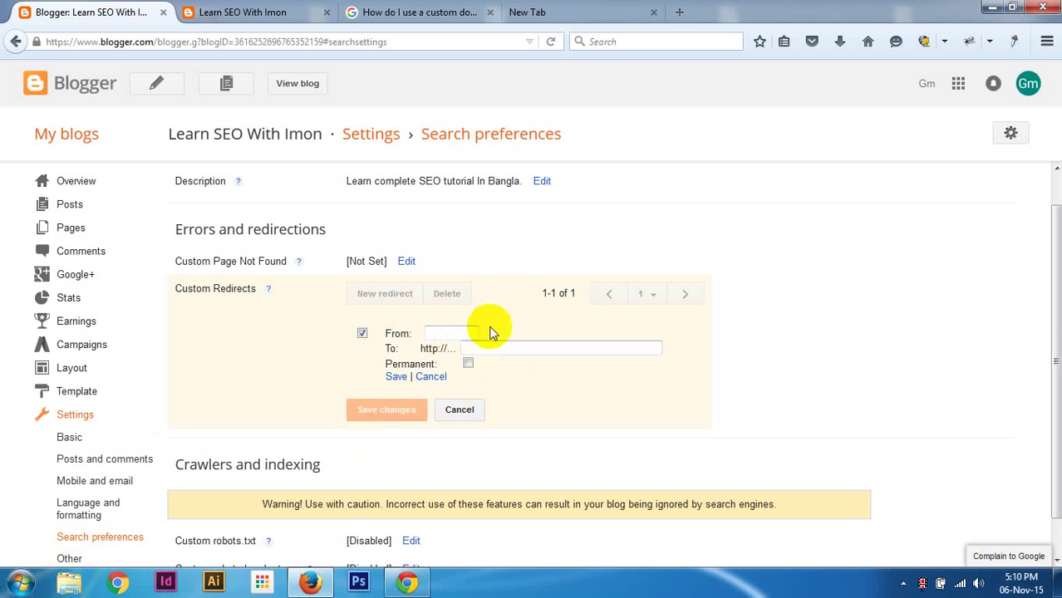
{"action": "left_click", "coordinate": [460, 333]}
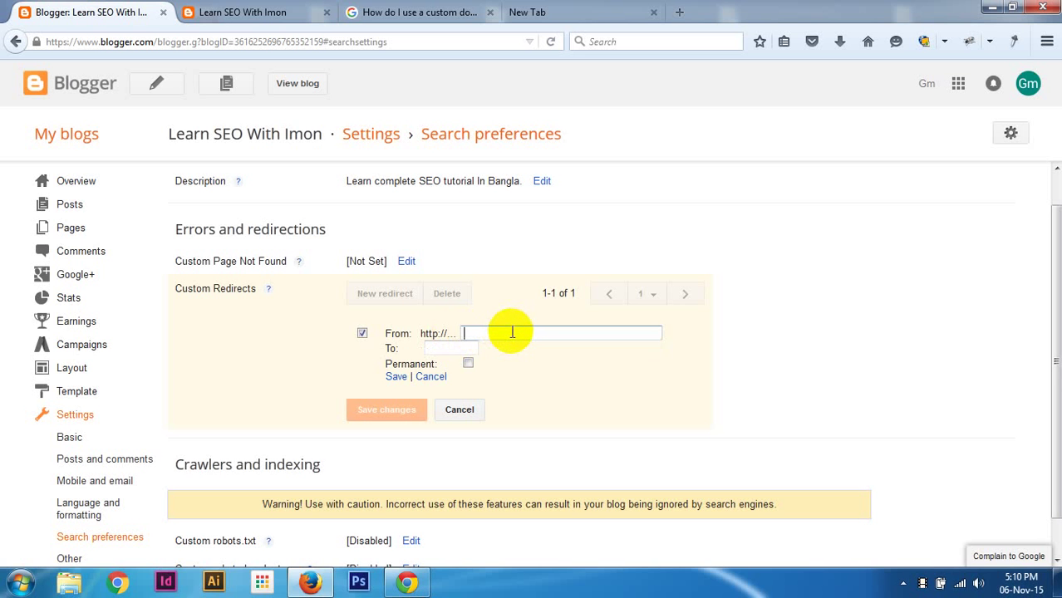
{"action": "left_click", "coordinate": [468, 350]}
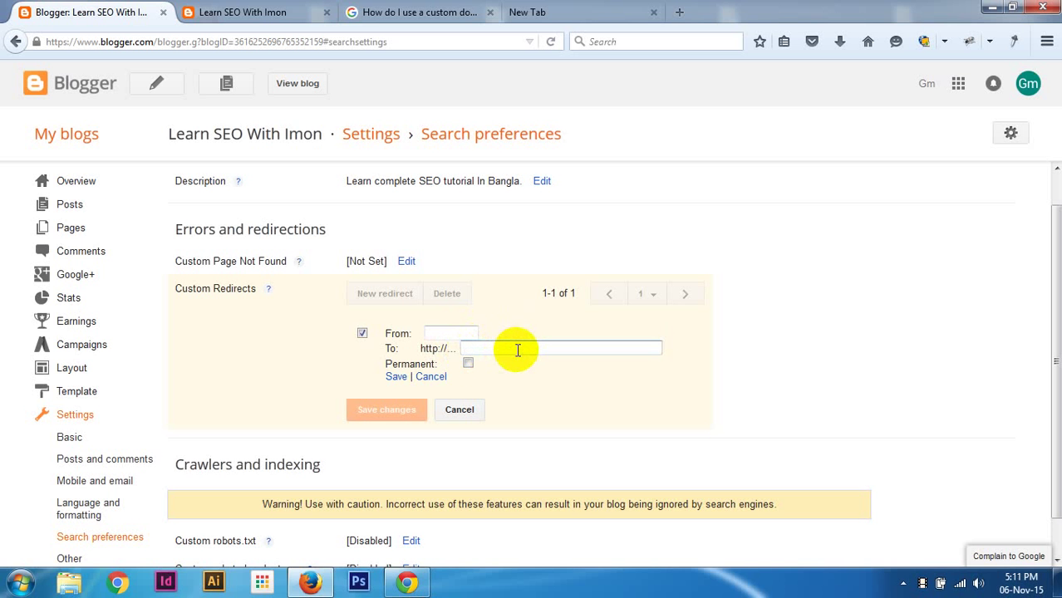
{"action": "left_click", "coordinate": [459, 333]}
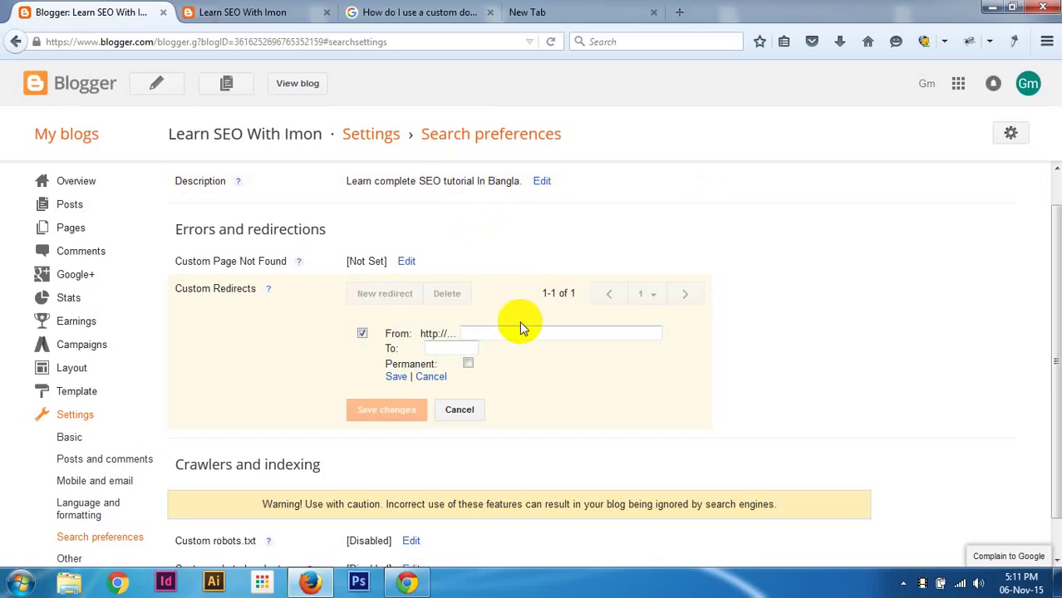
{"action": "left_click", "coordinate": [445, 350]}
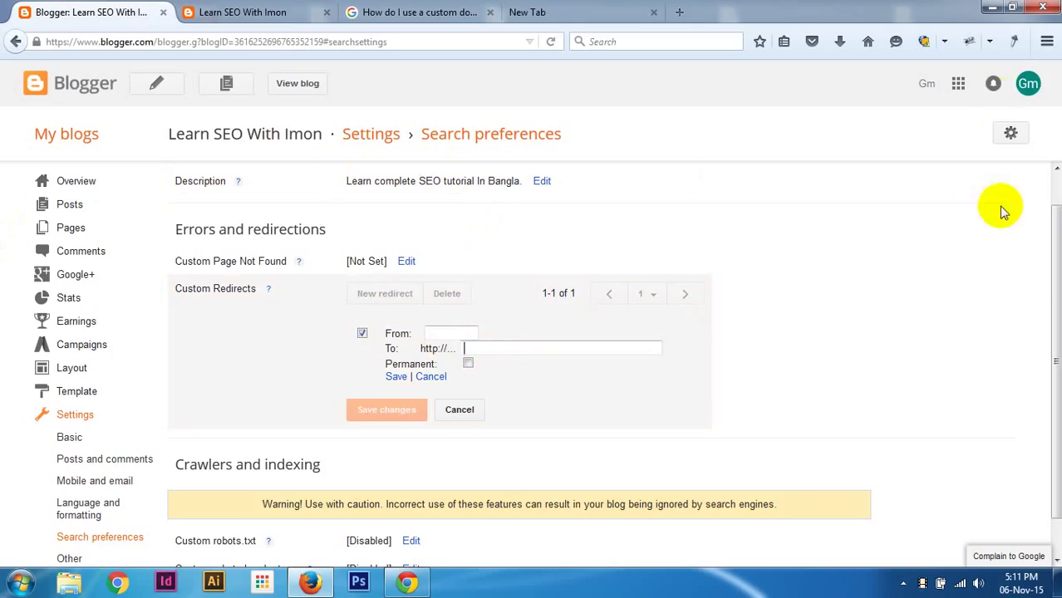
{"action": "left_click", "coordinate": [459, 332]}
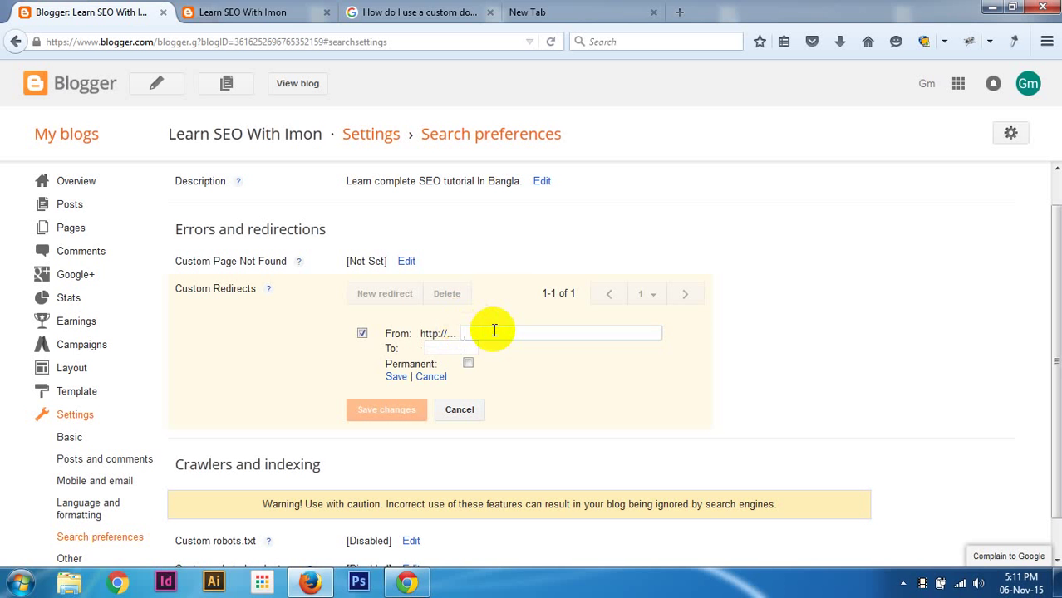
{"action": "left_click", "coordinate": [458, 350]}
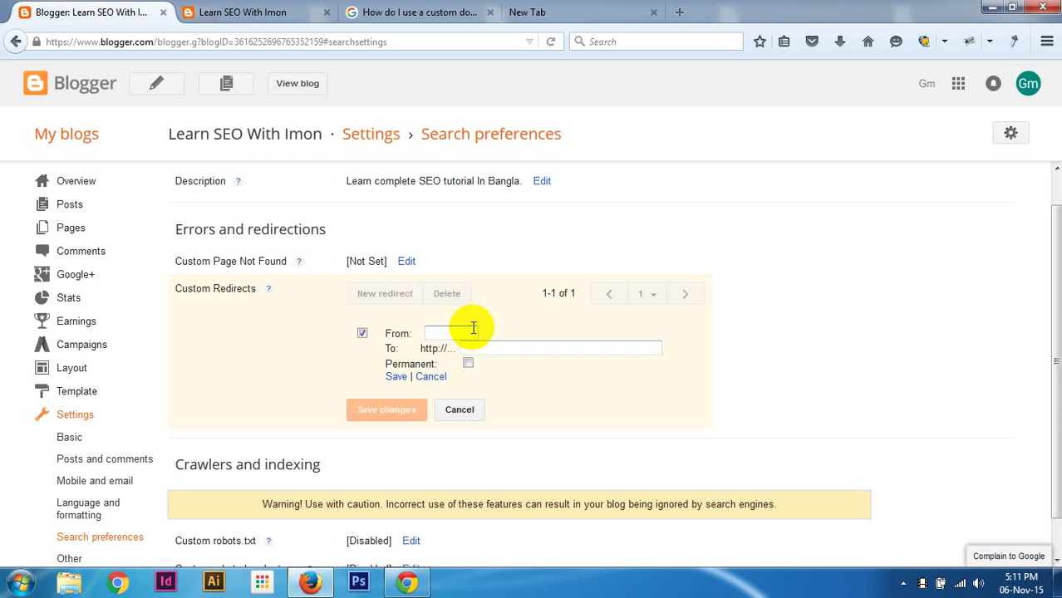
{"action": "left_click", "coordinate": [473, 330]}
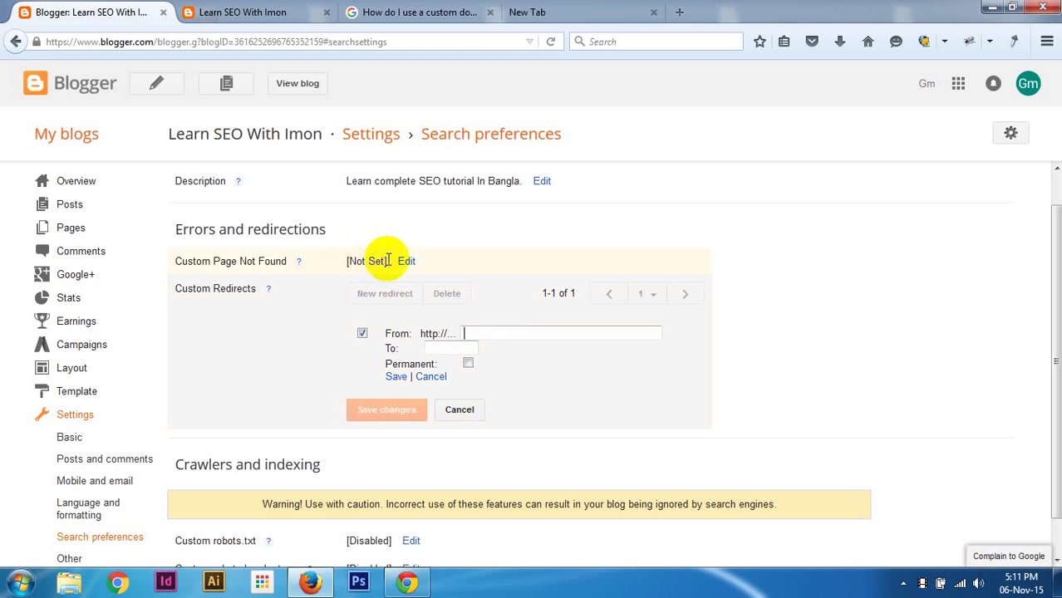
{"action": "left_click", "coordinate": [458, 409]}
Review the Custom Page Not Found message field once more and cancel the edit.
{"action": "left_click", "coordinate": [407, 263]}
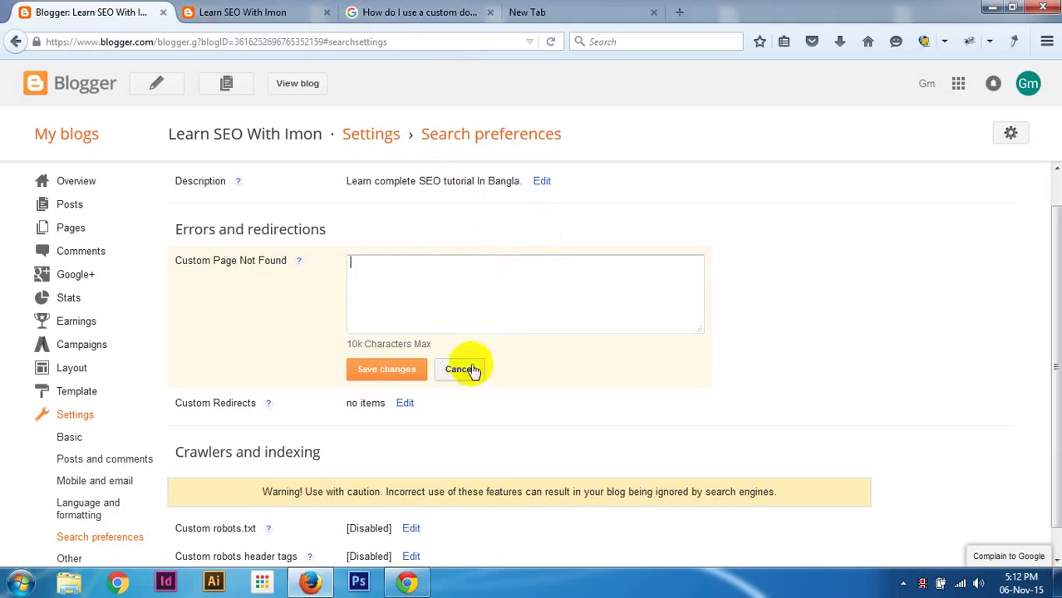
{"action": "left_click", "coordinate": [474, 272]}
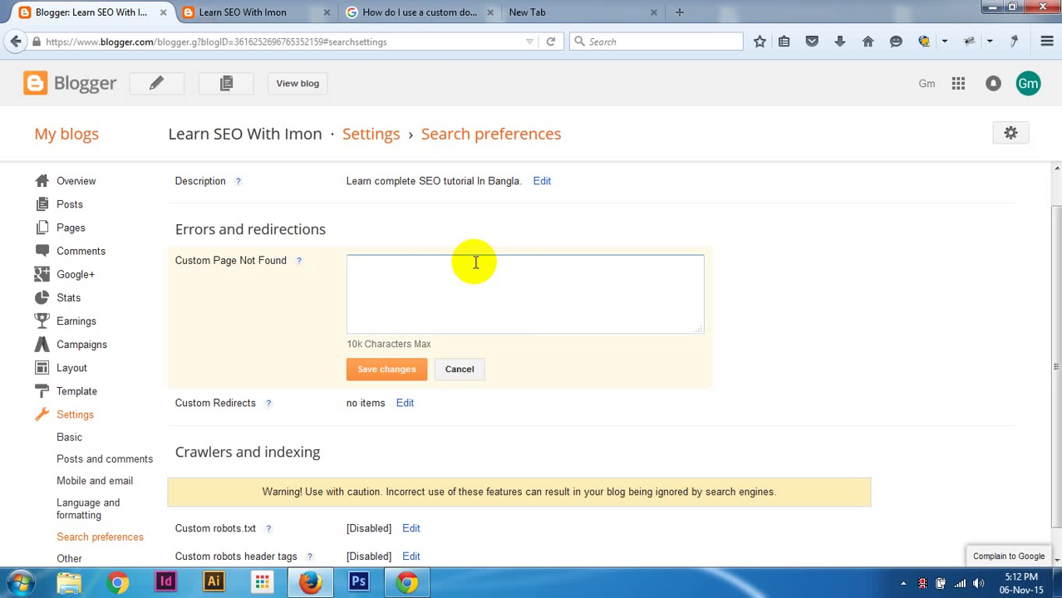
{"action": "left_click", "coordinate": [461, 370]}
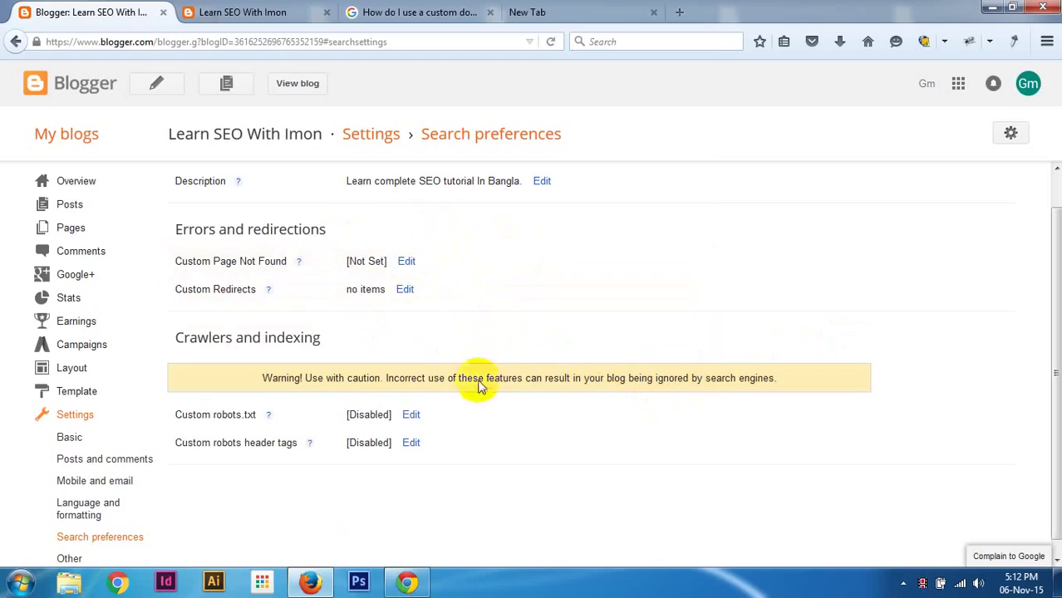
Open the Custom robots.txt setting for editing and enable custom robots.txt content.
{"action": "left_click", "coordinate": [411, 416]}
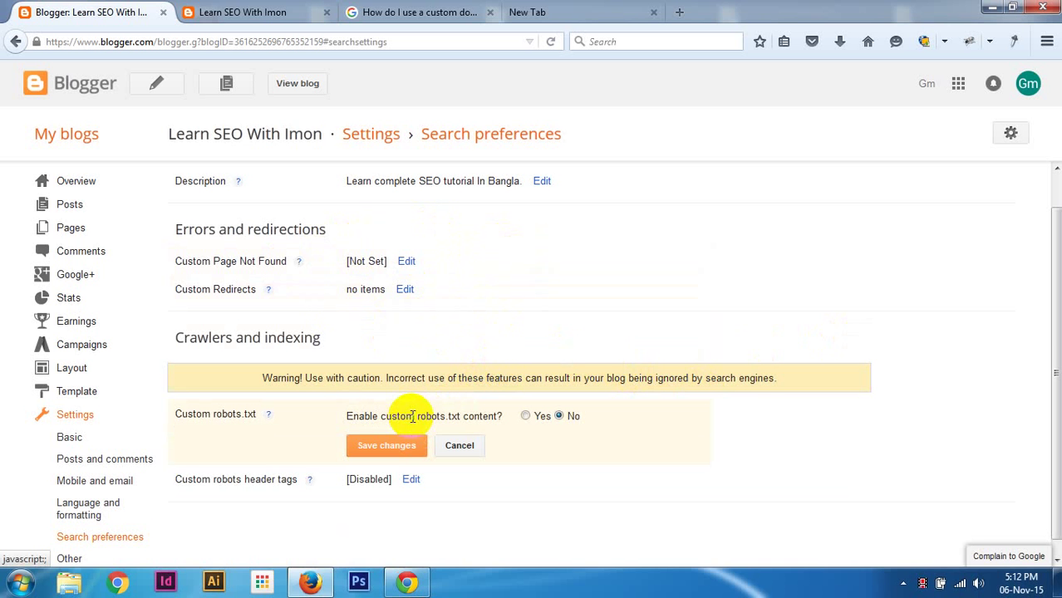
{"action": "left_click", "coordinate": [526, 417]}
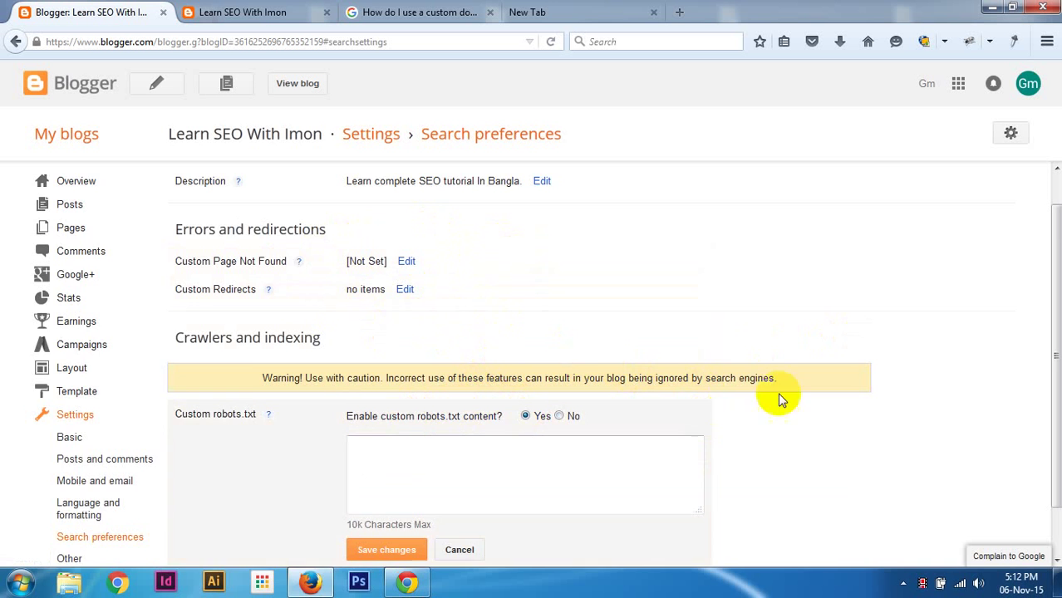
{"action": "scroll", "coordinate": [828, 392], "scroll_direction": "down", "scroll_amount": 1}
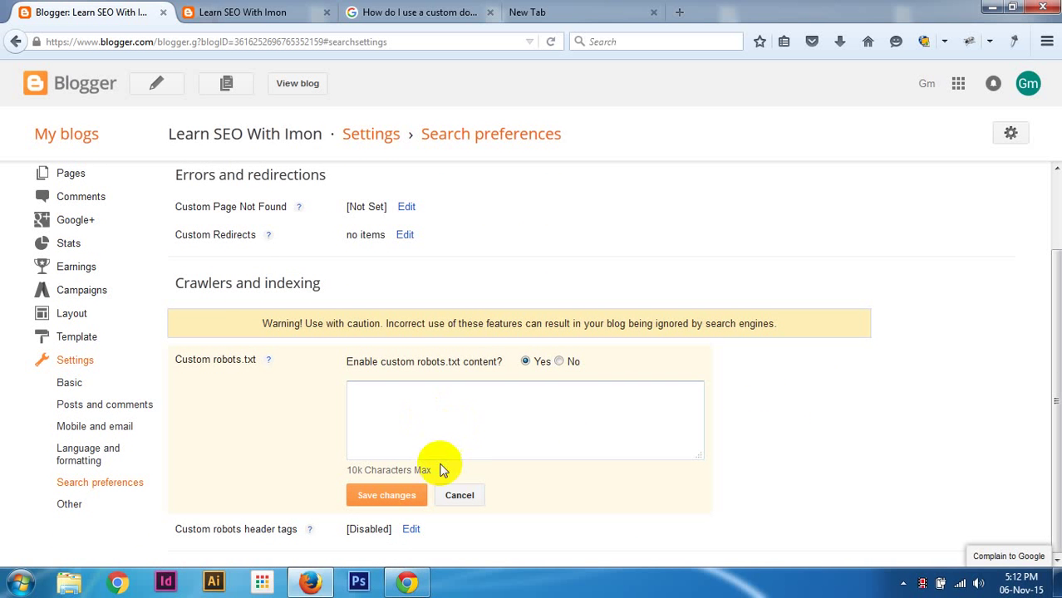
Switch to Google Drive in Chrome and open the duplicate Meta descriptions document in the Onsite +Onpage Seo Blogspot folder under Blogspot Optimization.
{"action": "left_click", "coordinate": [405, 582]}
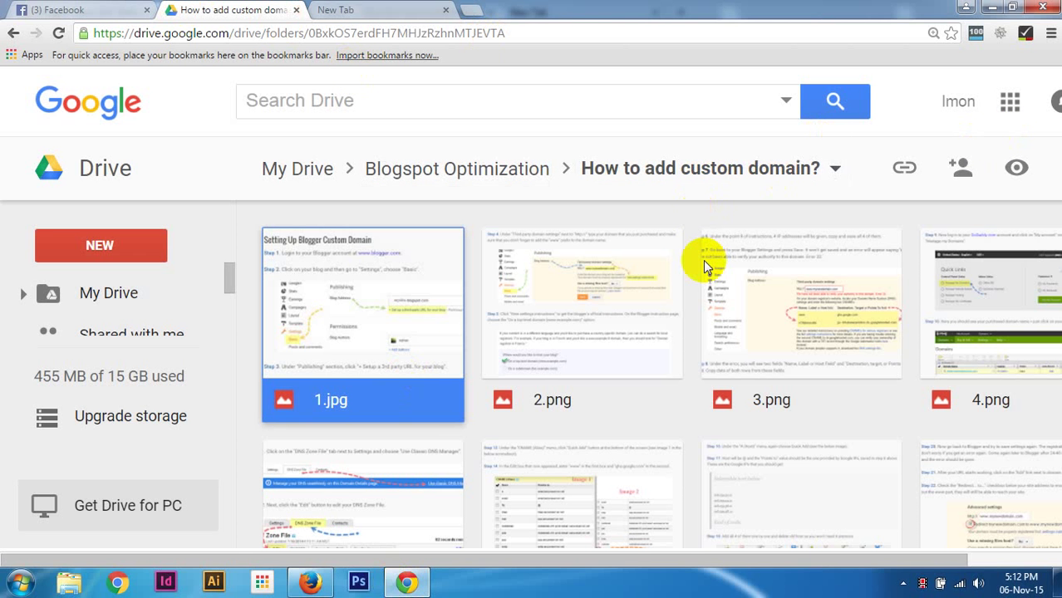
{"action": "key", "text": "ctrl+minus"}
{"action": "key", "text": "ctrl+minus"}
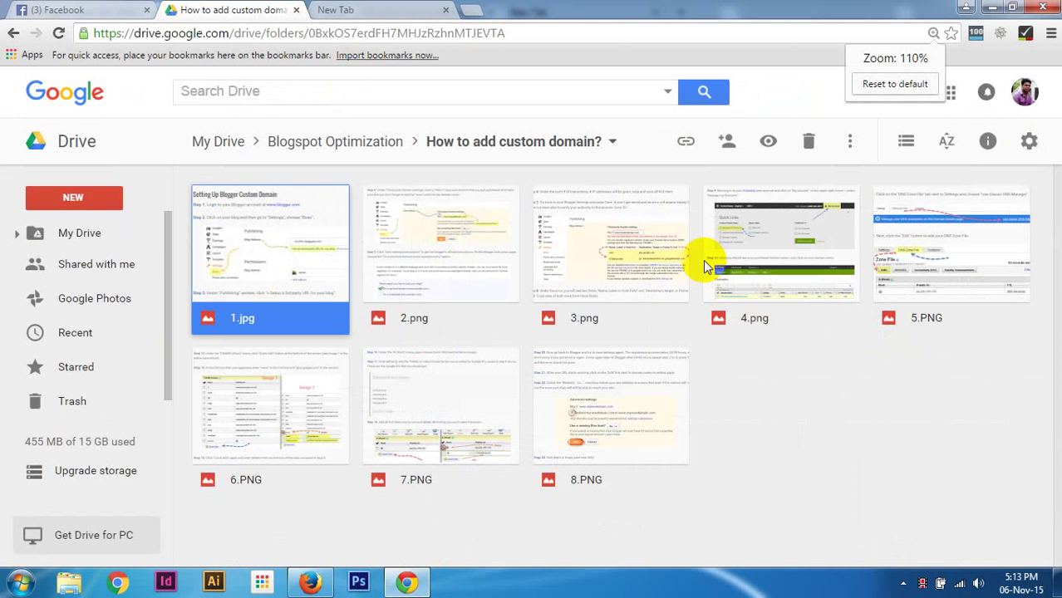
{"action": "key", "text": "ctrl+minus"}
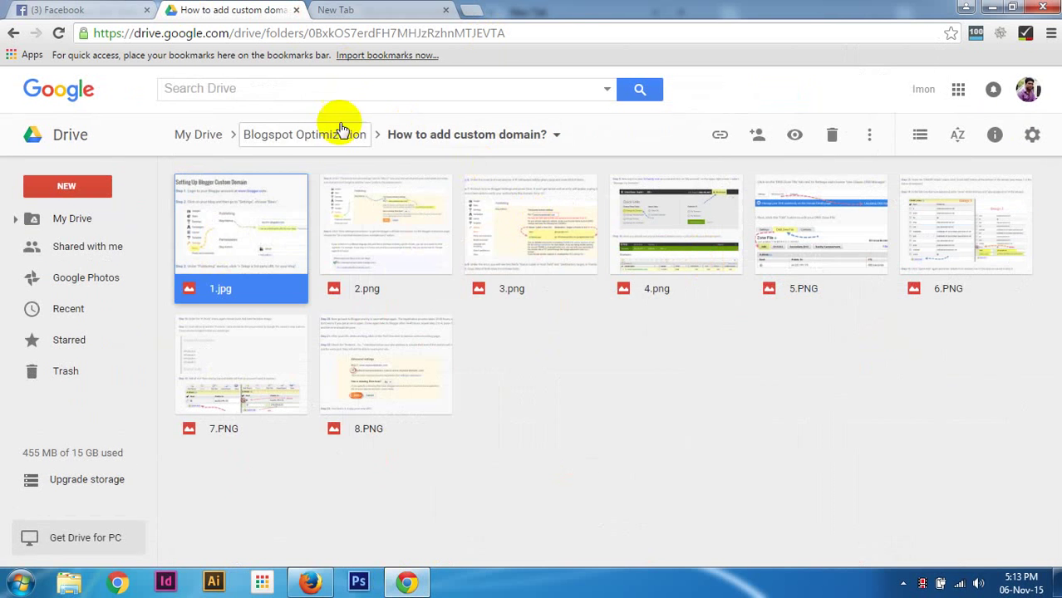
{"action": "left_click", "coordinate": [296, 133]}
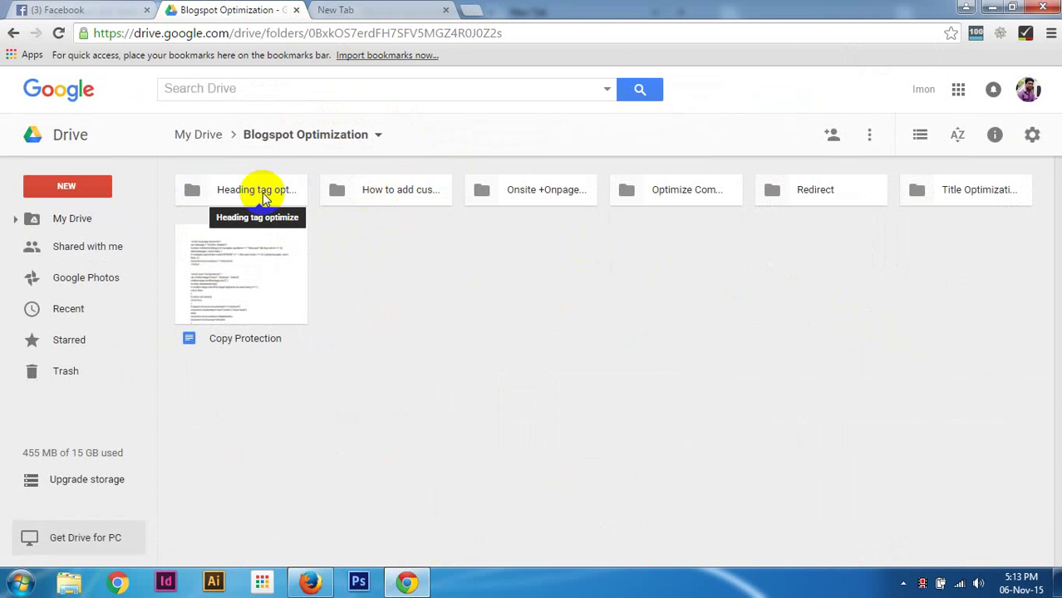
{"action": "double_click", "coordinate": [564, 192]}
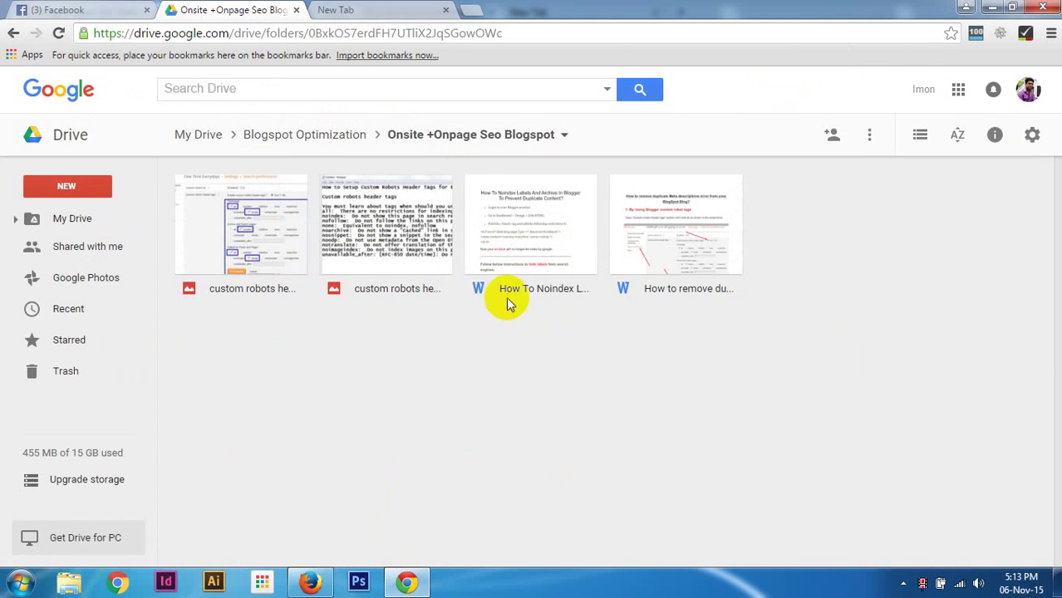
{"action": "double_click", "coordinate": [667, 240]}
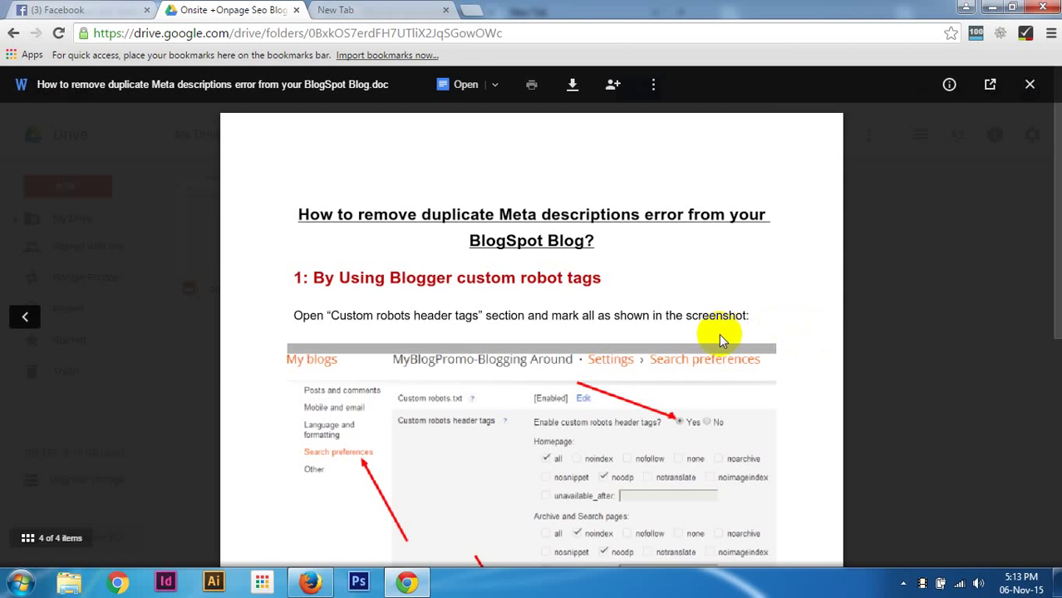
Copy the document's full robots.txt code, from User-agent: Mediapartners-Google* through the Sitemap line, into Blogger's Custom robots.txt field.
{"action": "scroll", "coordinate": [720, 340], "scroll_direction": "down", "scroll_amount": 6}
{"action": "left_click", "coordinate": [718, 362]}
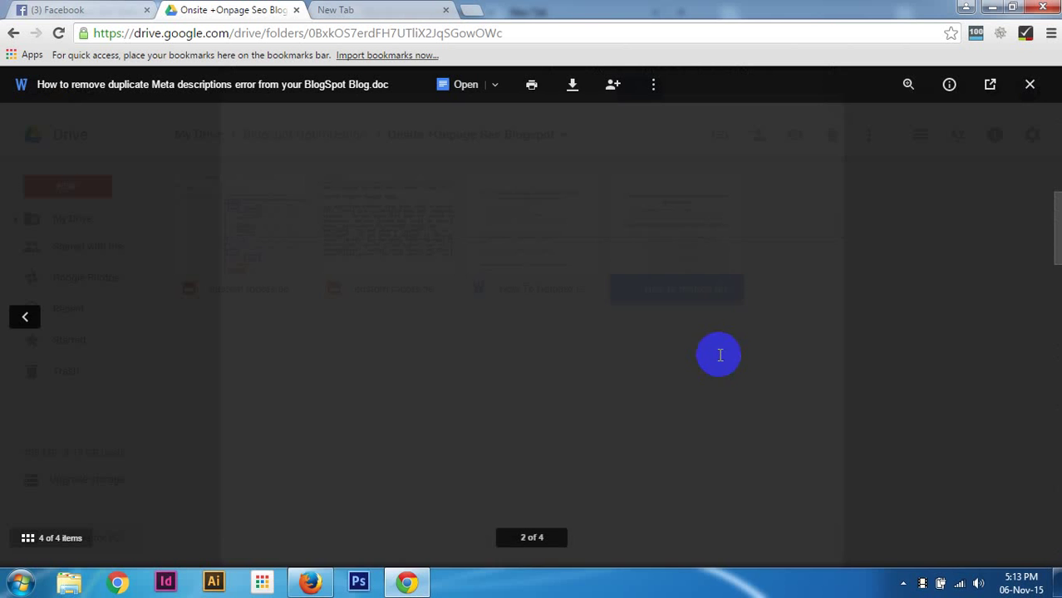
{"action": "scroll", "coordinate": [719, 355], "scroll_direction": "down", "scroll_amount": 10}
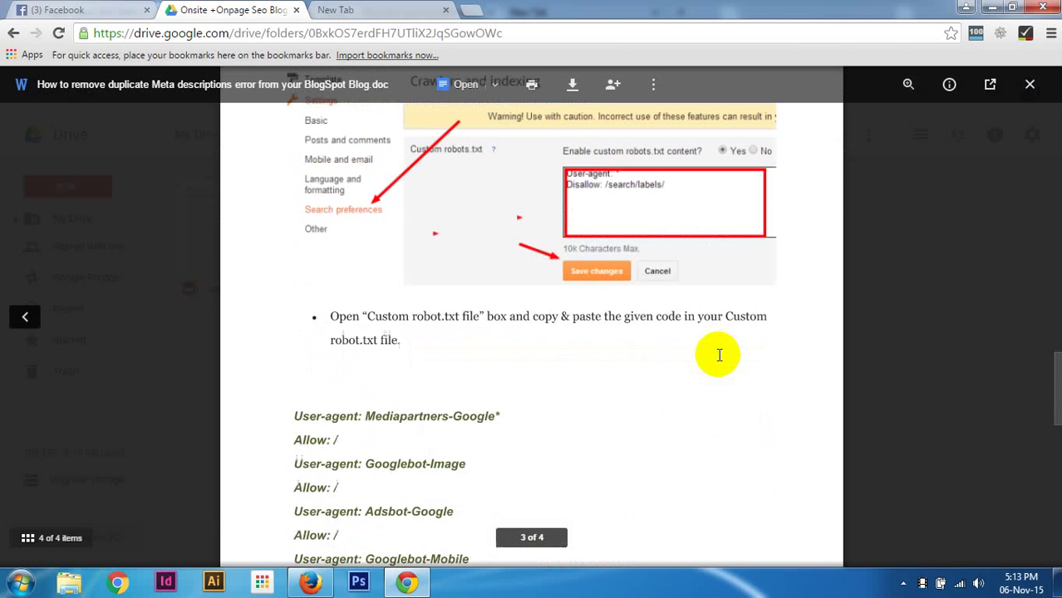
{"action": "scroll", "coordinate": [720, 354], "scroll_direction": "up", "scroll_amount": 1}
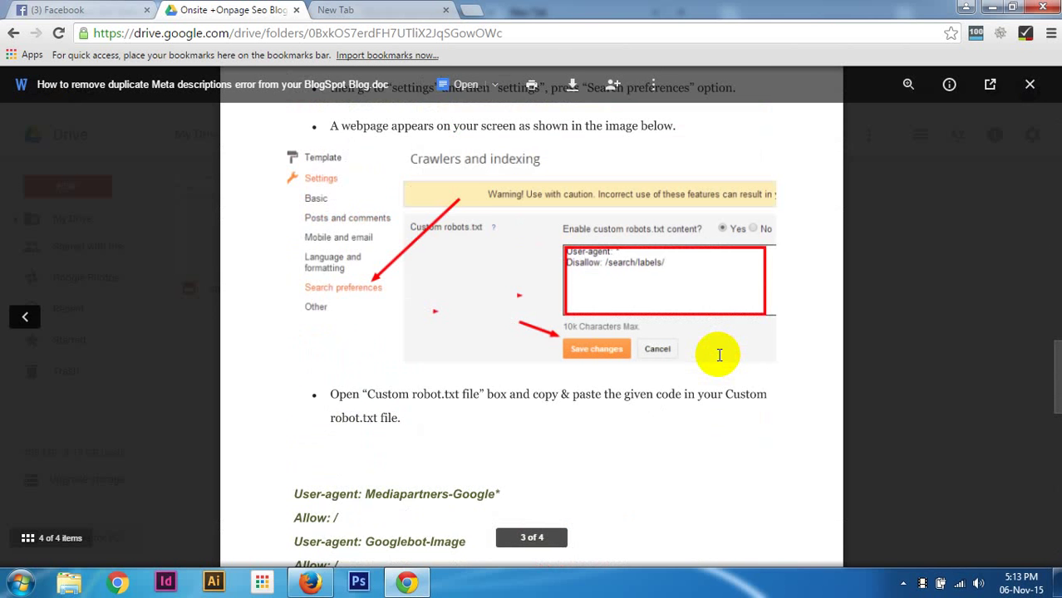
{"action": "scroll", "coordinate": [720, 355], "scroll_direction": "down", "scroll_amount": 10}
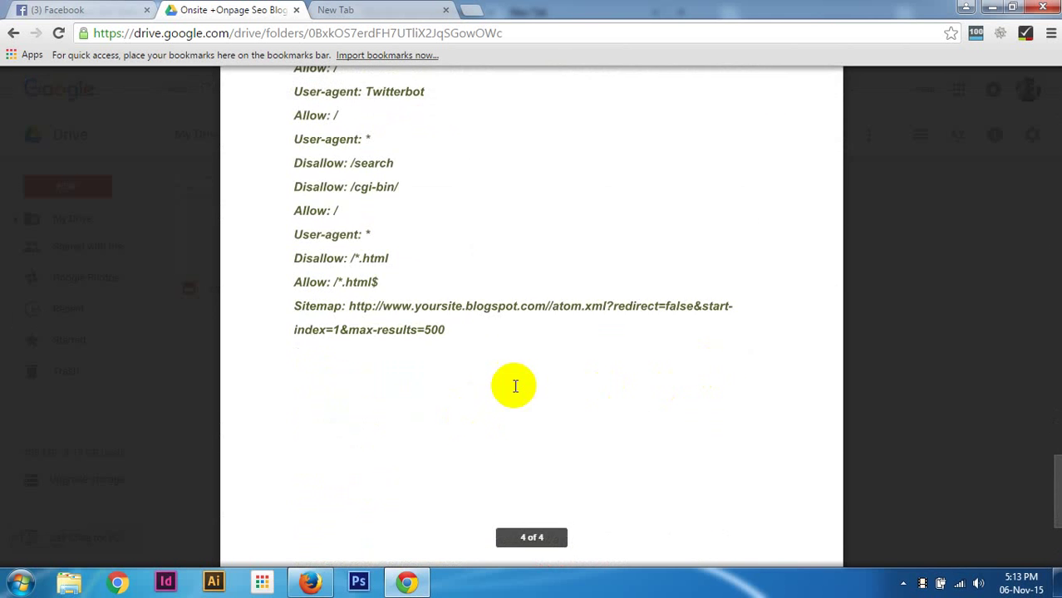
{"action": "left_click_drag", "start_coordinate": [445, 330], "coordinate": [297, 181]}
{"action": "scroll", "coordinate": [285, 172], "scroll_direction": "up", "scroll_amount": 5}
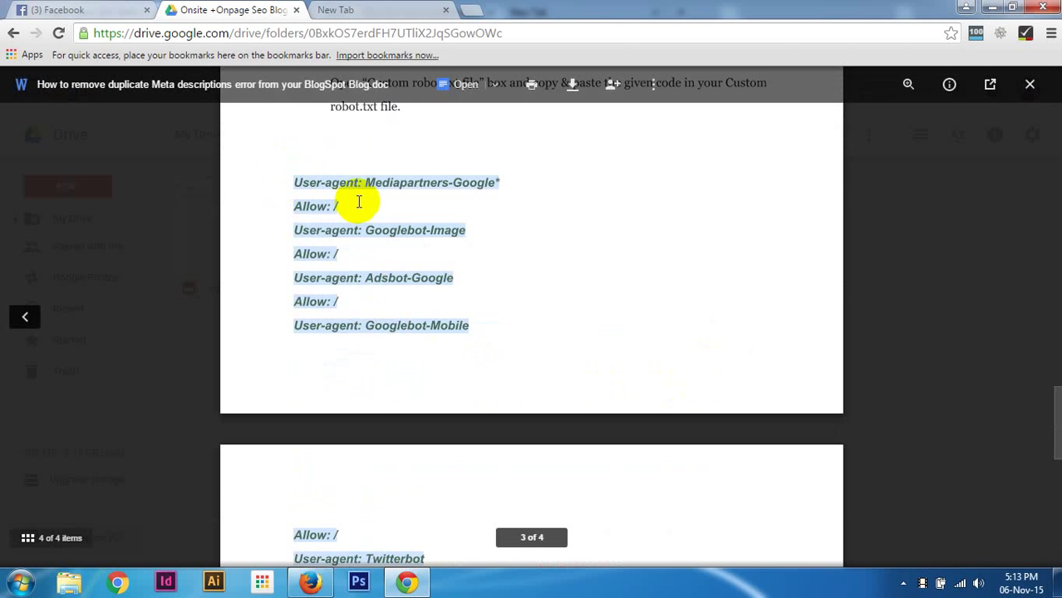
{"action": "left_click", "coordinate": [325, 587]}
{"action": "left_click", "coordinate": [470, 411]}
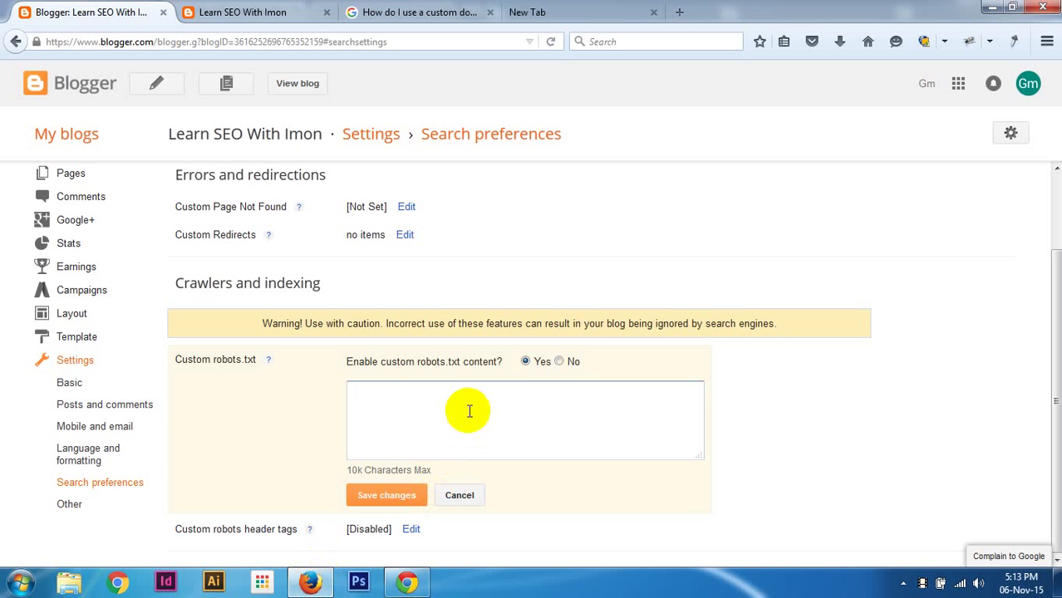
{"action": "key", "text": "ctrl+v"}
Review the pasted robots.txt rules from the first User-agent entry down to the Sitemap line.
{"action": "scroll", "coordinate": [470, 412], "scroll_direction": "up", "scroll_amount": 8}
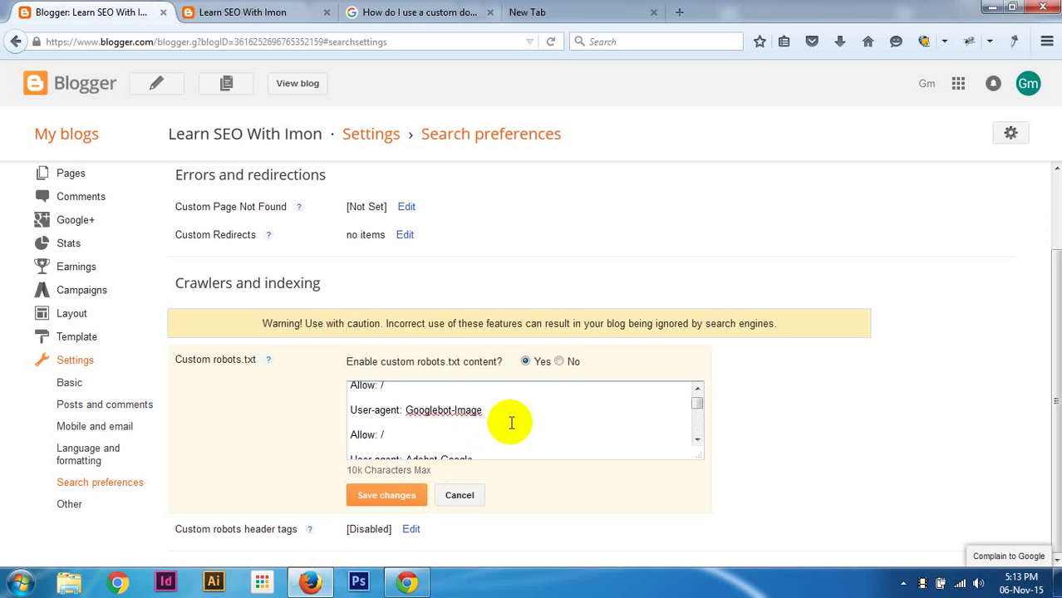
{"action": "scroll", "coordinate": [762, 454], "scroll_direction": "down", "scroll_amount": 2}
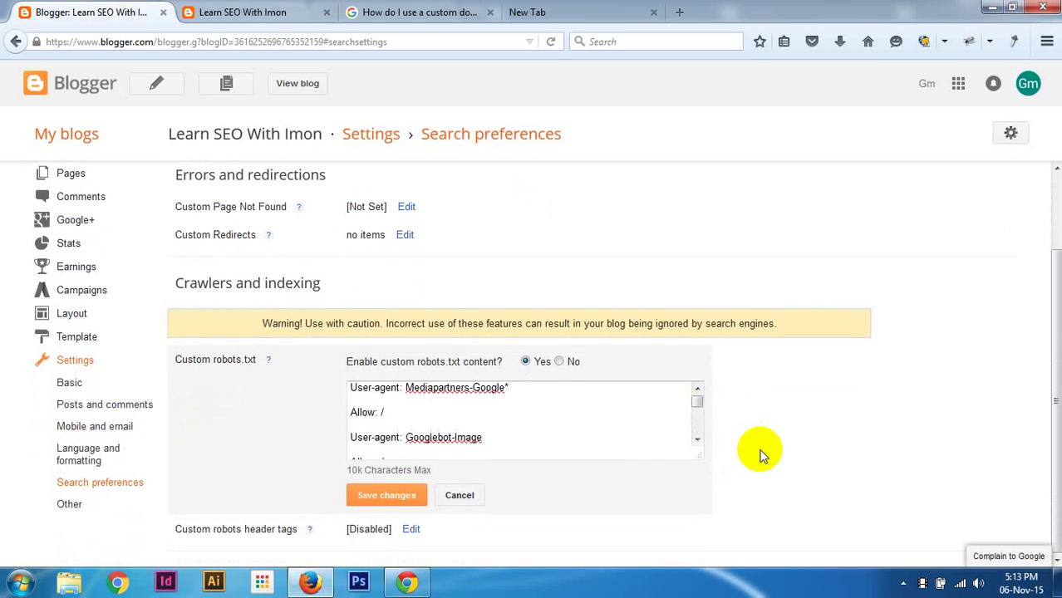
{"action": "scroll", "coordinate": [535, 414], "scroll_direction": "down", "scroll_amount": 5}
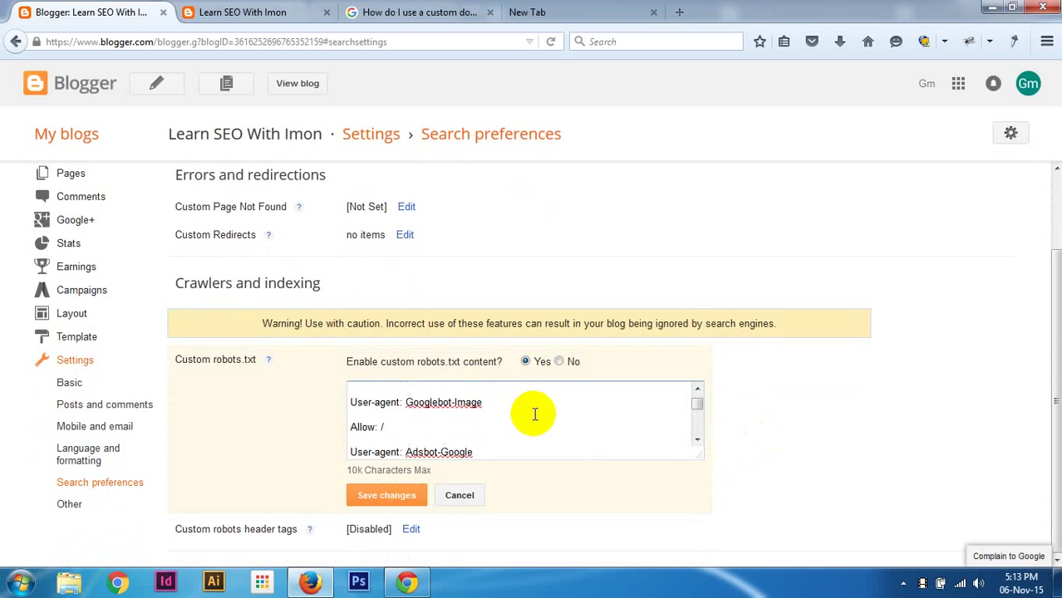
{"action": "scroll", "coordinate": [531, 422], "scroll_direction": "down", "scroll_amount": 2}
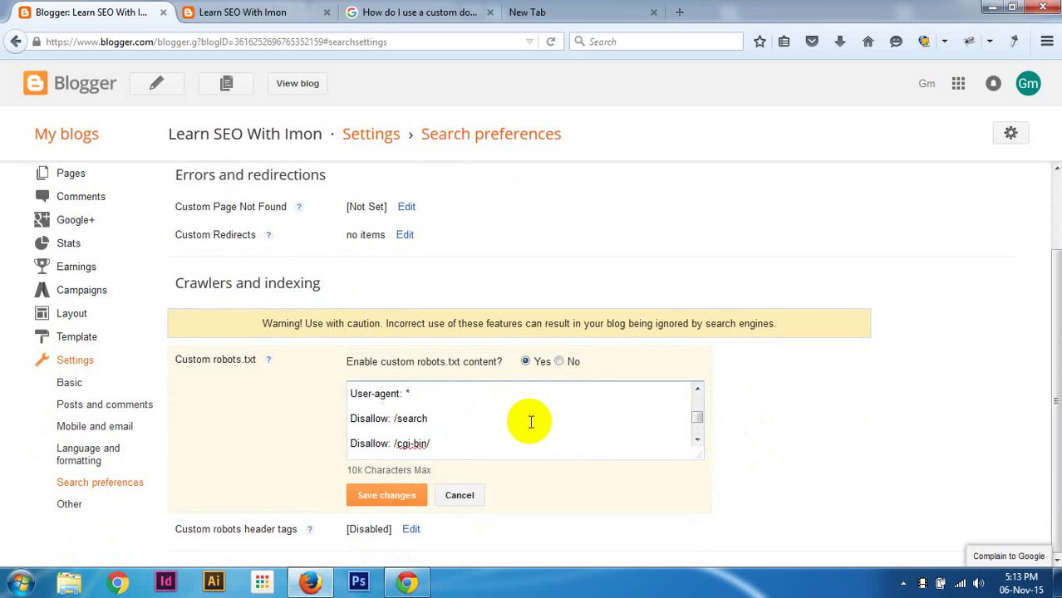
{"action": "scroll", "coordinate": [505, 422], "scroll_direction": "up", "scroll_amount": 3}
{"action": "scroll", "coordinate": [507, 428], "scroll_direction": "down", "scroll_amount": 5}
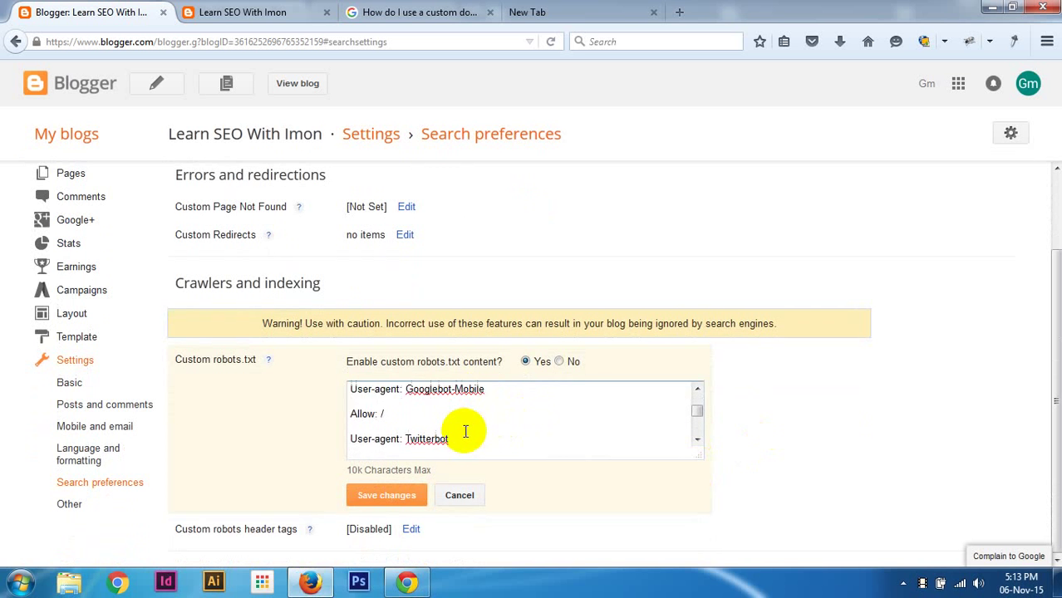
{"action": "scroll", "coordinate": [510, 428], "scroll_direction": "down", "scroll_amount": 2}
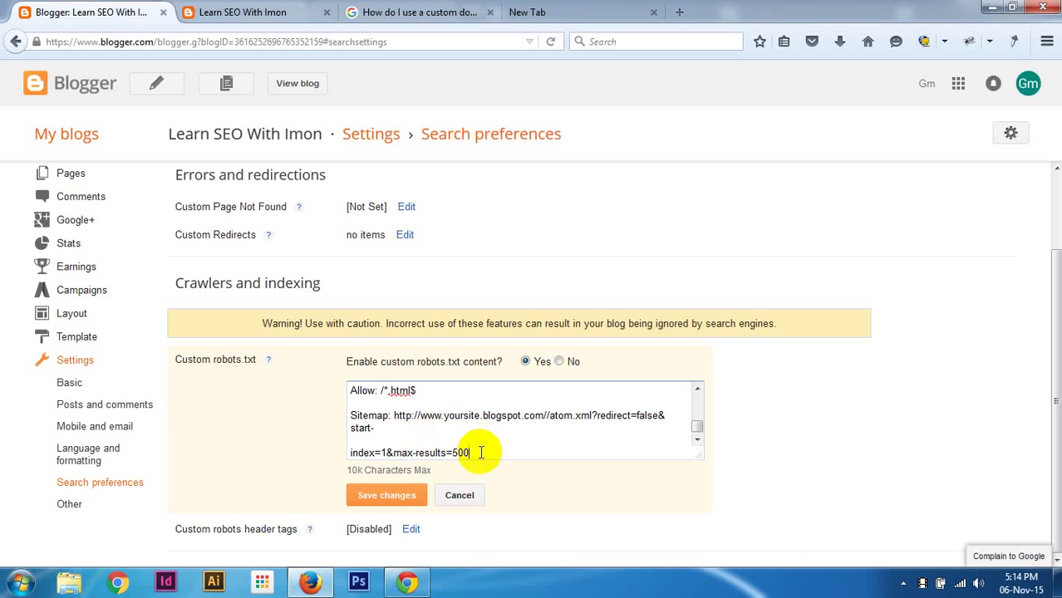
Highlight the Sitemap entry in the robots.txt code, search the web for "blogger sitemap generator", and open the ctrlq.org/blogger result.
{"action": "left_click_drag", "start_coordinate": [481, 453], "coordinate": [353, 418]}
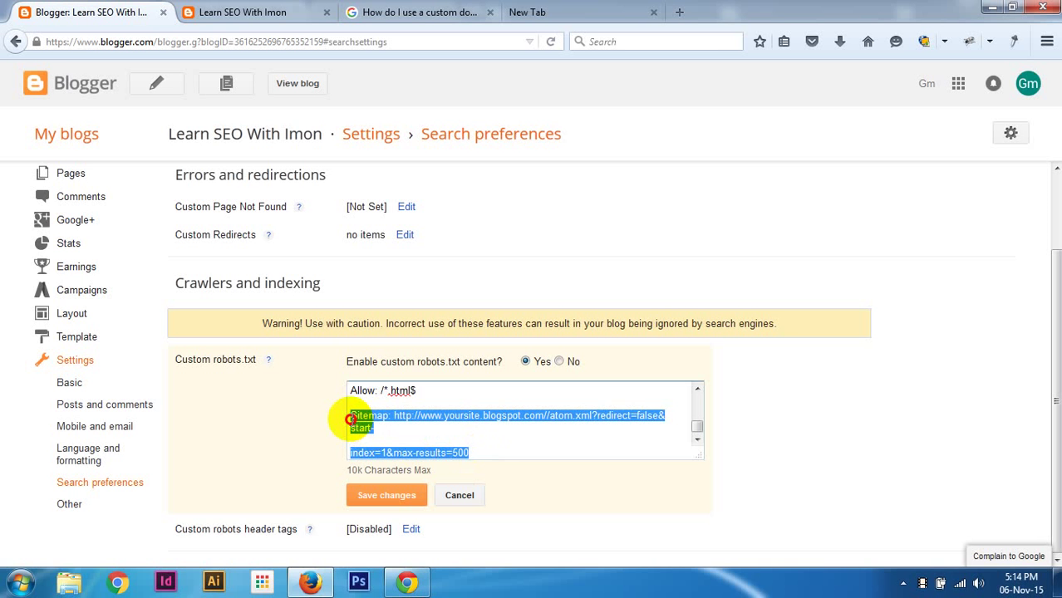
{"action": "left_click", "coordinate": [565, 12]}
{"action": "left_click", "coordinate": [540, 115]}
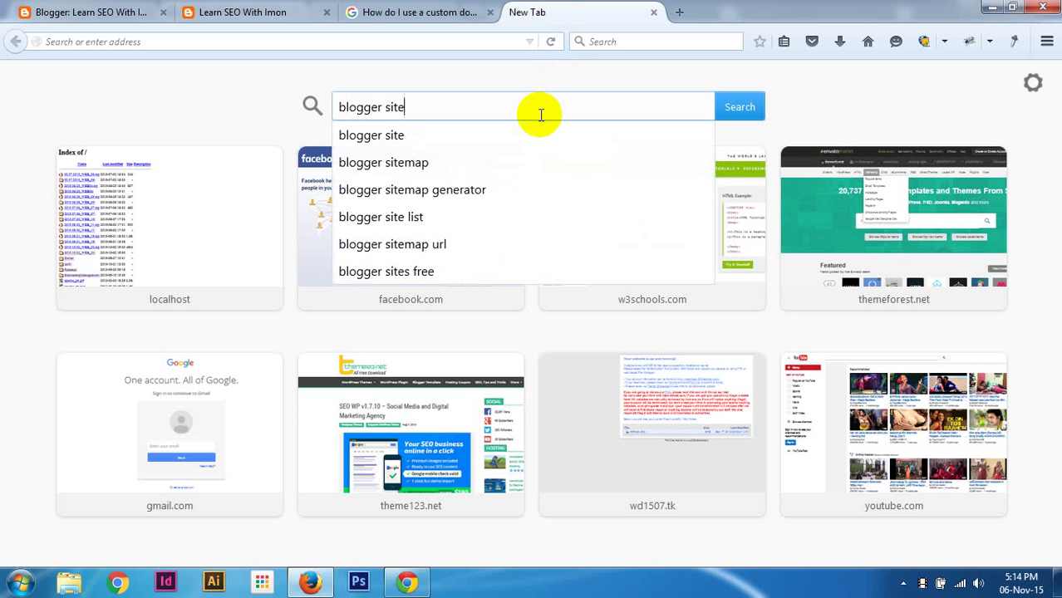
{"action": "key", "text": "Down"}
{"action": "key", "text": "Down"}
{"action": "key", "text": "Down"}
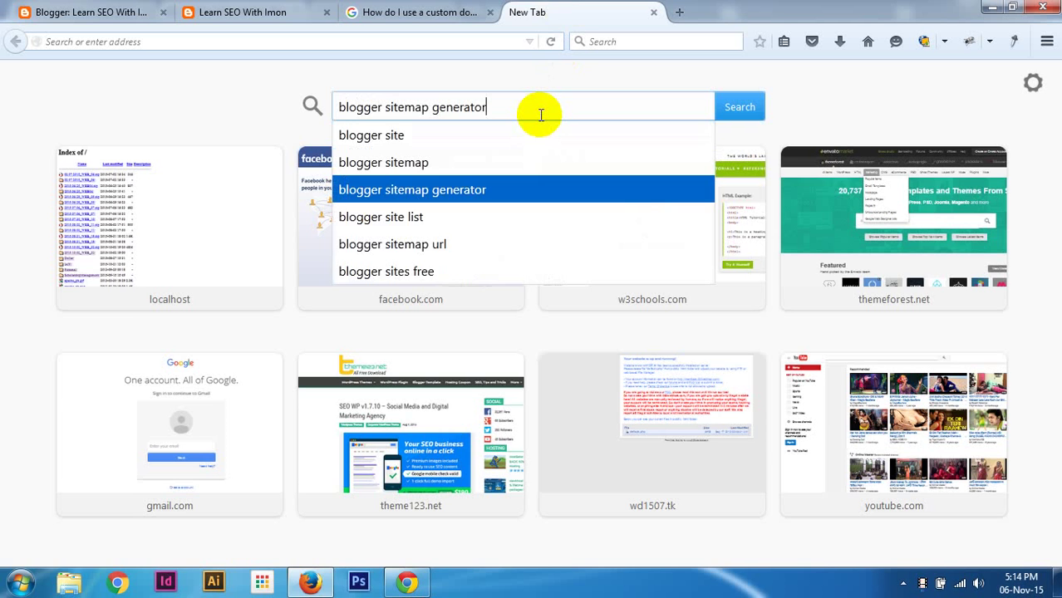
{"action": "key", "text": "Return"}
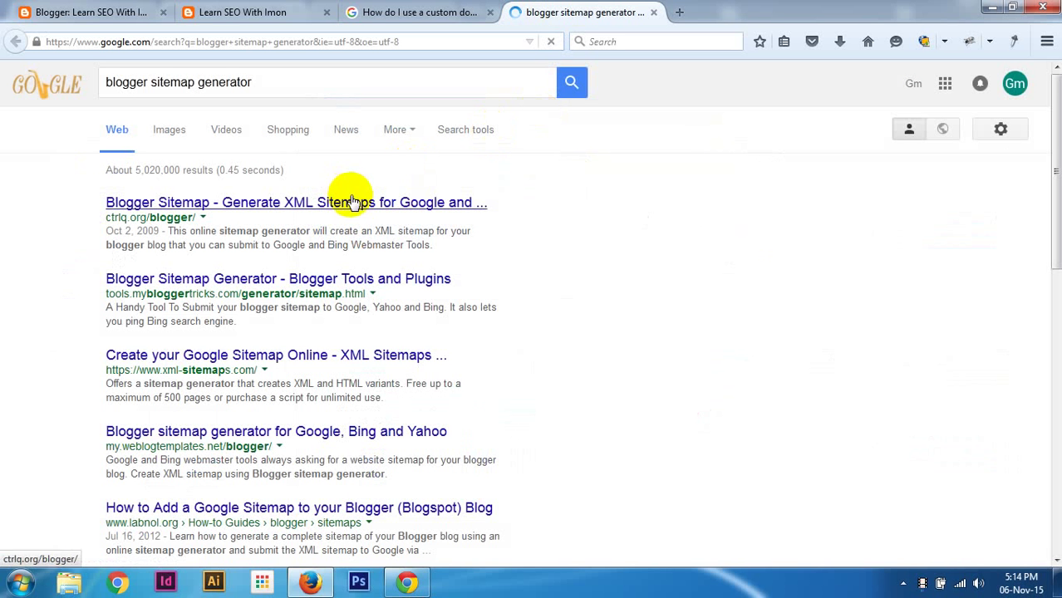
{"action": "left_click", "coordinate": [262, 205]}
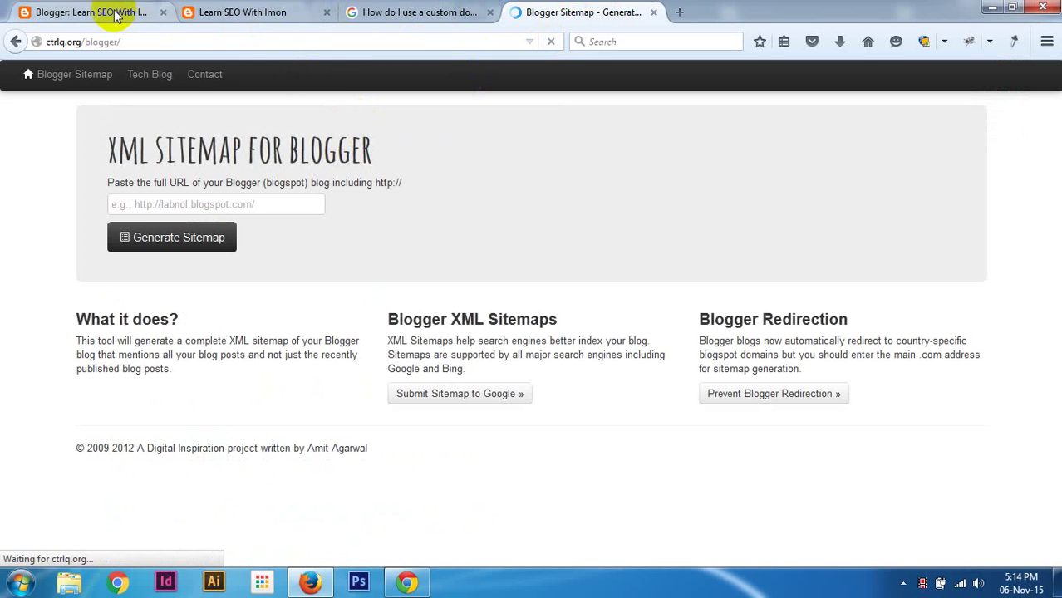
{"action": "left_click", "coordinate": [117, 15]}
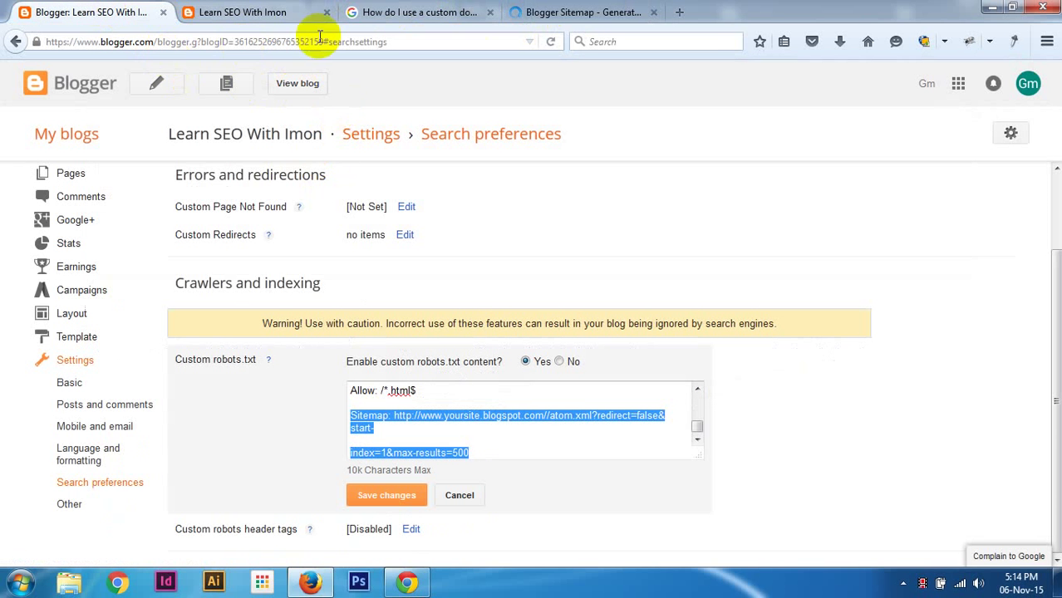
{"action": "right_click", "coordinate": [292, 84]}
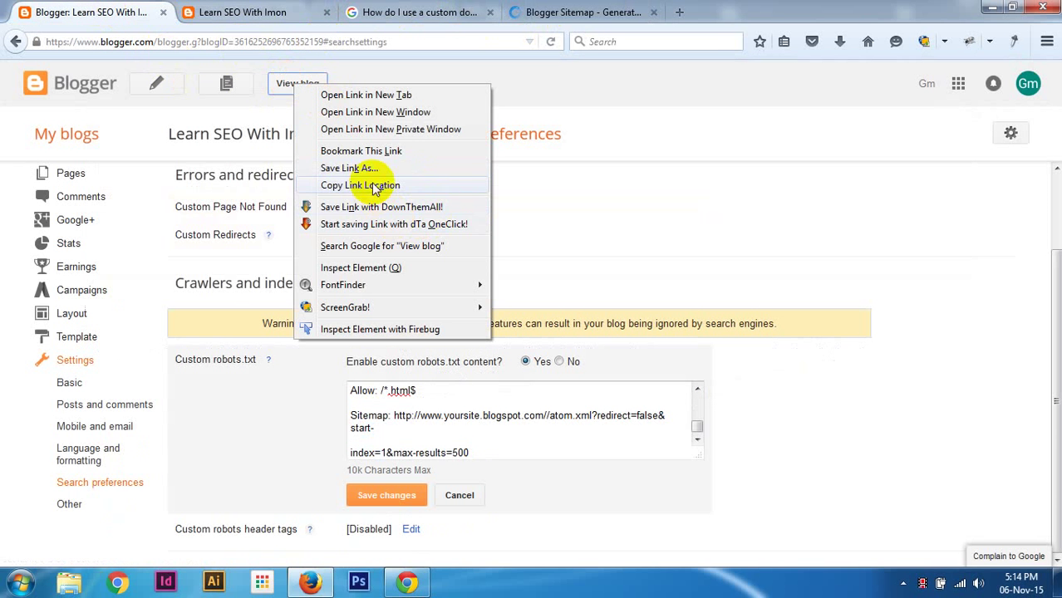
{"action": "left_click", "coordinate": [391, 184]}
{"action": "left_click", "coordinate": [636, 12]}
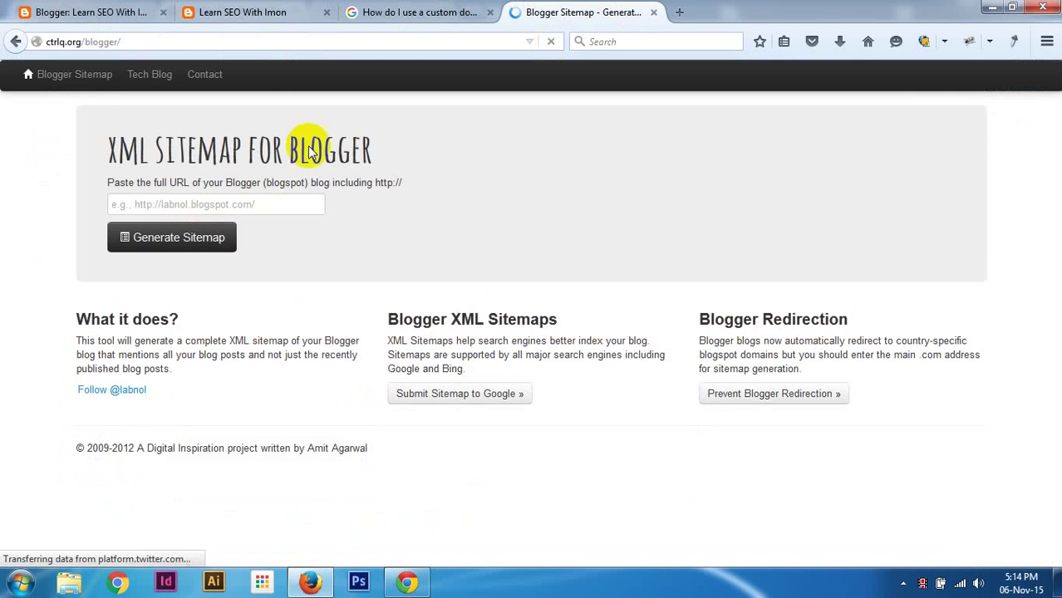
{"action": "left_click", "coordinate": [203, 205]}
{"action": "key", "text": "ctrl+v"}
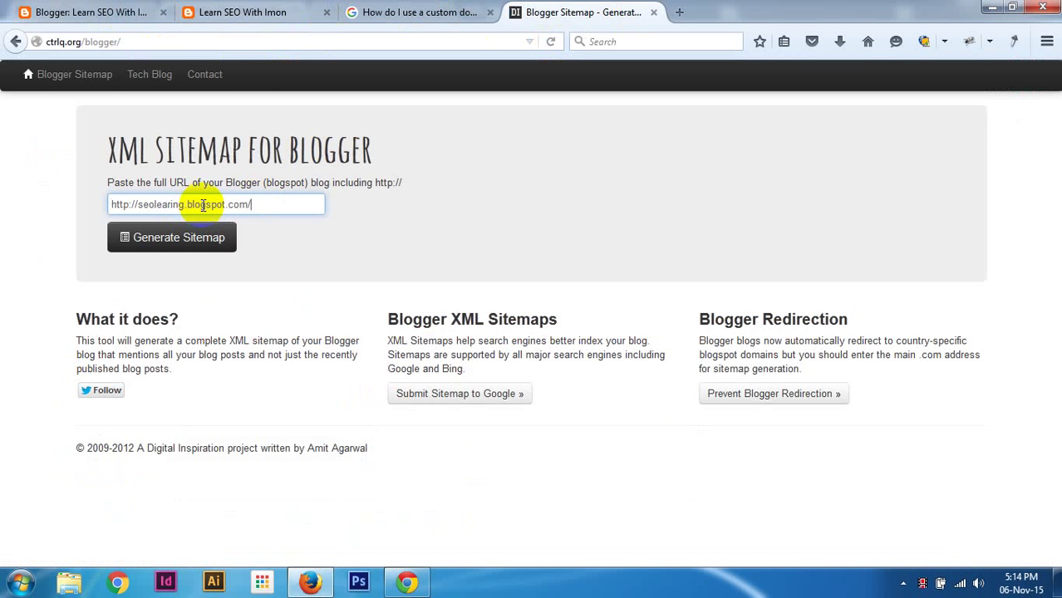
{"action": "left_click", "coordinate": [207, 248]}
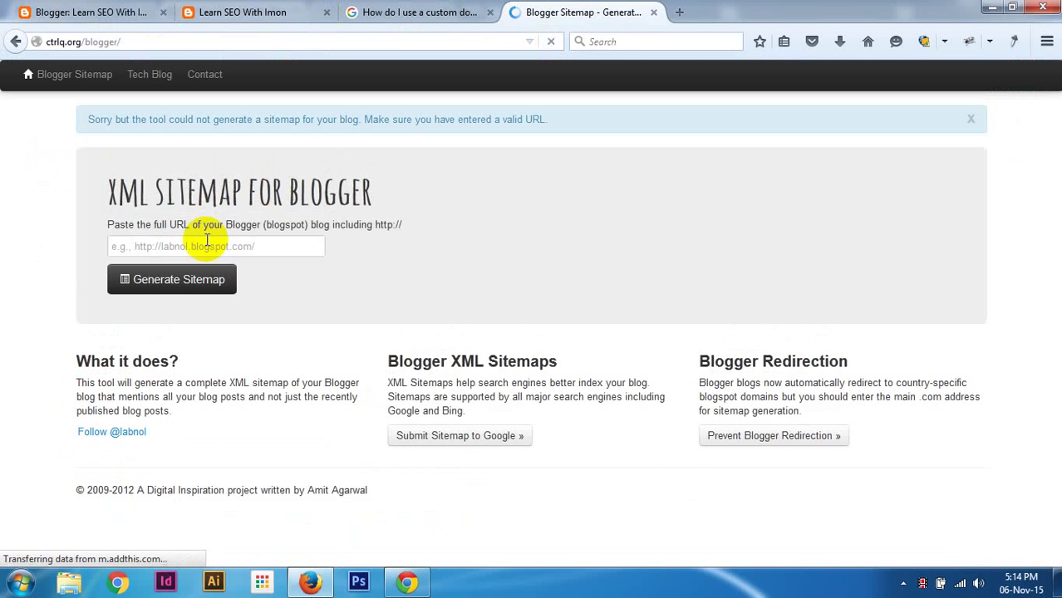
{"action": "left_click", "coordinate": [290, 247]}
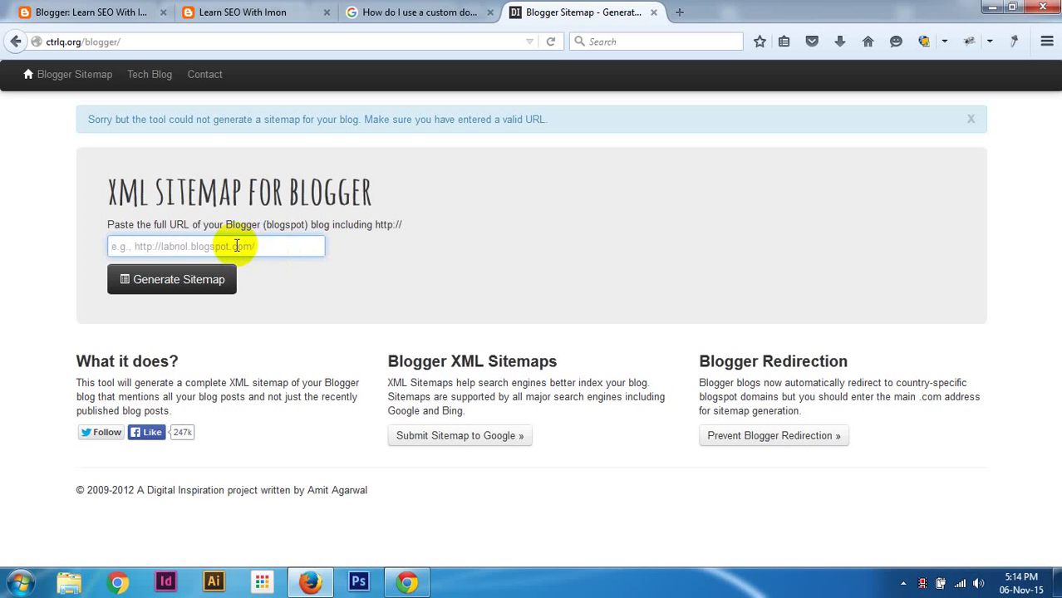
{"action": "right_click", "coordinate": [236, 246]}
{"action": "left_click", "coordinate": [293, 310]}
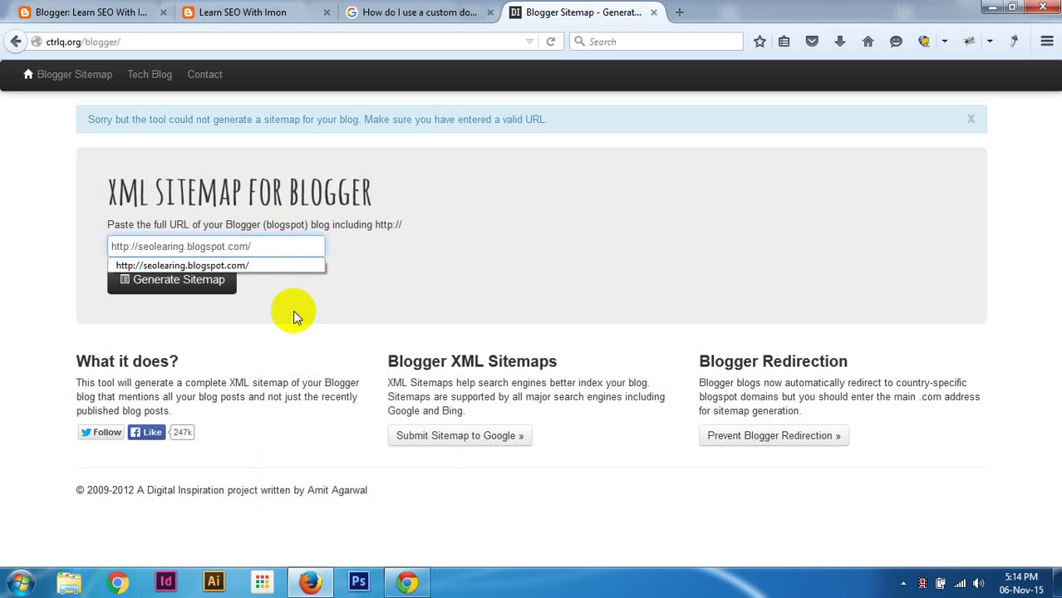
{"action": "left_click", "coordinate": [263, 266]}
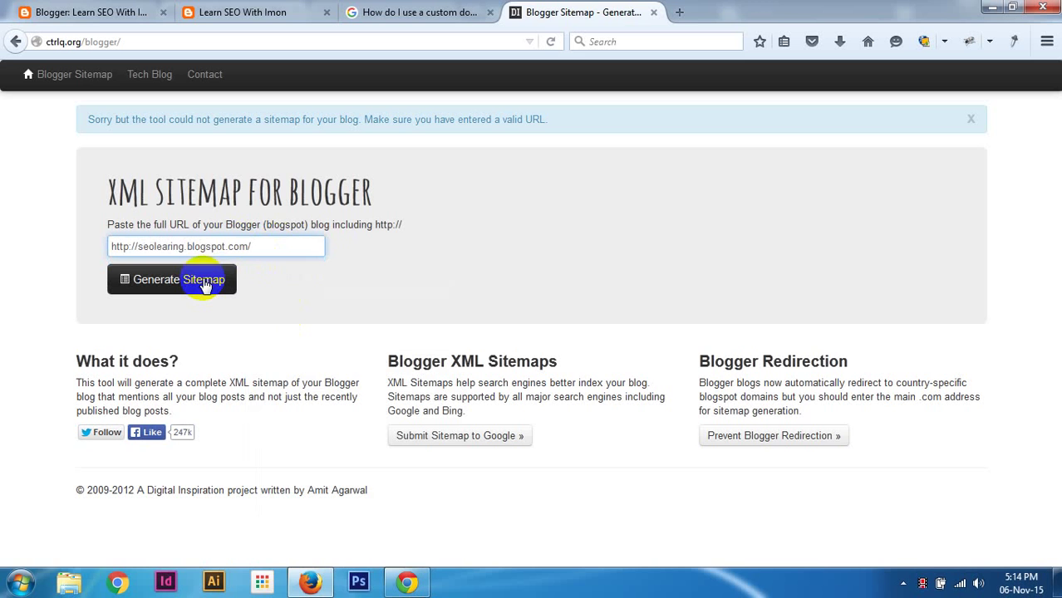
{"action": "left_click", "coordinate": [205, 282]}
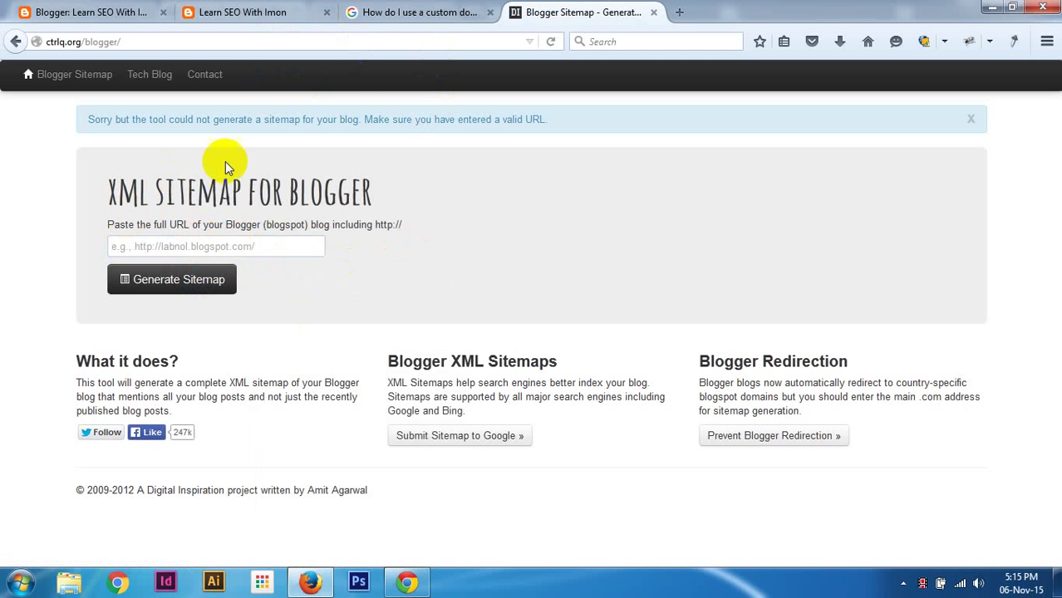
{"action": "left_click_drag", "start_coordinate": [91, 122], "coordinate": [541, 130]}
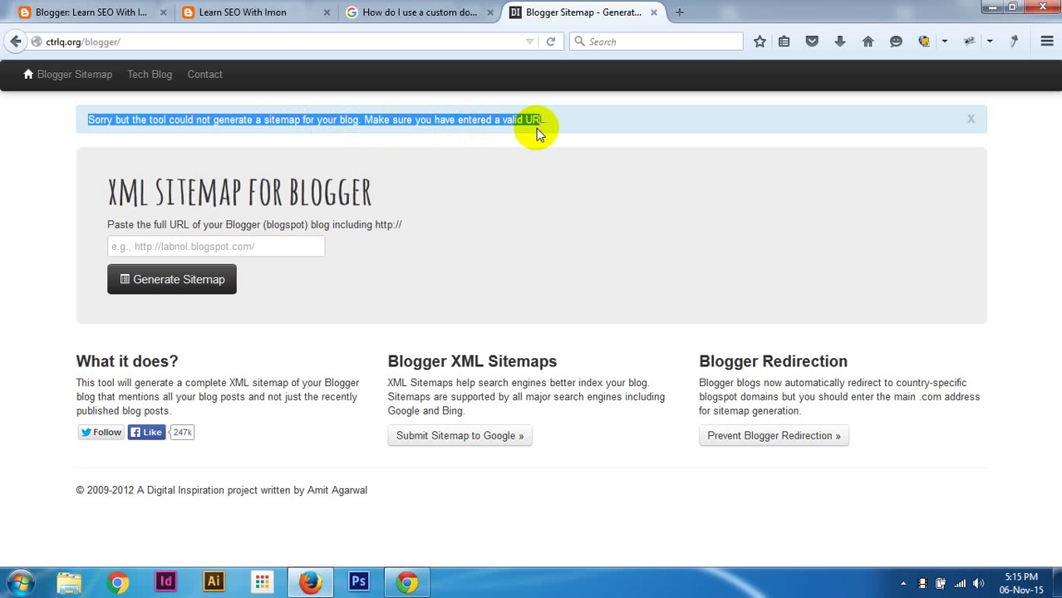
{"action": "left_click", "coordinate": [239, 248]}
{"action": "right_click", "coordinate": [228, 249]}
{"action": "left_click", "coordinate": [295, 316]}
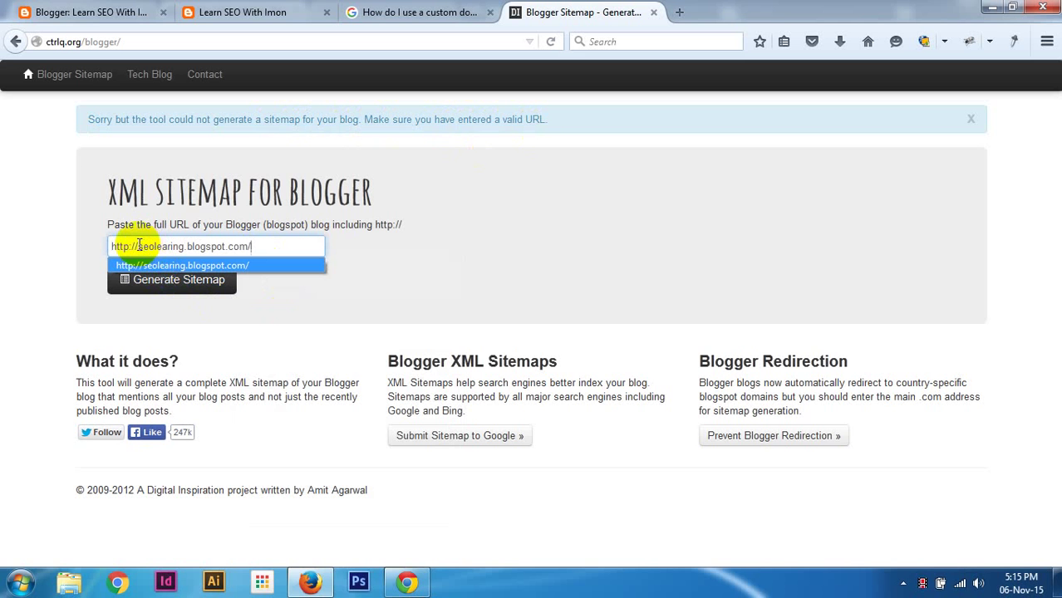
{"action": "key", "text": "BackSpace"}
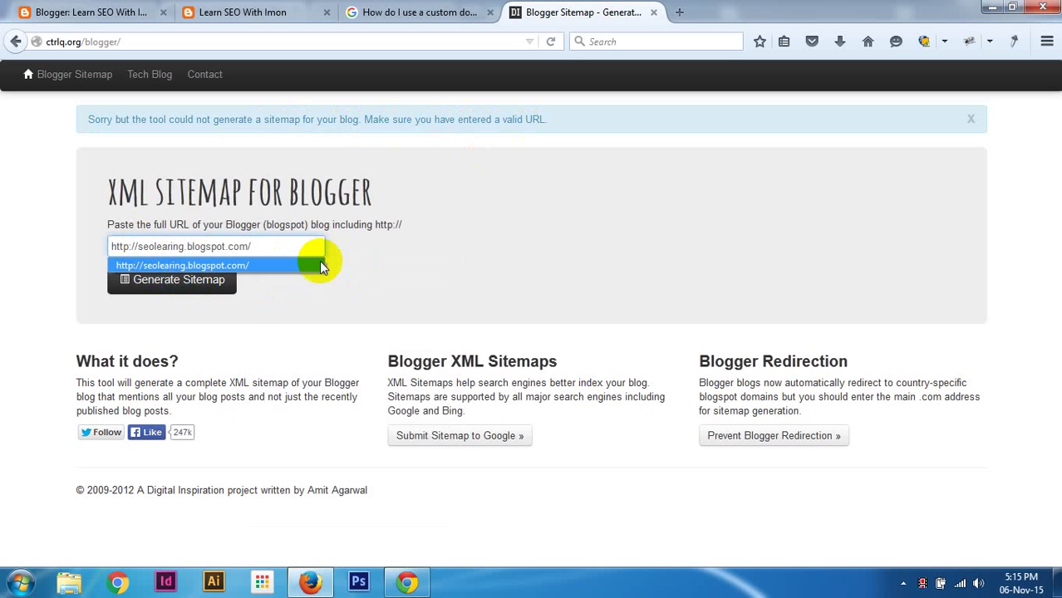
{"action": "key", "text": "Return"}
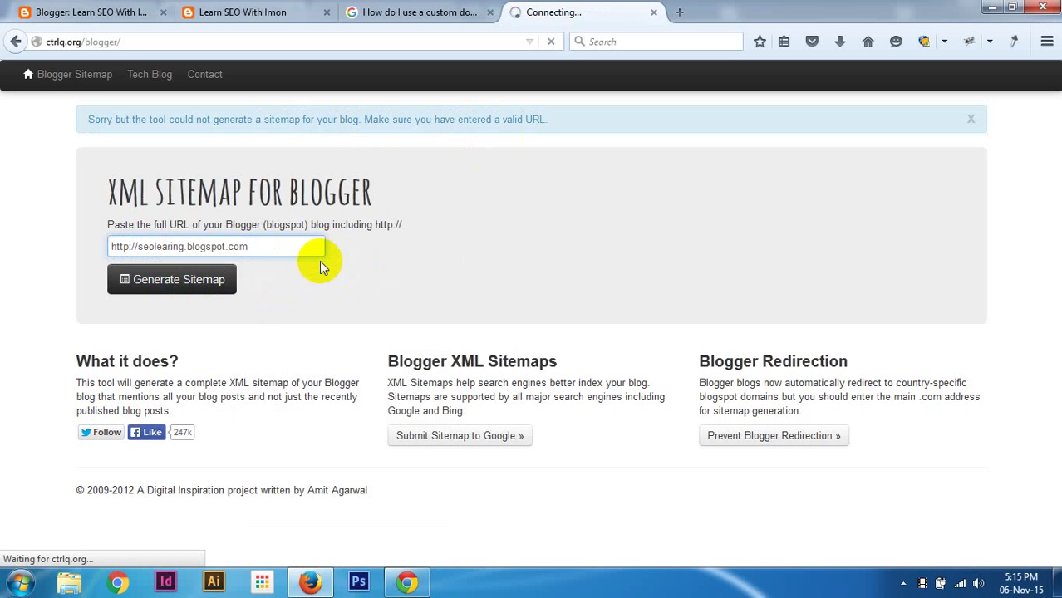
{"action": "left_click", "coordinate": [208, 279]}
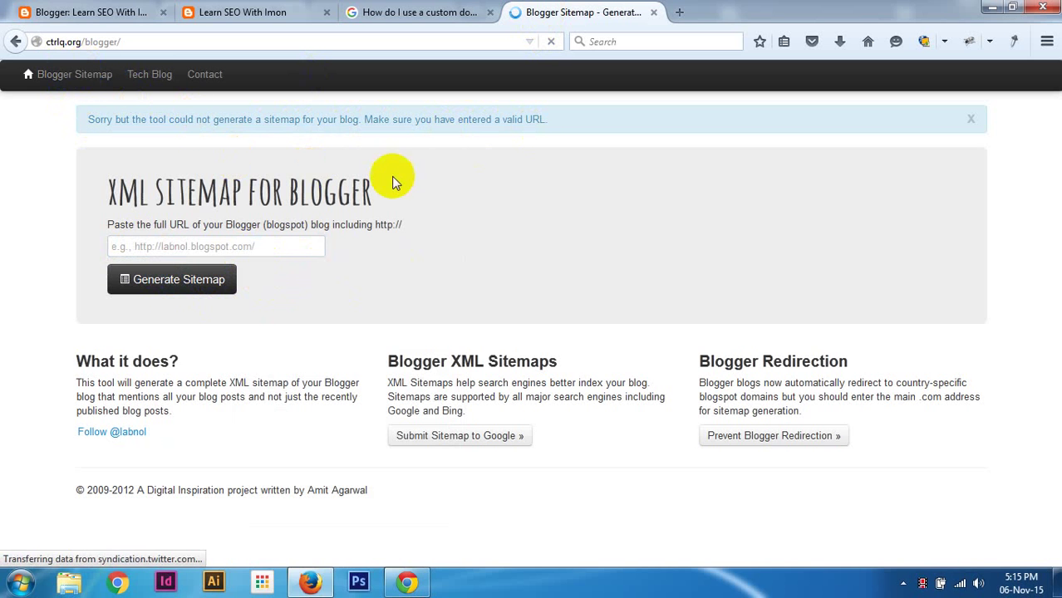
{"action": "left_click", "coordinate": [16, 41]}
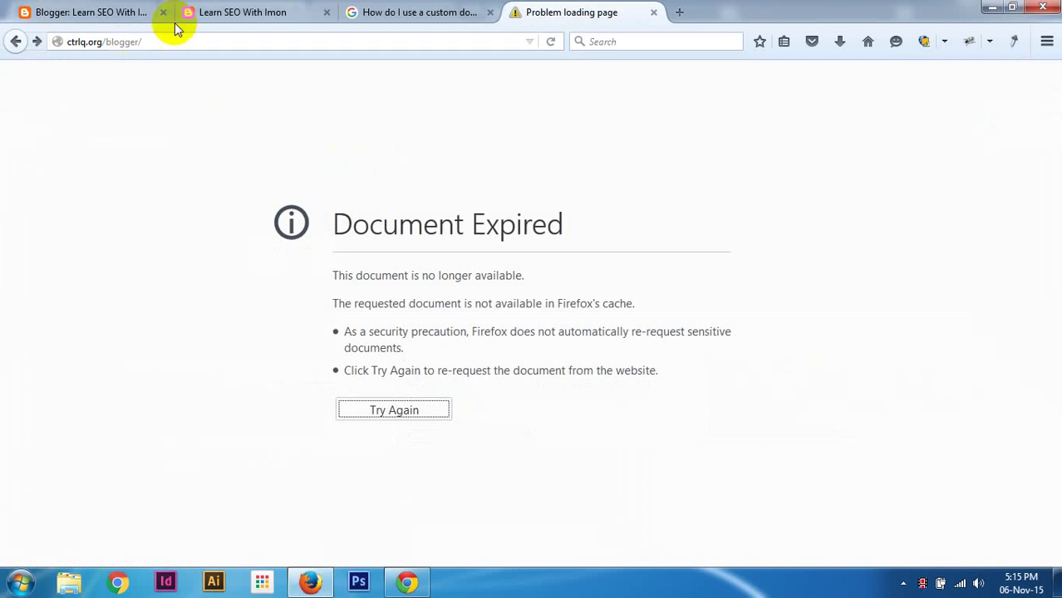
Copy the Sitemap URL from the custom robots.txt code in Blogger and paste it into a new Microsoft Word document.
{"action": "left_click", "coordinate": [79, 14]}
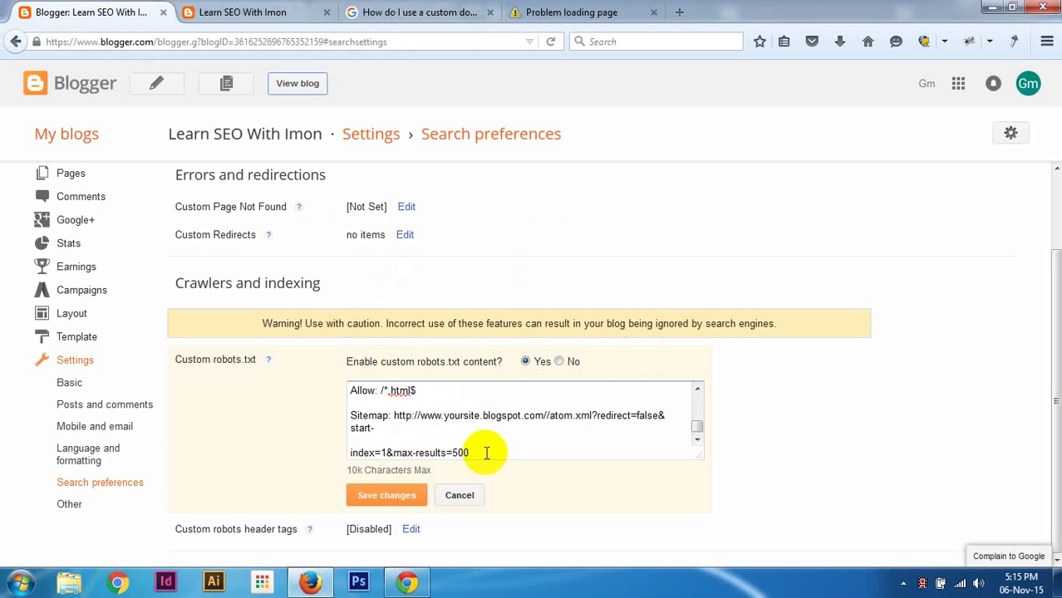
{"action": "left_click_drag", "start_coordinate": [473, 453], "coordinate": [398, 415]}
{"action": "key", "text": "ctrl+c"}
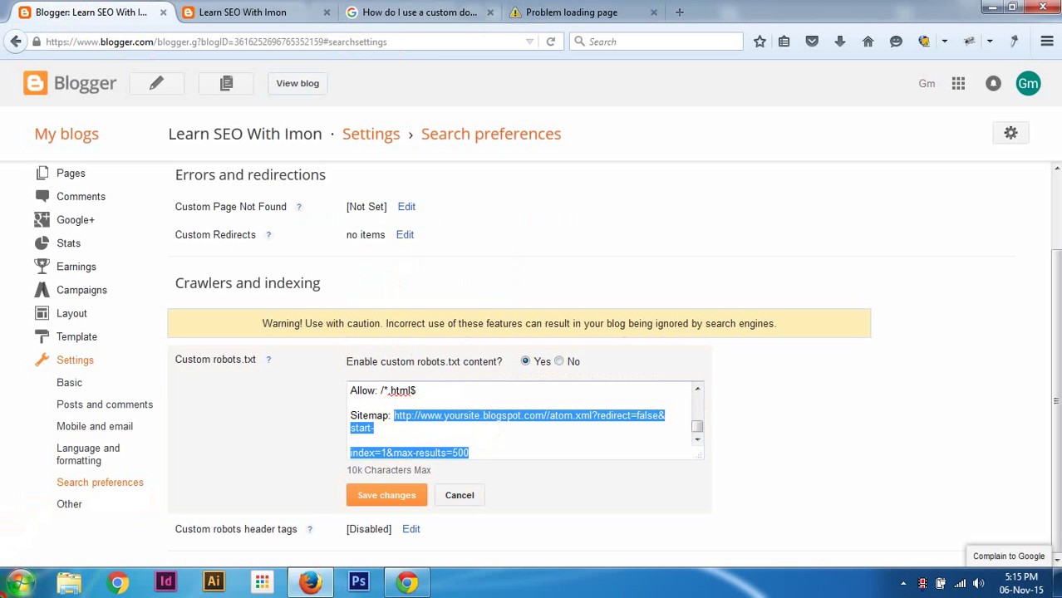
{"action": "left_click", "coordinate": [20, 583]}
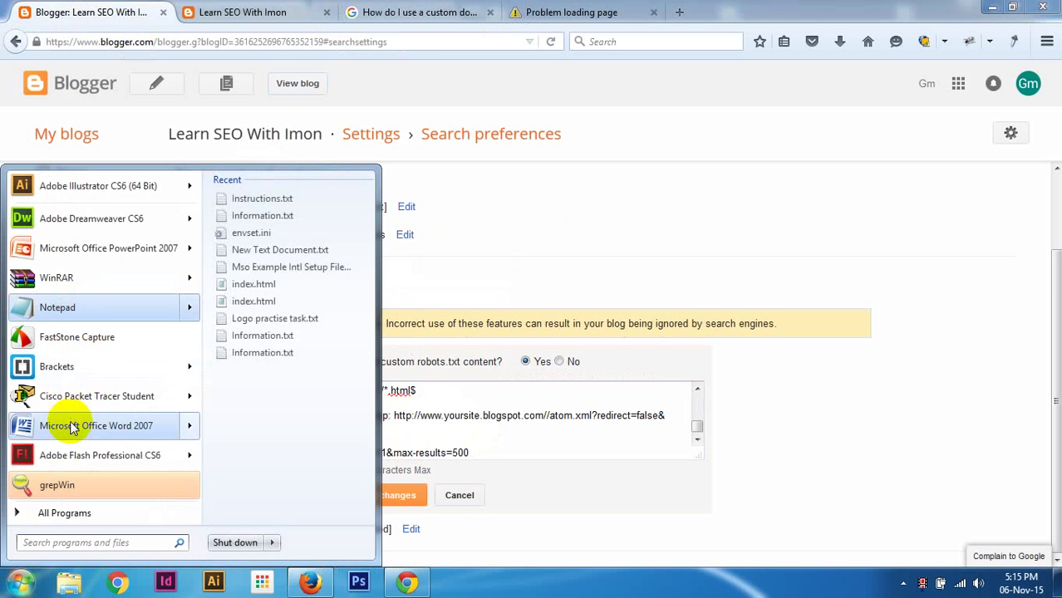
{"action": "key", "text": "Escape"}
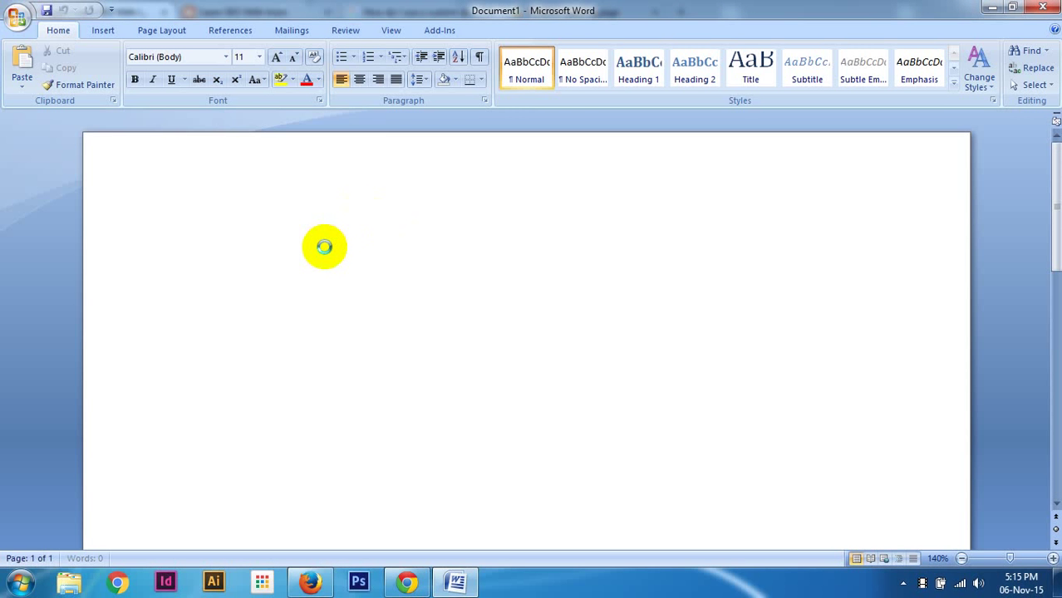
{"action": "key", "text": "ctrl+v"}
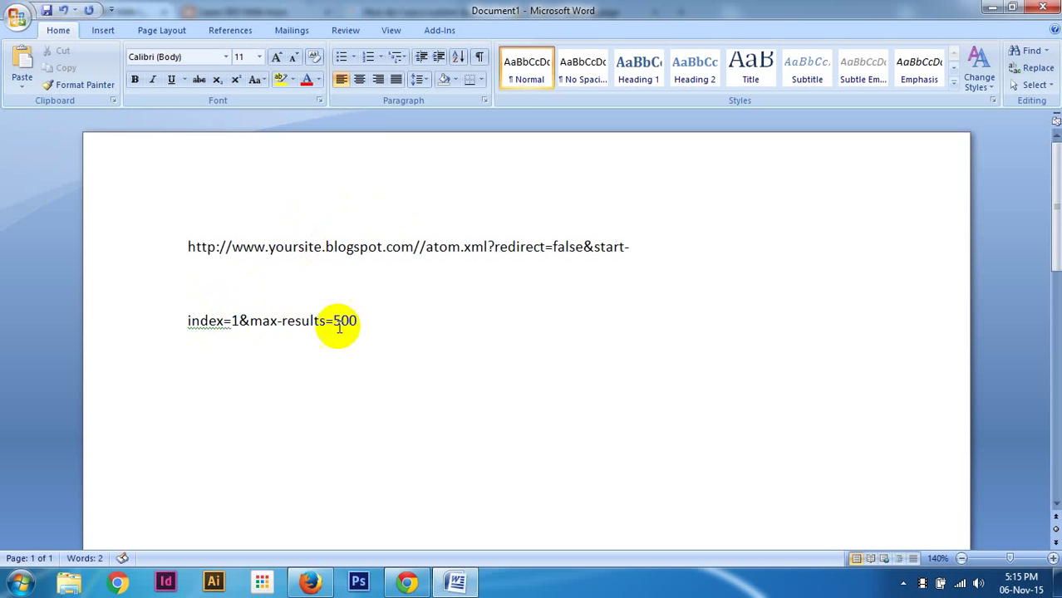
Remove the line breaks before "index=1" so the sitemap URL runs on a single line.
{"action": "left_click_drag", "start_coordinate": [366, 320], "coordinate": [195, 235]}
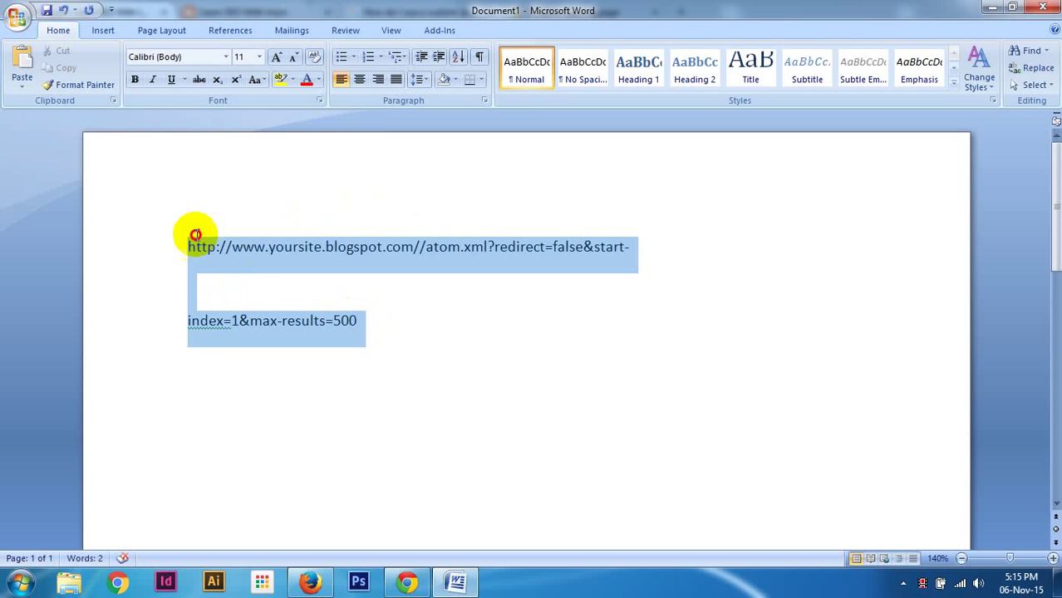
{"action": "left_click", "coordinate": [194, 322]}
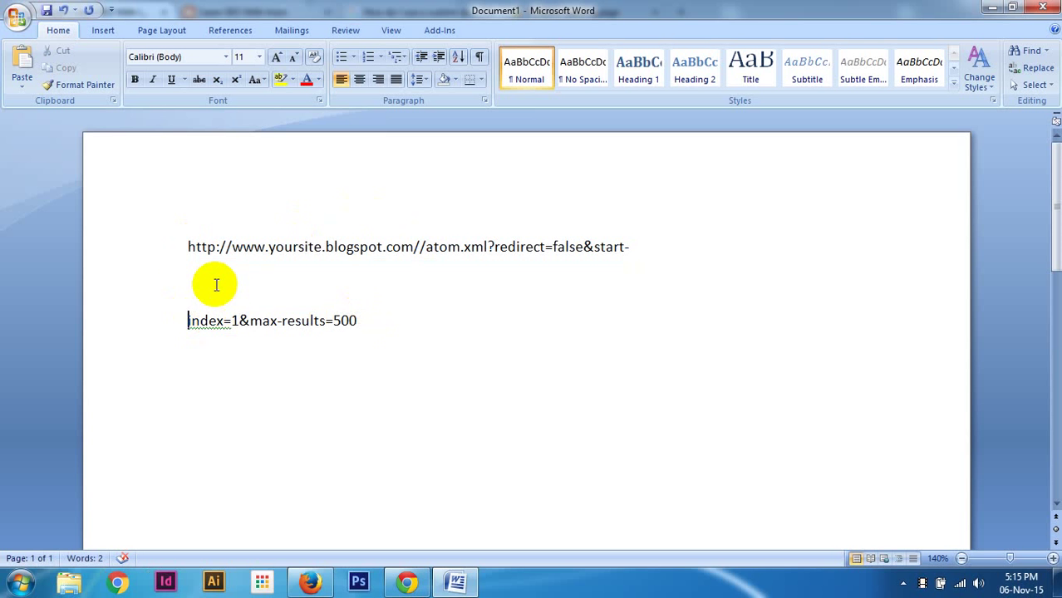
{"action": "key", "text": "BackSpace"}
{"action": "key", "text": "BackSpace"}
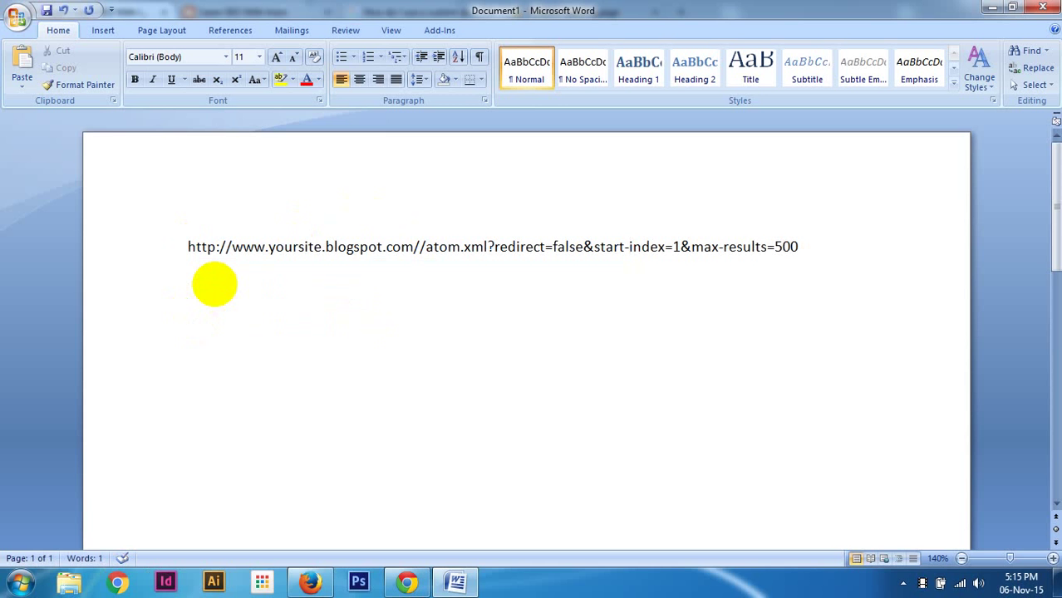
Replace "yoursite" with "seolearning" in the sitemap URL and delete the extra slash before "atom.xml".
{"action": "left_click_drag", "start_coordinate": [321, 247], "coordinate": [274, 246]}
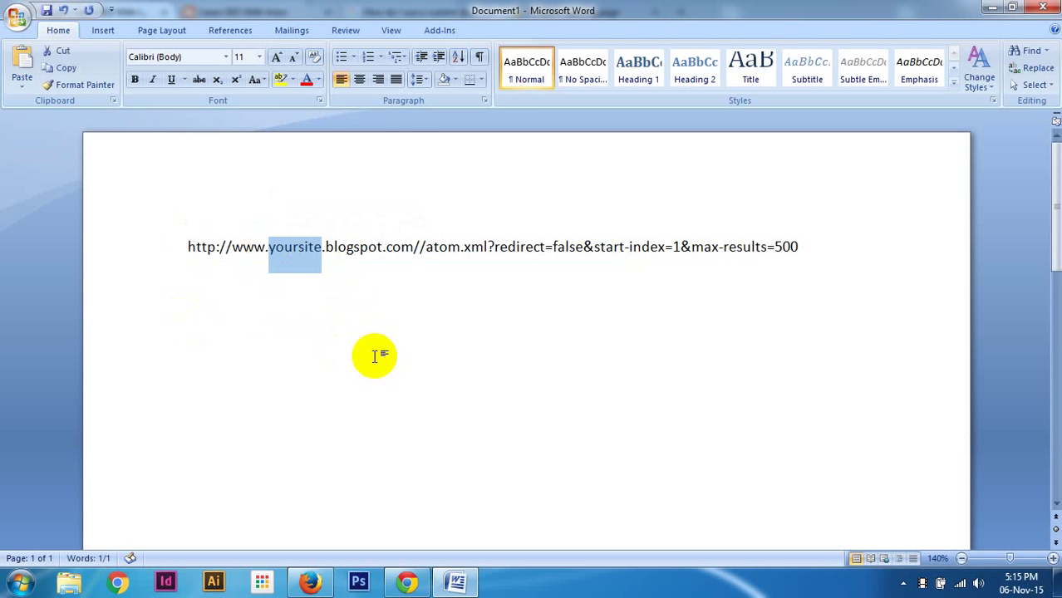
{"action": "type", "text": "seol"}
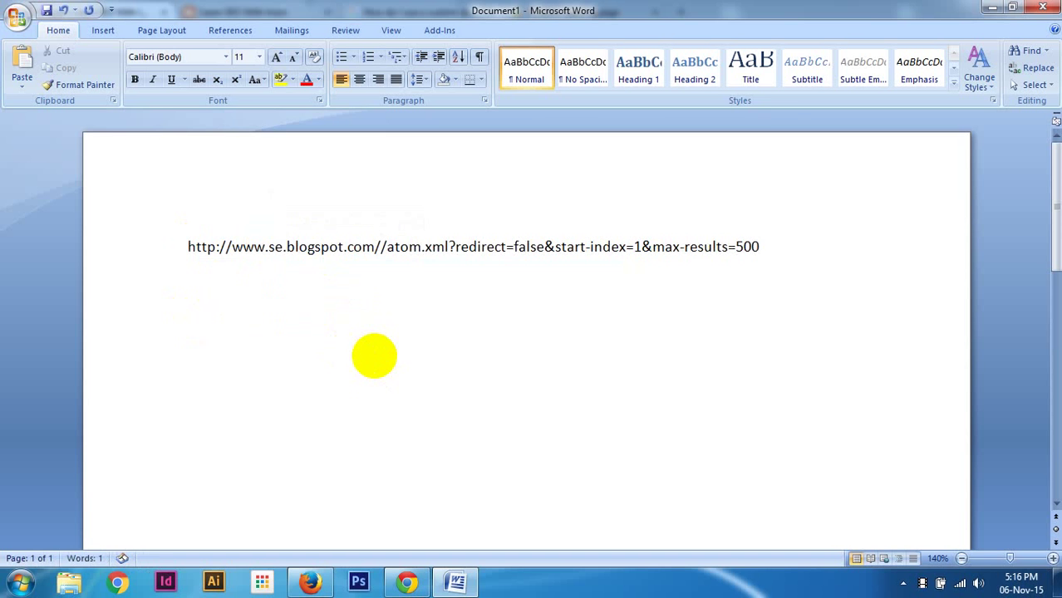
{"action": "type", "text": "ear"}
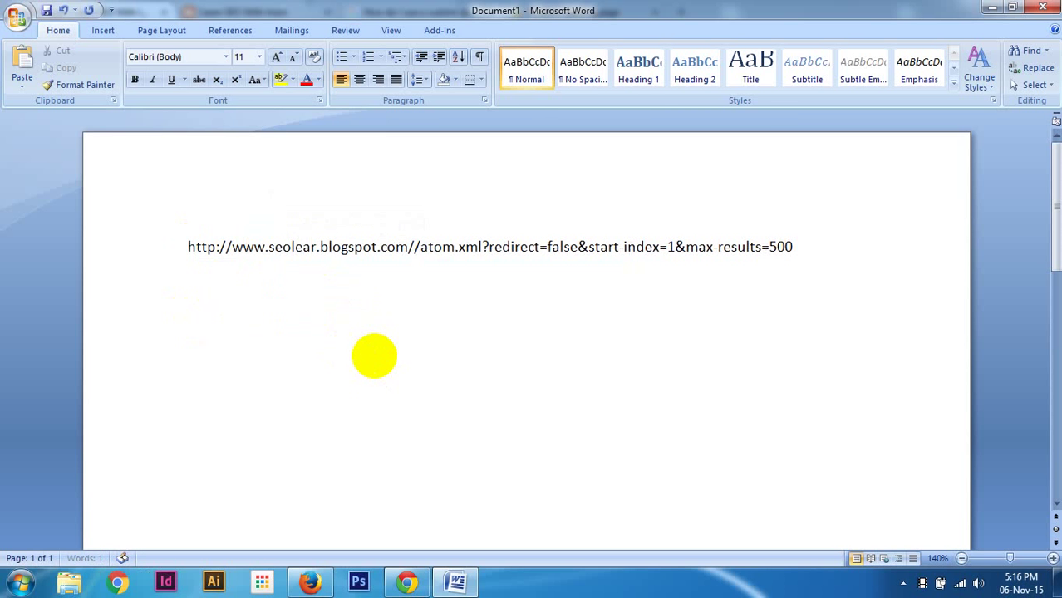
{"action": "type", "text": "ning"}
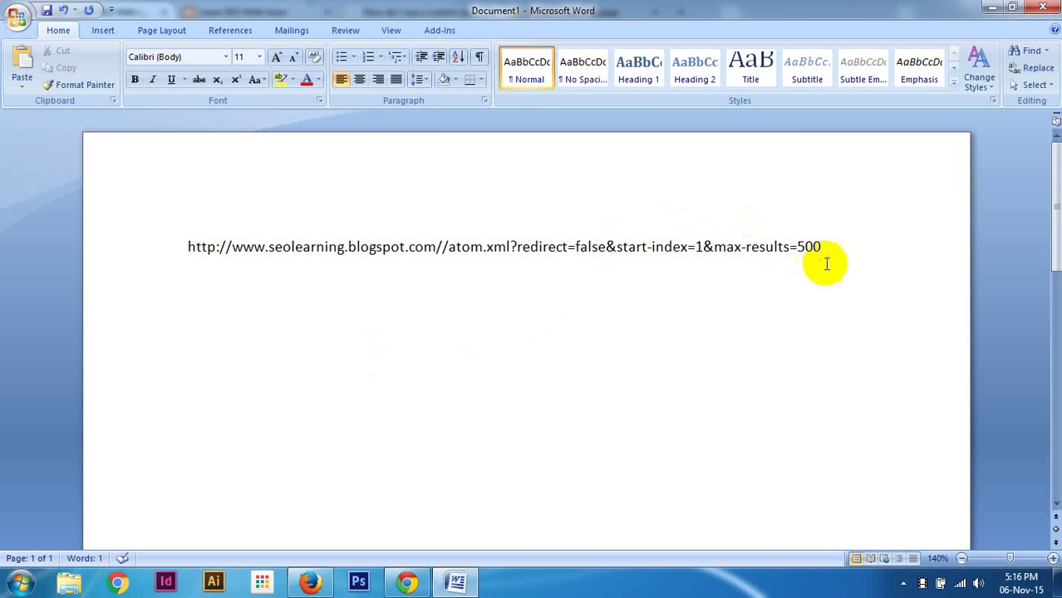
{"action": "left_click", "coordinate": [448, 246]}
{"action": "key", "text": "BackSpace"}
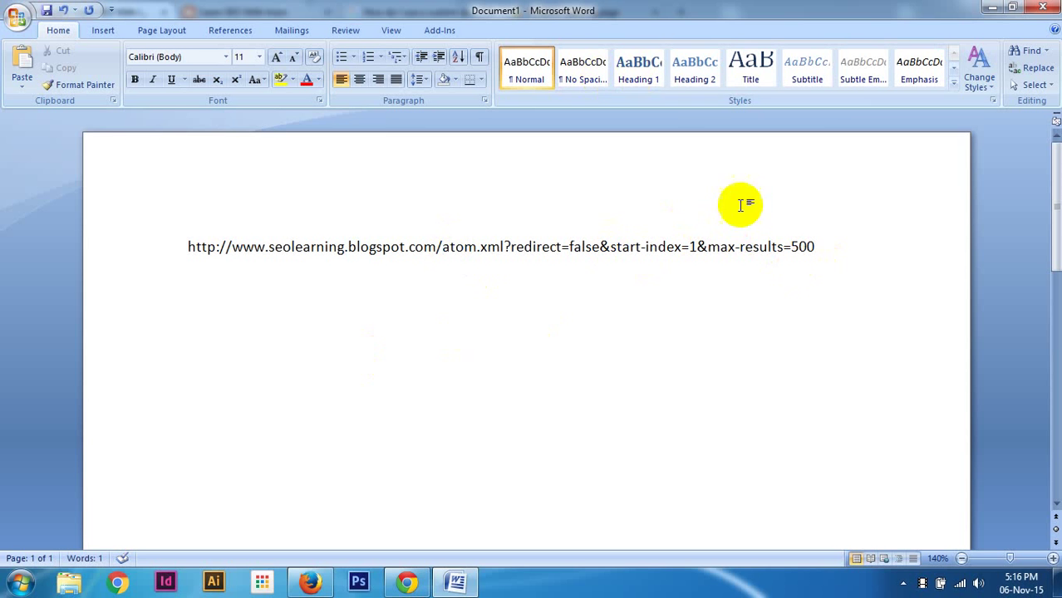
Copy the complete edited sitemap URL and switch to the custom robots.txt code in Firefox.
{"action": "left_click_drag", "start_coordinate": [816, 246], "coordinate": [203, 246]}
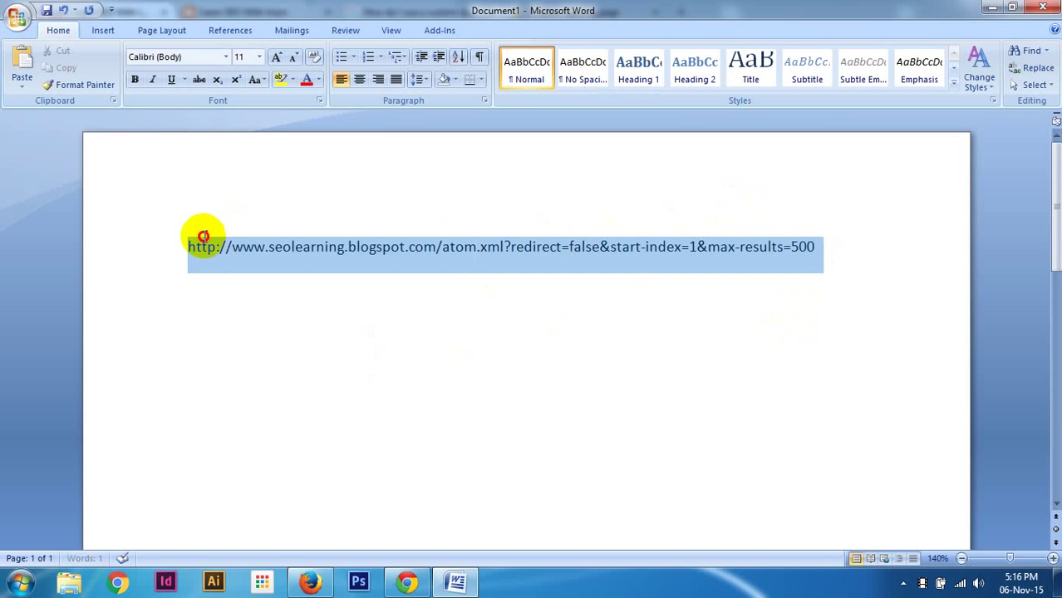
{"action": "right_click", "coordinate": [217, 247]}
{"action": "left_click", "coordinate": [295, 275]}
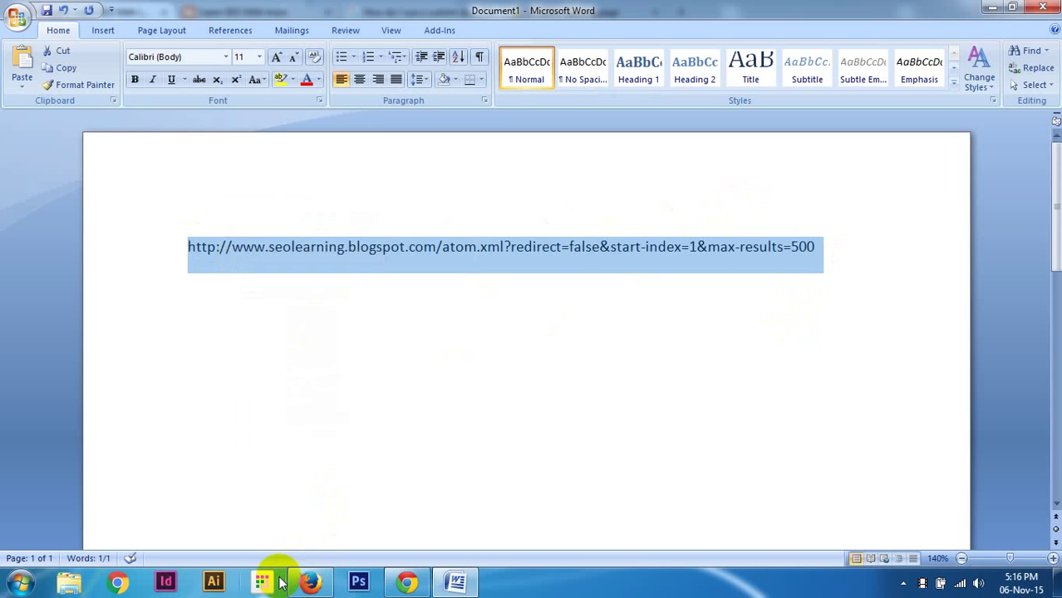
{"action": "left_click", "coordinate": [309, 582]}
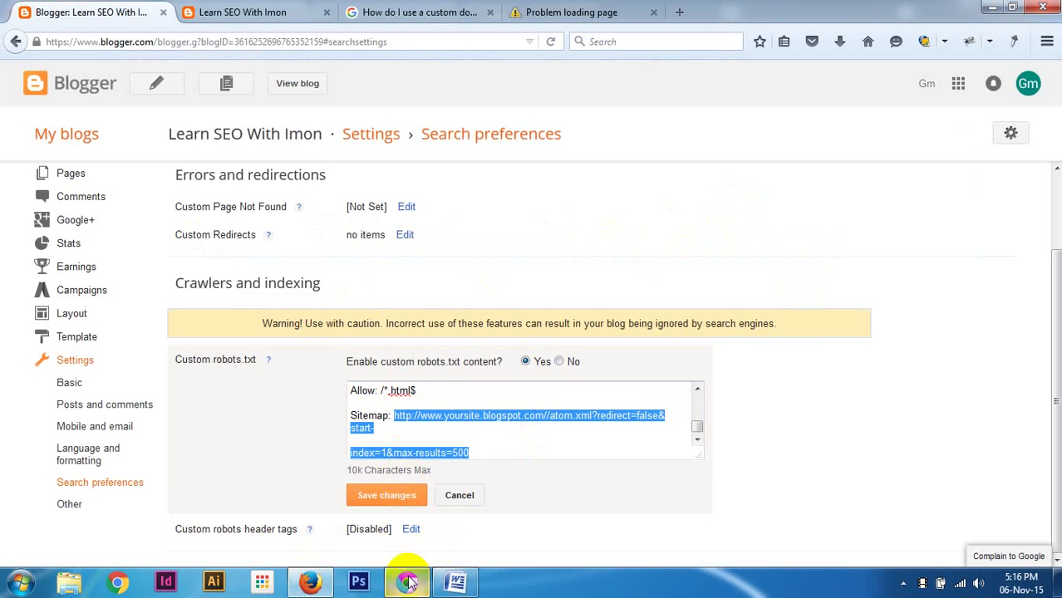
Return to Word and review the edited sitemap URL, highlighting its "seolearning" blog name.
{"action": "left_click", "coordinate": [459, 583]}
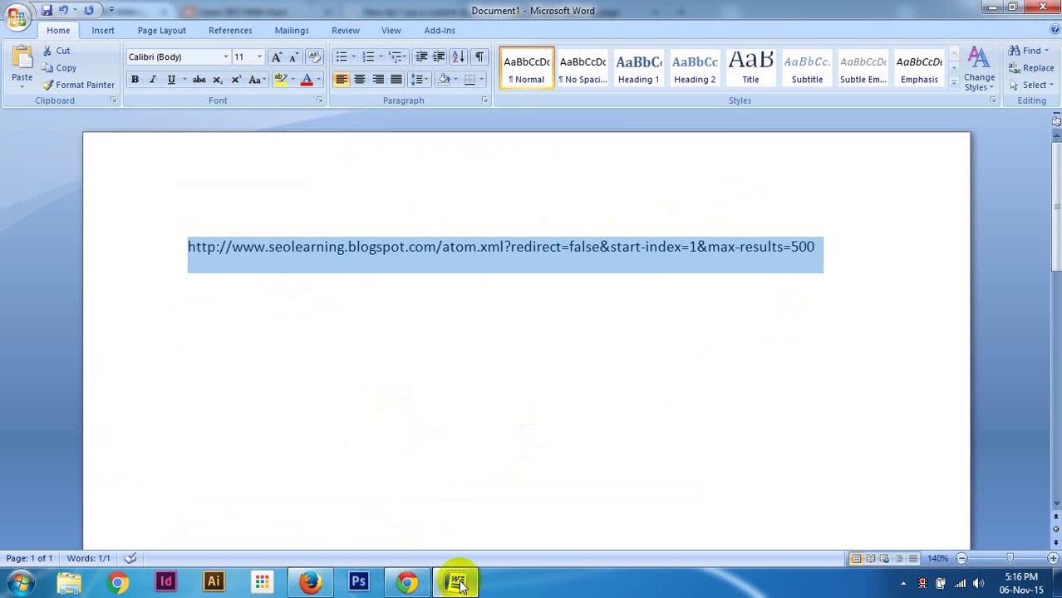
{"action": "left_click", "coordinate": [379, 271]}
{"action": "left_click_drag", "start_coordinate": [819, 247], "coordinate": [203, 251]}
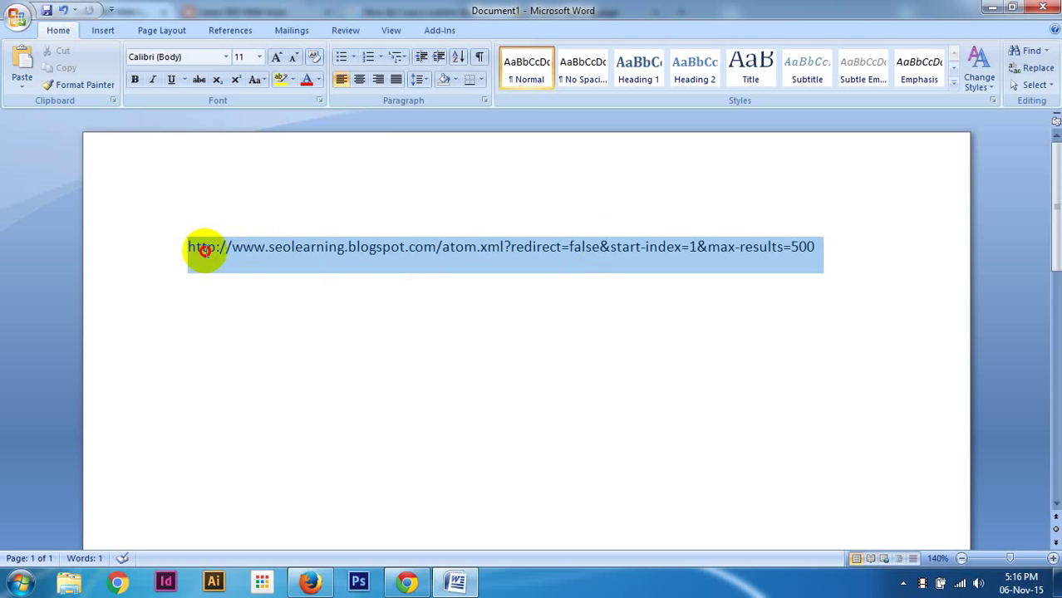
{"action": "left_click", "coordinate": [274, 247]}
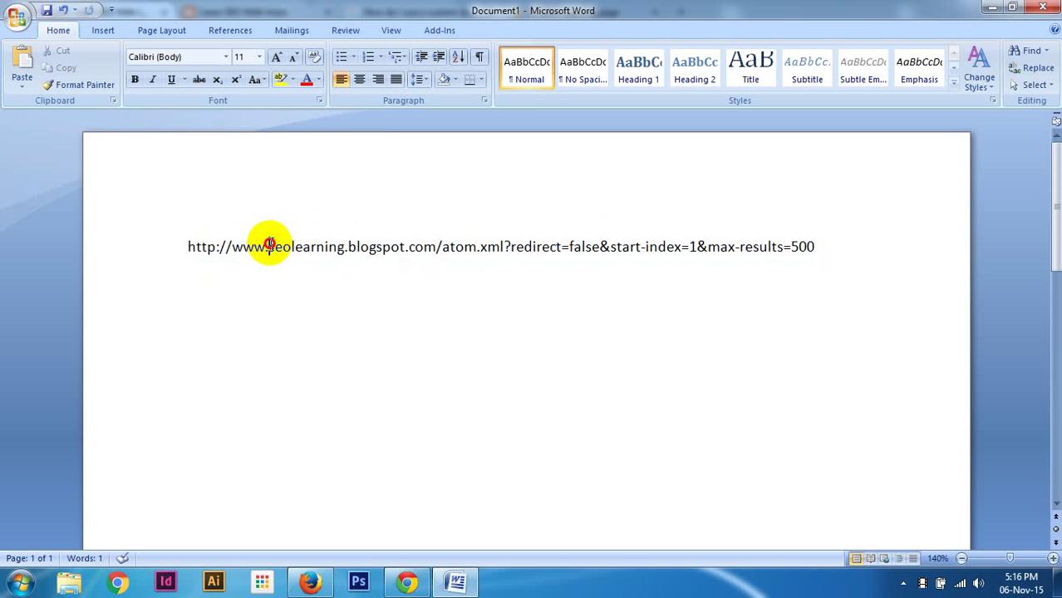
{"action": "left_click_drag", "start_coordinate": [269, 246], "coordinate": [344, 246]}
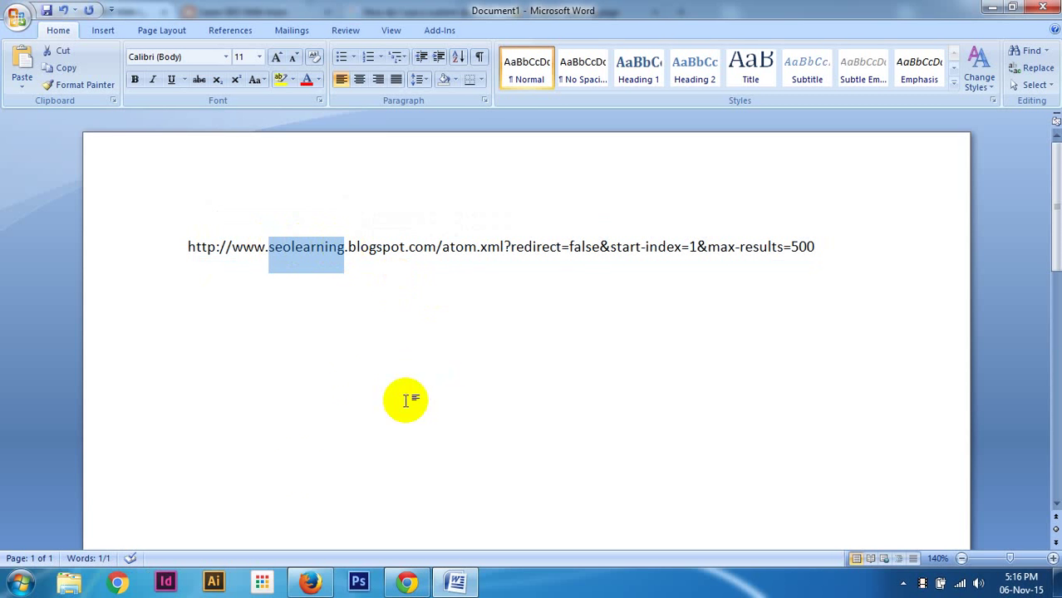
{"action": "mouse_move", "coordinate": [309, 584]}
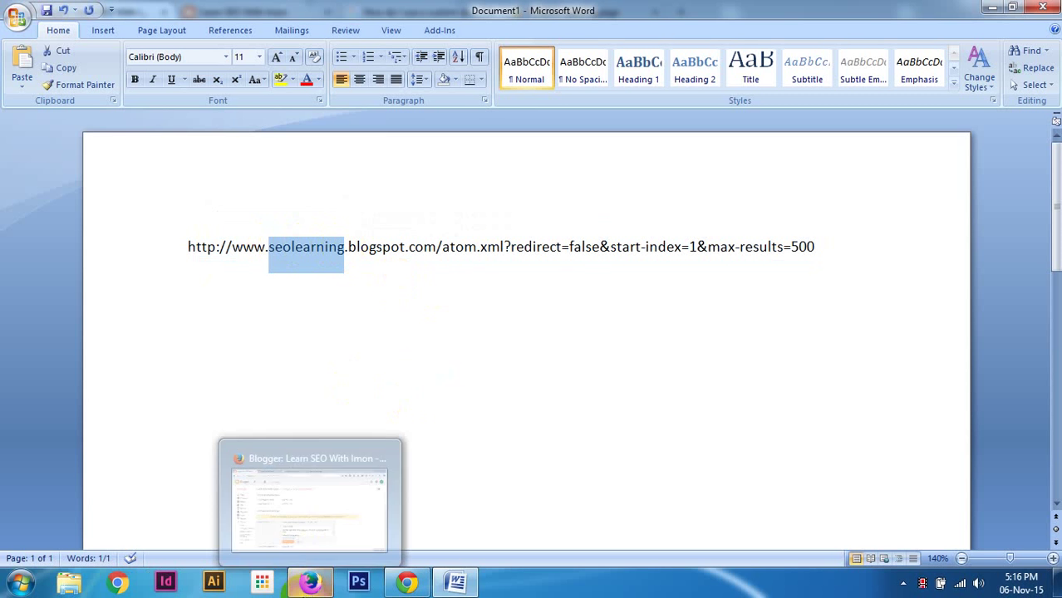
{"action": "left_click", "coordinate": [391, 303]}
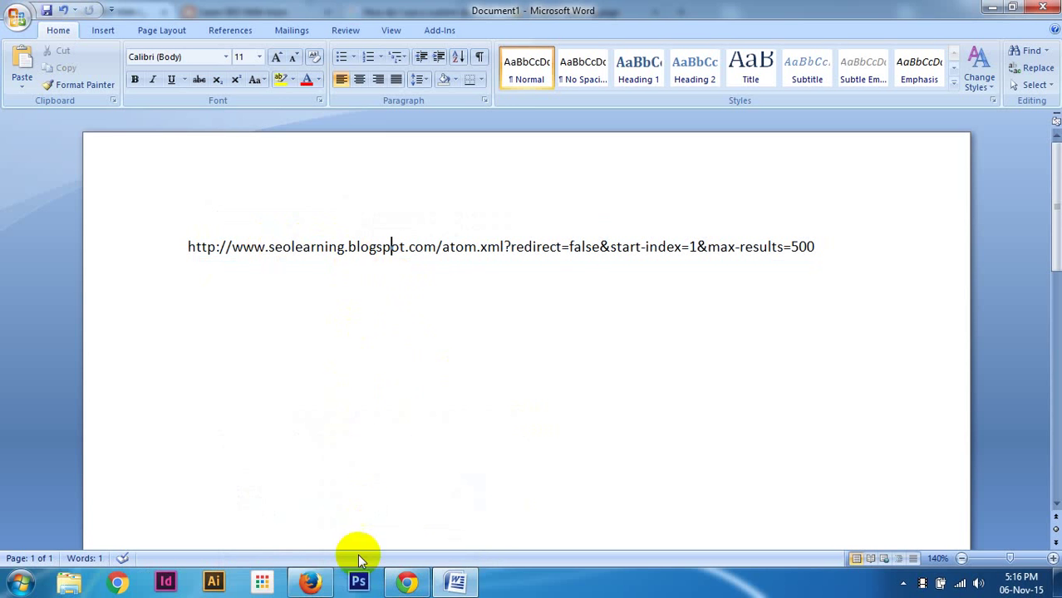
Look back through the robots.txt guide in Chrome, close it, and return to the custom robots.txt code in Firefox.
{"action": "left_click", "coordinate": [406, 582]}
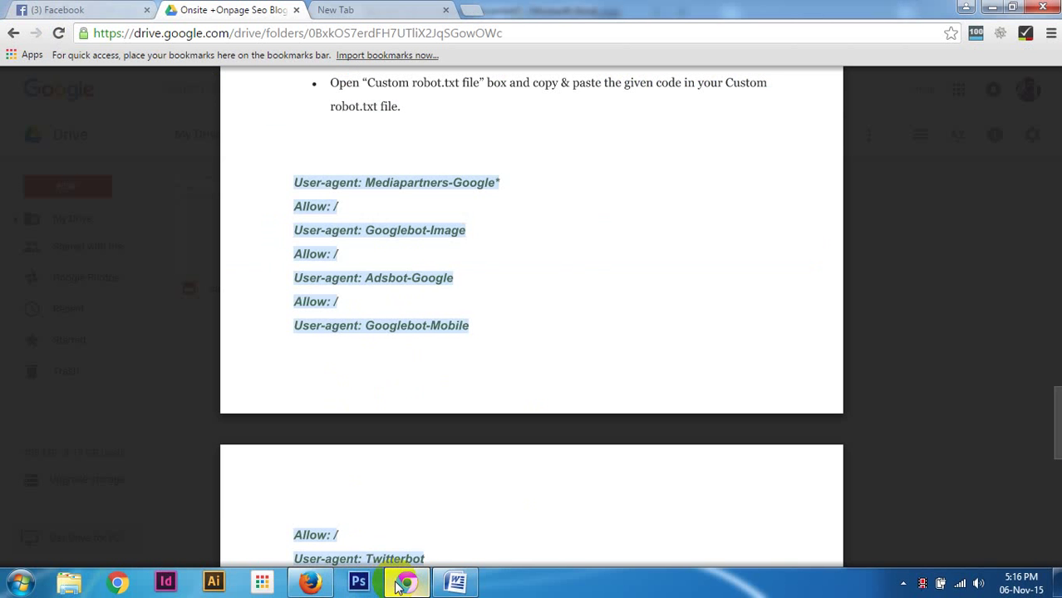
{"action": "left_click", "coordinate": [482, 183]}
{"action": "scroll", "coordinate": [552, 273], "scroll_direction": "up", "scroll_amount": 5}
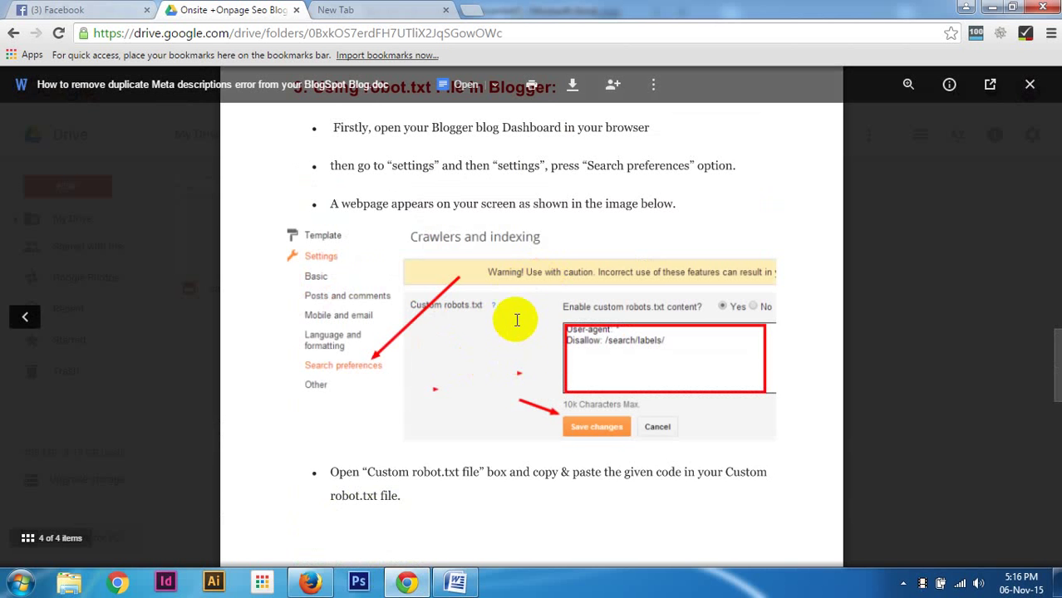
{"action": "scroll", "coordinate": [424, 449], "scroll_direction": "up", "scroll_amount": 2}
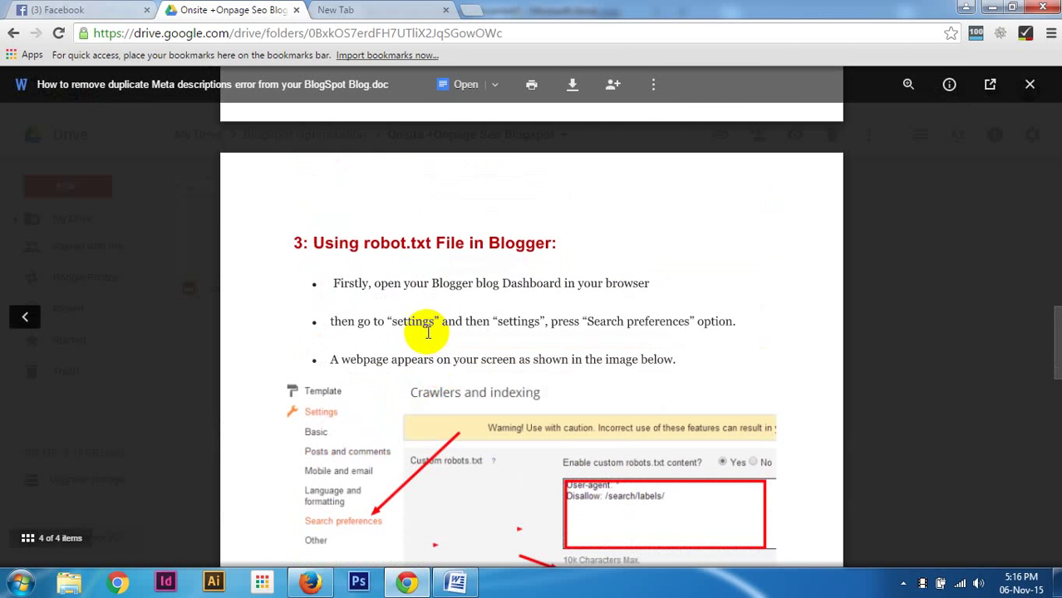
{"action": "scroll", "coordinate": [426, 332], "scroll_direction": "up", "scroll_amount": 4}
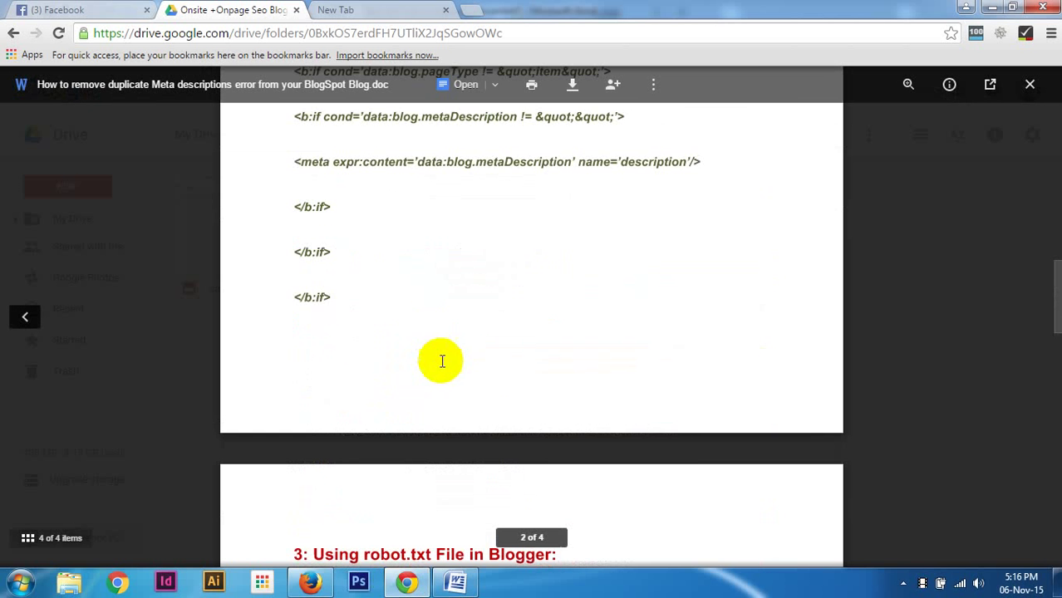
{"action": "left_click", "coordinate": [1030, 84]}
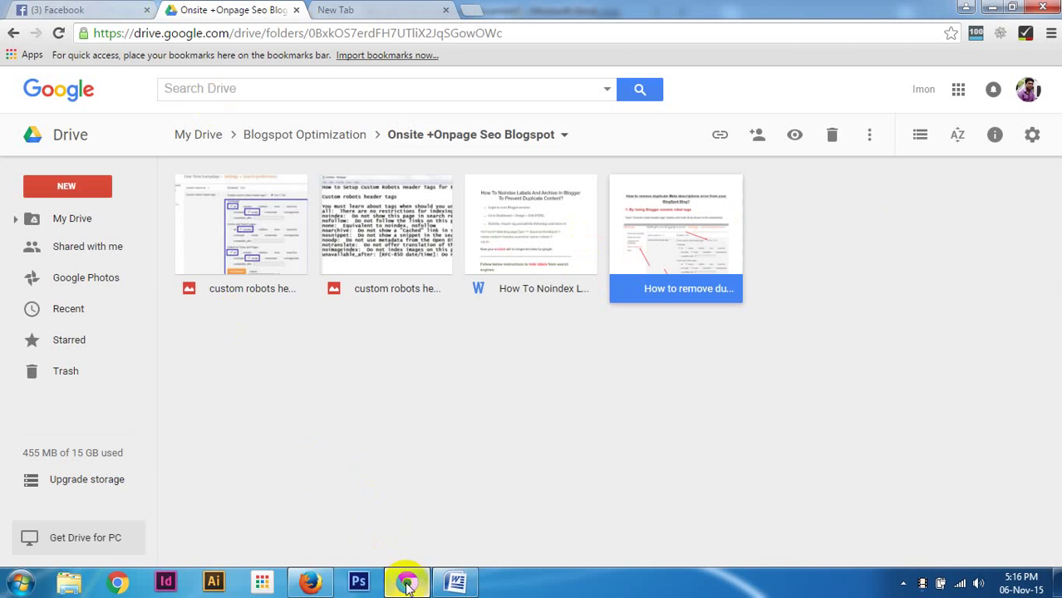
{"action": "left_click", "coordinate": [310, 582]}
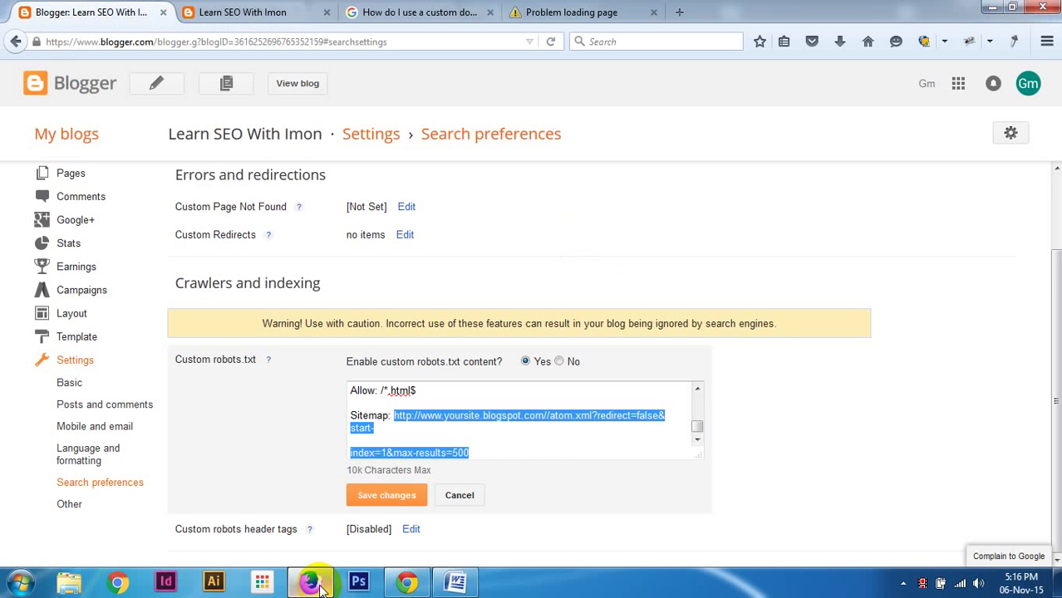
{"action": "left_click", "coordinate": [732, 412]}
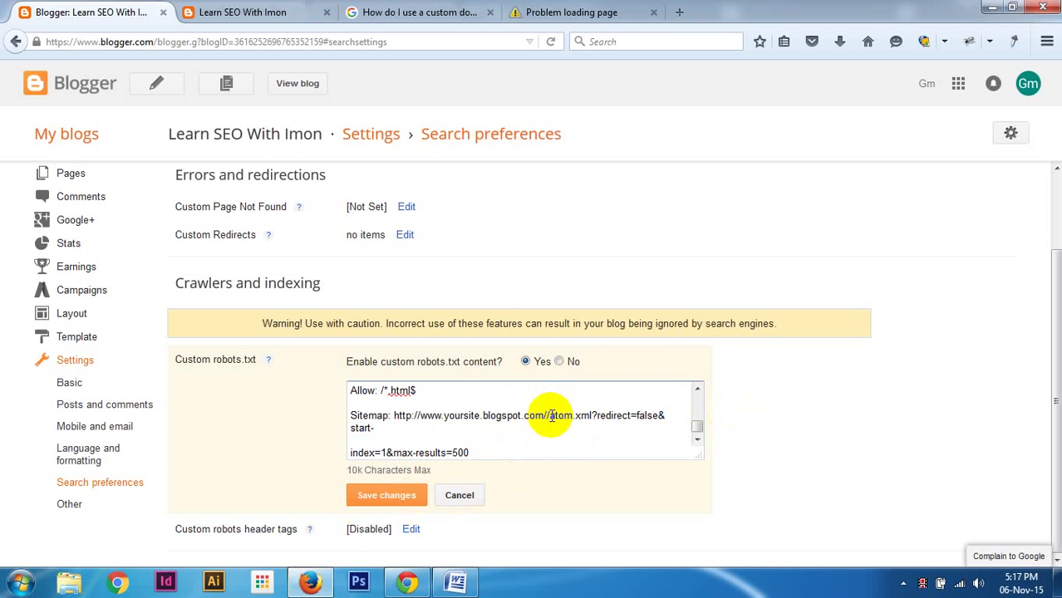
Try to save the custom robots.txt after deleting "com" from the sitemap URL and editing the slashes before "atom.xml".
{"action": "key", "text": "BackSpace"}
{"action": "key", "text": "BackSpace"}
{"action": "key", "text": "BackSpace"}
{"action": "left_click", "coordinate": [403, 496]}
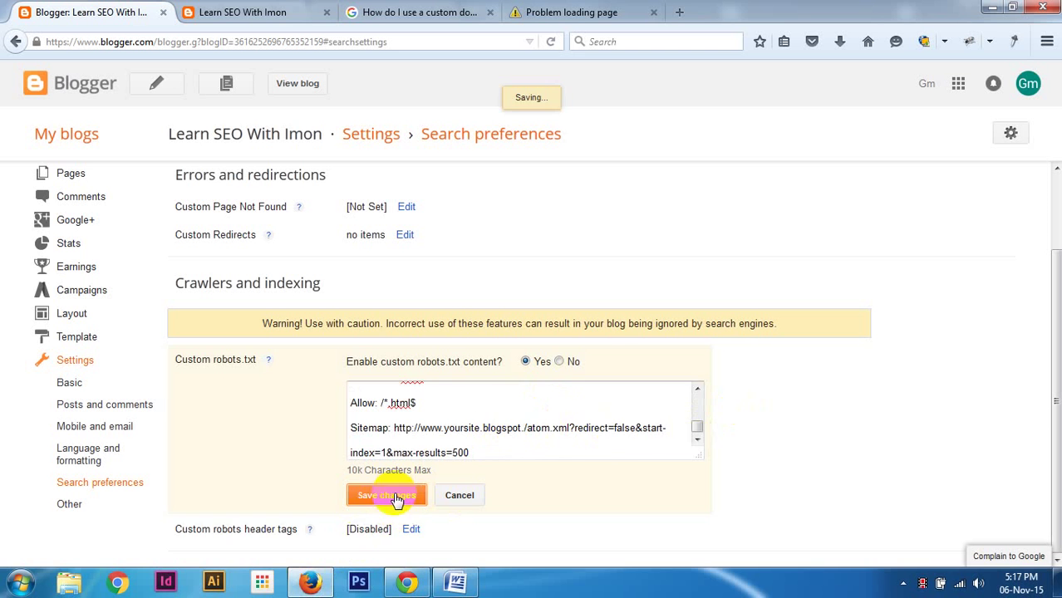
{"action": "left_click", "coordinate": [528, 427]}
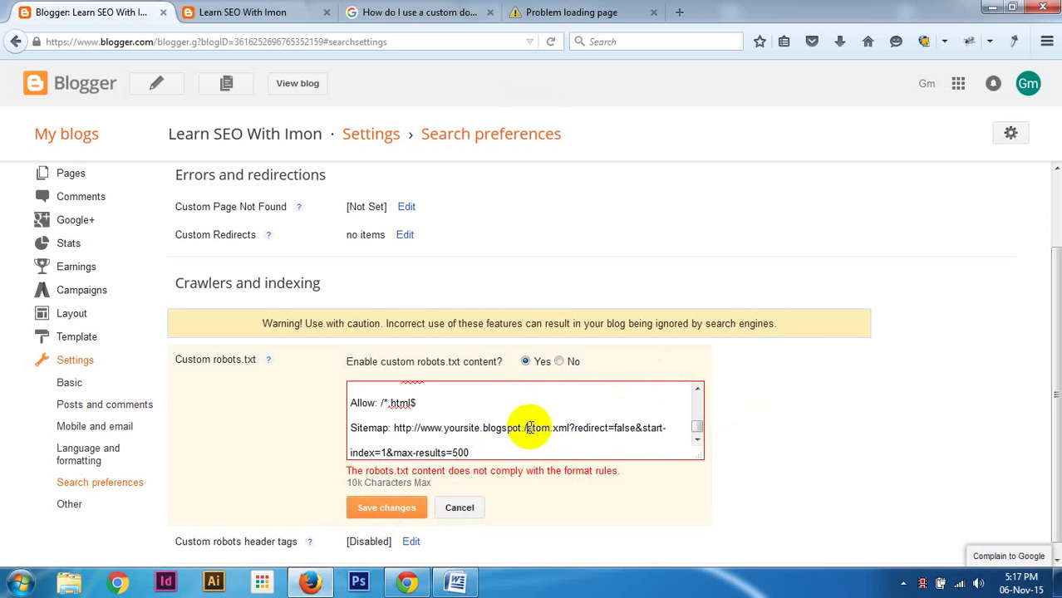
{"action": "type", "text": "/"}
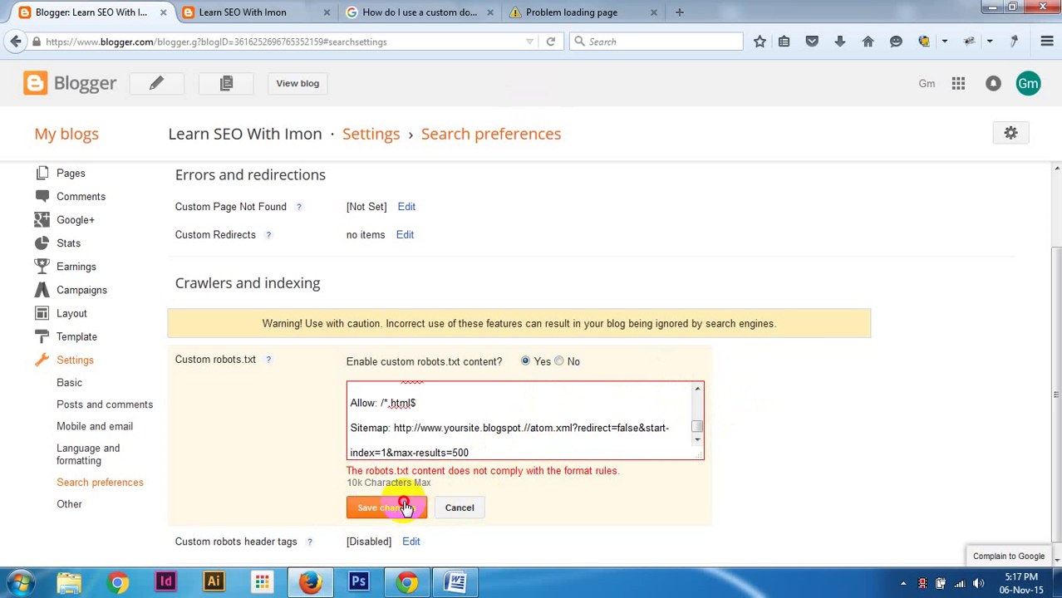
Look back through the robots.txt rules and discard the custom robots.txt changes.
{"action": "left_click", "coordinate": [560, 441]}
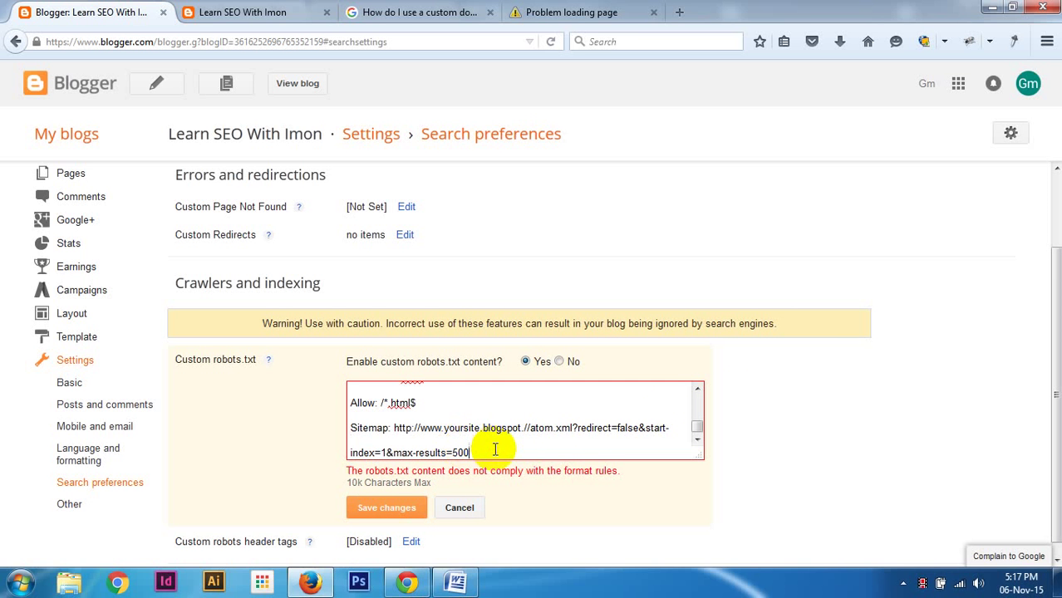
{"action": "scroll", "coordinate": [498, 449], "scroll_direction": "up", "scroll_amount": 3}
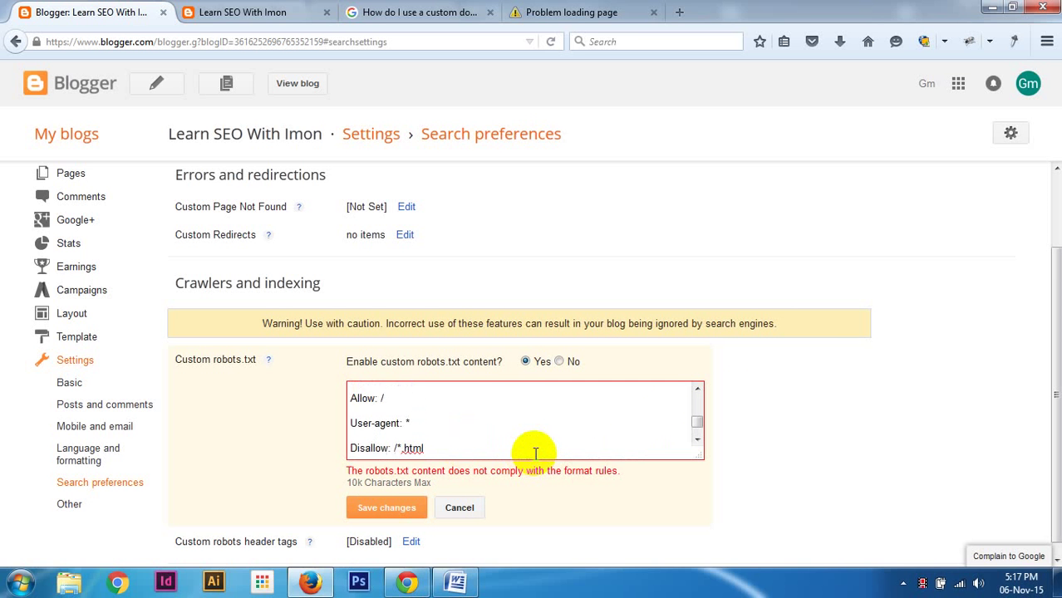
{"action": "scroll", "coordinate": [536, 453], "scroll_direction": "up", "scroll_amount": 8}
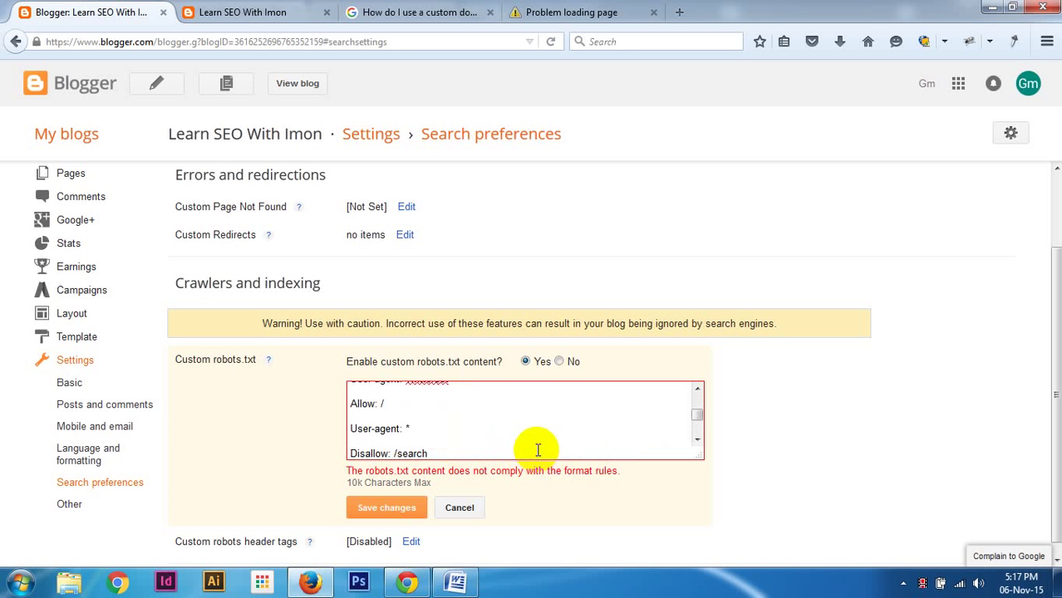
{"action": "scroll", "coordinate": [537, 450], "scroll_direction": "down", "scroll_amount": 5}
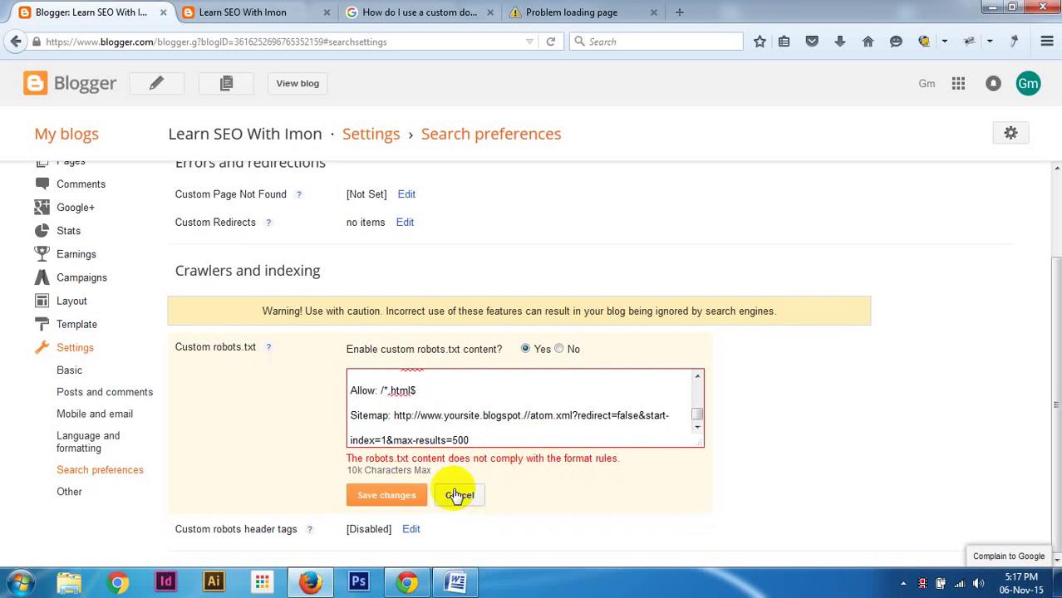
{"action": "left_click", "coordinate": [458, 495]}
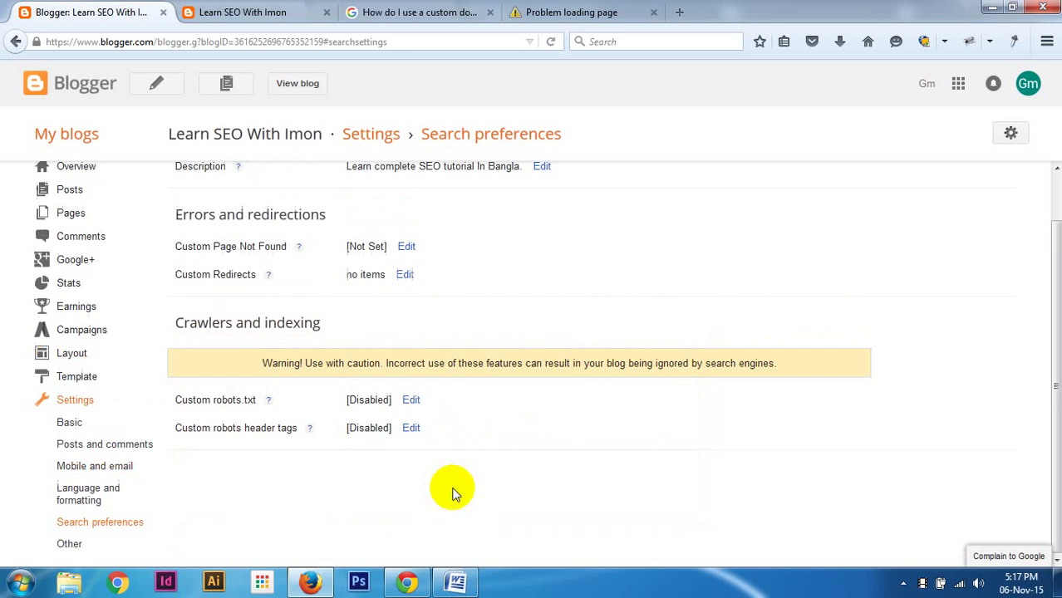
Enable custom robots header tags for the blog.
{"action": "left_click", "coordinate": [411, 429]}
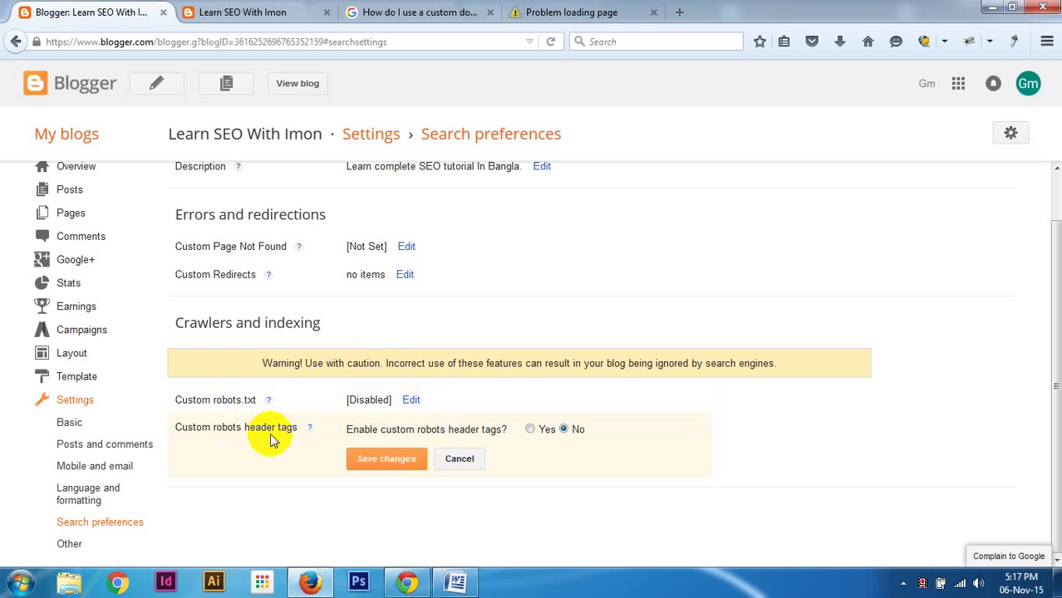
{"action": "left_click", "coordinate": [531, 428]}
{"action": "scroll", "coordinate": [799, 385], "scroll_direction": "down", "scroll_amount": 5}
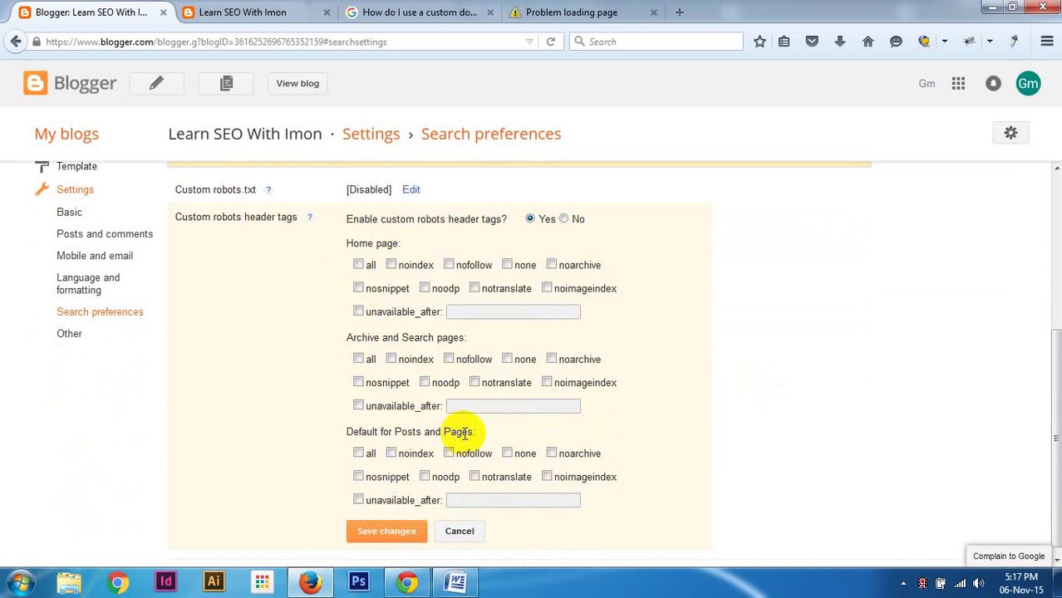
Review the header tag groups for posts and pages, archive and search pages, and the home page, highlighting their headings.
{"action": "left_click_drag", "start_coordinate": [463, 432], "coordinate": [289, 429]}
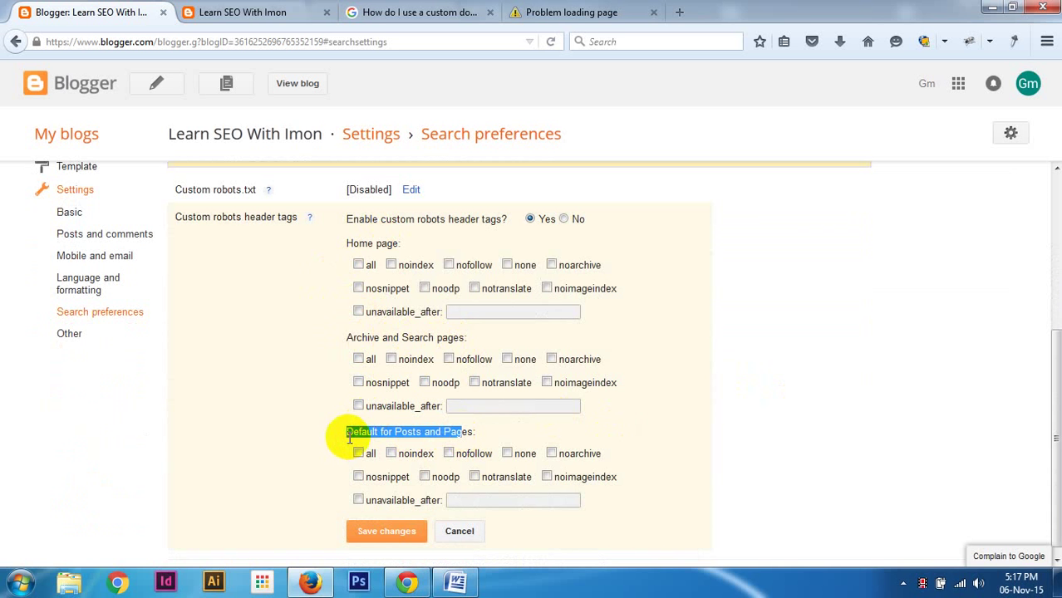
{"action": "left_click_drag", "start_coordinate": [448, 340], "coordinate": [365, 339]}
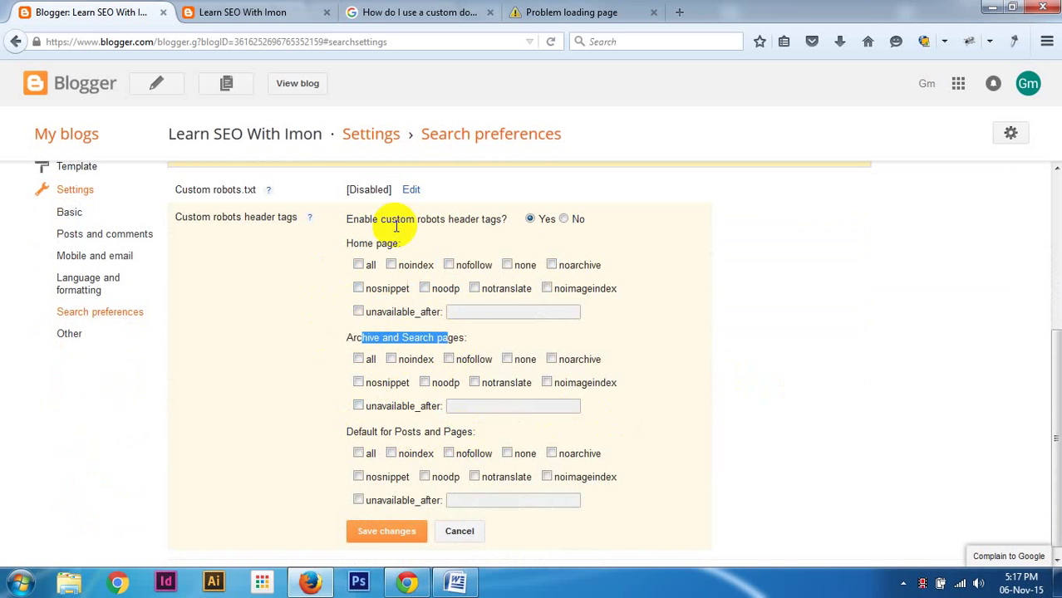
{"action": "left_click", "coordinate": [387, 243]}
{"action": "triple_click", "coordinate": [387, 242]}
{"action": "left_click", "coordinate": [744, 301]}
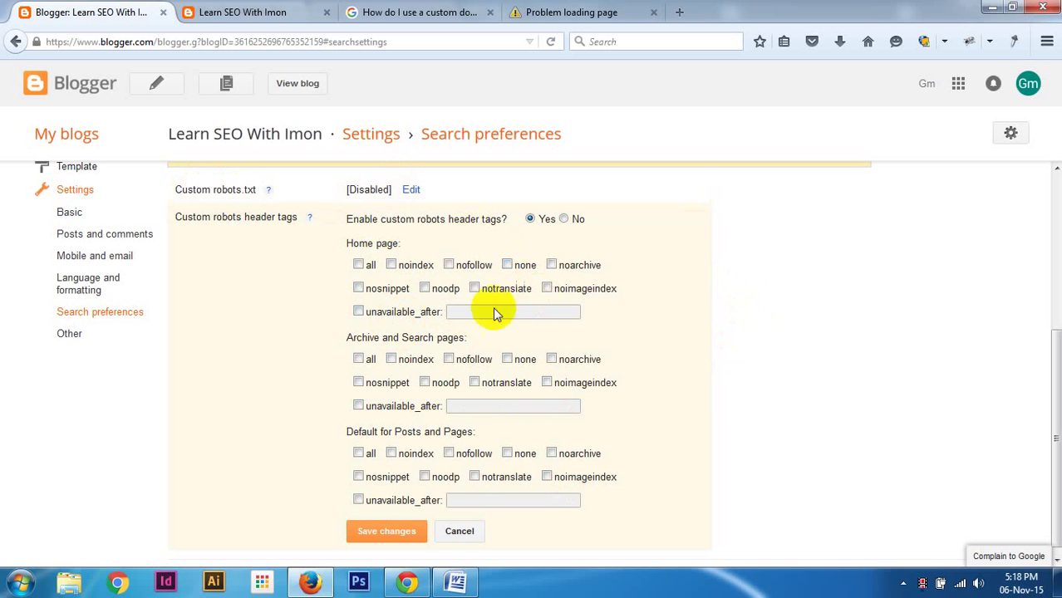
Switch to Chrome, compare the Drive image explaining custom robots header tags with Blogger's options, close it, and return to Firefox.
{"action": "left_click", "coordinate": [406, 584]}
{"action": "double_click", "coordinate": [369, 239]}
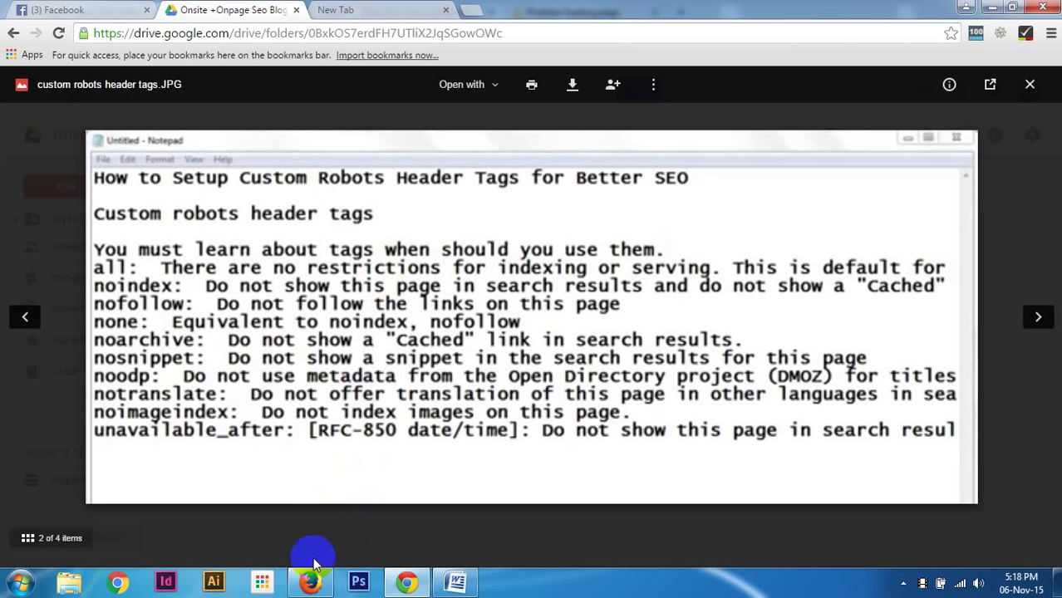
{"action": "left_click", "coordinate": [309, 583]}
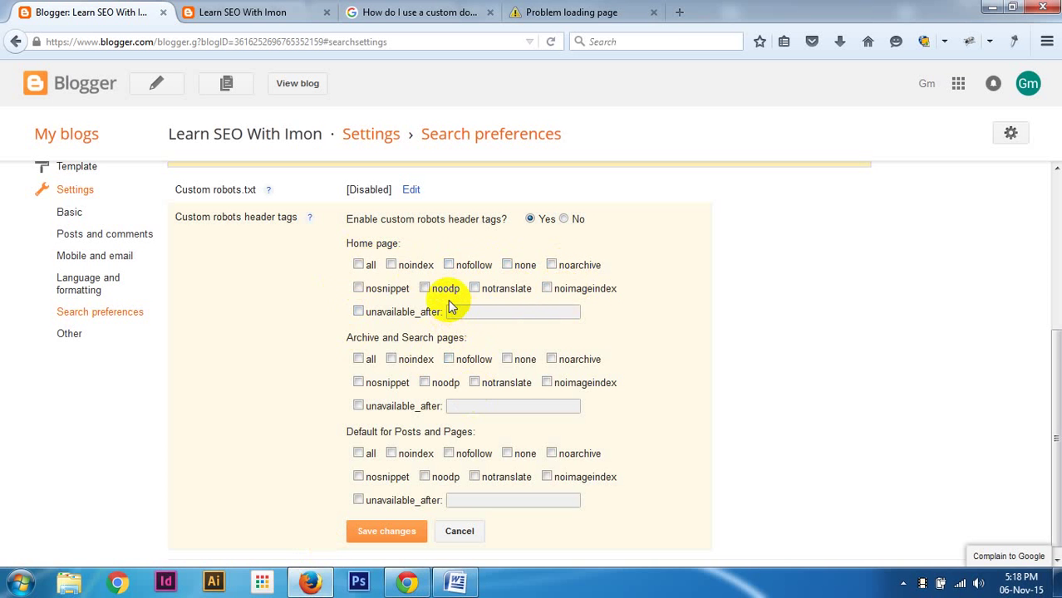
{"action": "left_click", "coordinate": [421, 535]}
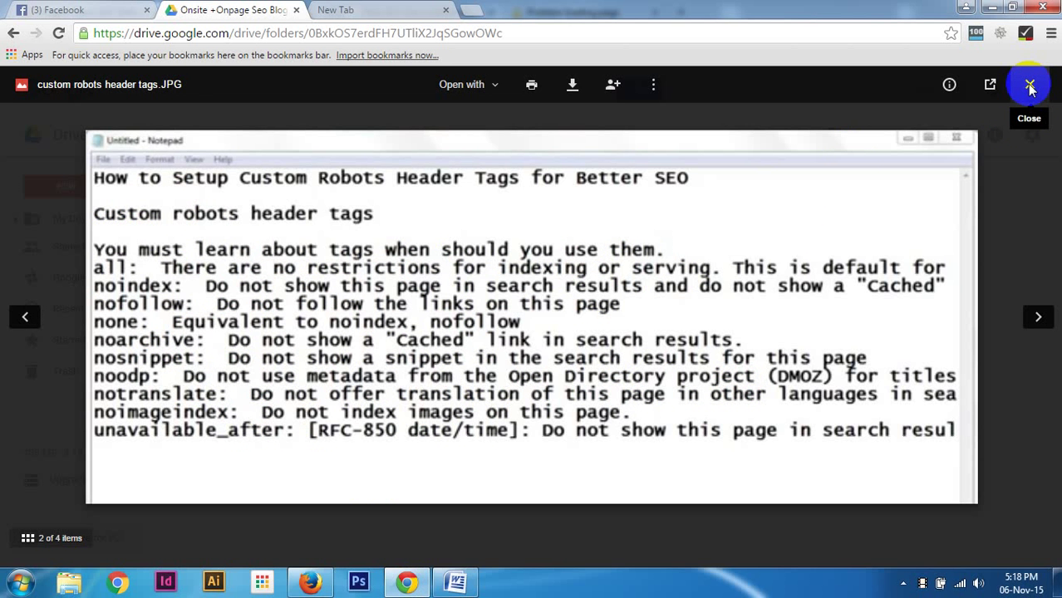
{"action": "left_click", "coordinate": [1031, 87]}
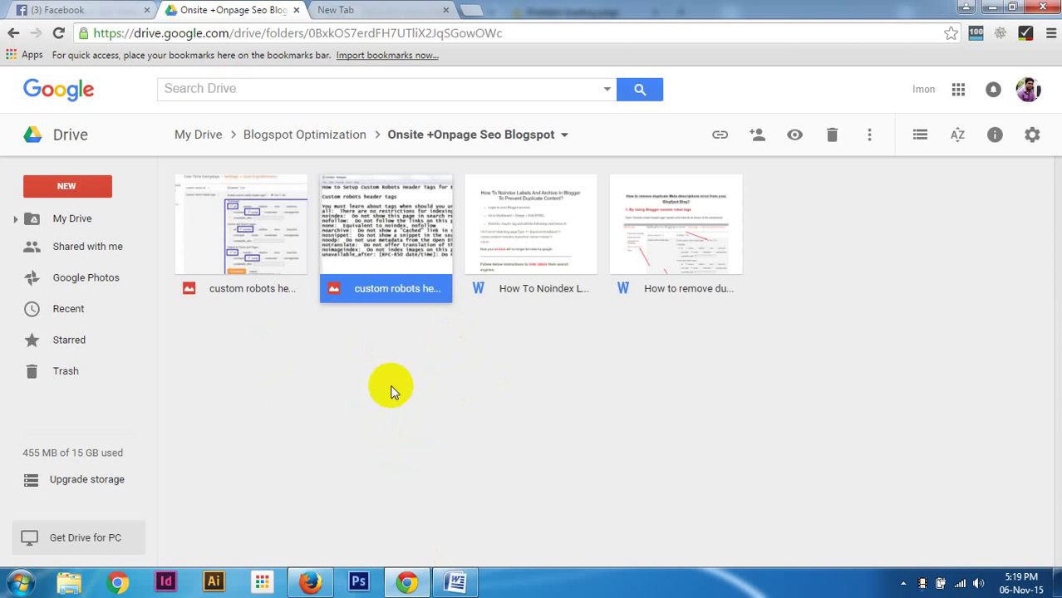
{"action": "left_click", "coordinate": [310, 583]}
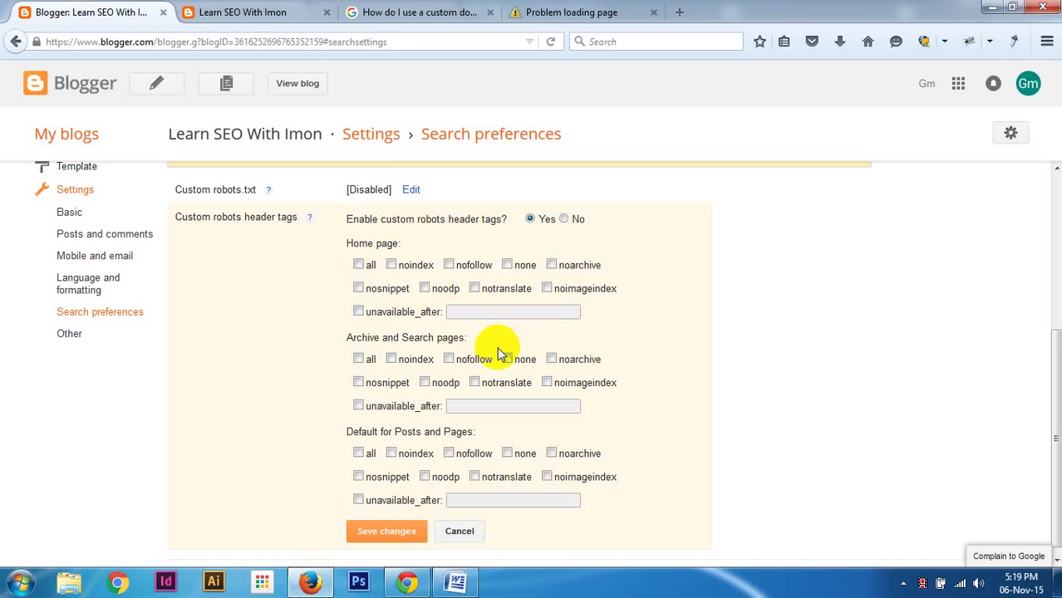
Examine the "custom robots header tags setting.JPG" image in Drive in Chrome, close it, and return to My Drive.
{"action": "left_click", "coordinate": [406, 582]}
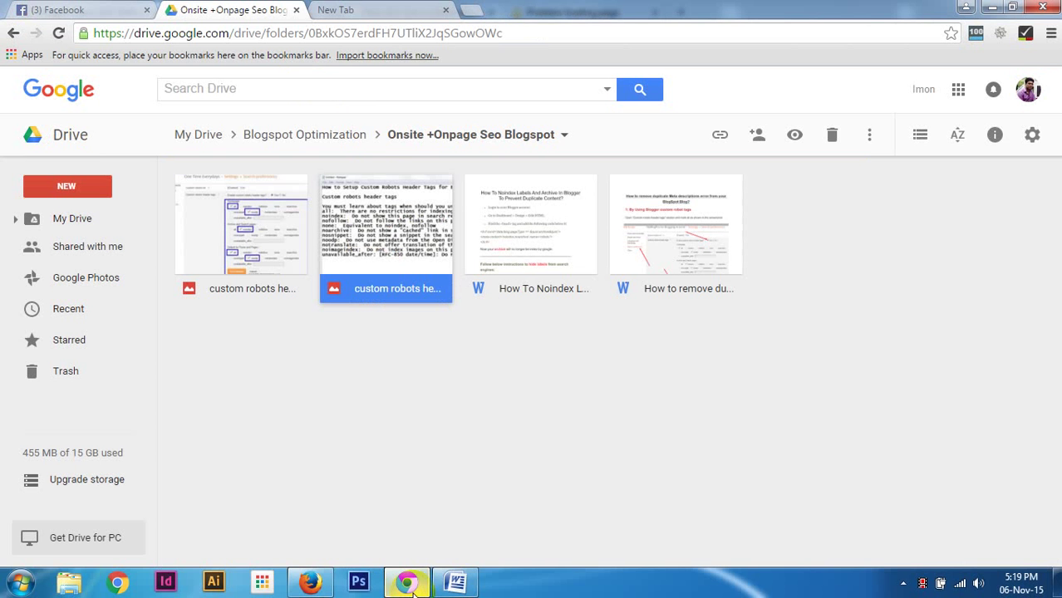
{"action": "double_click", "coordinate": [269, 238]}
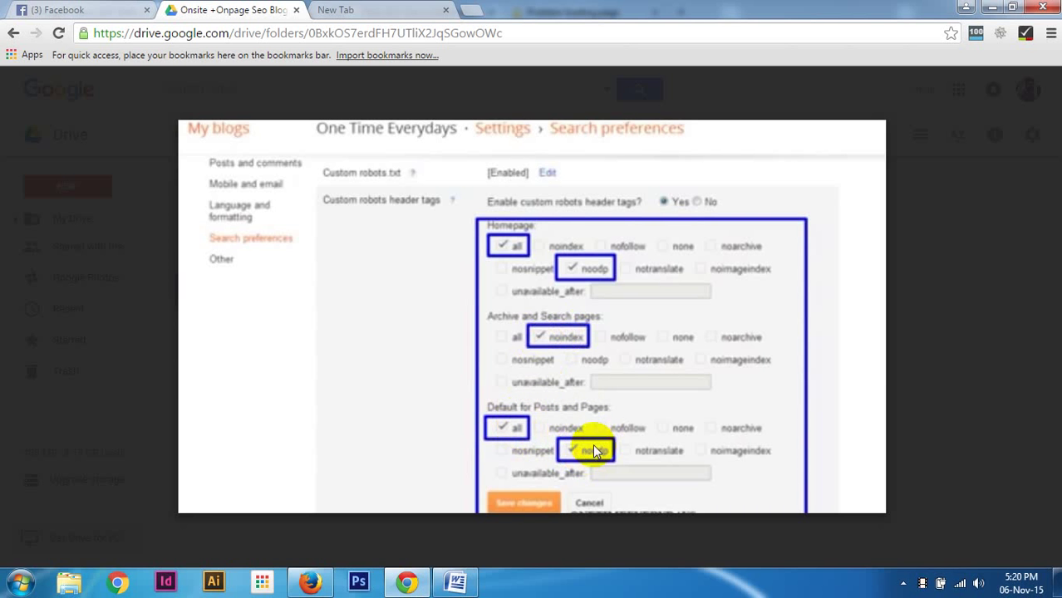
{"action": "mouse_move", "coordinate": [1025, 94]}
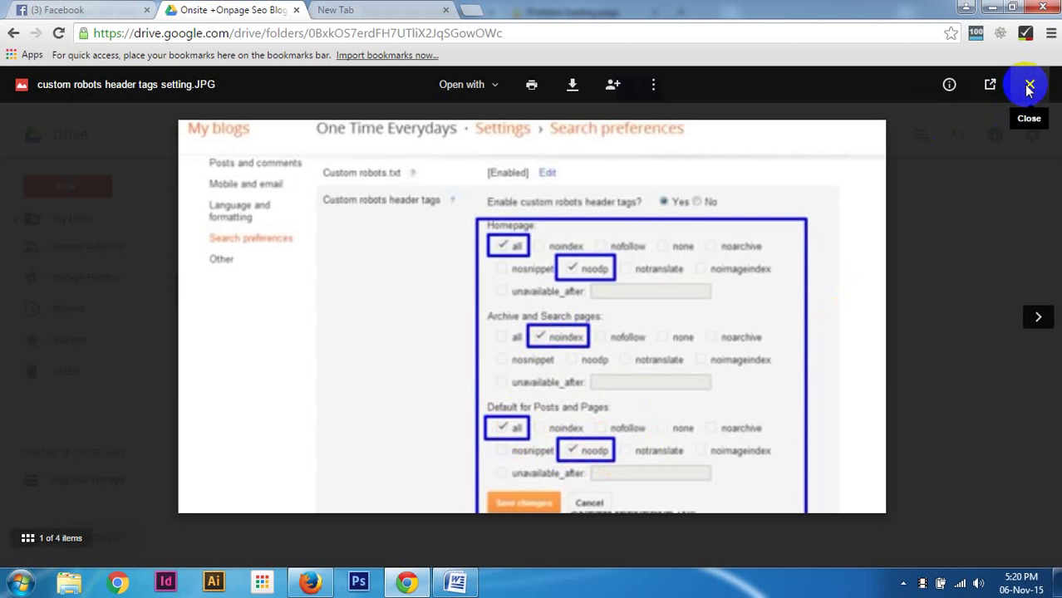
{"action": "left_click", "coordinate": [1028, 87]}
{"action": "left_click", "coordinate": [202, 139]}
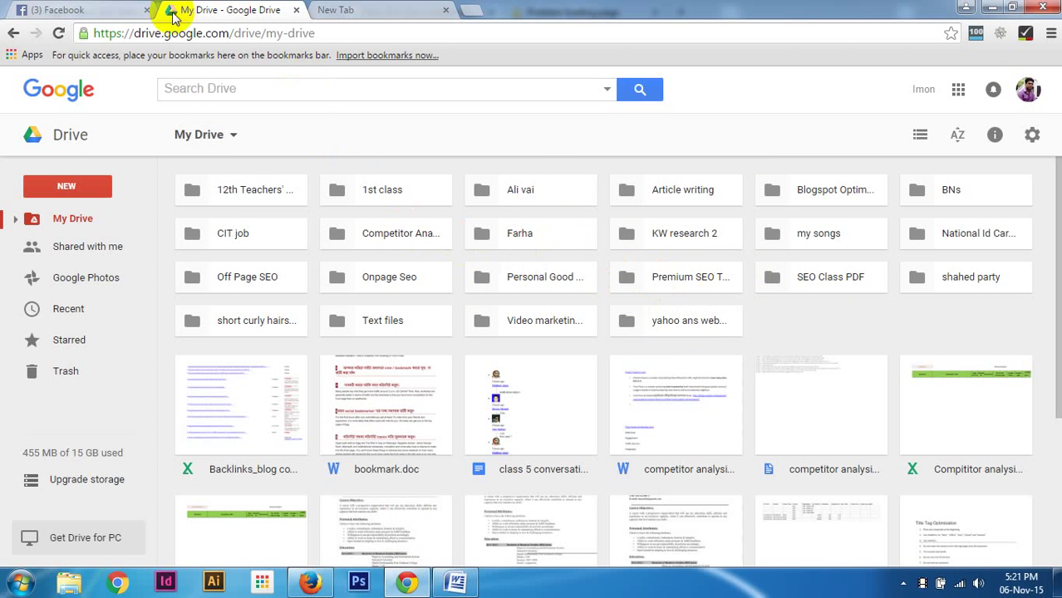
{"action": "left_click", "coordinate": [458, 584]}
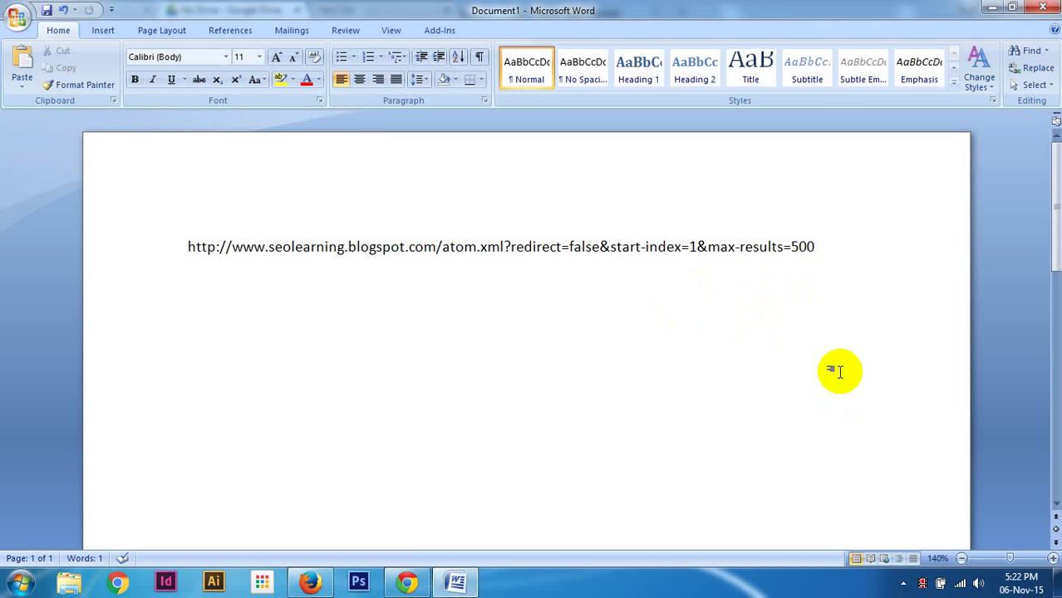
{"action": "left_click", "coordinate": [406, 582]}
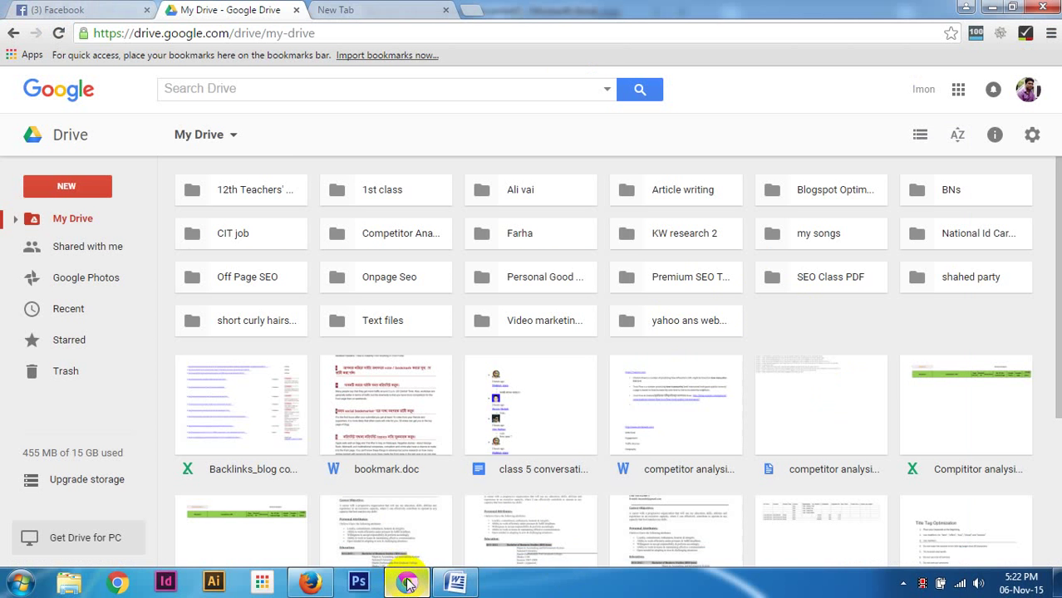
{"action": "left_click", "coordinate": [69, 12]}
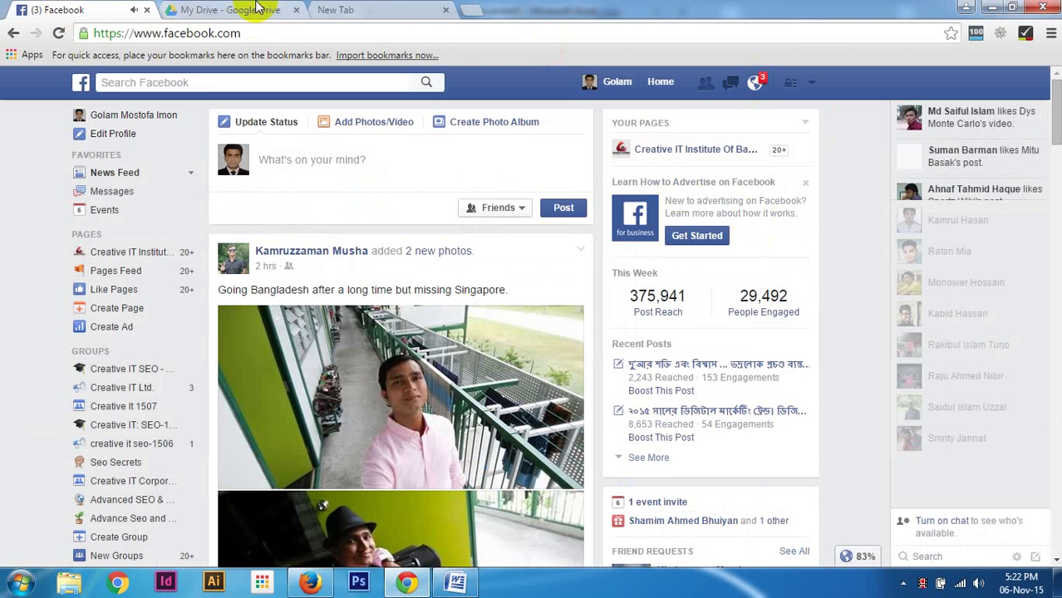
{"action": "left_click", "coordinate": [349, 10]}
{"action": "left_click", "coordinate": [456, 586]}
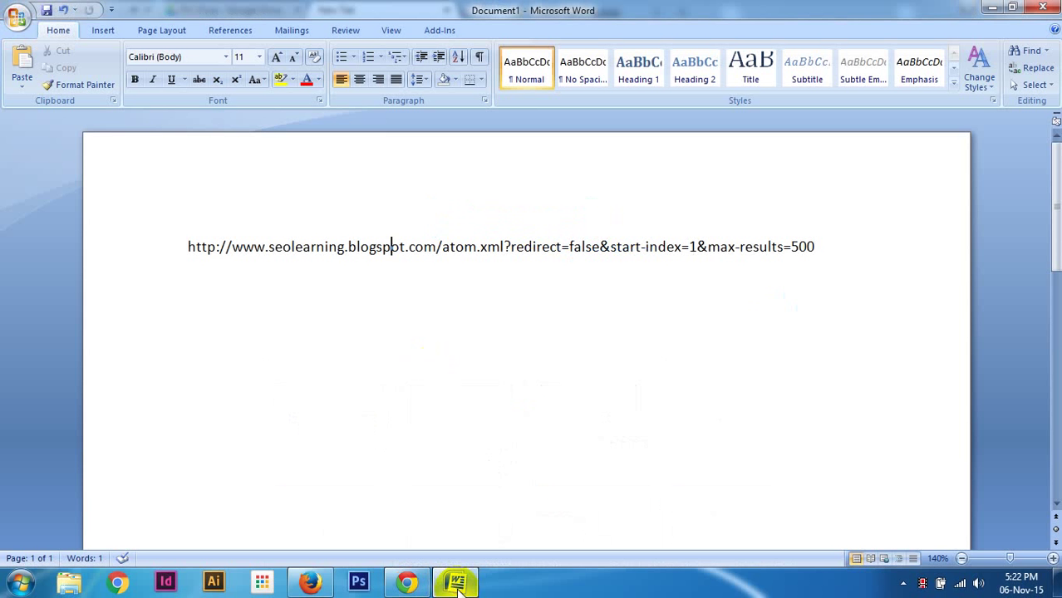
In Firefox, enable all and noodp for Home page, noindex and noodp for Archive and Search pages, and all and noodp for Posts and Pages.
{"action": "left_click", "coordinate": [312, 584]}
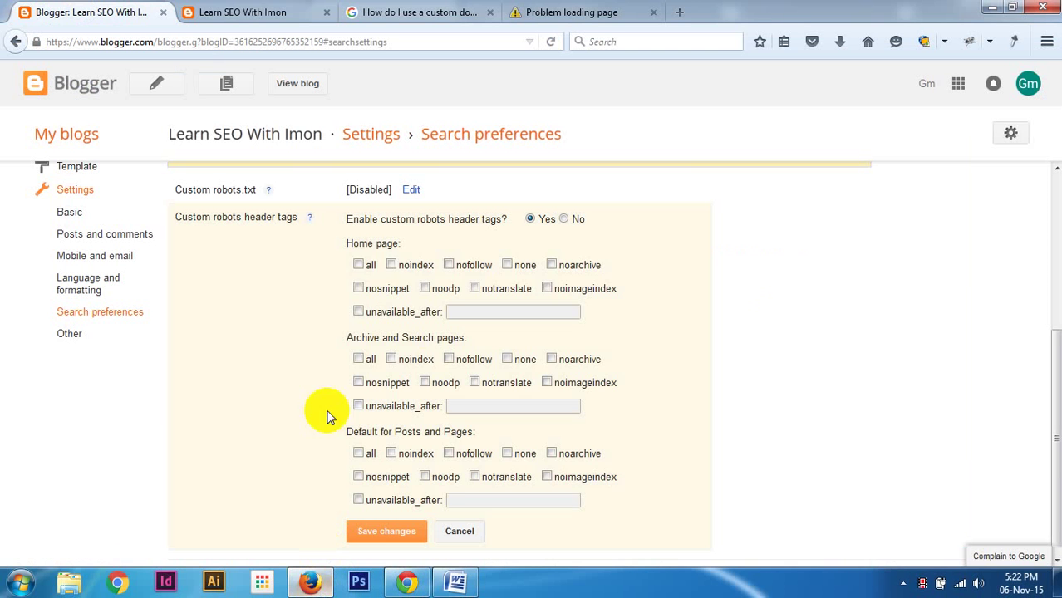
{"action": "left_click", "coordinate": [358, 265]}
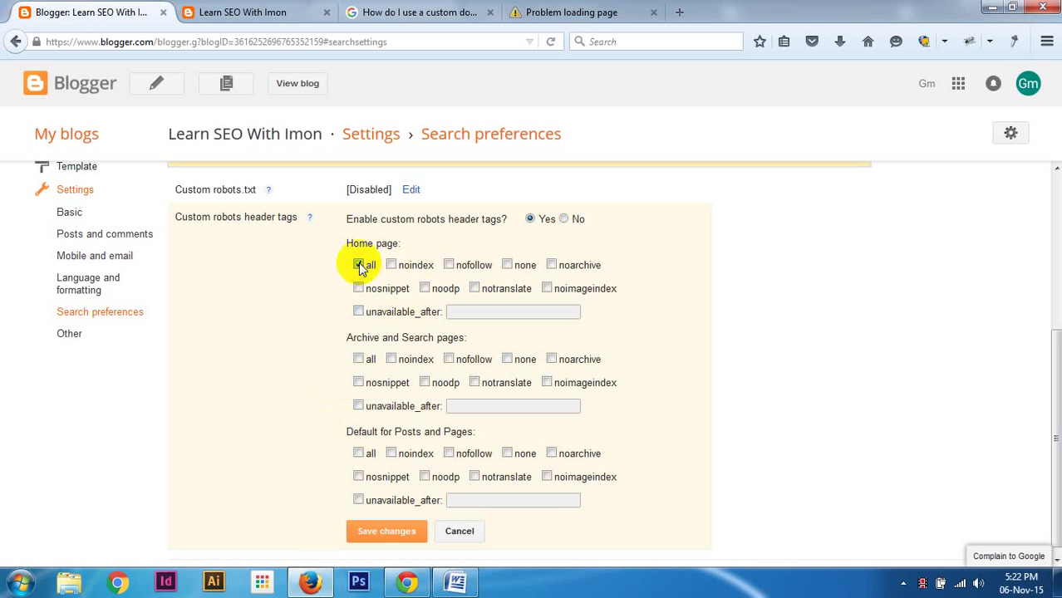
{"action": "left_click", "coordinate": [424, 288]}
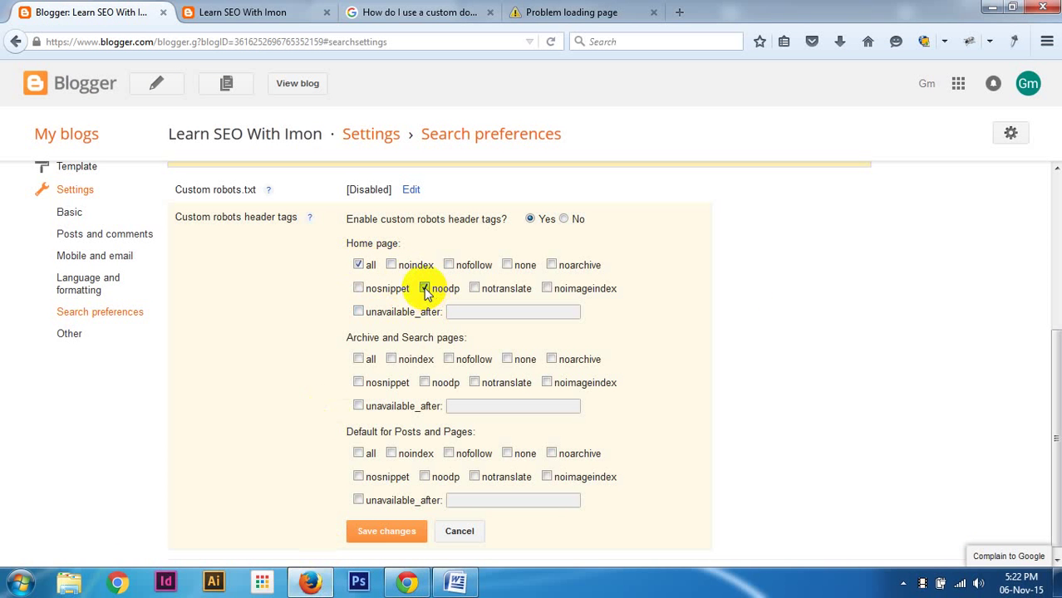
{"action": "left_click", "coordinate": [390, 359]}
{"action": "left_click", "coordinate": [424, 383]}
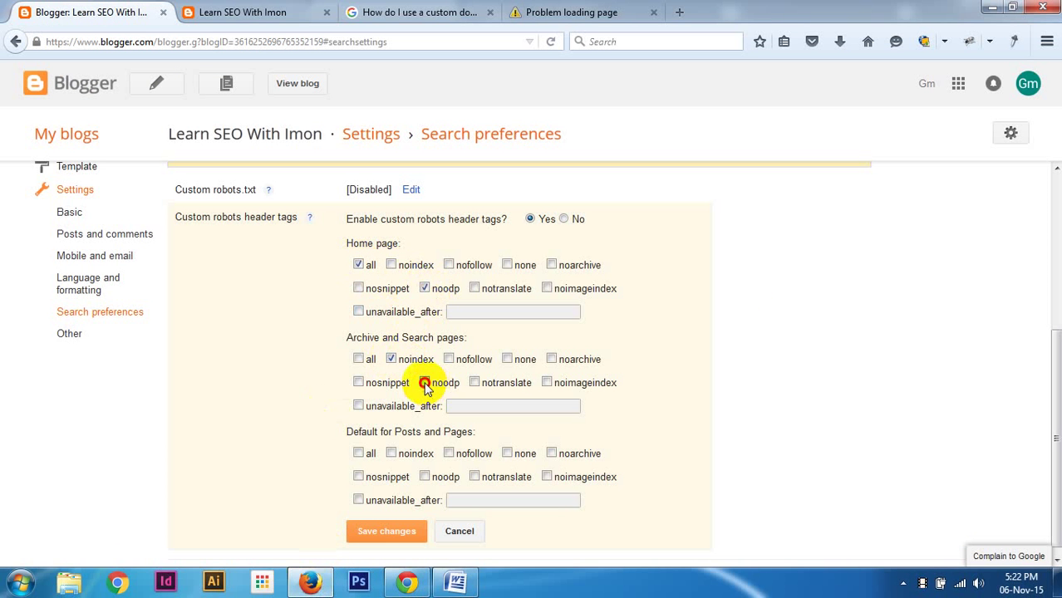
{"action": "left_click", "coordinate": [359, 453]}
{"action": "left_click", "coordinate": [424, 477]}
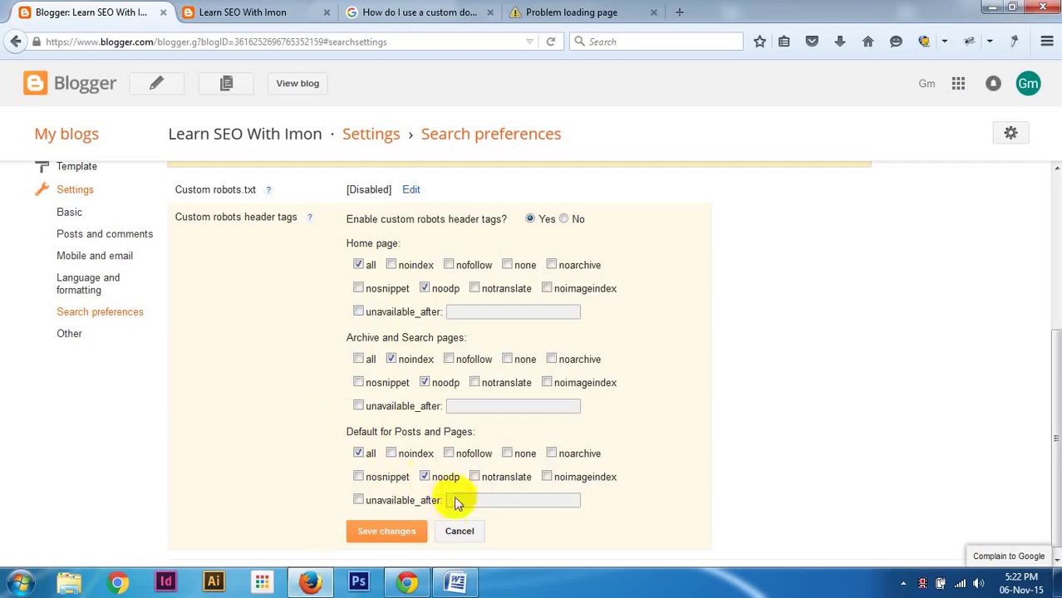
Try the Home page's unavailable_after tag by opening its date picker, and disable the tag again.
{"action": "scroll", "coordinate": [748, 489], "scroll_direction": "down", "scroll_amount": 1}
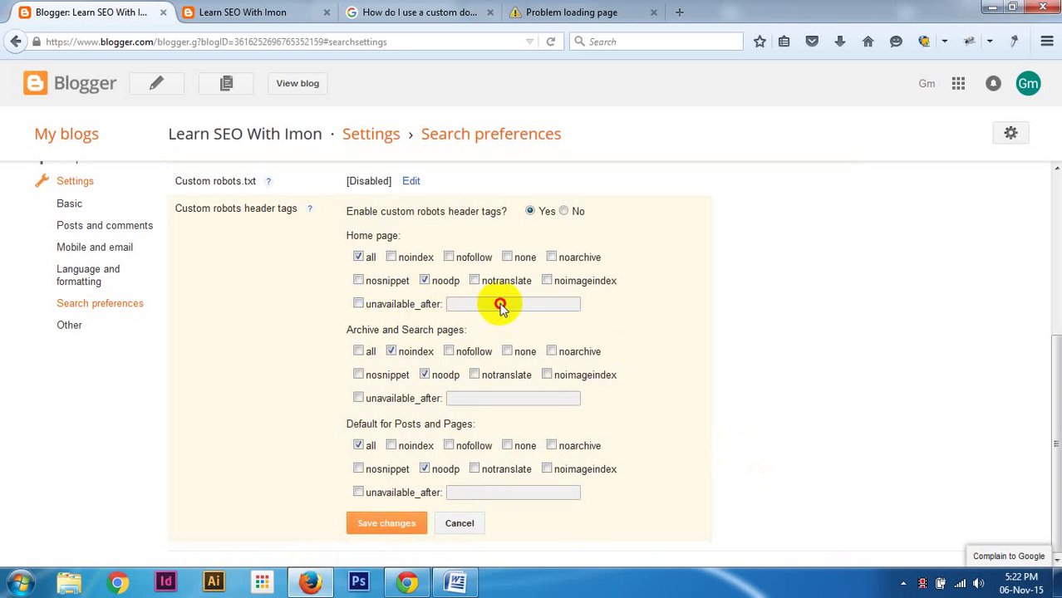
{"action": "left_click", "coordinate": [358, 304]}
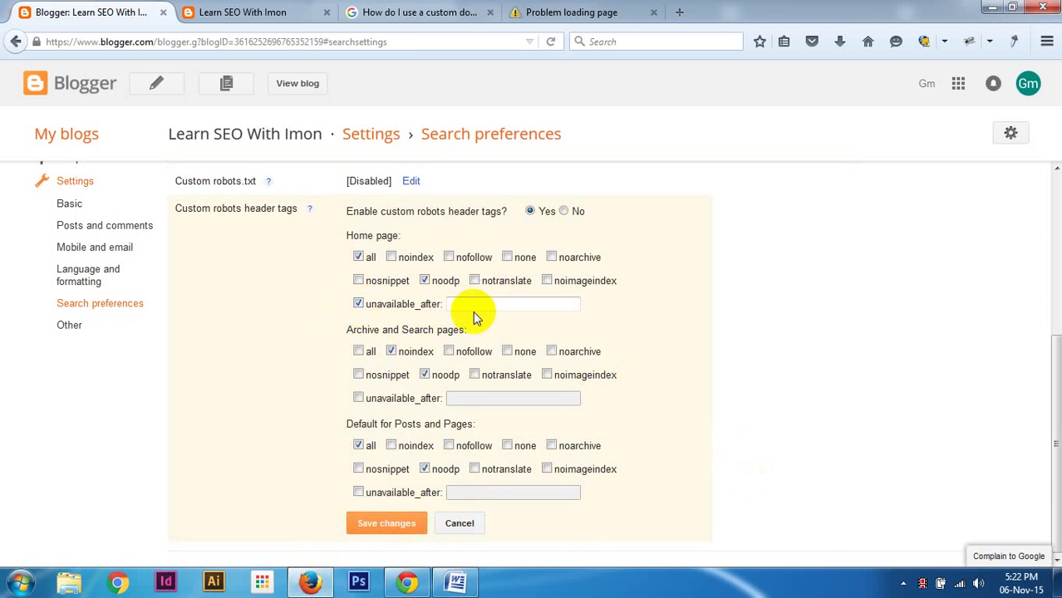
{"action": "left_click", "coordinate": [488, 306]}
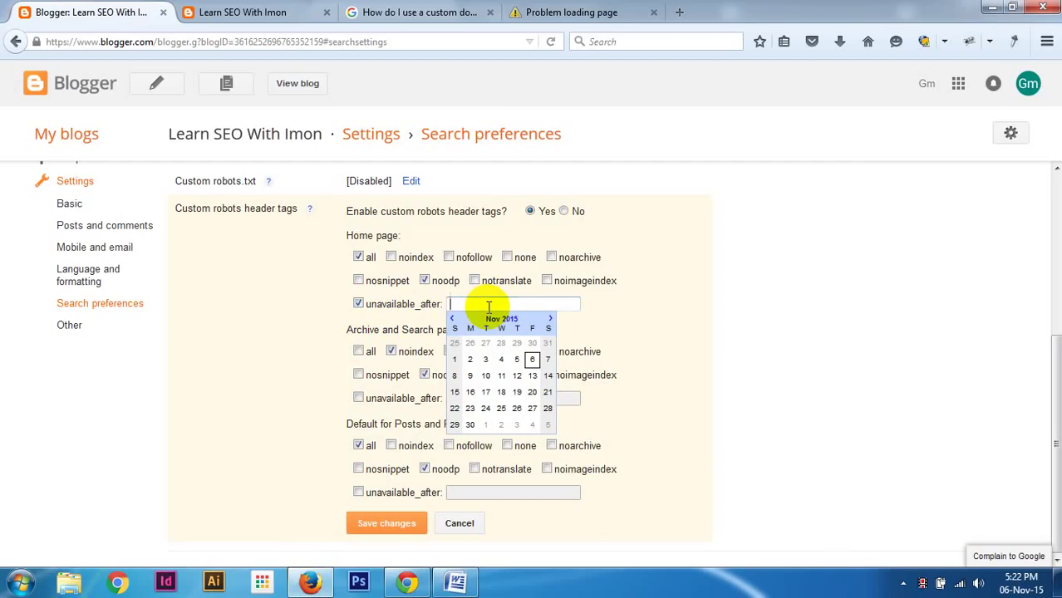
{"action": "left_click", "coordinate": [358, 303]}
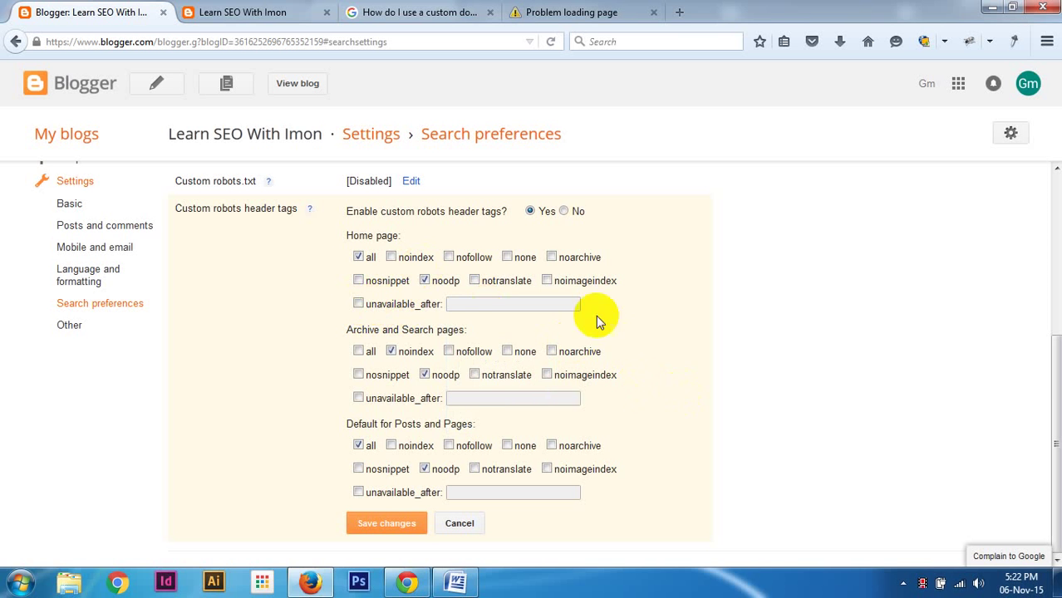
Save the custom robots header tags selected for the home page, archive and search pages, and posts and pages.
{"action": "left_click", "coordinate": [388, 525]}
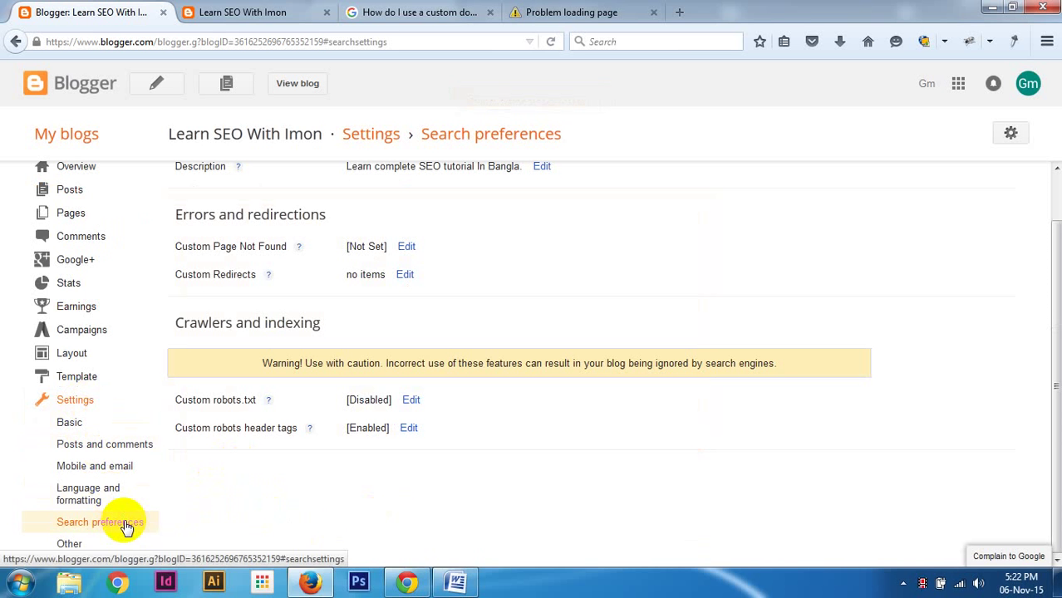
Examine the blog's Other settings, covering blog tools, site feed, OpenID, adult content and the Google Analytics Web Property ID field.
{"action": "left_click", "coordinate": [71, 545]}
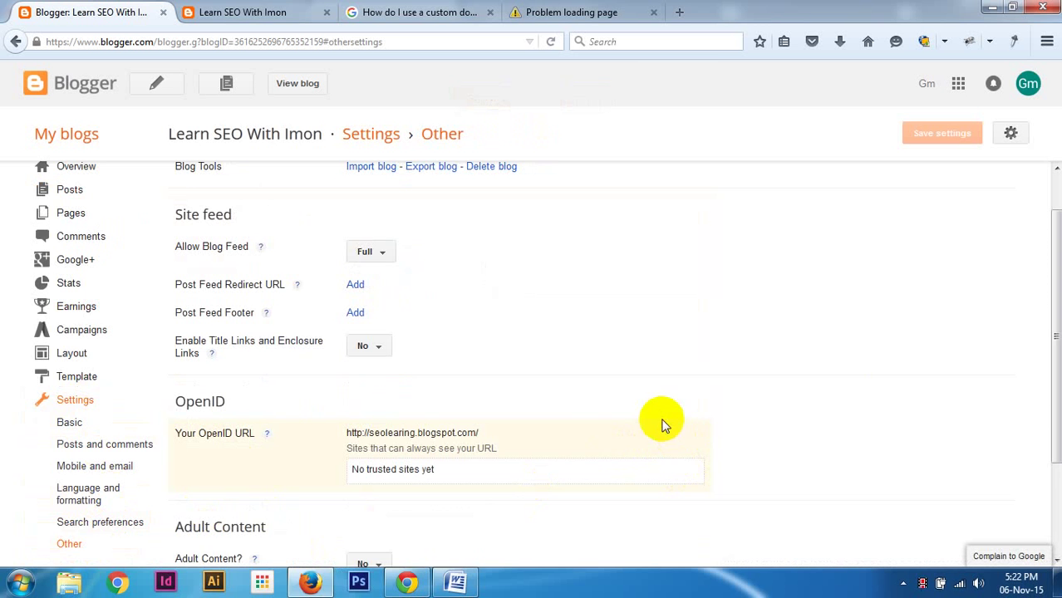
{"action": "scroll", "coordinate": [661, 421], "scroll_direction": "up", "scroll_amount": 1}
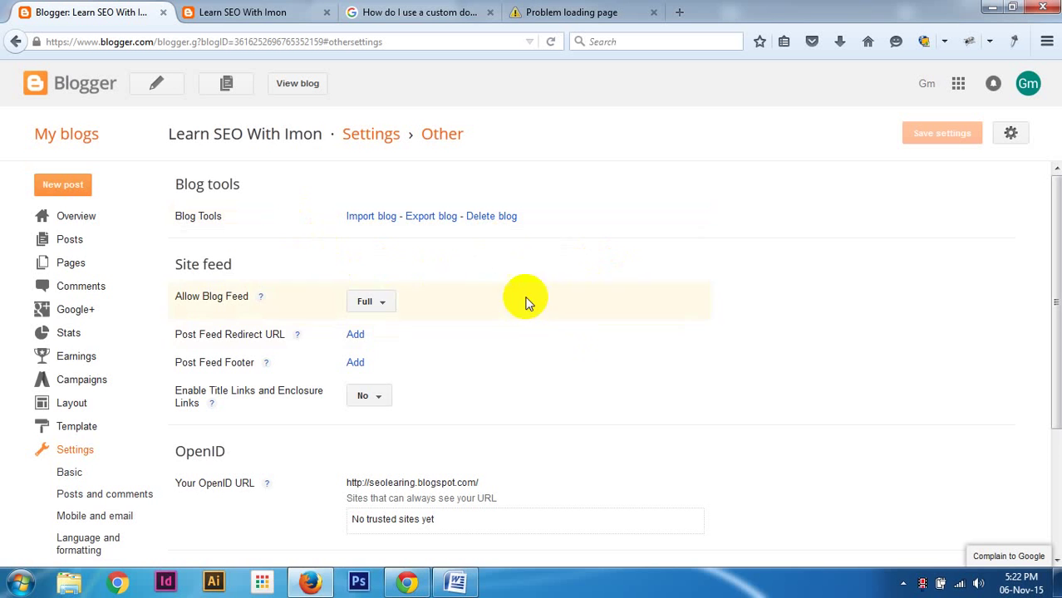
{"action": "scroll", "coordinate": [743, 359], "scroll_direction": "down", "scroll_amount": 2}
{"action": "scroll", "coordinate": [742, 363], "scroll_direction": "down", "scroll_amount": 3}
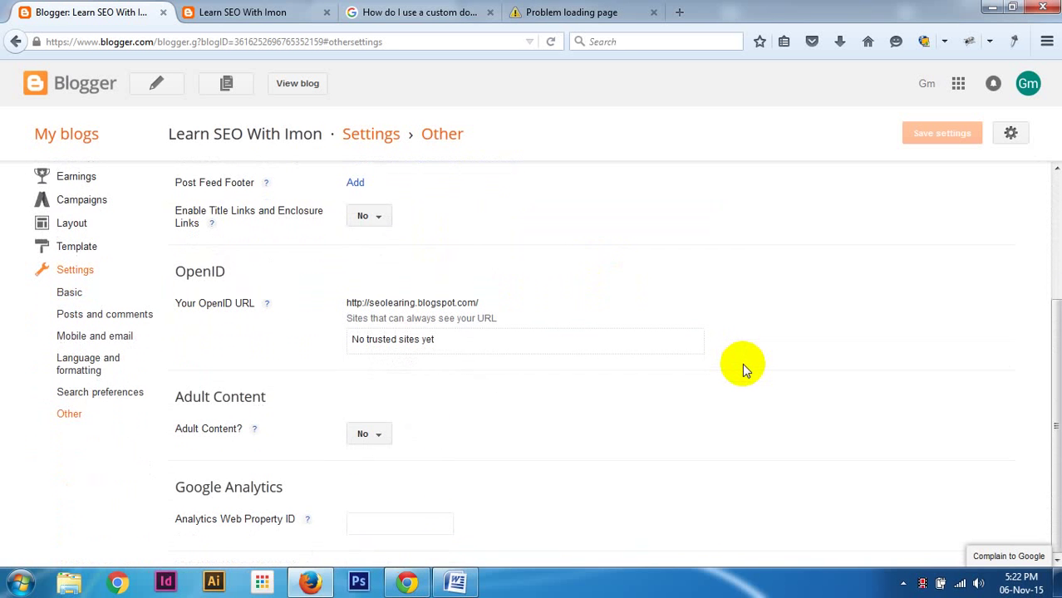
{"action": "left_click", "coordinate": [362, 522]}
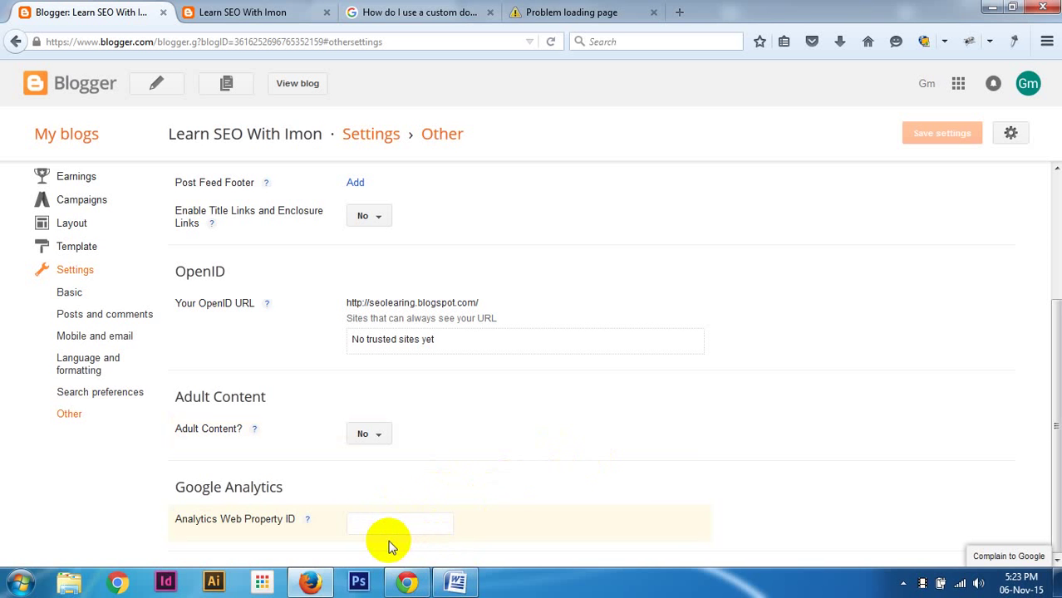
{"action": "scroll", "coordinate": [469, 466], "scroll_direction": "up", "scroll_amount": 2}
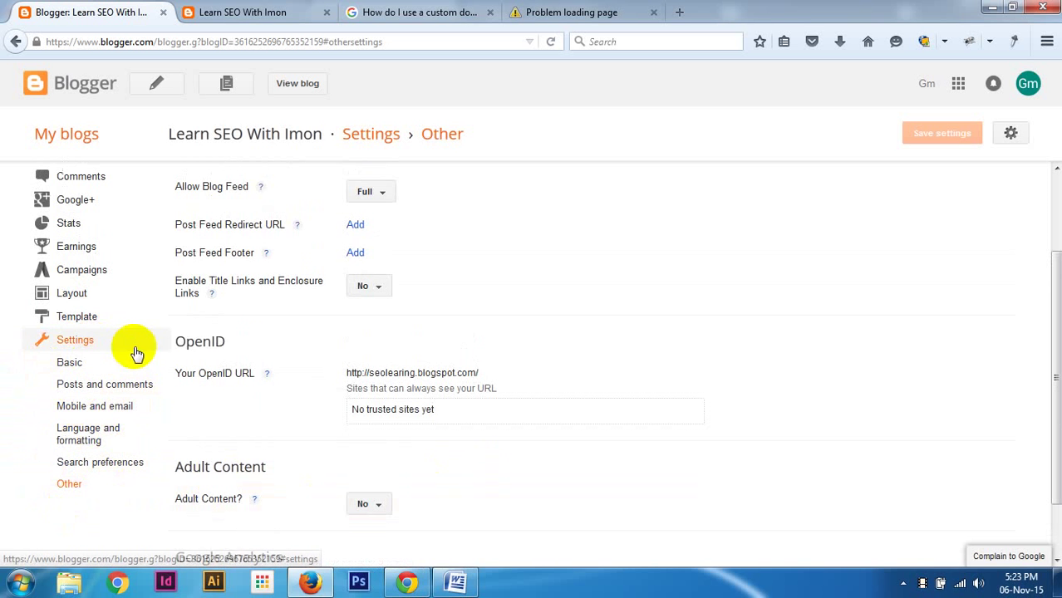
{"action": "scroll", "coordinate": [616, 404], "scroll_direction": "up", "scroll_amount": 1}
{"action": "scroll", "coordinate": [613, 397], "scroll_direction": "up", "scroll_amount": 2}
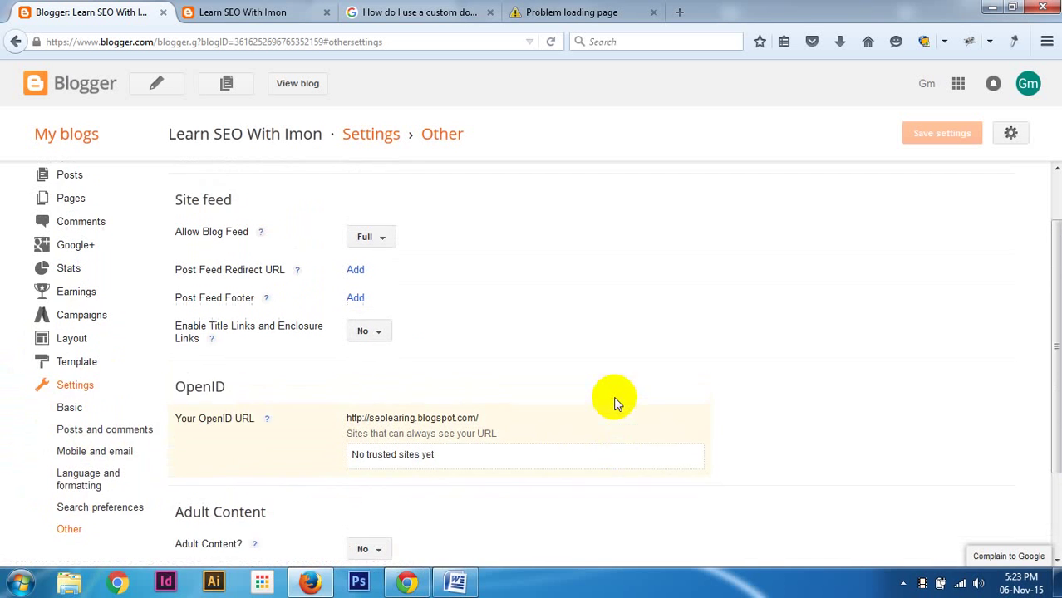